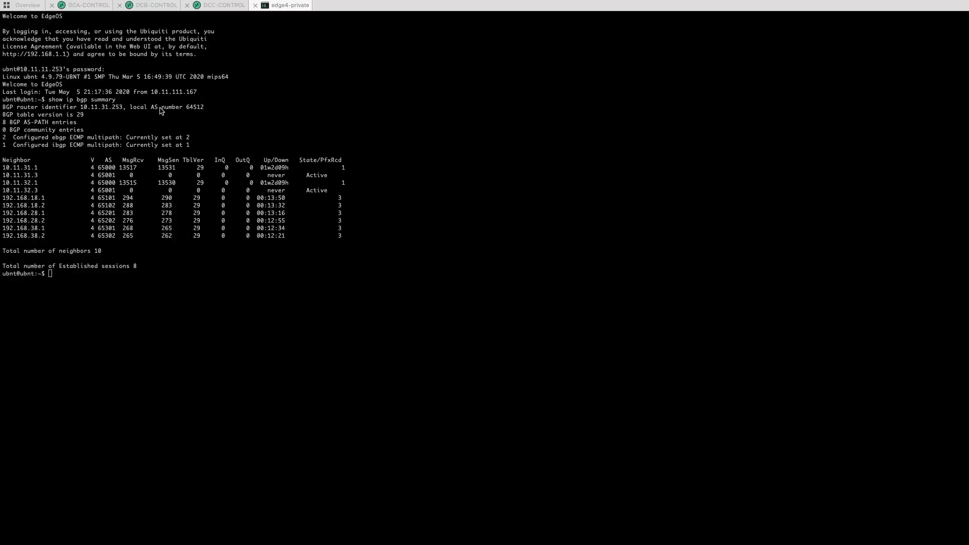
# - Close the edge4-private terminal session and review the manager home pages on the DCA, DCB and DCC control desktops
pyautogui.click(255, 5)
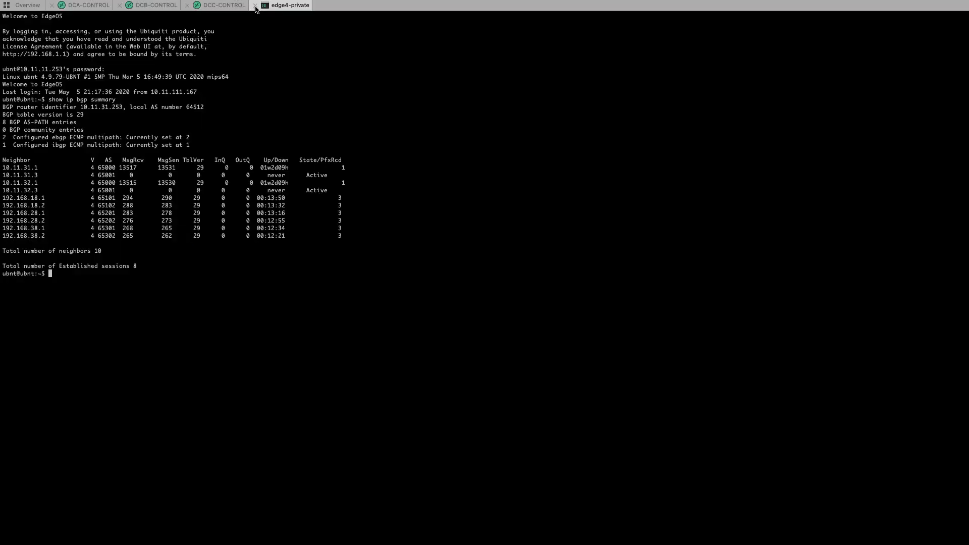
pyautogui.click(70, 7)
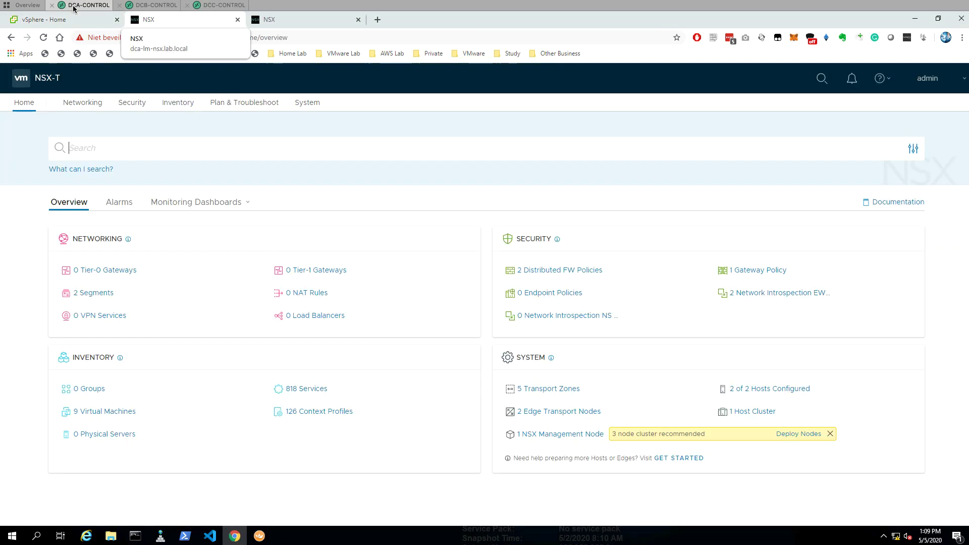
pyautogui.click(149, 7)
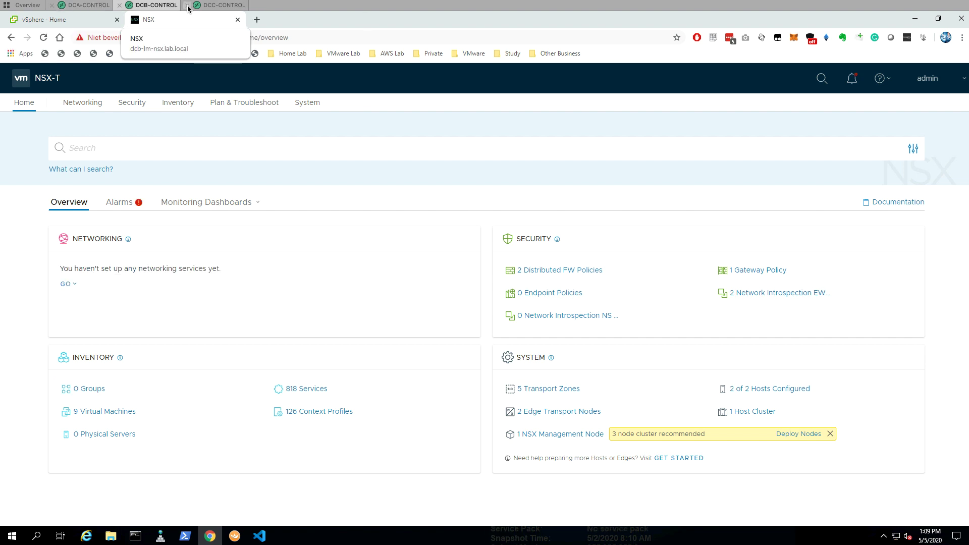
pyautogui.click(207, 6)
pyautogui.click(86, 6)
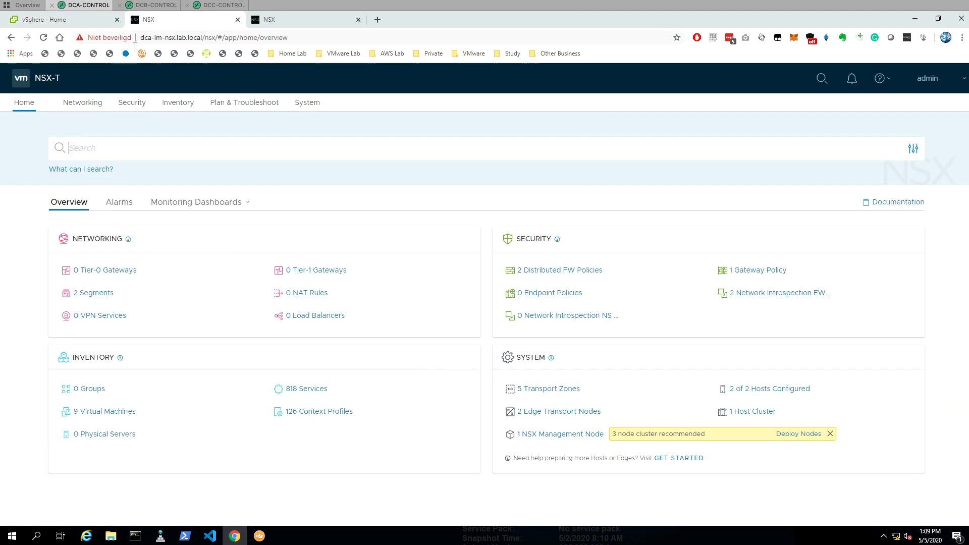
pyautogui.click(145, 7)
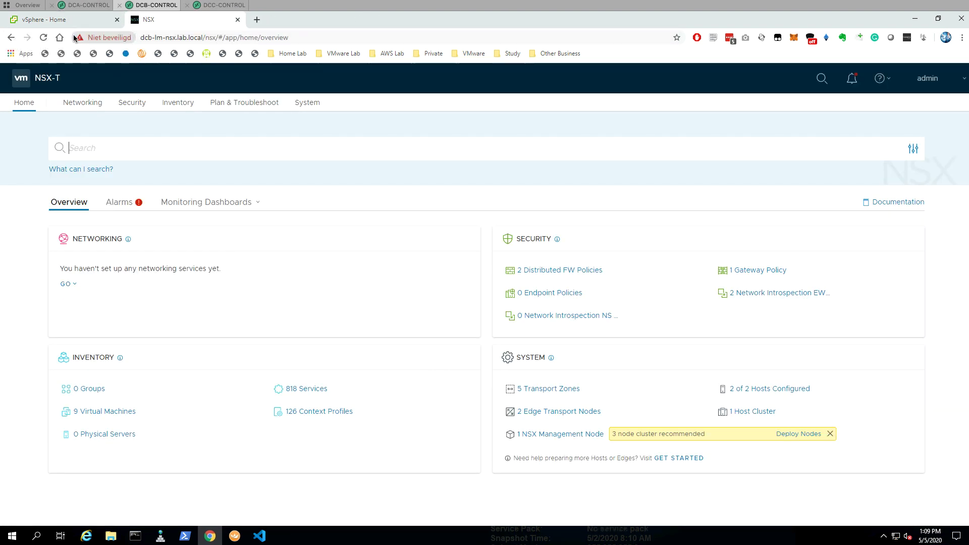
pyautogui.click(217, 6)
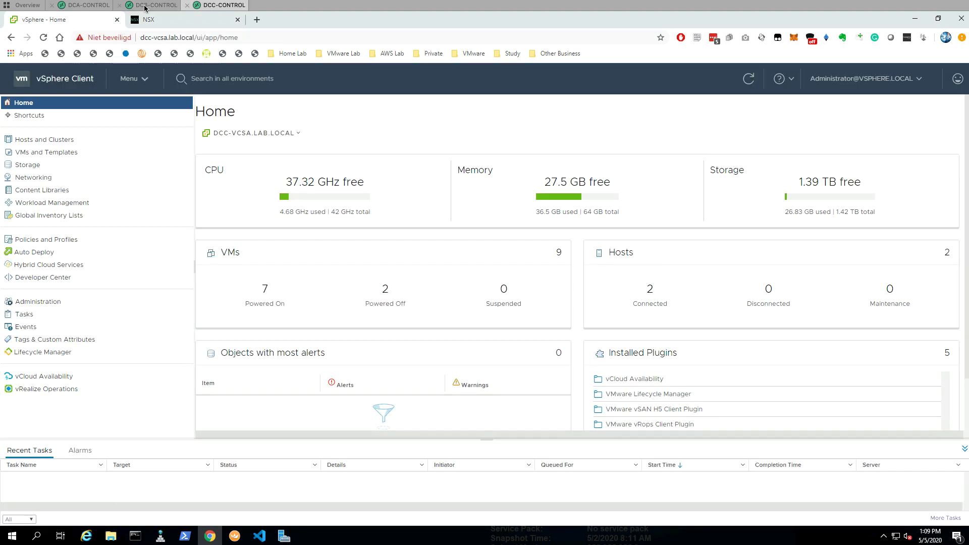
pyautogui.click(85, 6)
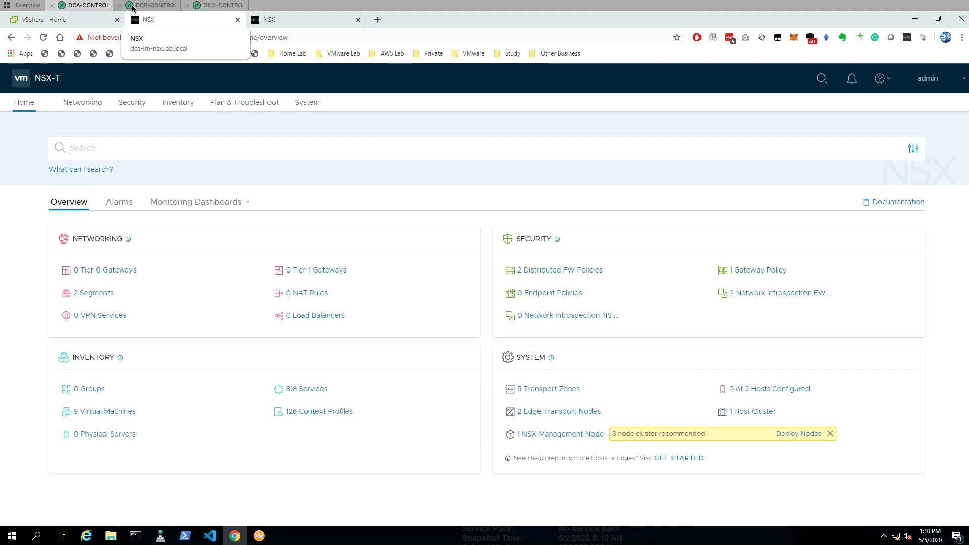
# - Examine the hosts, 3TIER vApps and edge VMs in the Hosts and Clusters inventories of the DCA, DCB and DCC vCenters
pyautogui.click(62, 17)
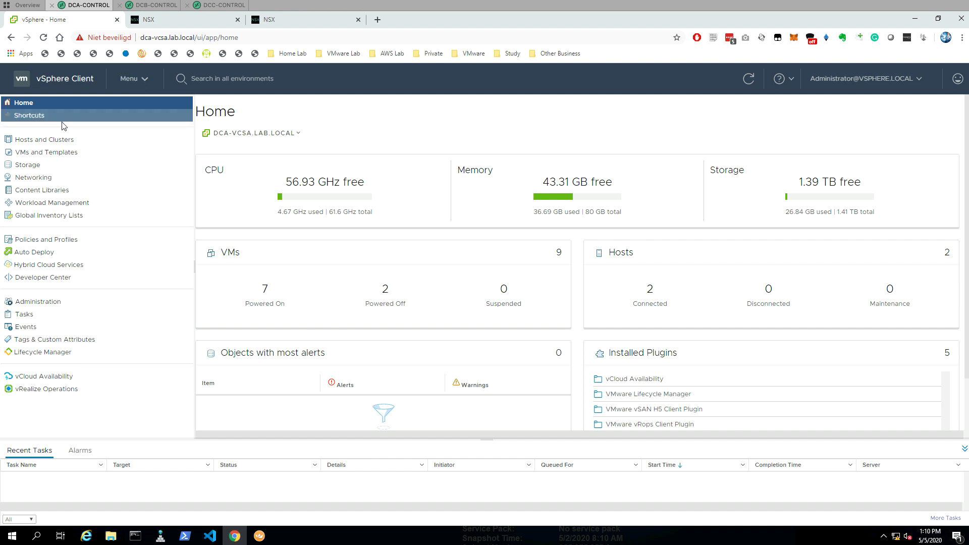
pyautogui.click(48, 139)
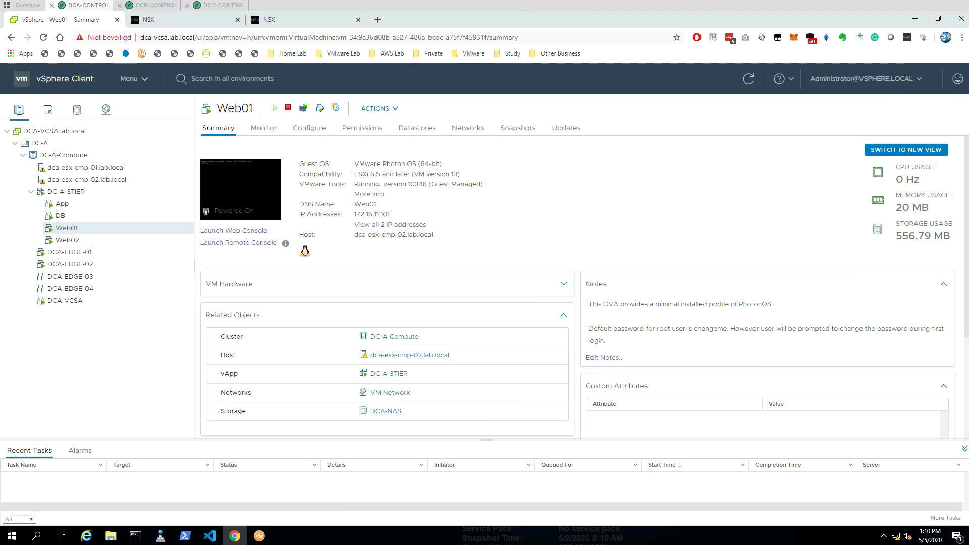
pyautogui.click(149, 6)
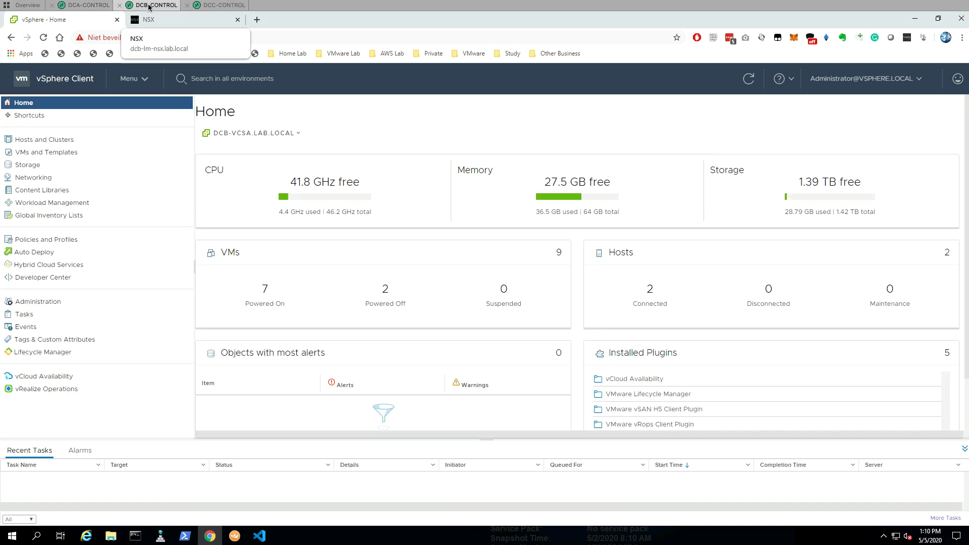
pyautogui.click(44, 136)
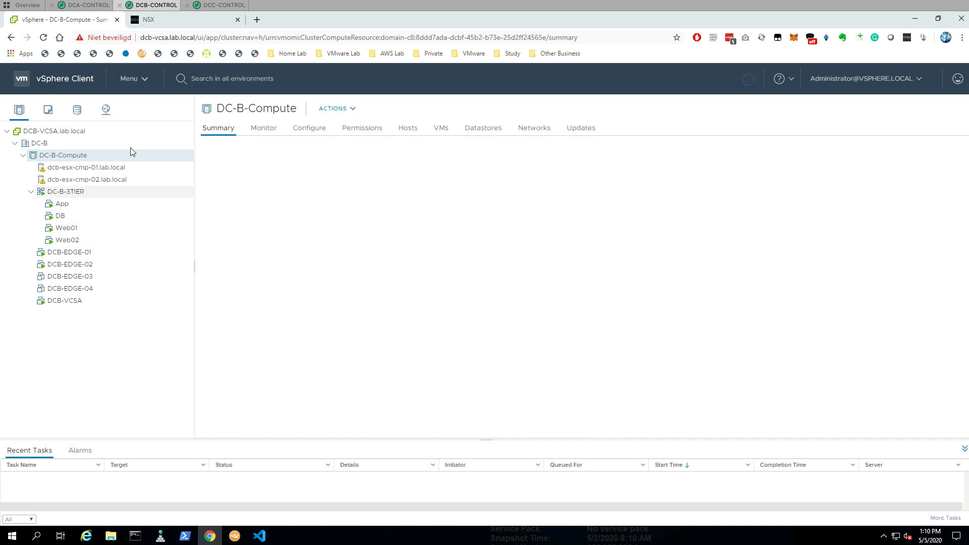
pyautogui.click(220, 6)
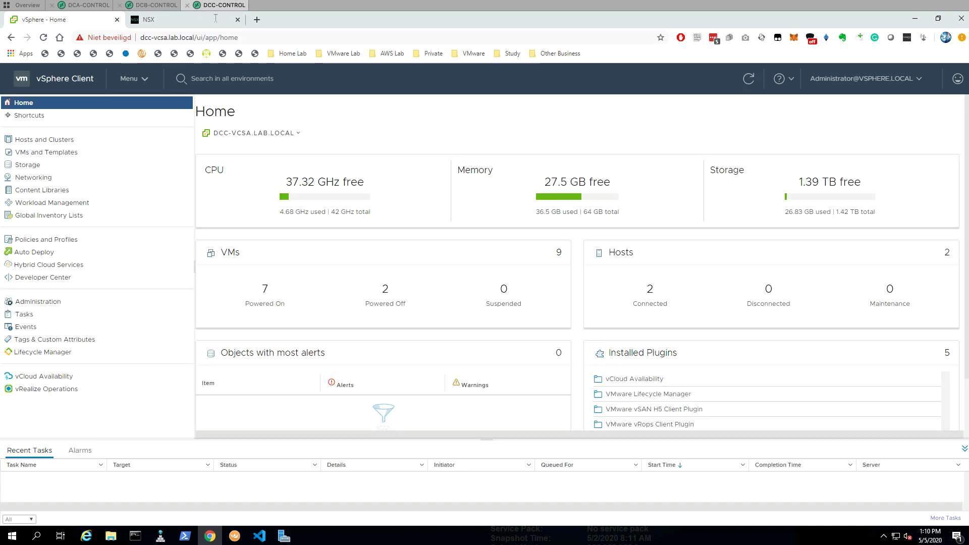
pyautogui.click(44, 139)
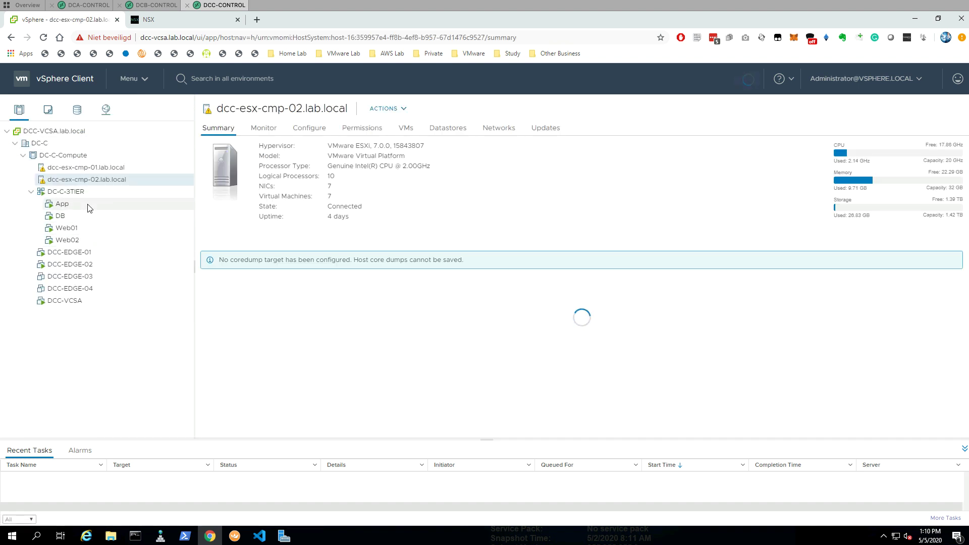
# - Inspect the virtual machines attached to port groups TRUNK-1B, TRUNK-2B and TRUNK-3B in the three vCenters' networking inventories
pyautogui.click(86, 5)
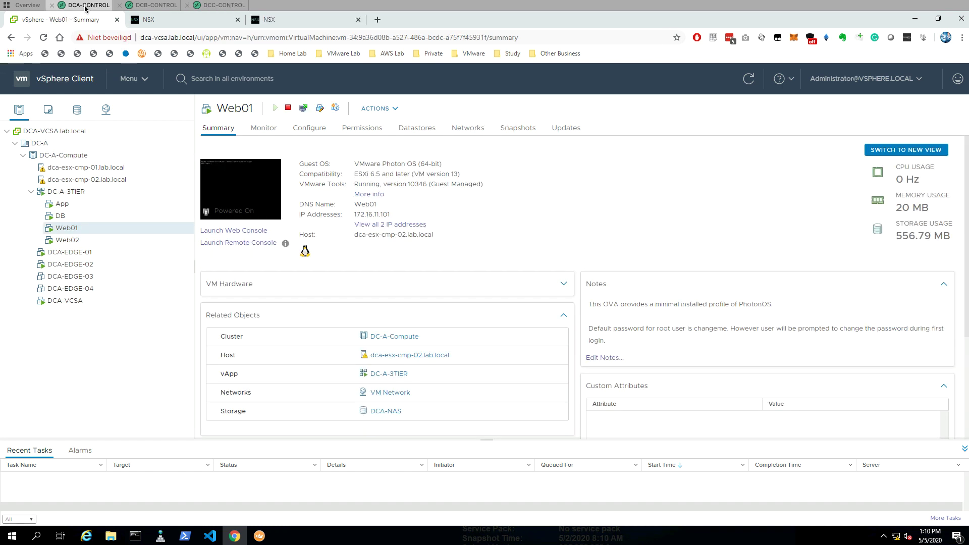
pyautogui.click(106, 116)
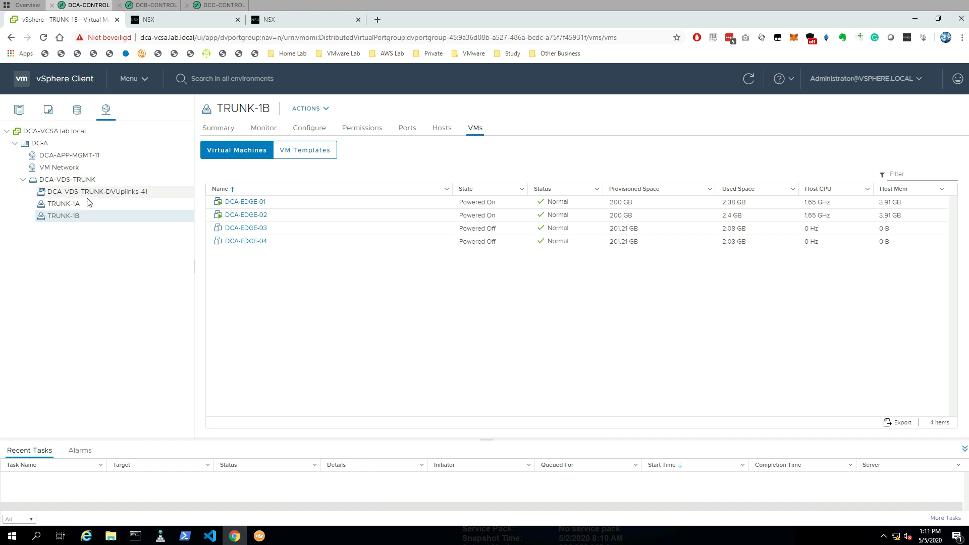
pyautogui.click(149, 7)
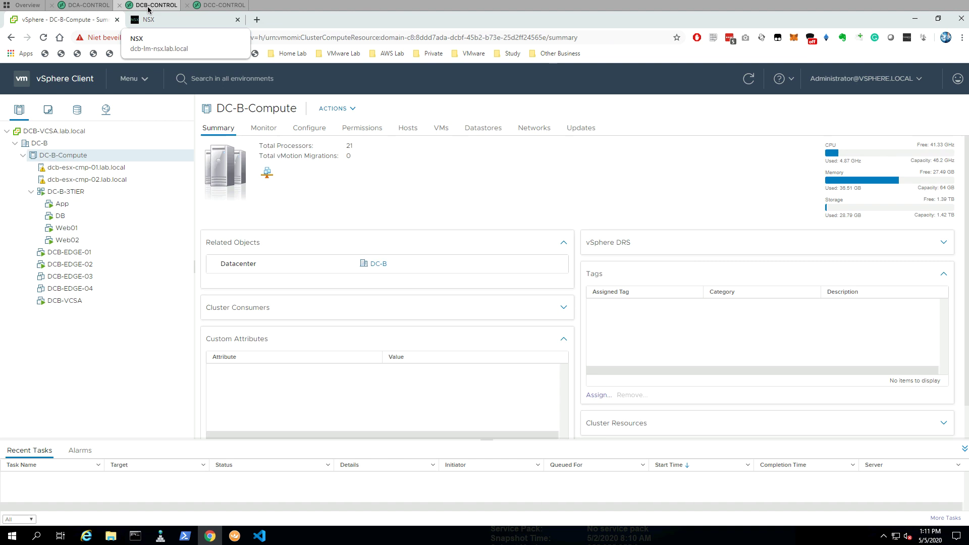
pyautogui.click(107, 109)
pyautogui.click(71, 215)
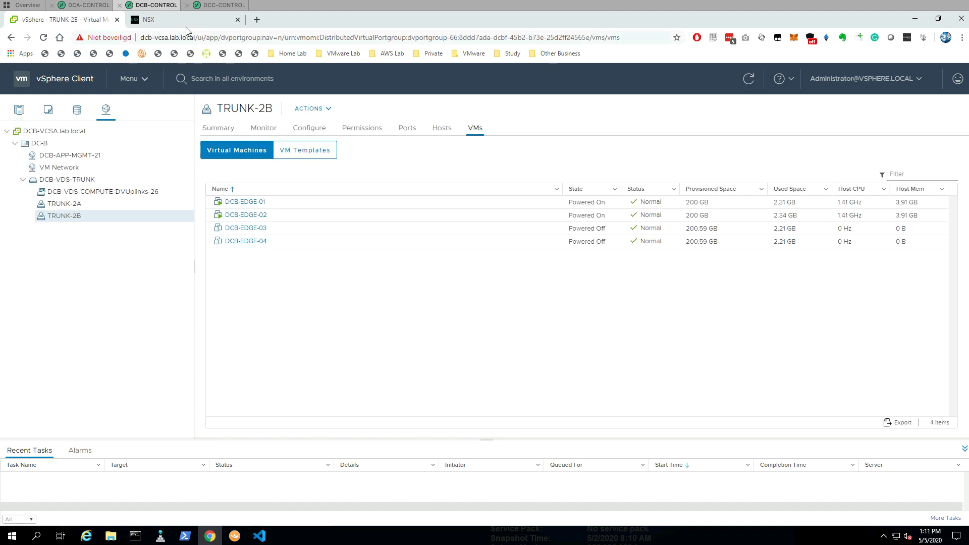
pyautogui.click(219, 7)
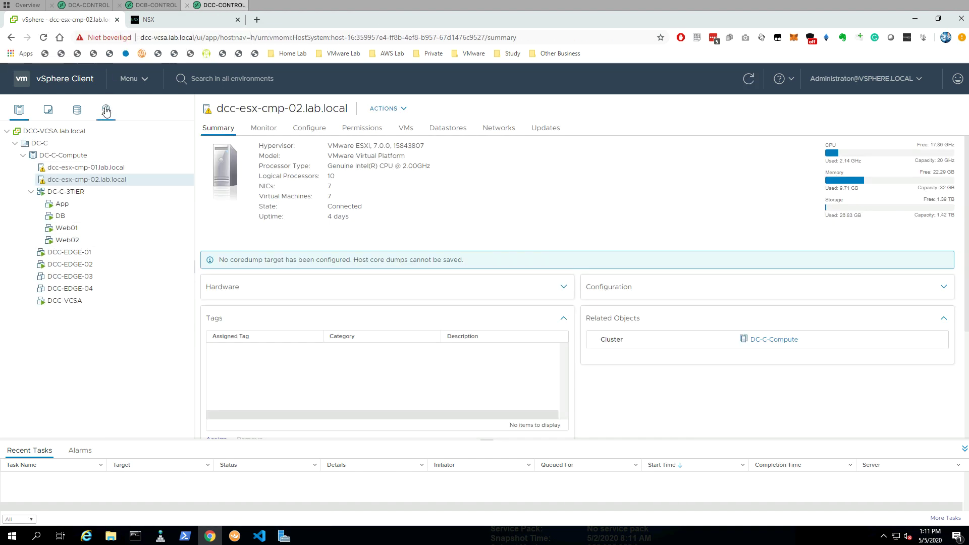
pyautogui.click(82, 216)
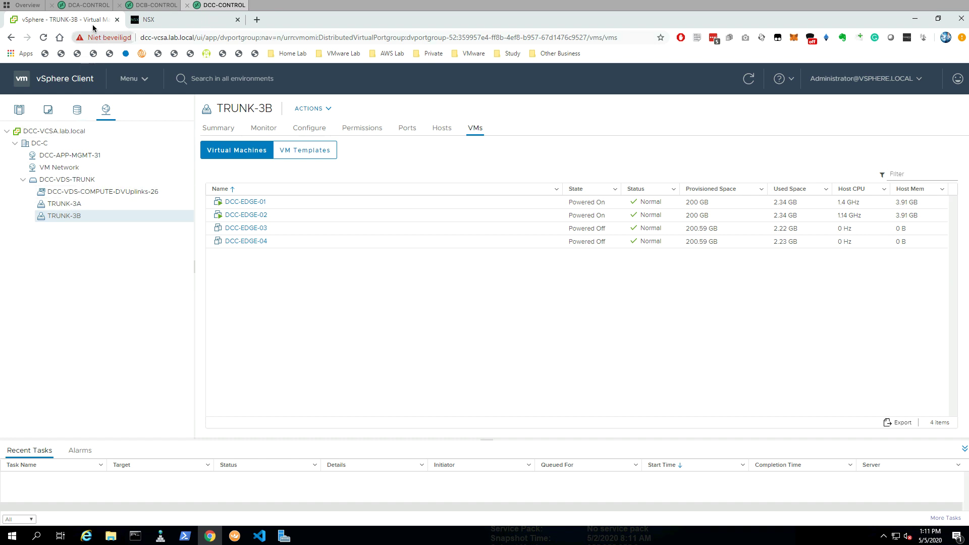
# - Review DCA's local NSX manager, and view the locations selectable in the DCA-GM-NSX Global Manager
pyautogui.click(78, 7)
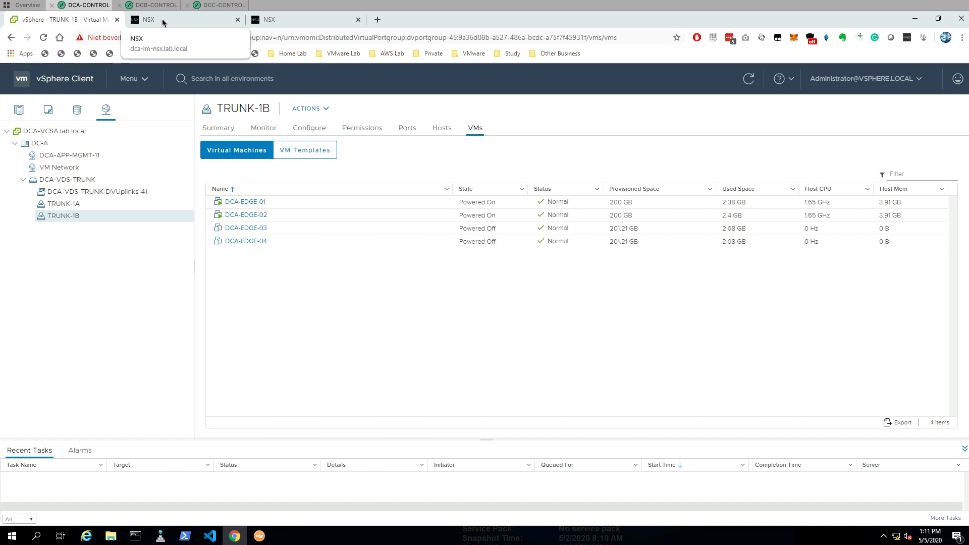
pyautogui.click(197, 20)
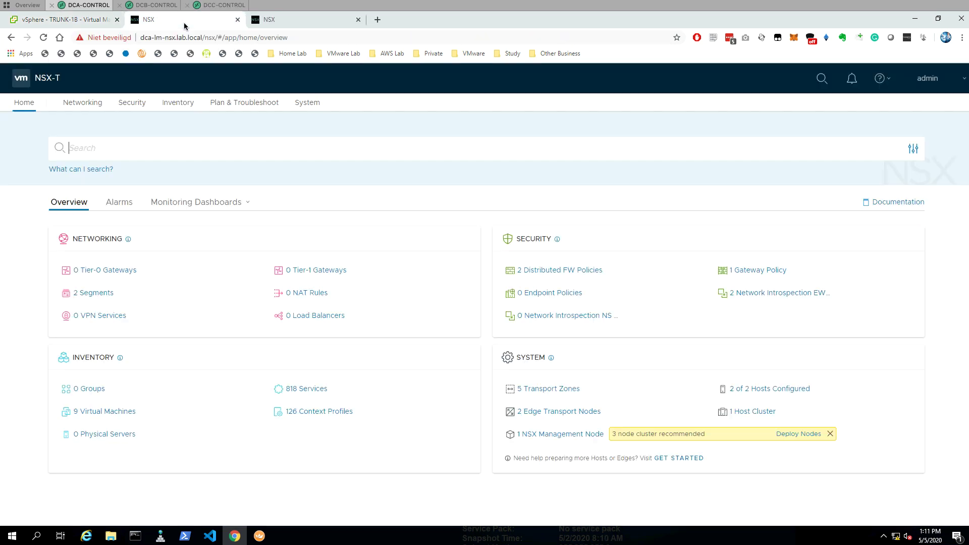
pyautogui.click(289, 22)
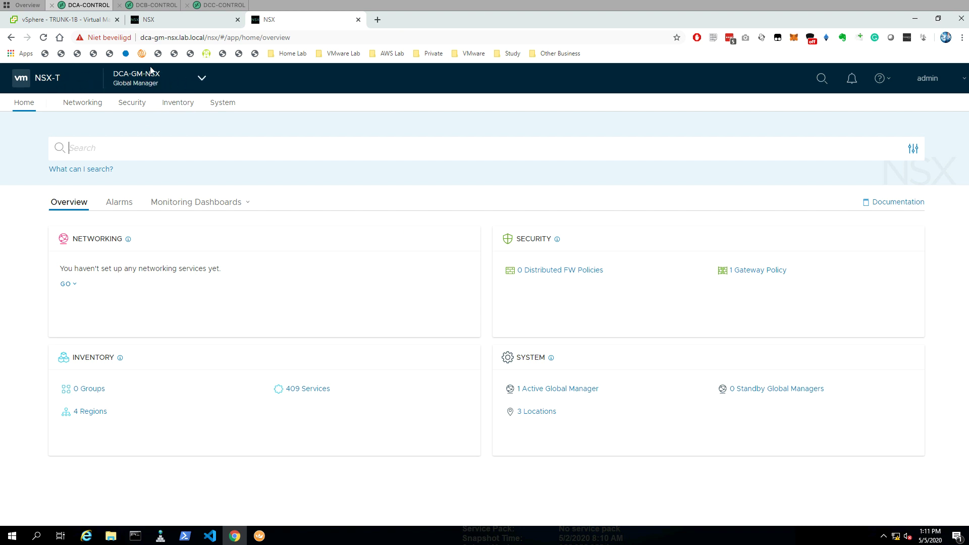
pyautogui.click(202, 79)
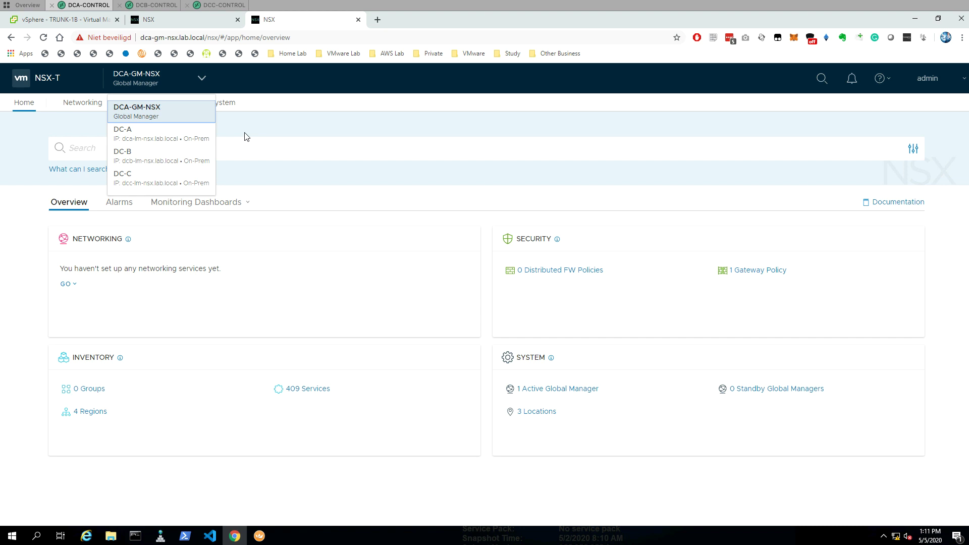
pyautogui.press('Escape')
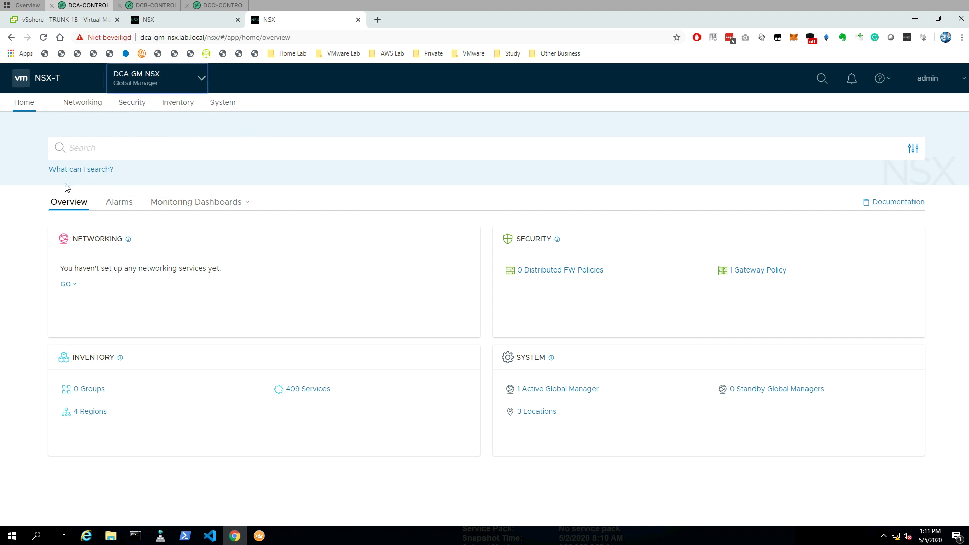
# - Examine the Global Manager's network overview and the sync and remote tunnel endpoint status of its locations
pyautogui.click(82, 103)
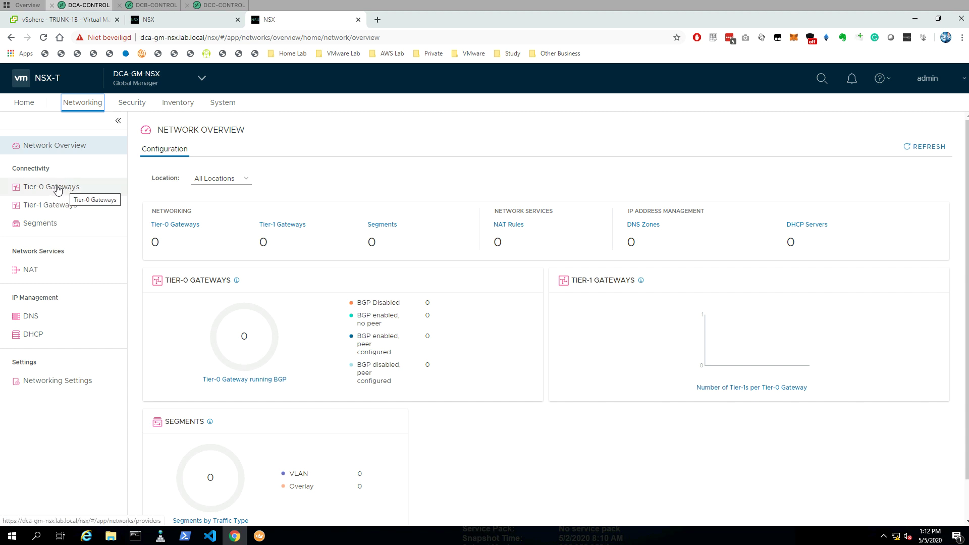
pyautogui.click(226, 102)
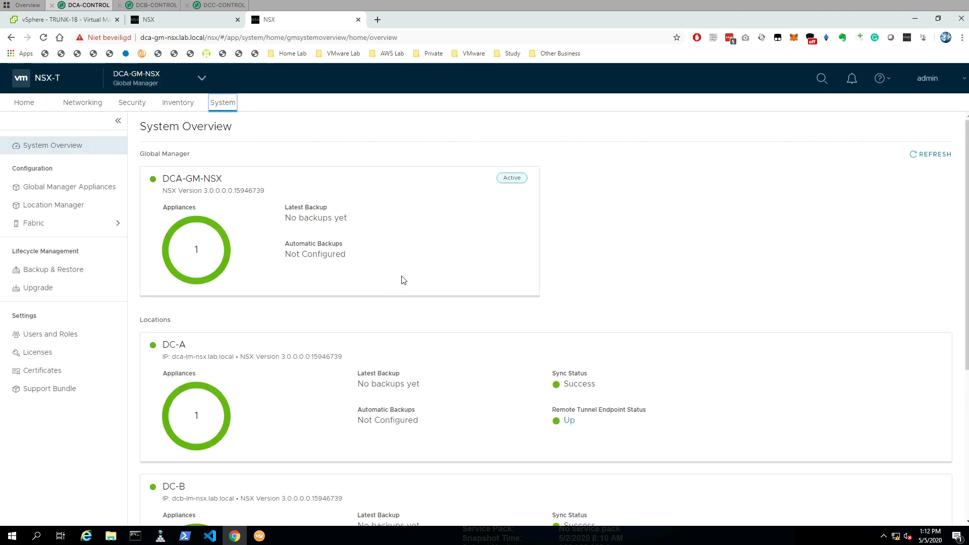
pyautogui.scroll(-5, 331, 351)
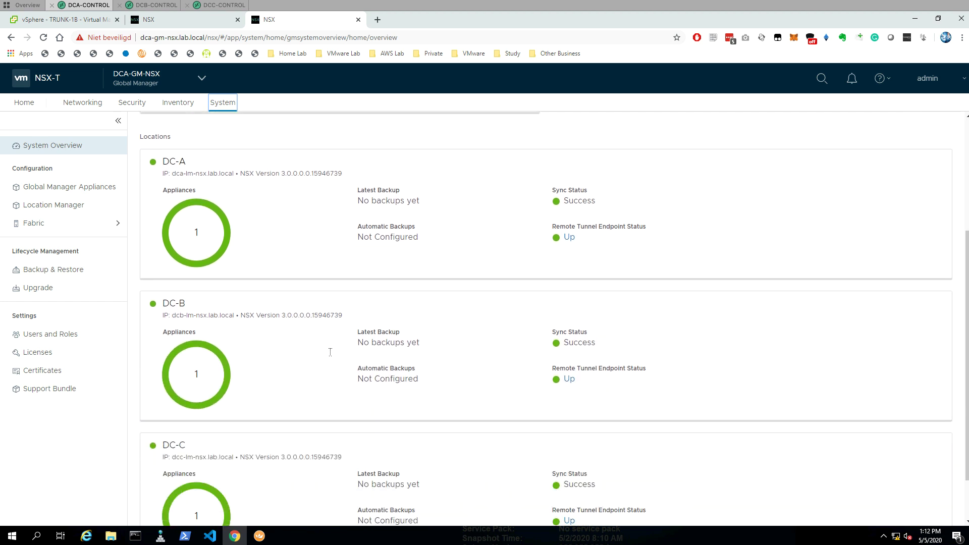
pyautogui.scroll(1, 330, 351)
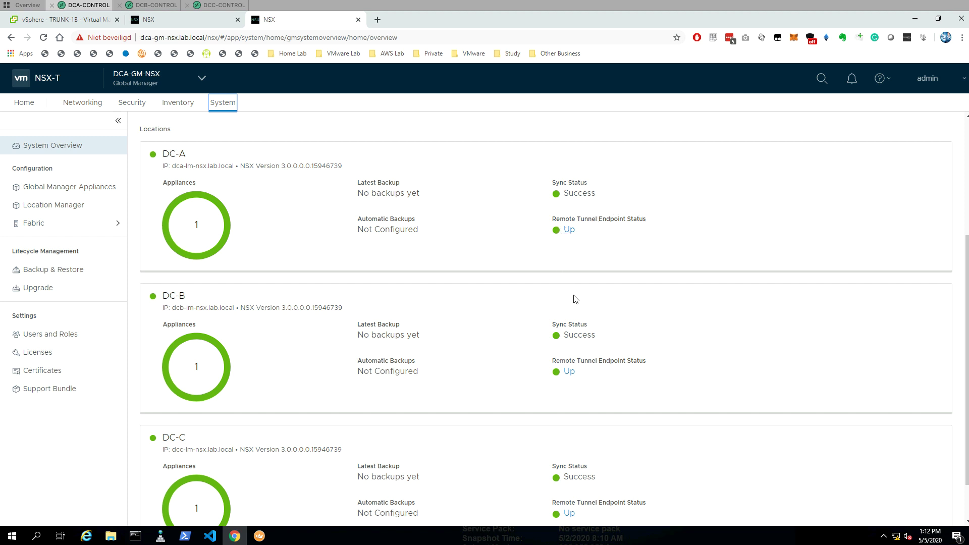
pyautogui.scroll(-1, 576, 302)
pyautogui.scroll(3, 575, 303)
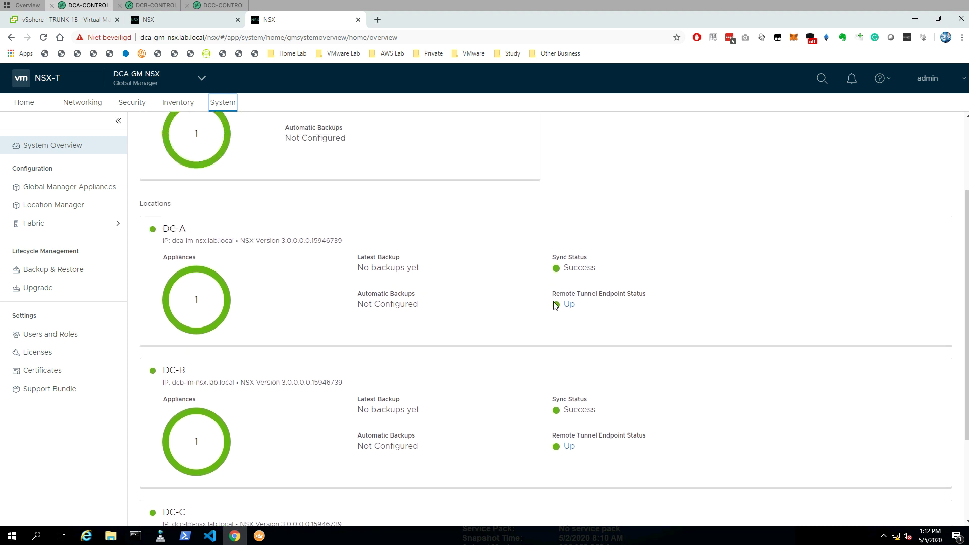
# - Start a new Tier-0 gateway in the Global Manager and name it DC-ABC-T0
pyautogui.click(83, 103)
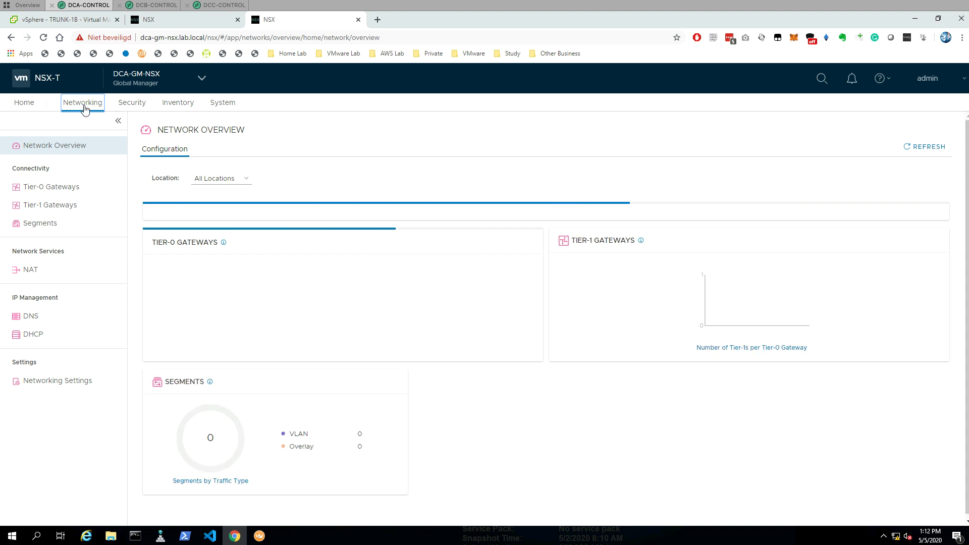
pyautogui.click(64, 188)
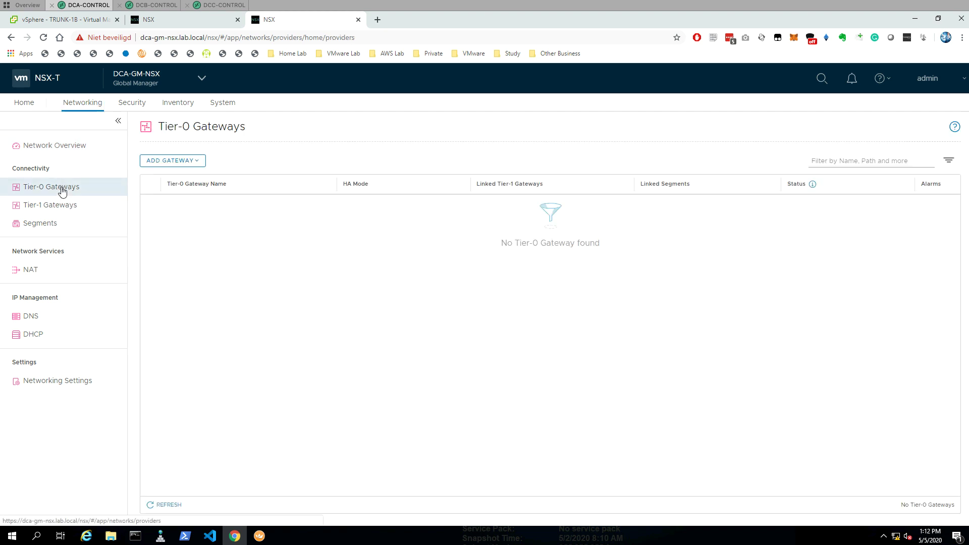
pyautogui.click(198, 163)
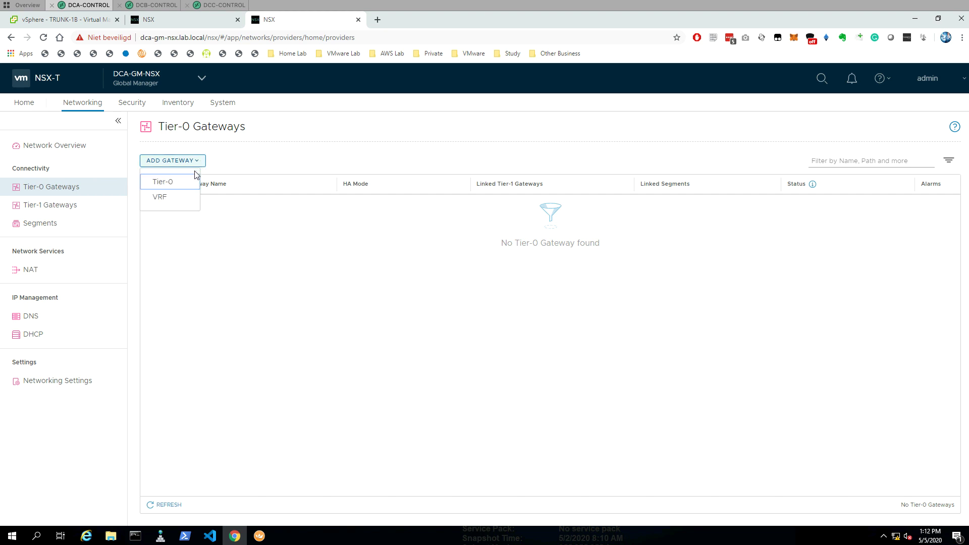
pyautogui.click(181, 184)
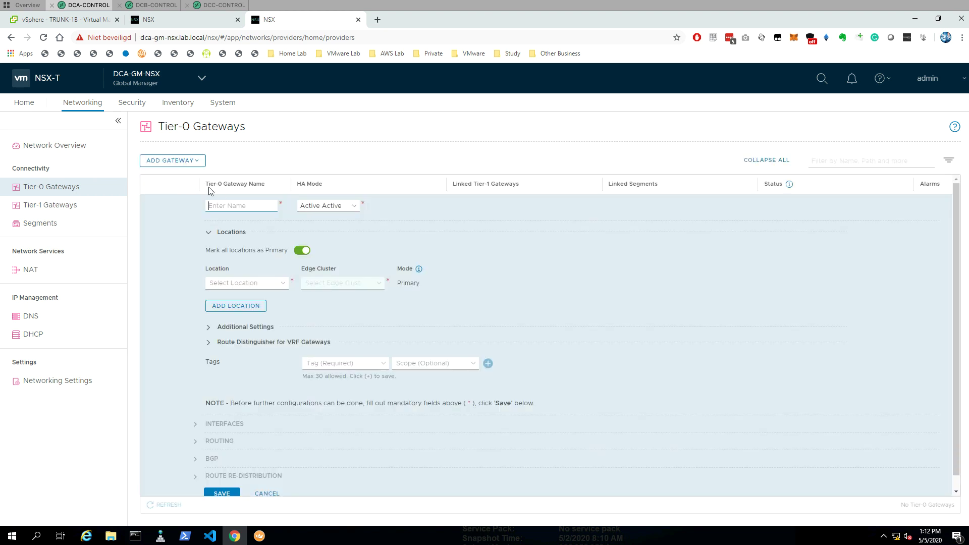
pyautogui.click(240, 203)
pyautogui.write('DC-ABC-T0')
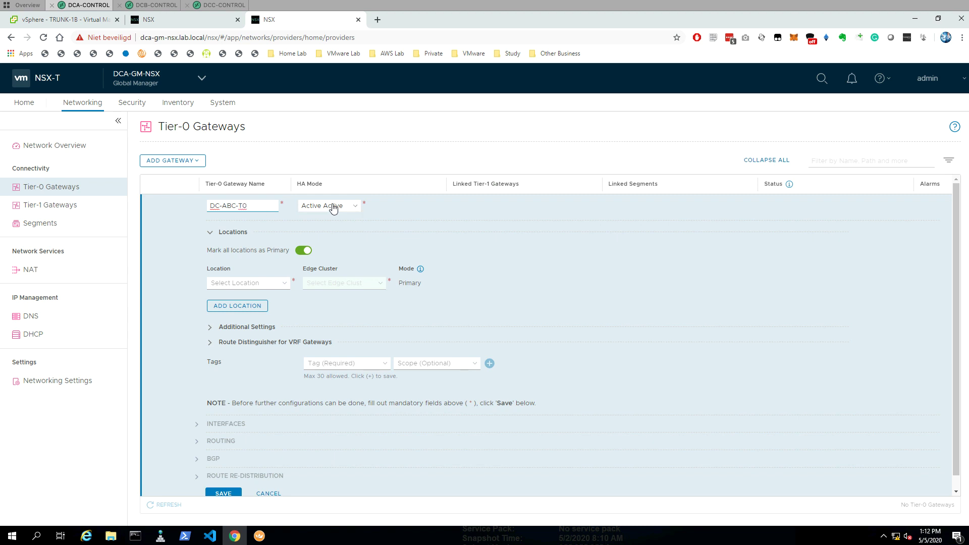
# - Review the HA mode choices for the DC-ABC-T0 gateway, keeping Active Active
pyautogui.click(354, 210)
pyautogui.click(330, 206)
pyautogui.click(330, 206)
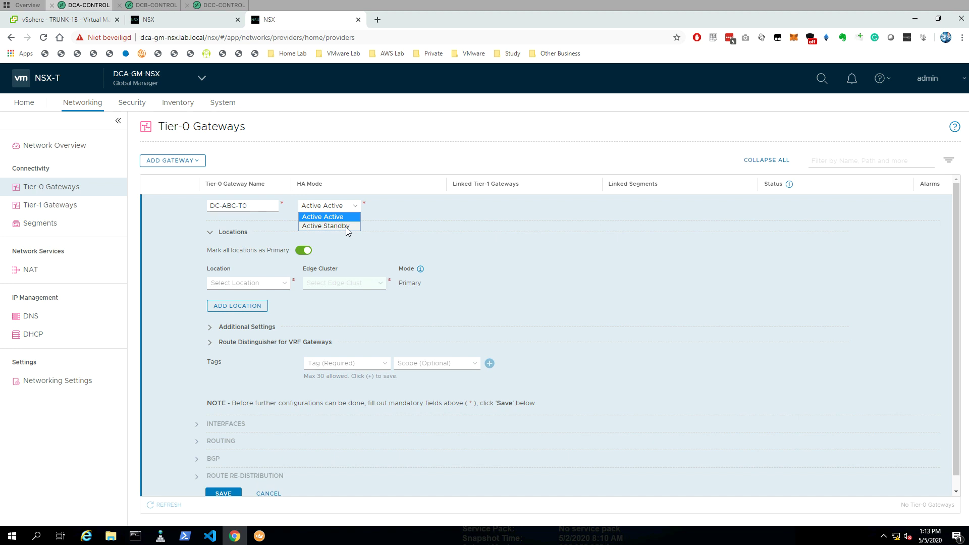
pyautogui.click(330, 205)
pyautogui.click(330, 206)
pyautogui.click(401, 210)
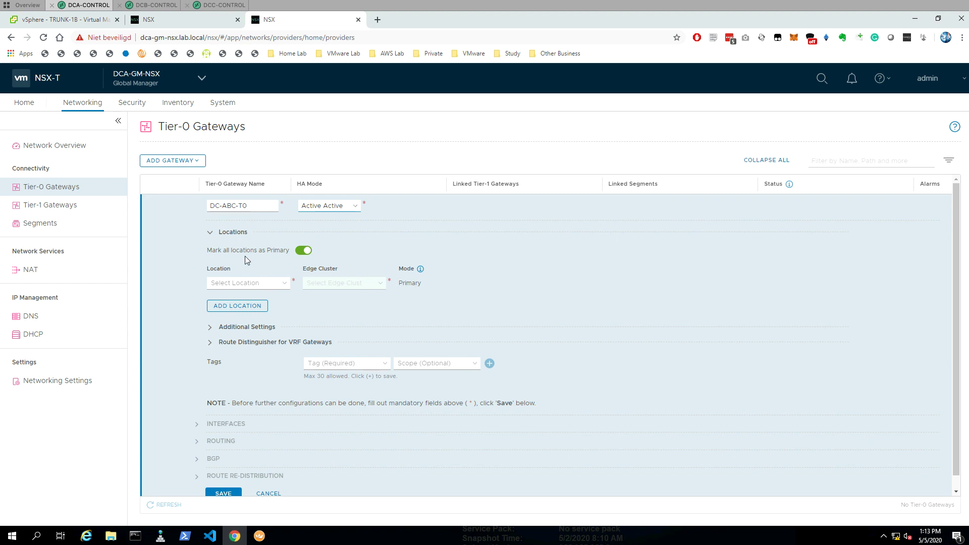
pyautogui.scroll(-1, 244, 250)
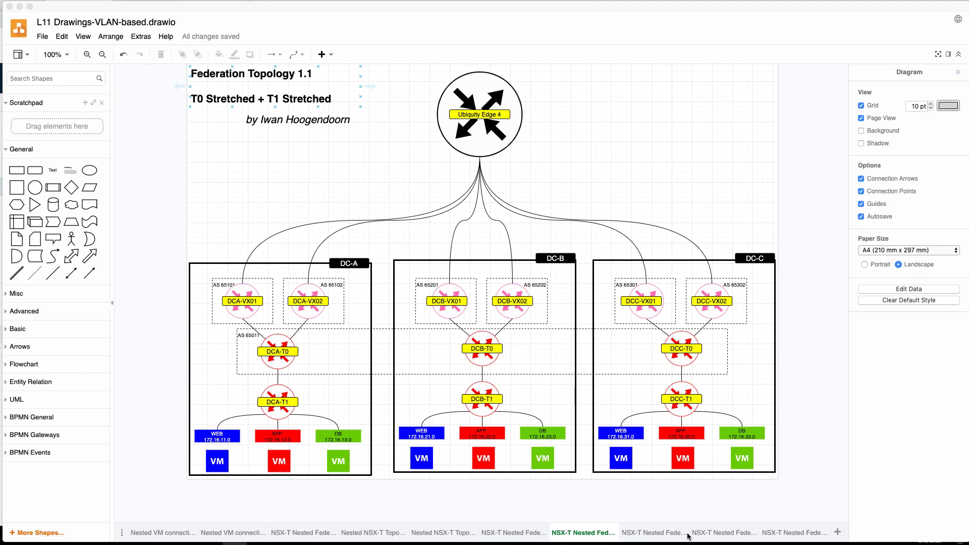
# - Switch to the draw.io drawings, study Federation Topology 1.2 and 1.3 for the stretched T0 and T1, and return to the Global Manager
pyautogui.click(669, 534)
pyautogui.click(659, 534)
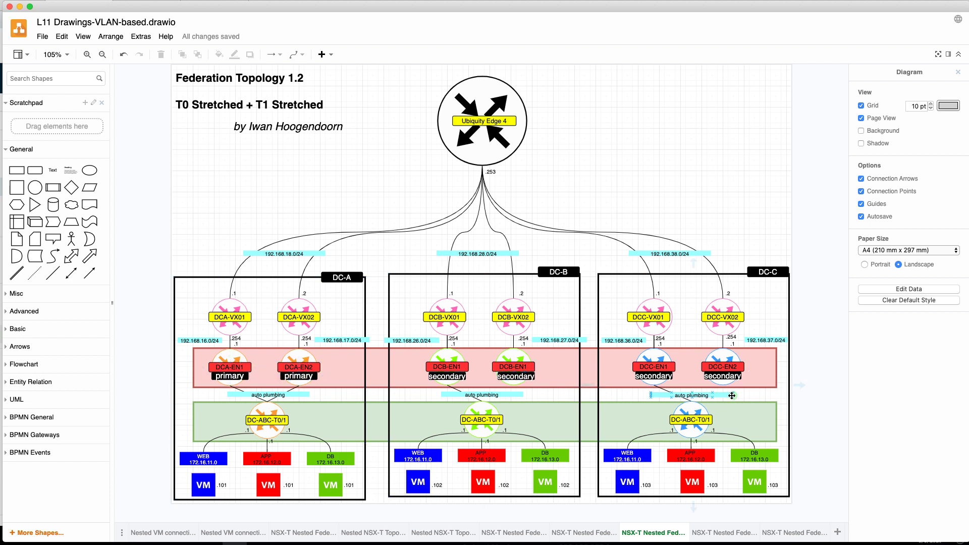
pyautogui.click(721, 534)
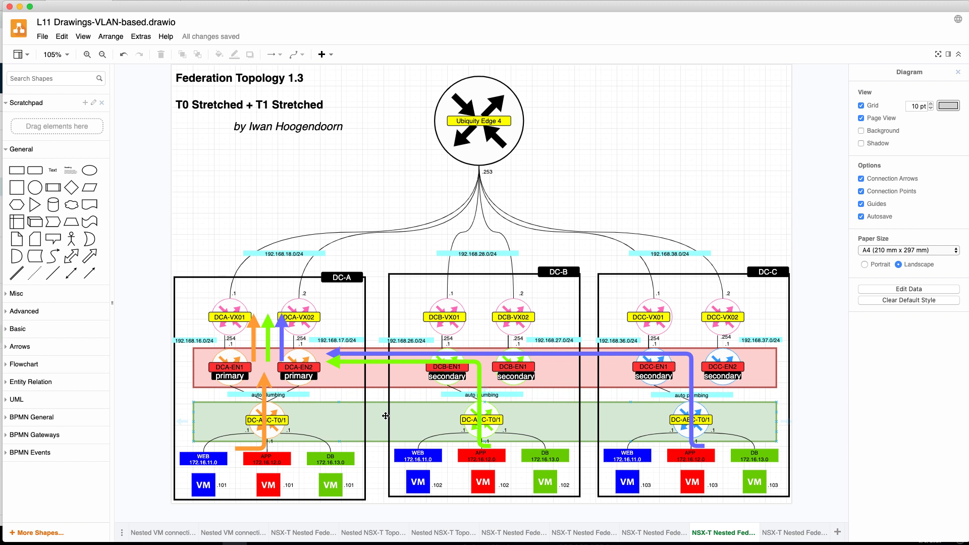
pyautogui.click(21, 7)
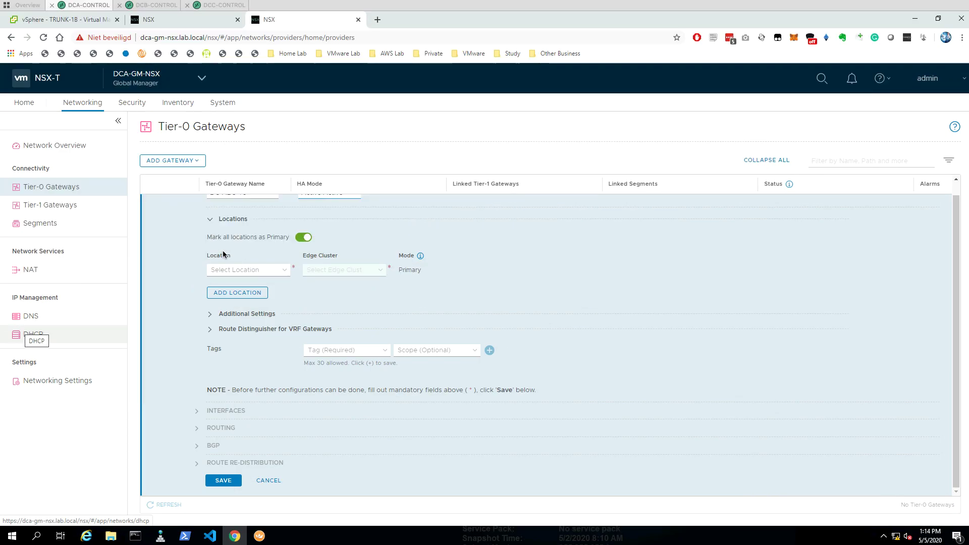
# - Turn off marking all locations as primary, and set DC-A with edge cluster DCA-EC-01 as the primary location
pyautogui.click(305, 238)
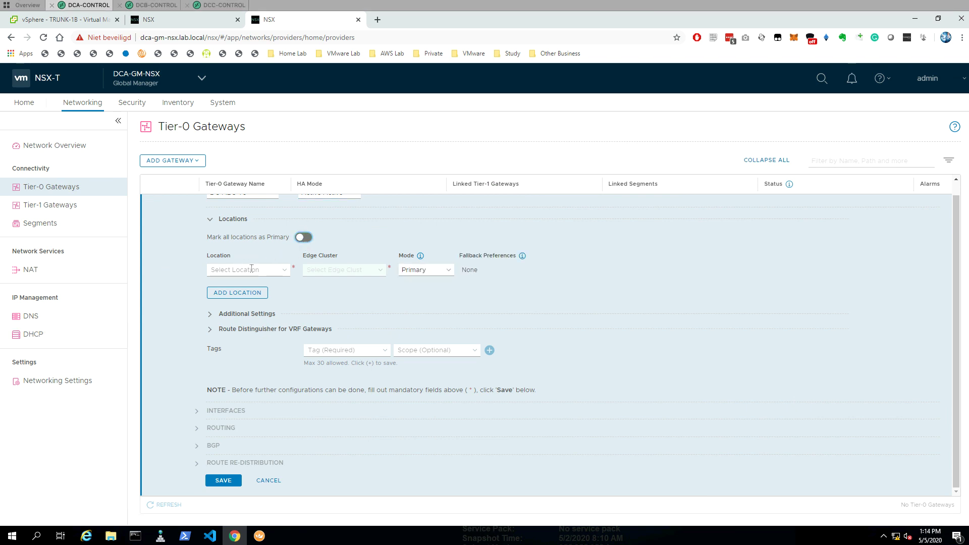
pyautogui.click(265, 269)
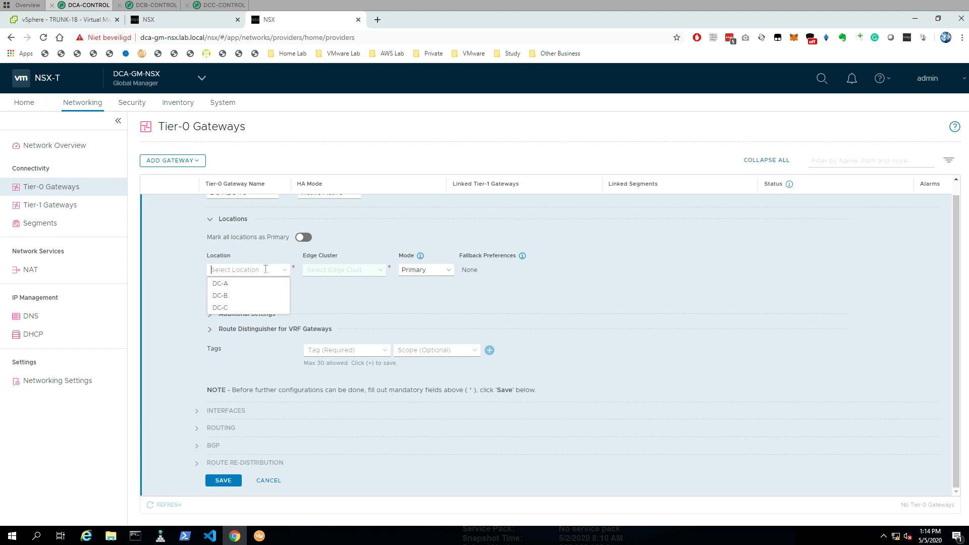
pyautogui.click(228, 281)
pyautogui.click(373, 271)
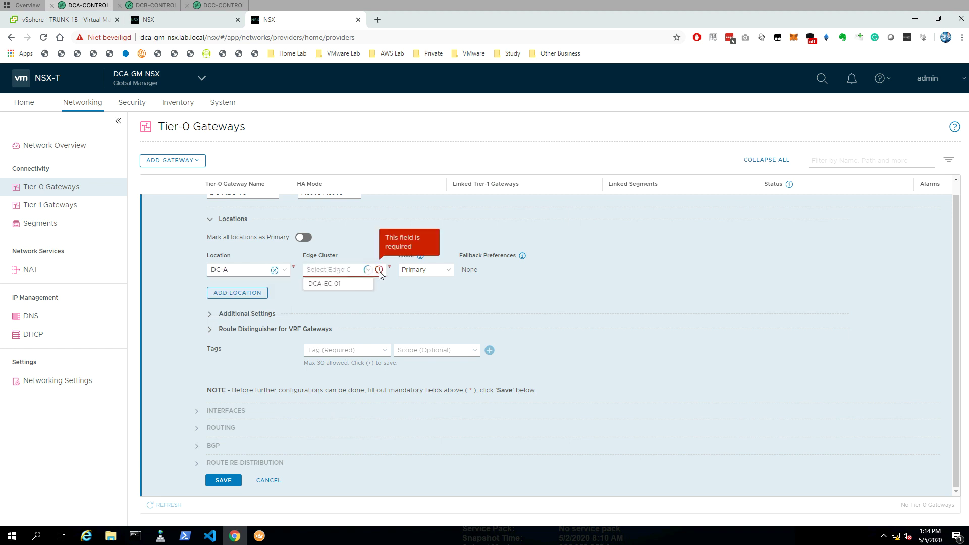
pyautogui.click(336, 284)
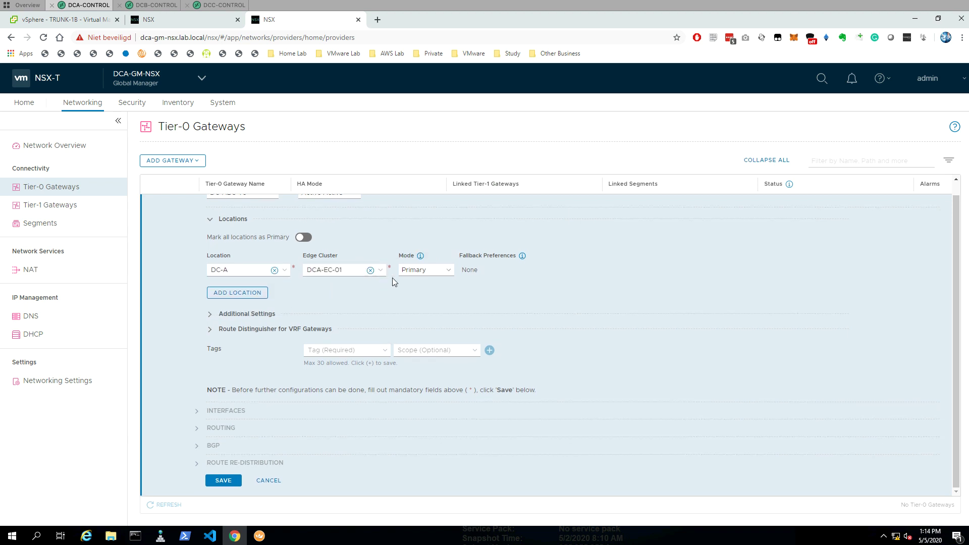
# - Add DC-B with edge cluster DCB-EC-01 as a secondary location with fallback Priority 1
pyautogui.click(246, 293)
pyautogui.click(280, 289)
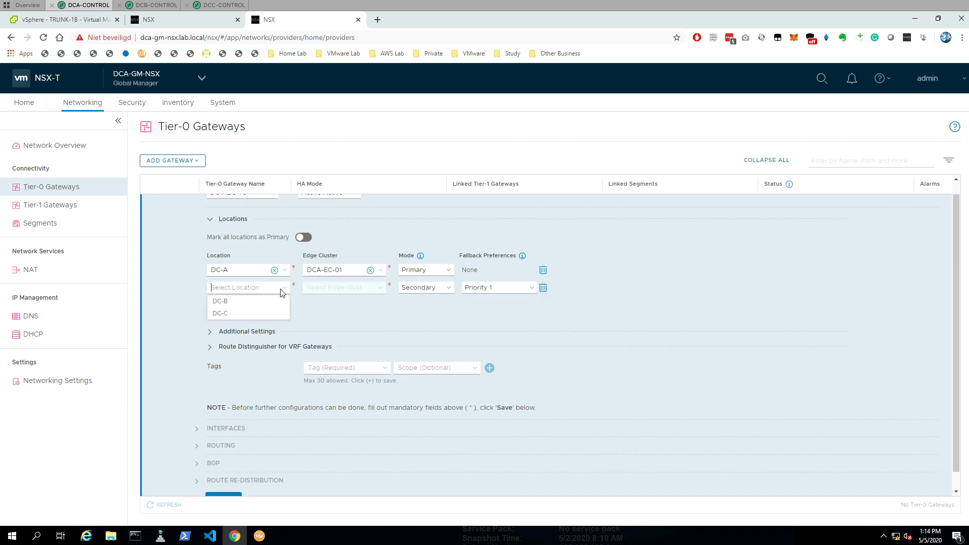
pyautogui.click(234, 309)
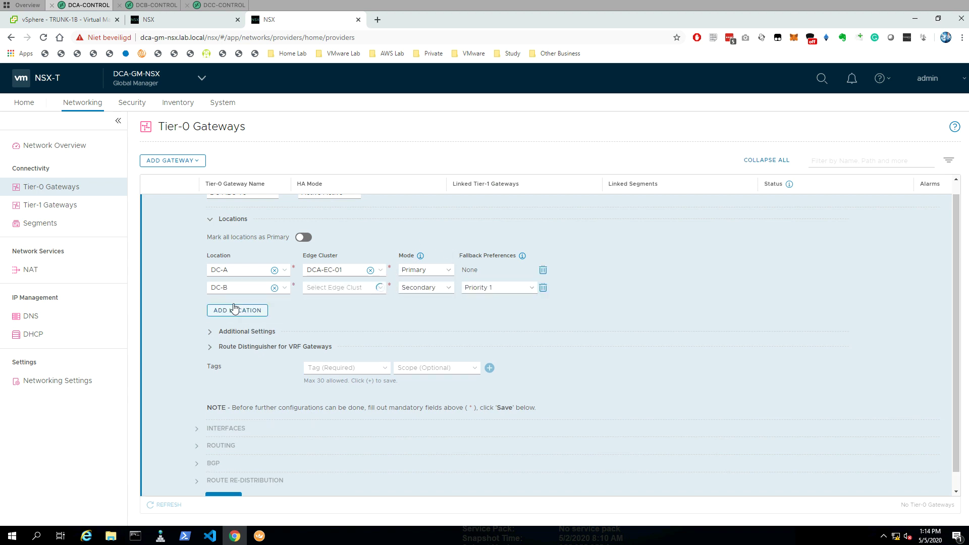
pyautogui.click(378, 291)
pyautogui.click(343, 301)
# - Add DC-C with edge cluster DCC-EC-01 as a secondary location with fallback Priority 2
pyautogui.click(248, 314)
pyautogui.click(286, 306)
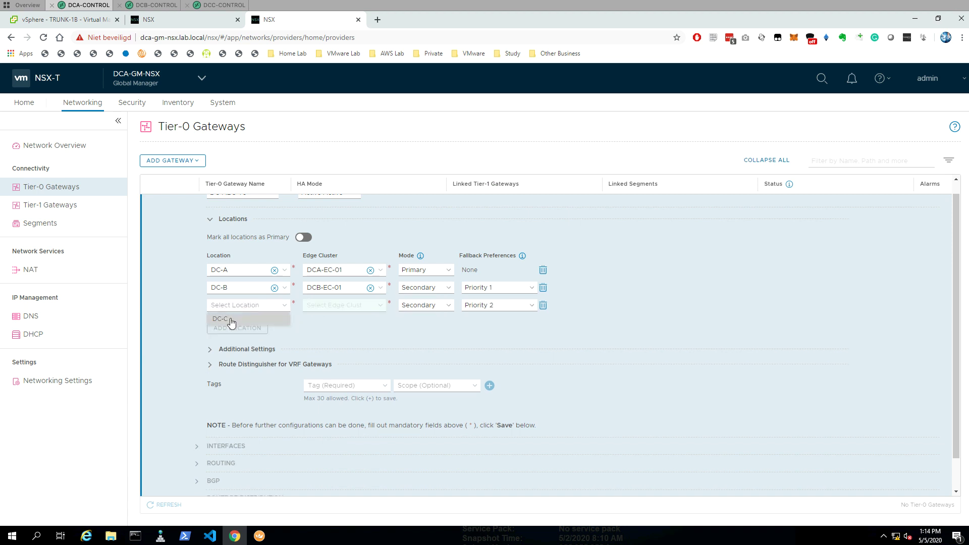
pyautogui.click(377, 306)
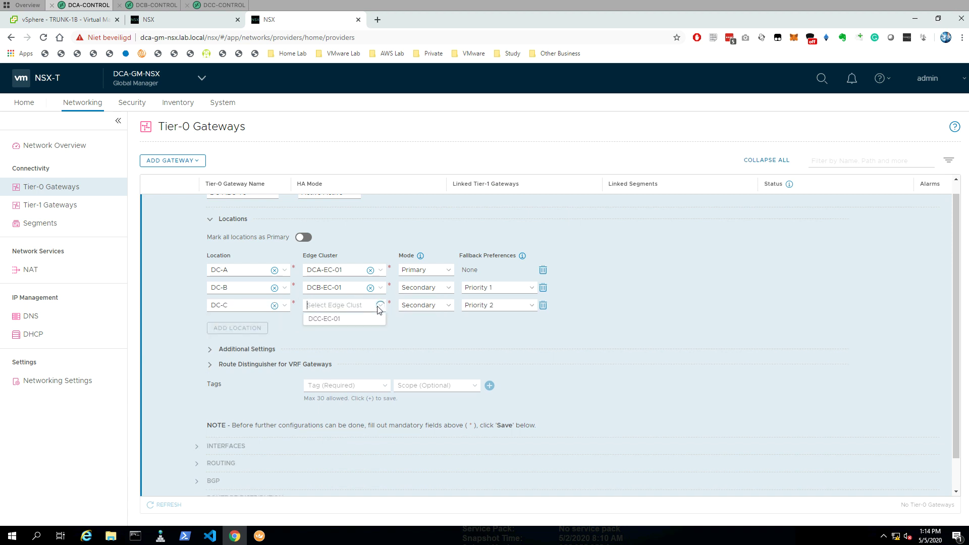
pyautogui.click(337, 324)
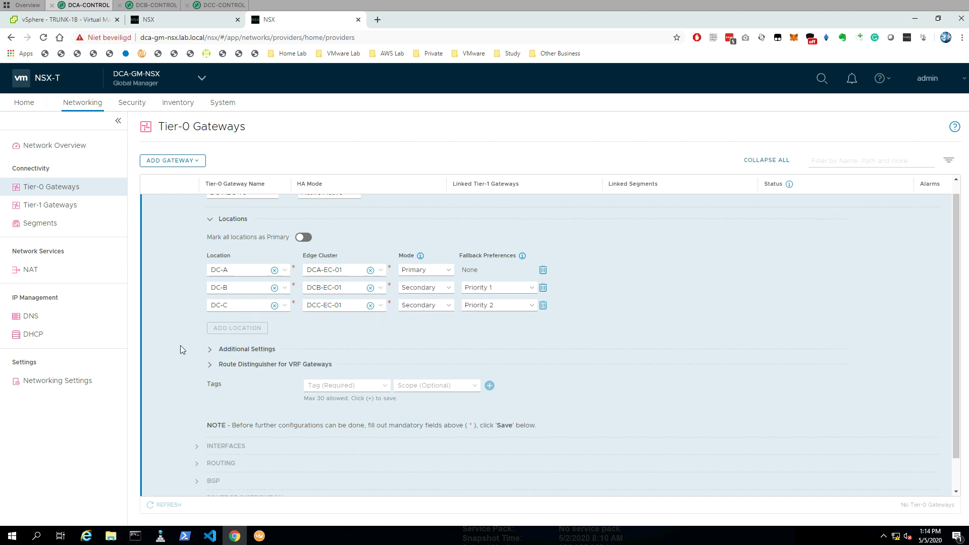
# - Check the three location entries, save the DC-ABC-T0 gateway, and decline to continue configuring it
pyautogui.scroll(1, 662, 351)
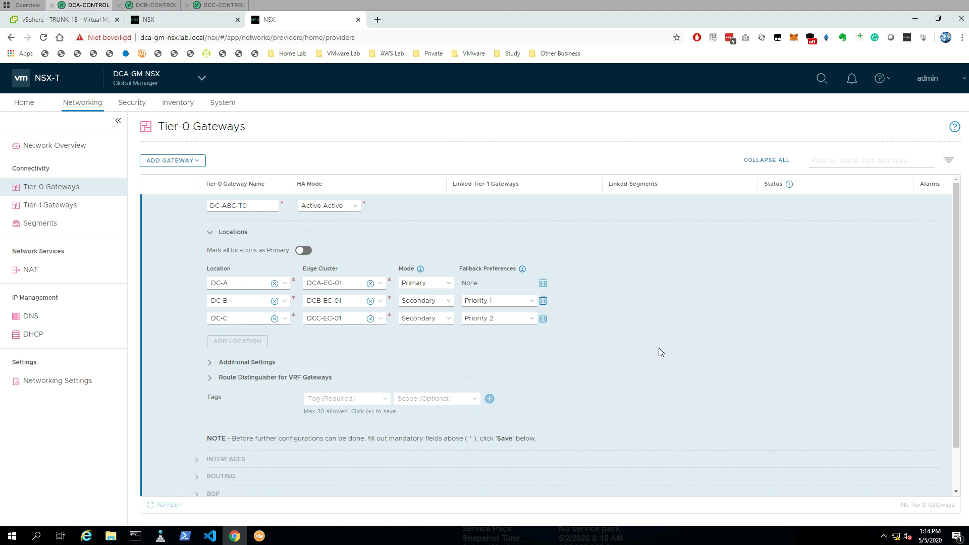
pyautogui.scroll(-4, 659, 347)
pyautogui.scroll(4, 659, 347)
pyautogui.scroll(-4, 255, 340)
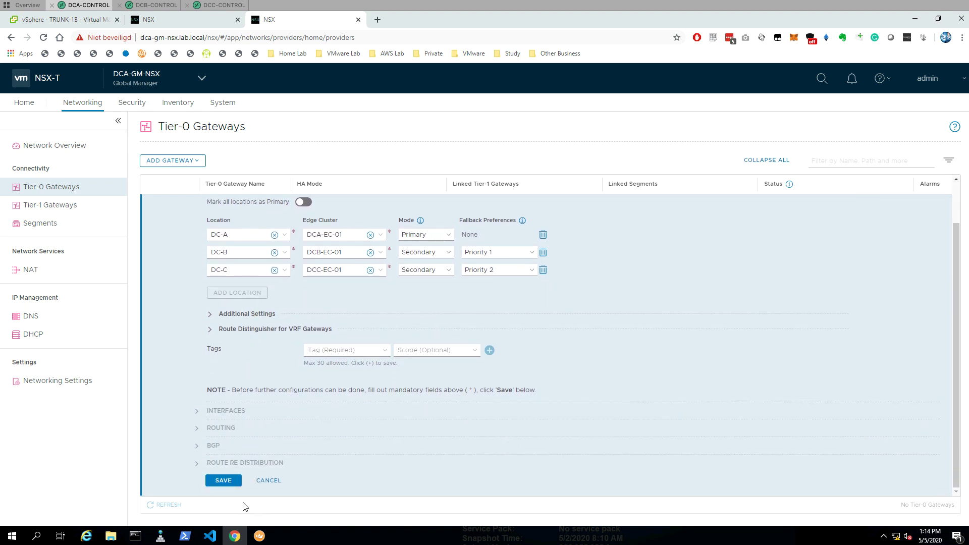
pyautogui.click(228, 484)
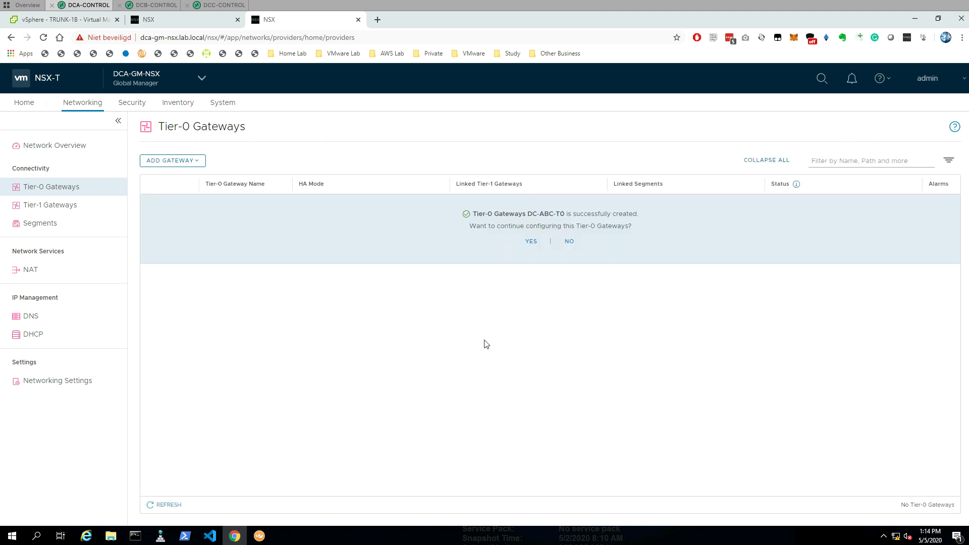
pyautogui.click(569, 242)
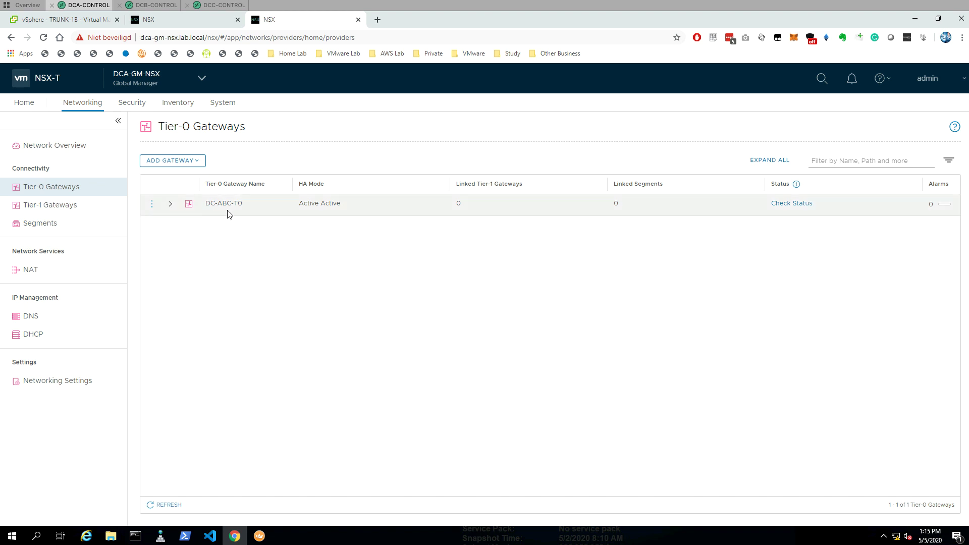
# - Check and refresh the realization status of DC-ABC-T0 in the Global Manager, and view the selectable locations
pyautogui.click(805, 204)
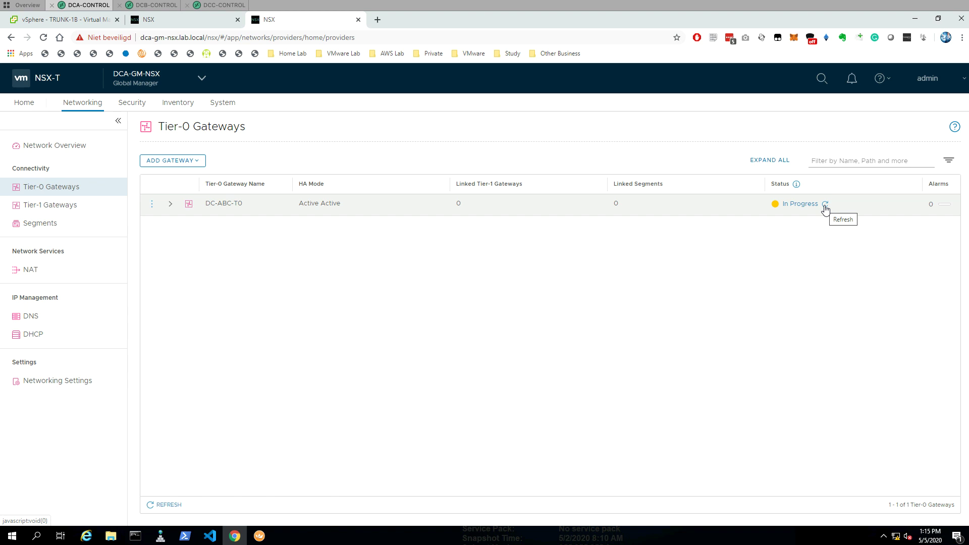
pyautogui.click(825, 206)
pyautogui.click(164, 504)
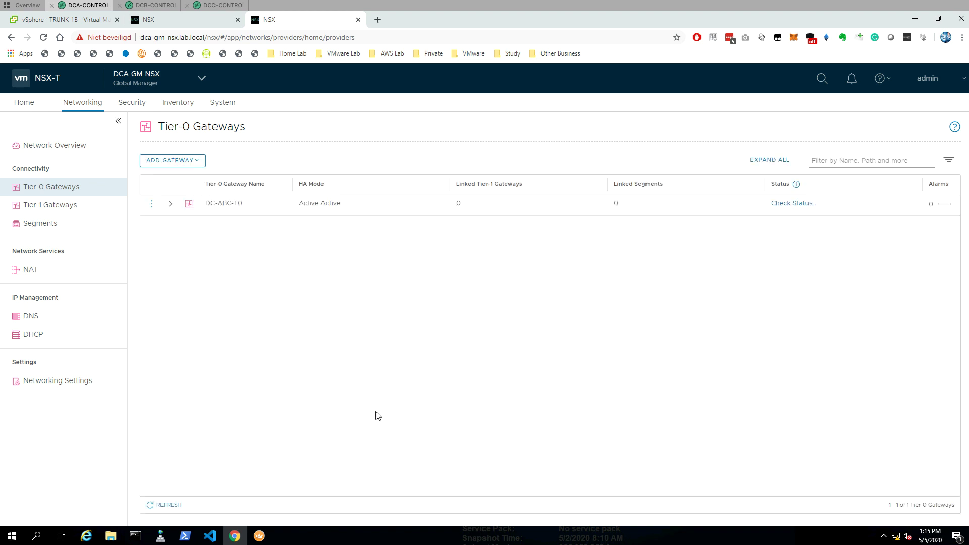
pyautogui.click(785, 203)
pyautogui.click(203, 82)
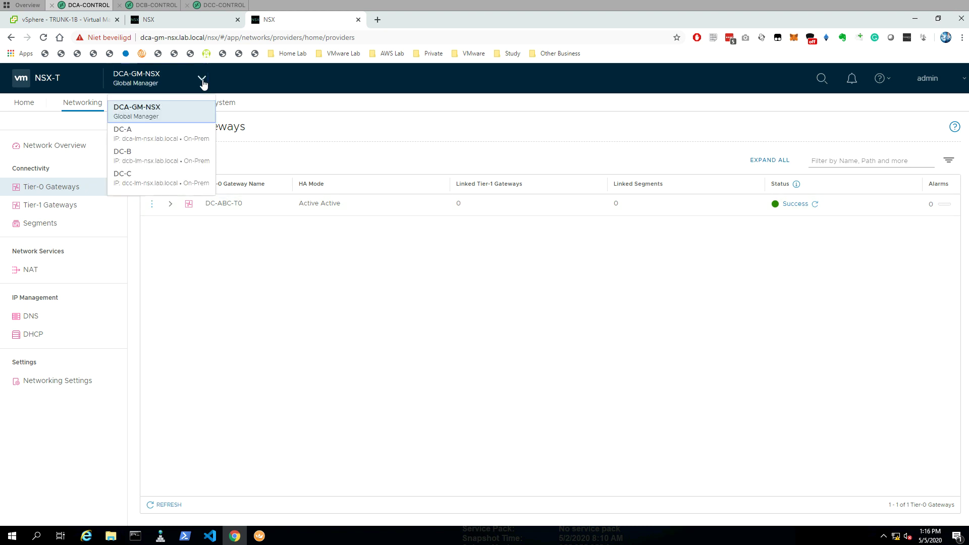
pyautogui.click(258, 83)
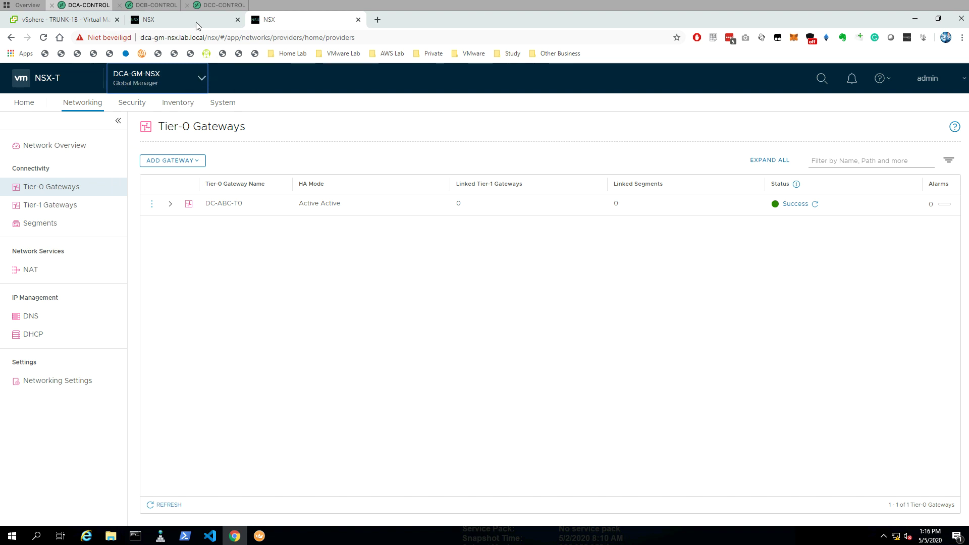
# - Inspect DC-ABC-T0 and its edge cluster details among the Tier-0 gateways of DCA's local NSX manager
pyautogui.click(180, 23)
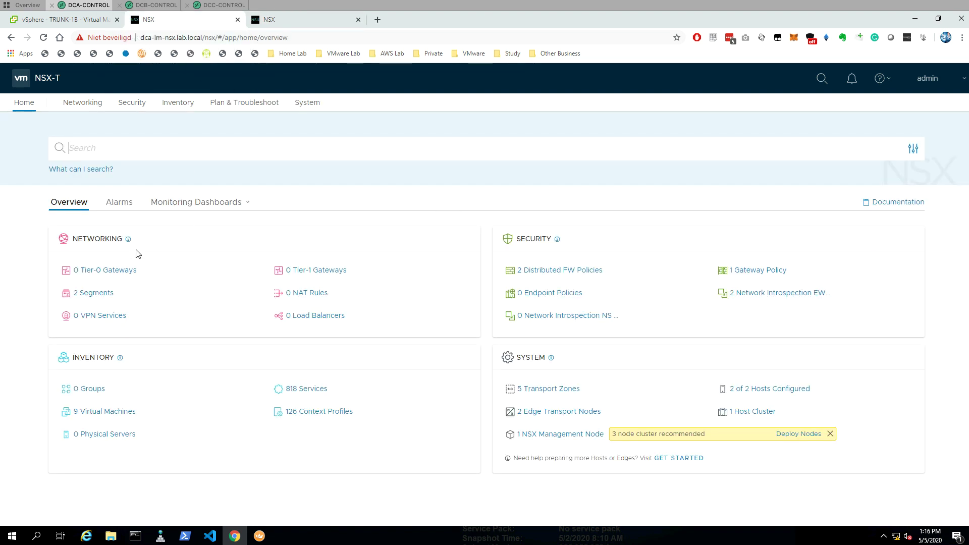
pyautogui.click(89, 106)
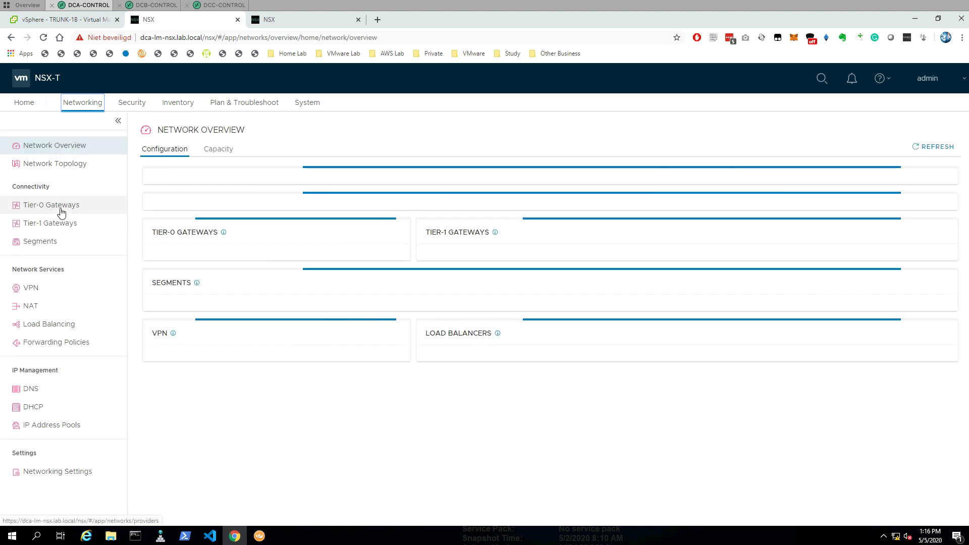
pyautogui.click(61, 211)
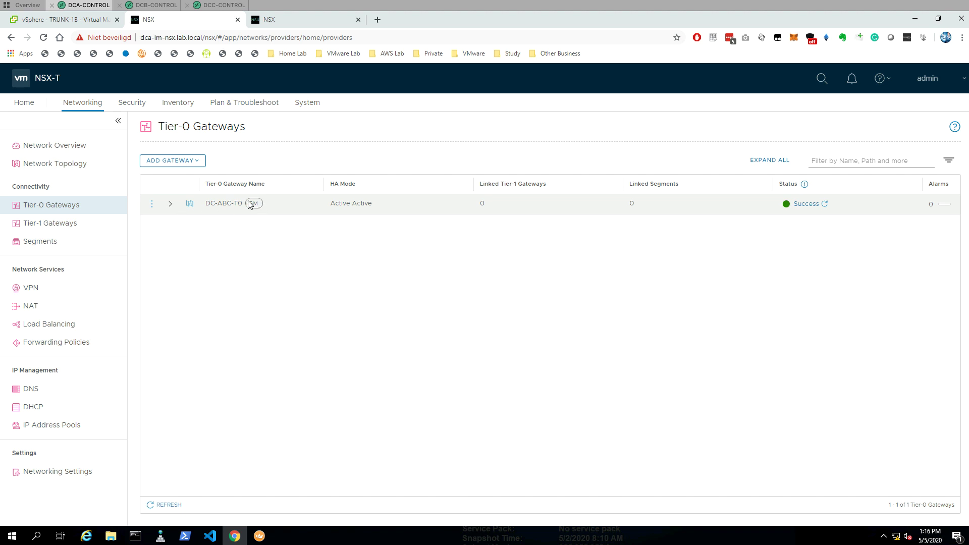
pyautogui.click(171, 208)
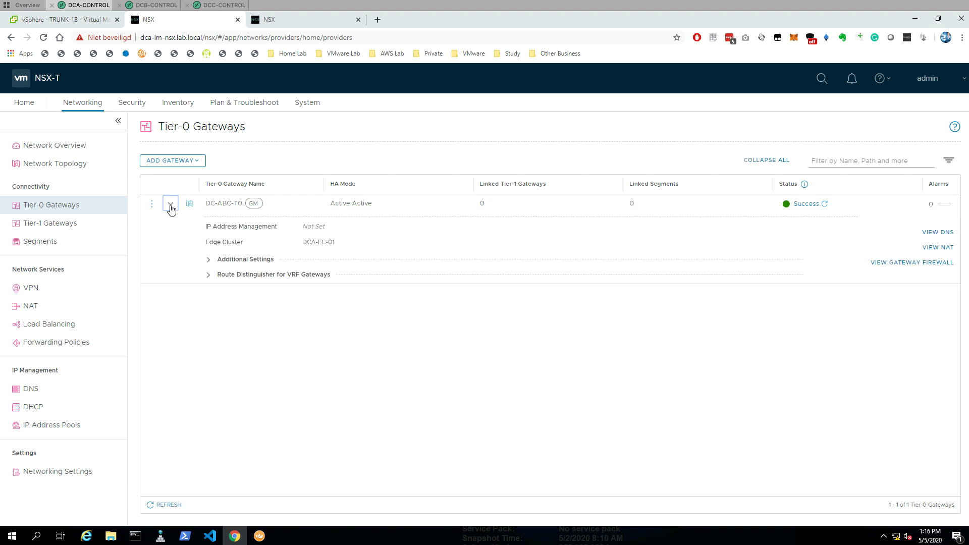
pyautogui.click(171, 207)
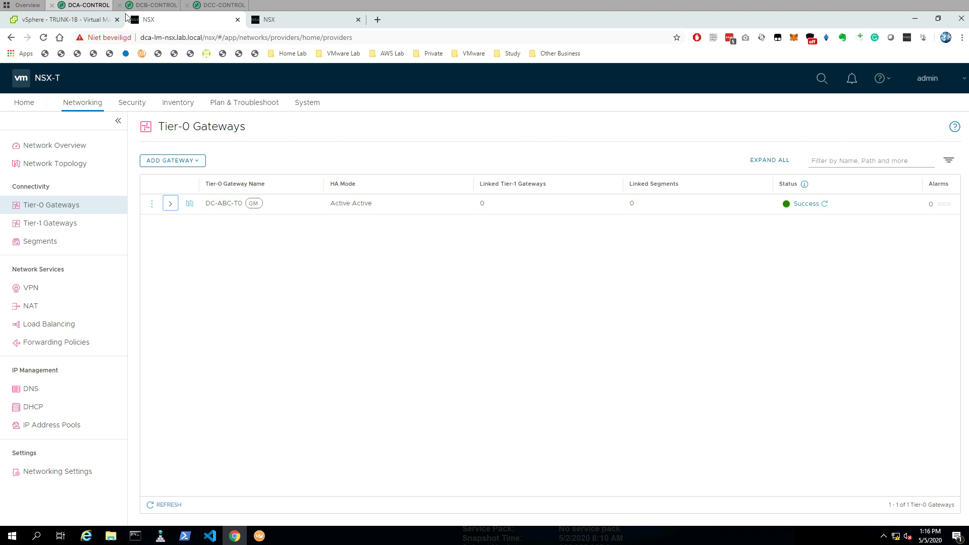
# - Check the Tier-0 gateways in DCB's local NSX manager for the stretched DC-ABC-T0
pyautogui.click(142, 6)
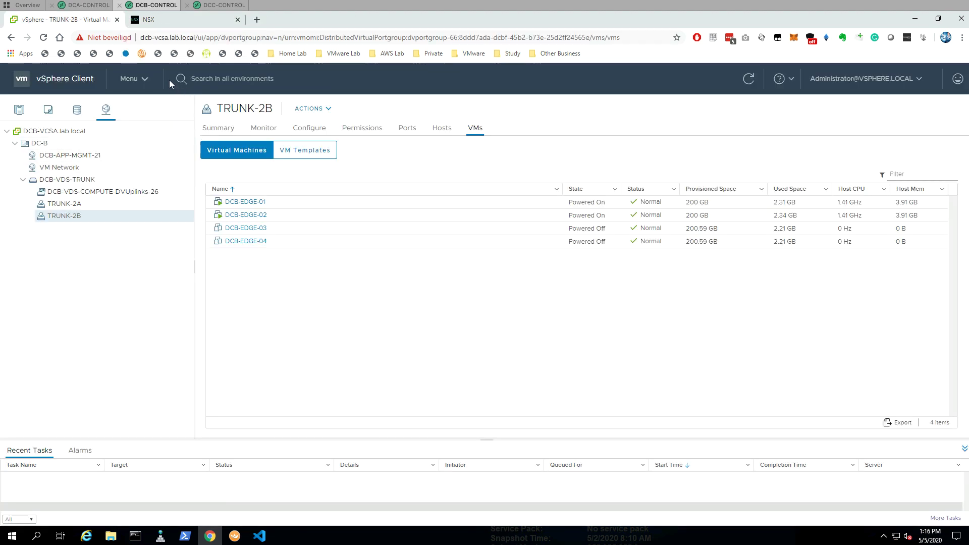
pyautogui.click(164, 20)
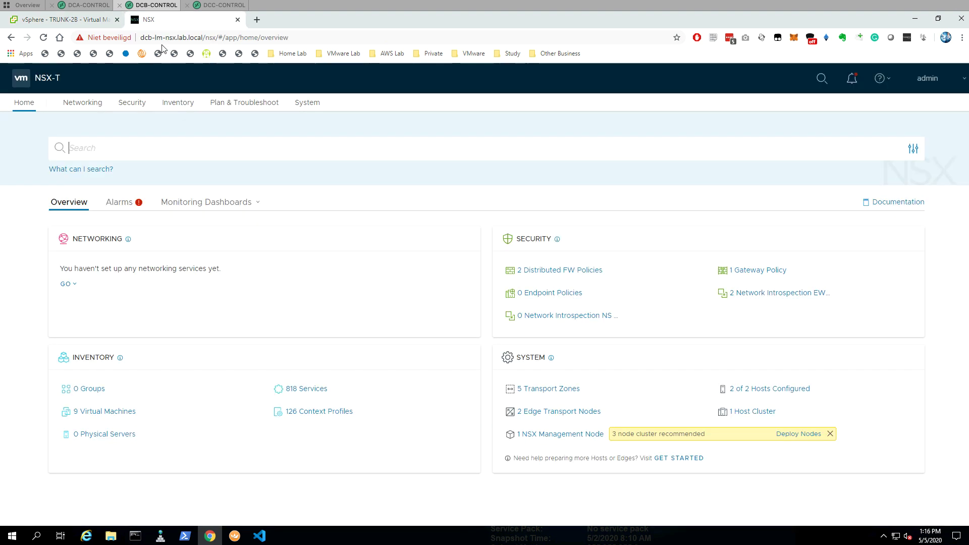
pyautogui.click(95, 112)
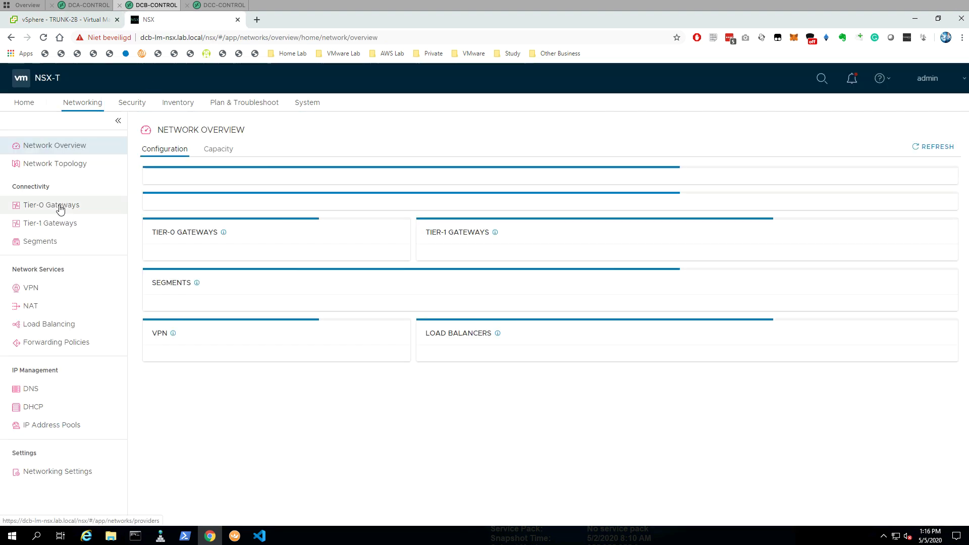
pyautogui.click(59, 206)
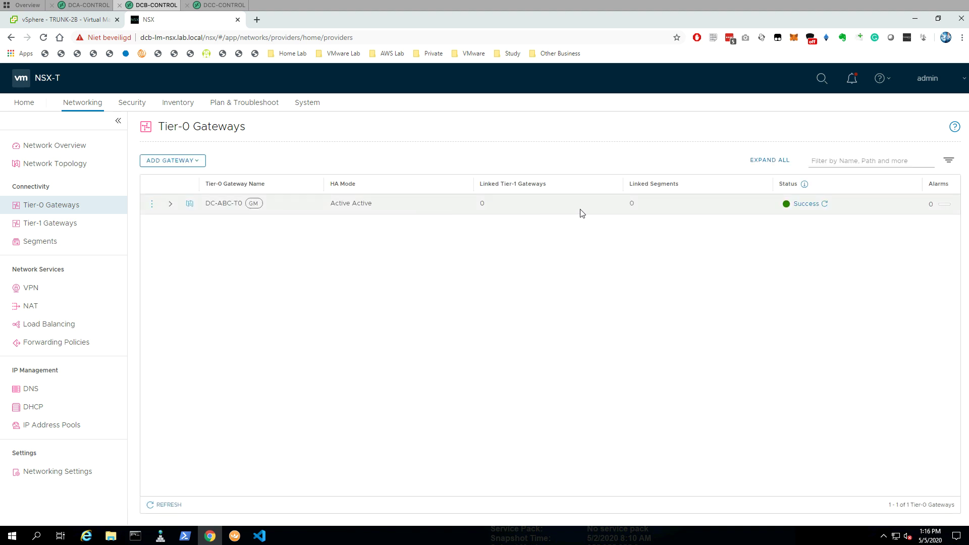
# - Check the Tier-0 gateways in DCC's local NSX manager for the stretched DC-ABC-T0
pyautogui.click(213, 4)
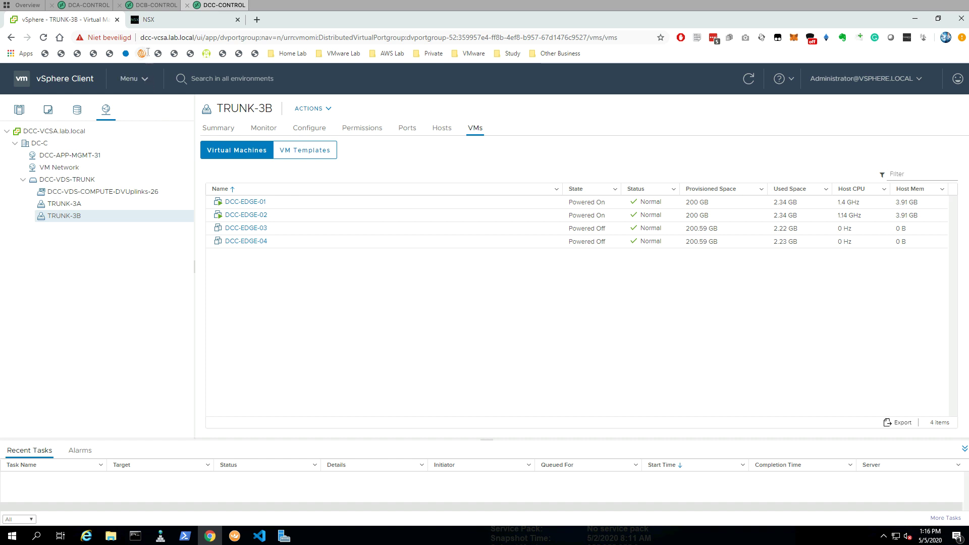
pyautogui.click(171, 18)
pyautogui.click(83, 104)
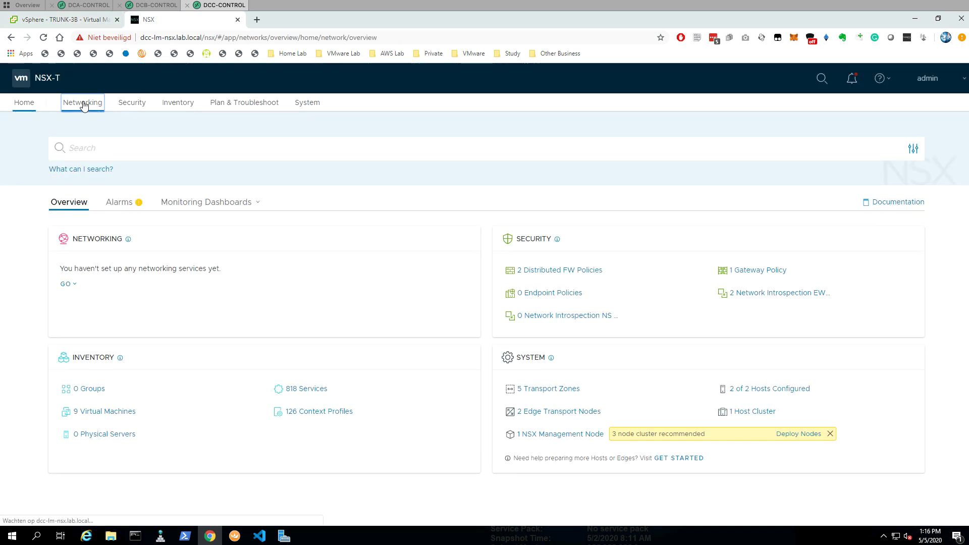
pyautogui.click(53, 205)
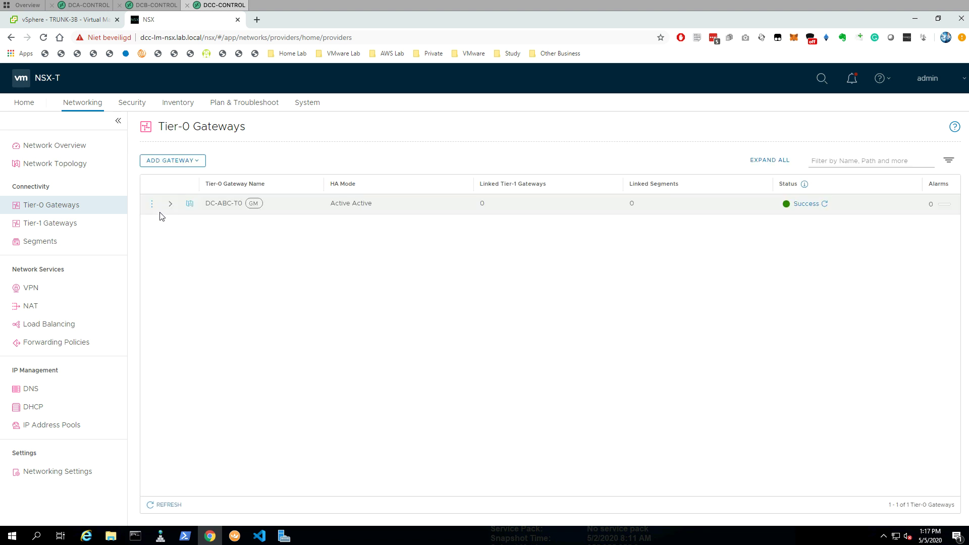
# - Return to the Global Manager DCA-GM-NSX and open its Tier-1 gateways
pyautogui.click(87, 8)
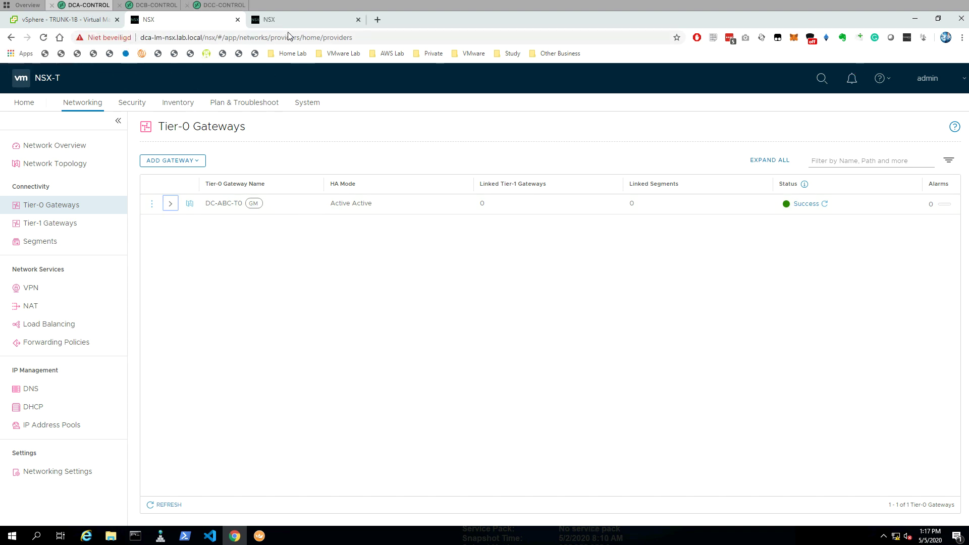
pyautogui.click(295, 21)
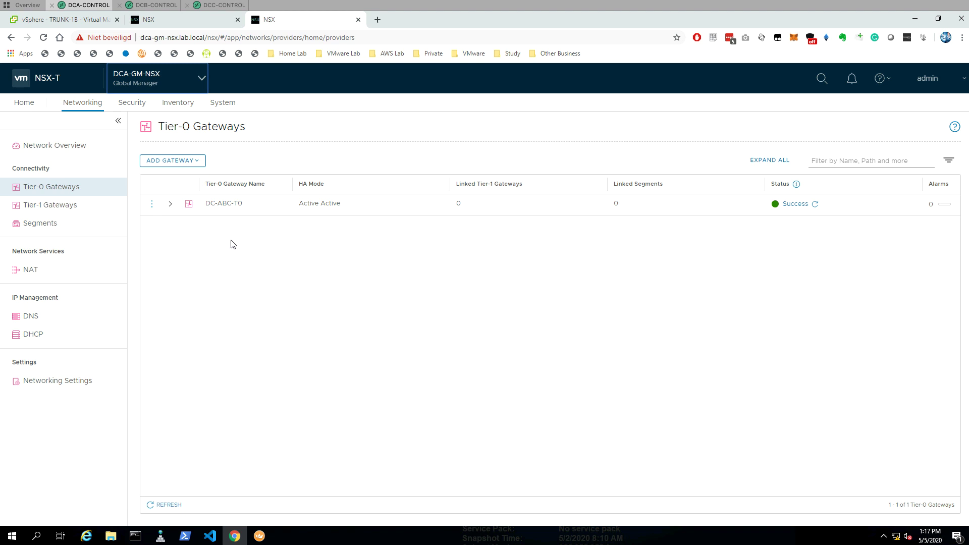
pyautogui.click(50, 207)
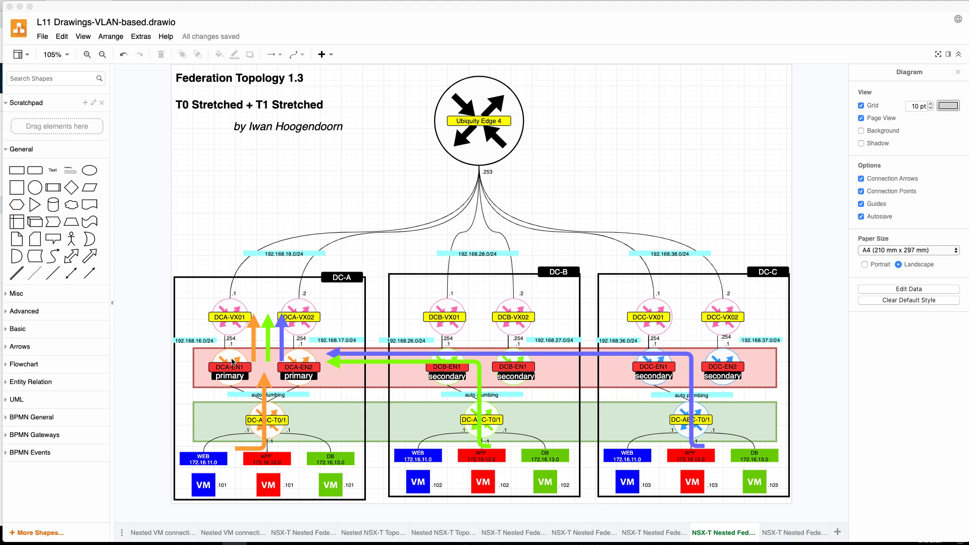
# - Review the stretched T0 and T1 Federation Topology 1.1 diagrams in draw.io, and return to the Global Manager
pyautogui.click(593, 533)
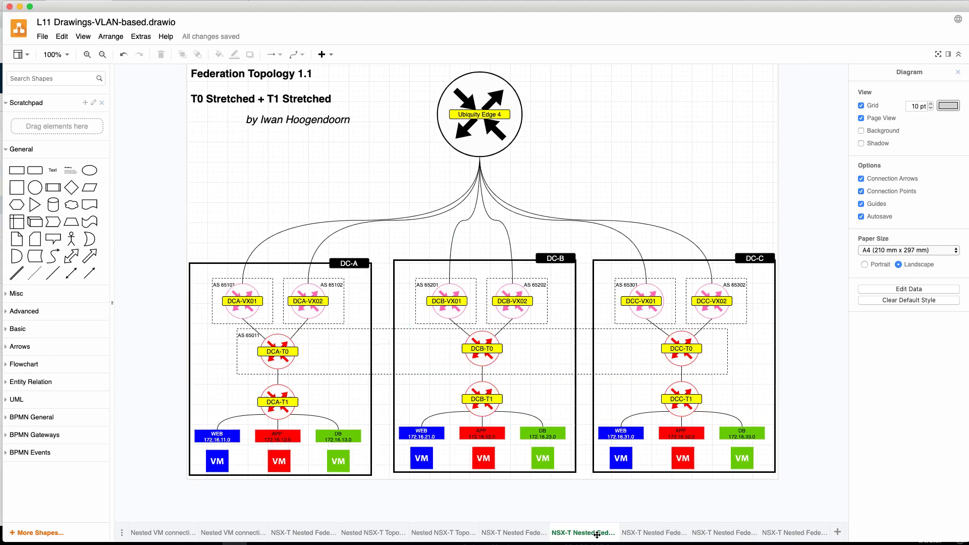
pyautogui.click(522, 533)
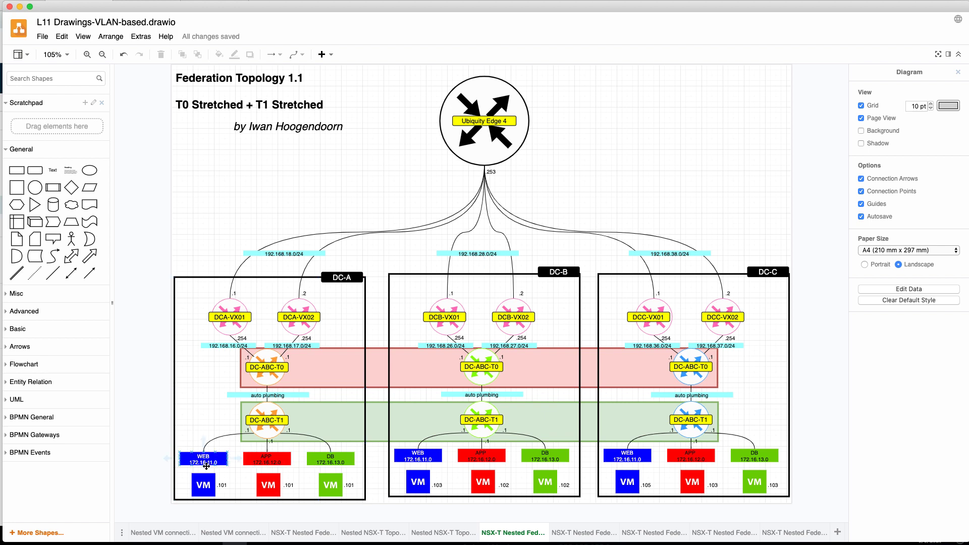
pyautogui.click(20, 7)
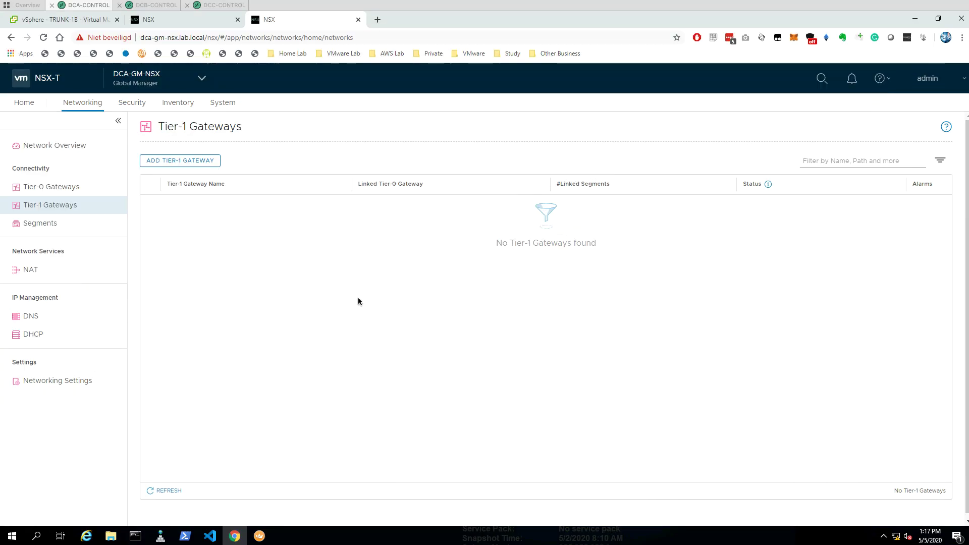
# - Create the Tier-1 gateway DC-ABC-T1 linked to the Tier-0 gateway DC-ABC-T0, and decline further configuration
pyautogui.click(196, 162)
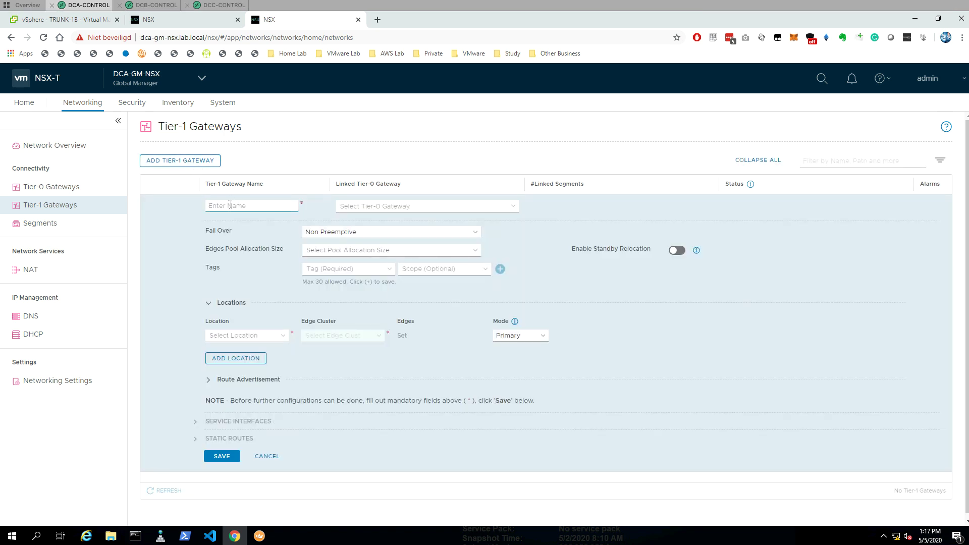
pyautogui.write('DC-ABC-T1')
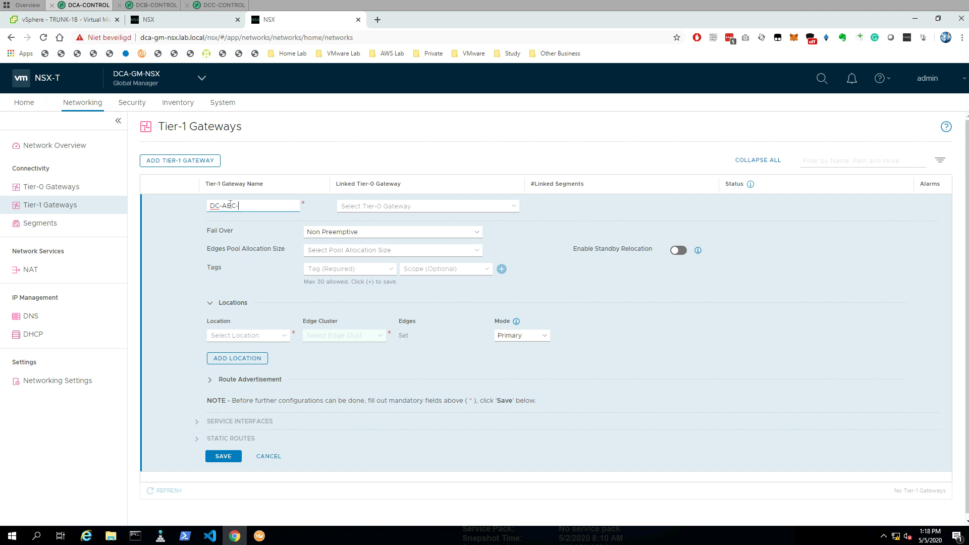
pyautogui.click(509, 204)
pyautogui.scroll(-1, 514, 207)
pyautogui.click(456, 206)
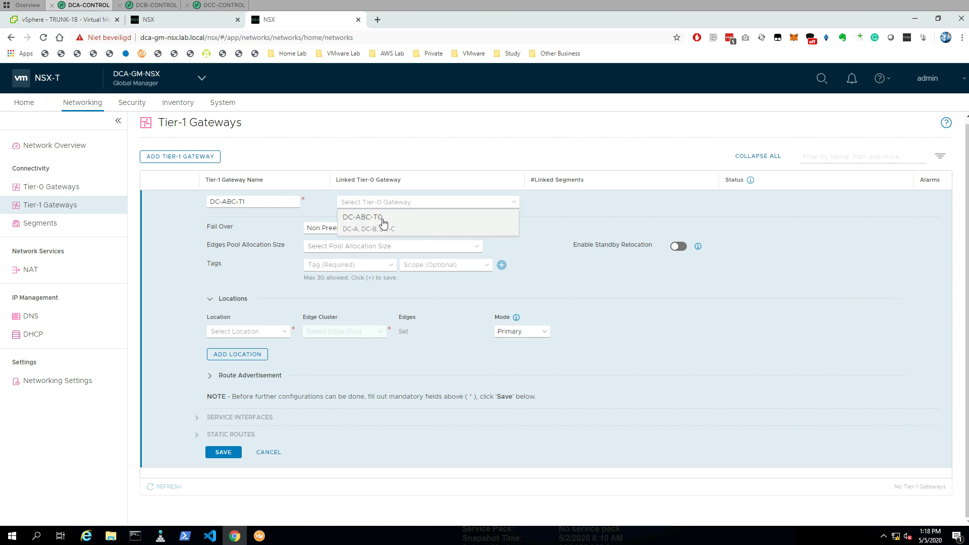
pyautogui.click(381, 221)
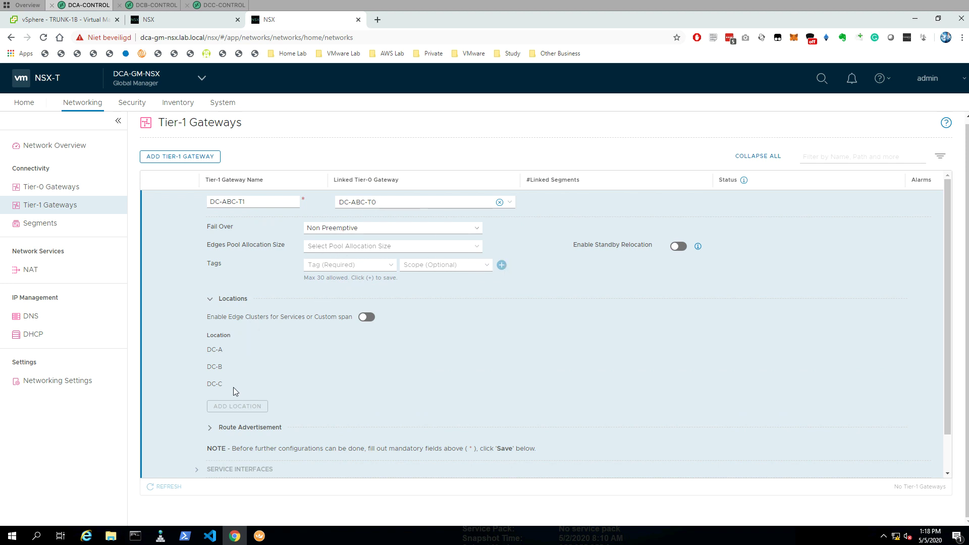
pyautogui.scroll(-2, 233, 315)
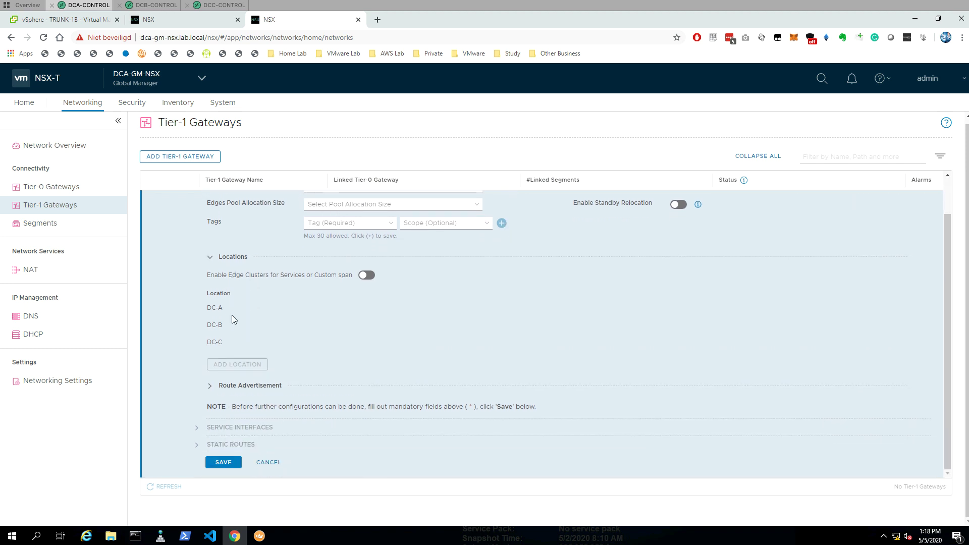
pyautogui.click(224, 461)
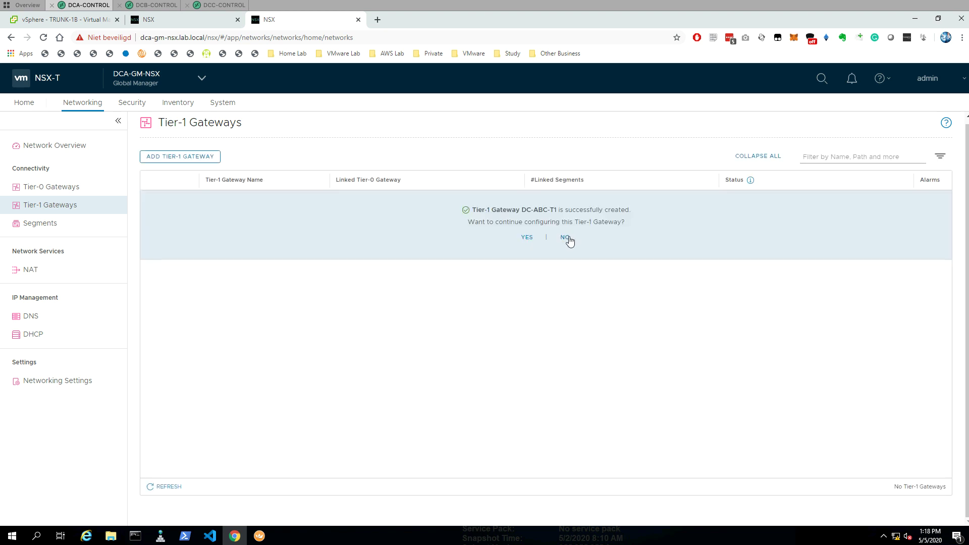
pyautogui.click(566, 237)
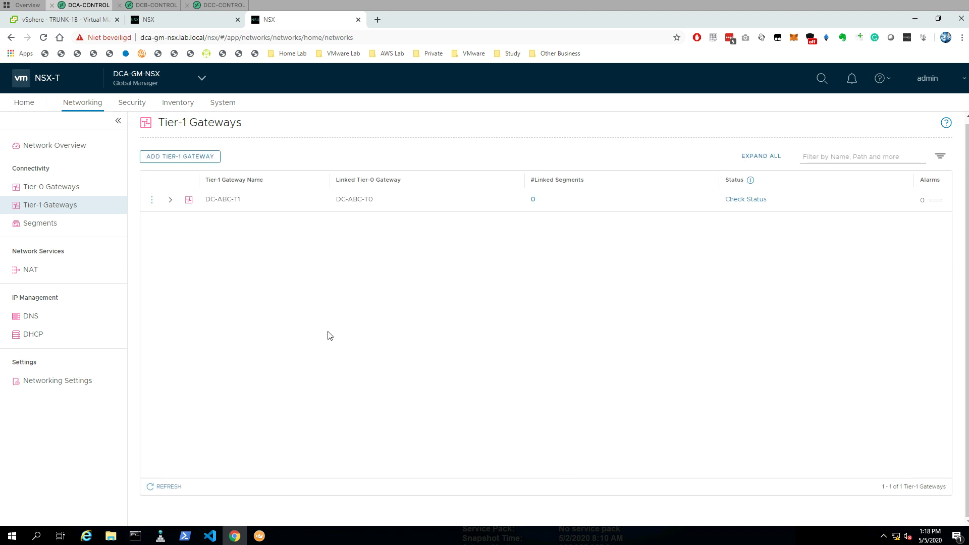
# - Refresh the Tier-1 gateway list and check the realization status of DC-ABC-T1 in the Global Manager
pyautogui.click(166, 487)
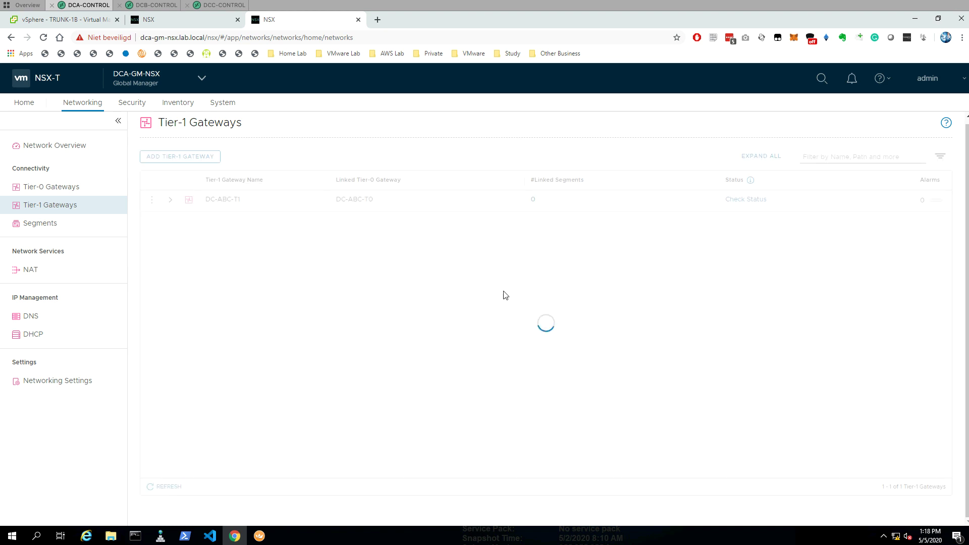
pyautogui.click(735, 202)
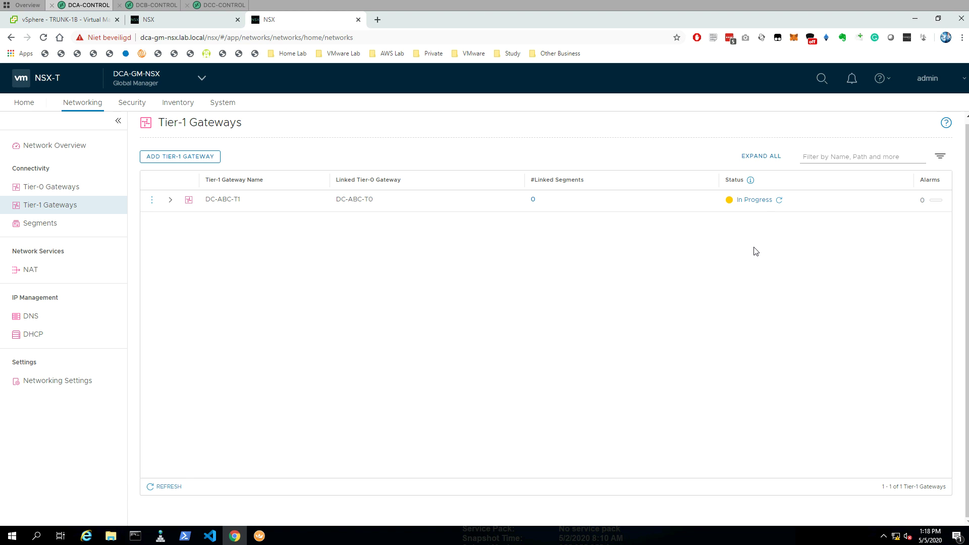
pyautogui.click(780, 204)
# - Check the Tier-1 gateways in the local NSX managers of DCA, DCB and DCC for the stretched DC-ABC-T1
pyautogui.click(169, 25)
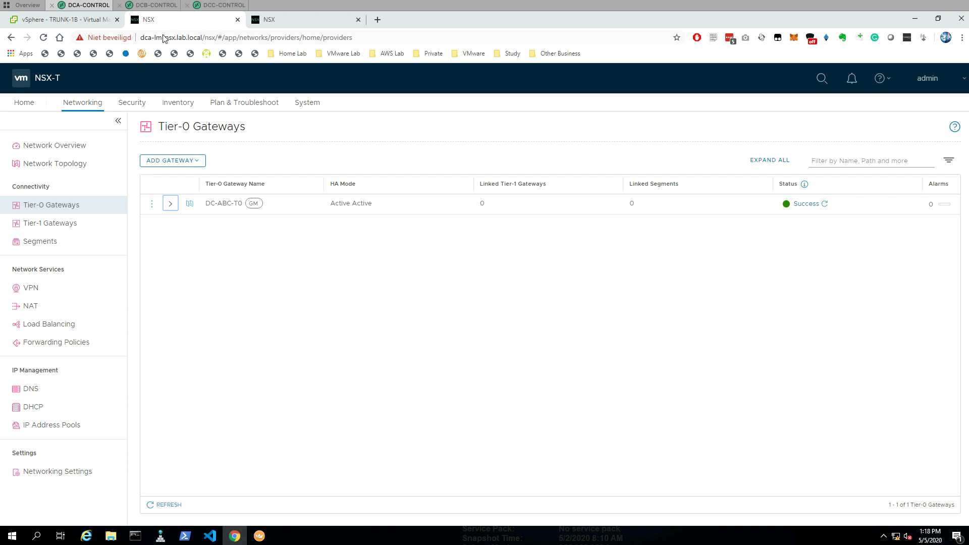
pyautogui.click(46, 228)
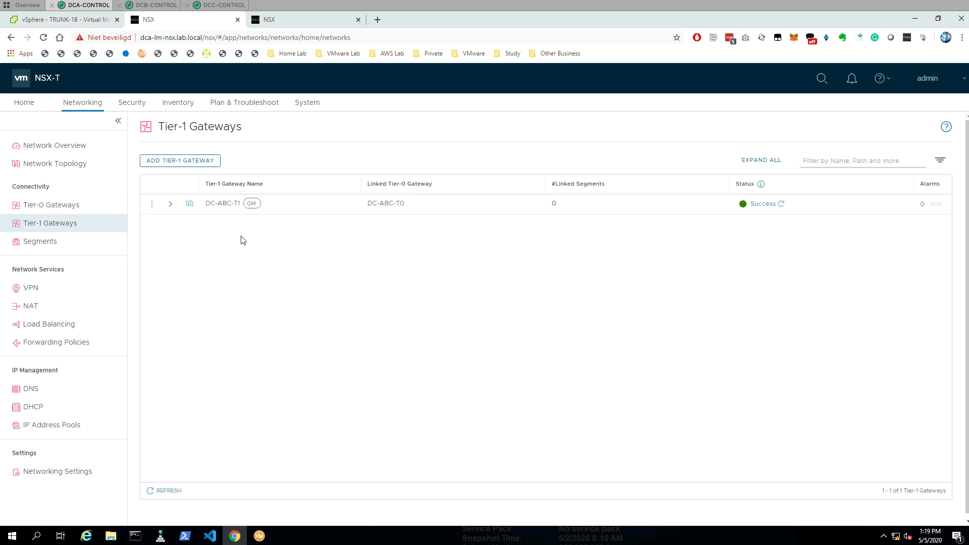
pyautogui.click(145, 6)
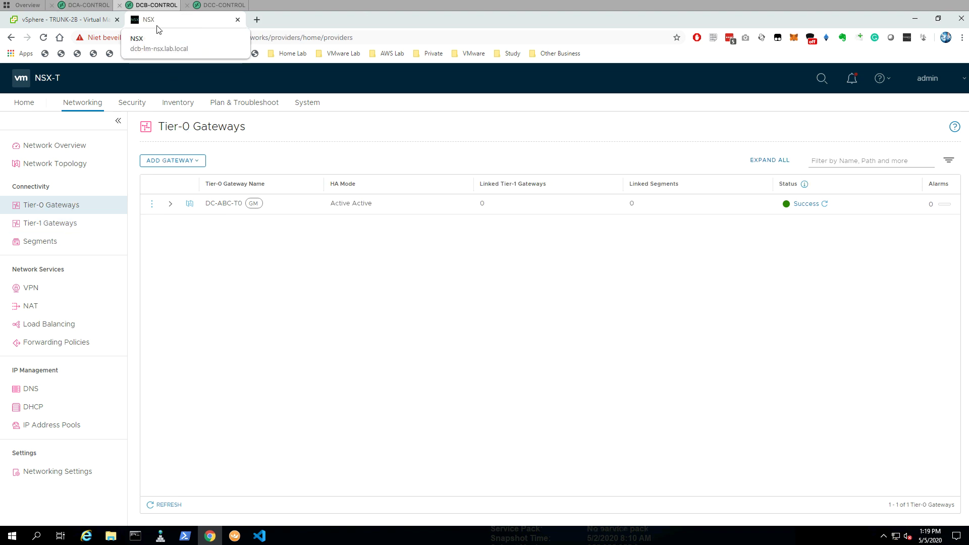
pyautogui.click(63, 222)
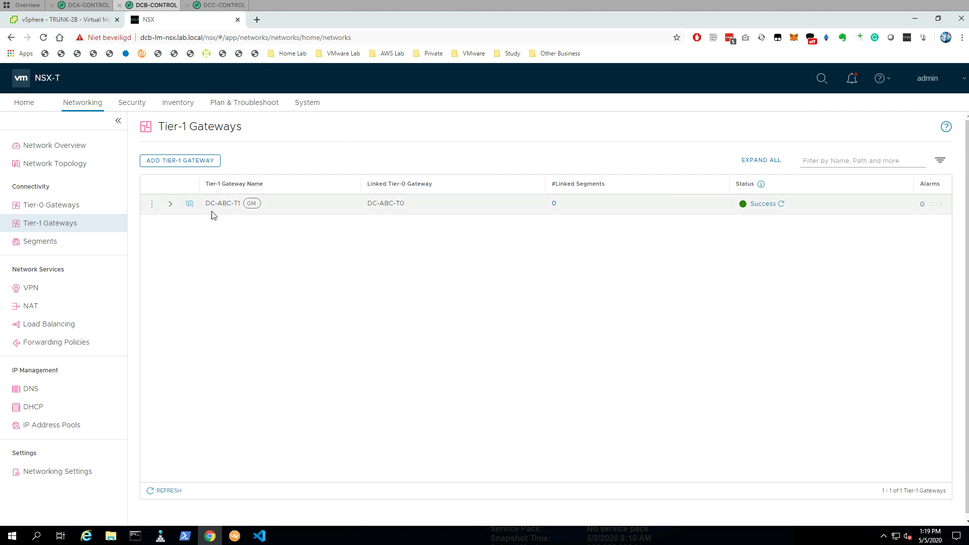
pyautogui.click(223, 6)
pyautogui.click(82, 226)
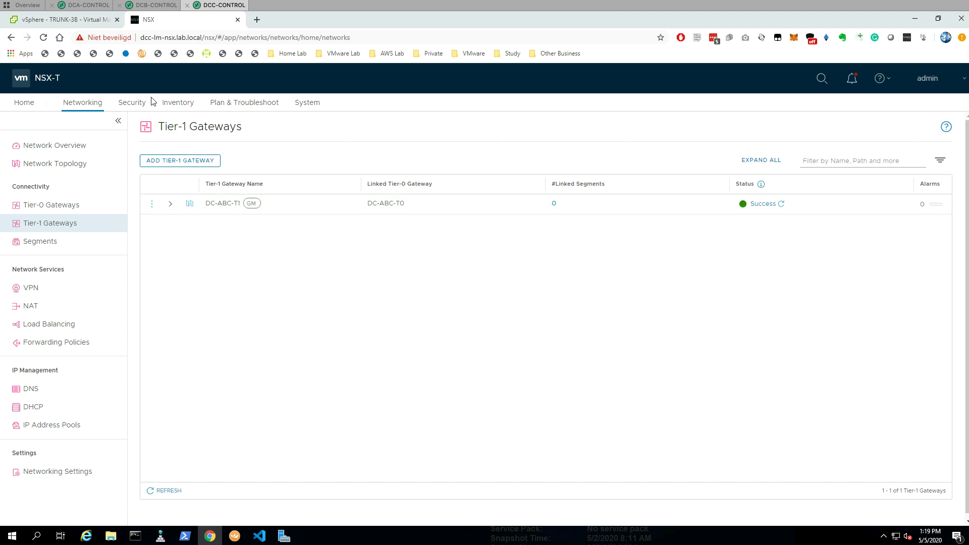
# - In the Global Manager, add a segment named DC-ABC-WEB with its connectivity set to the Tier-1 gateway DC-ABC-T1
pyautogui.click(85, 9)
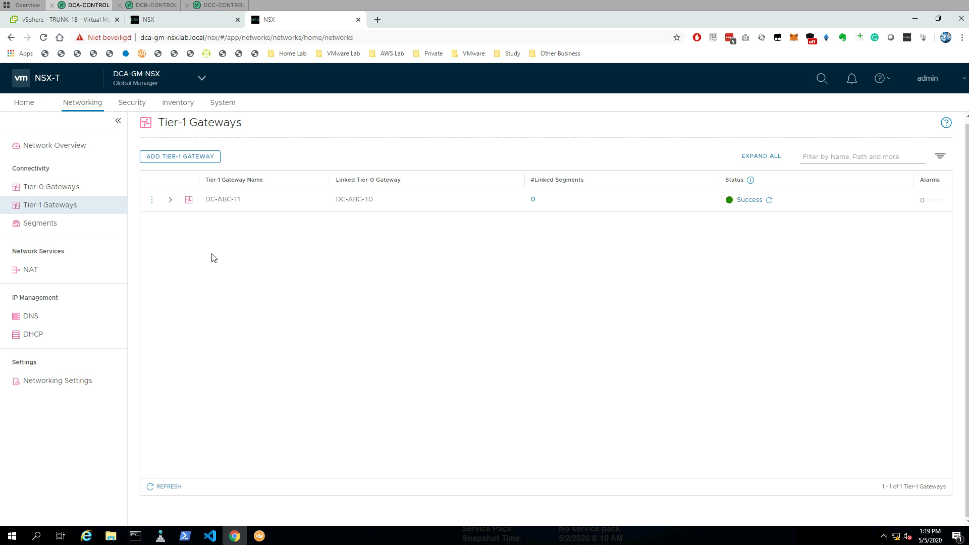
pyautogui.click(45, 228)
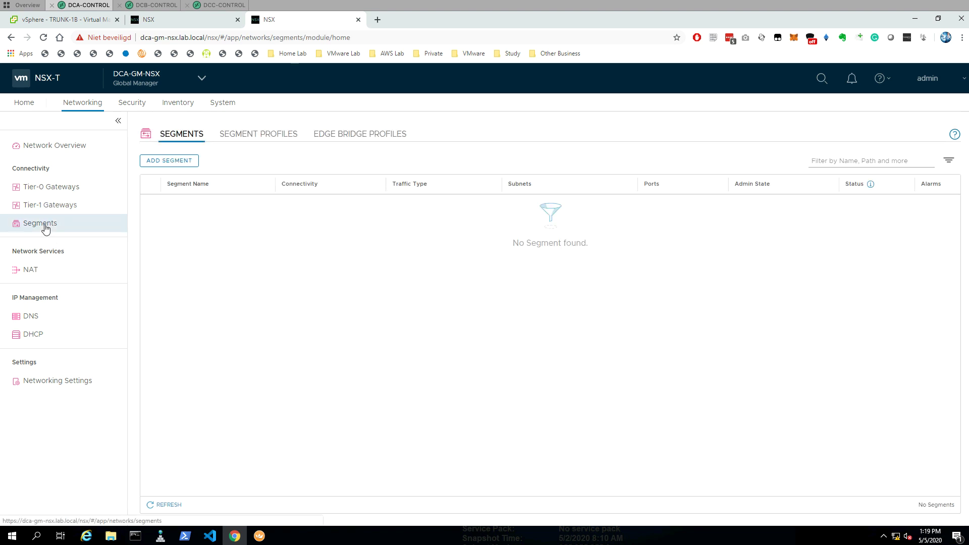
pyautogui.click(175, 165)
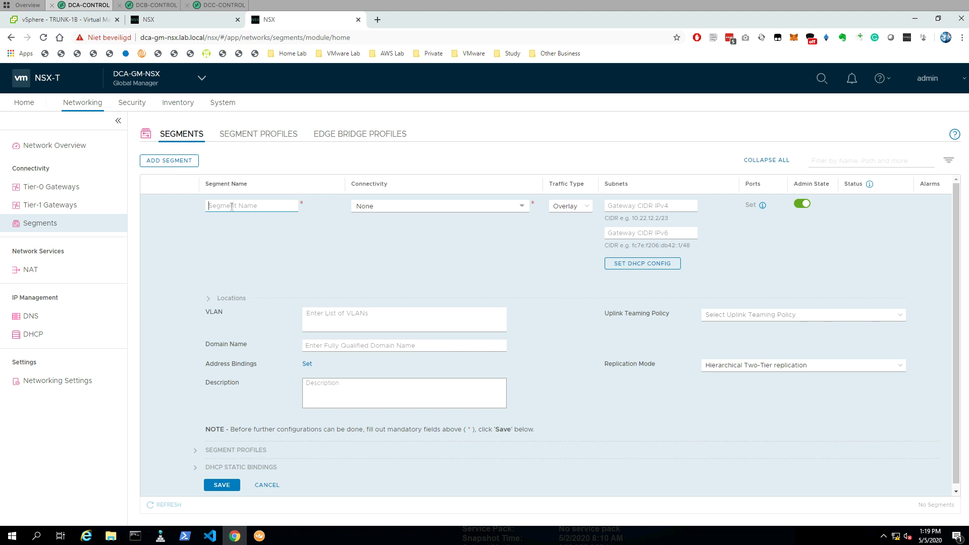
pyautogui.write('DC-ABC-WEB')
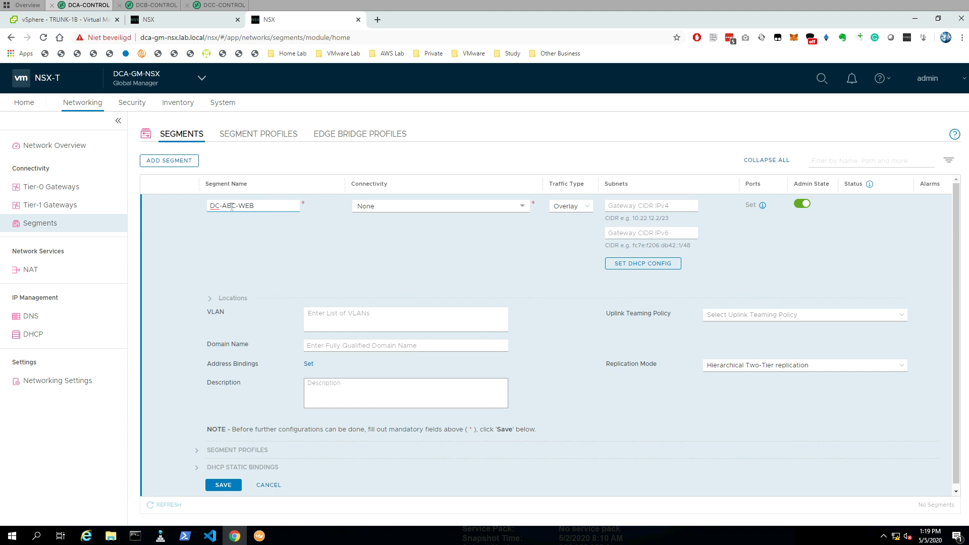
pyautogui.click(423, 208)
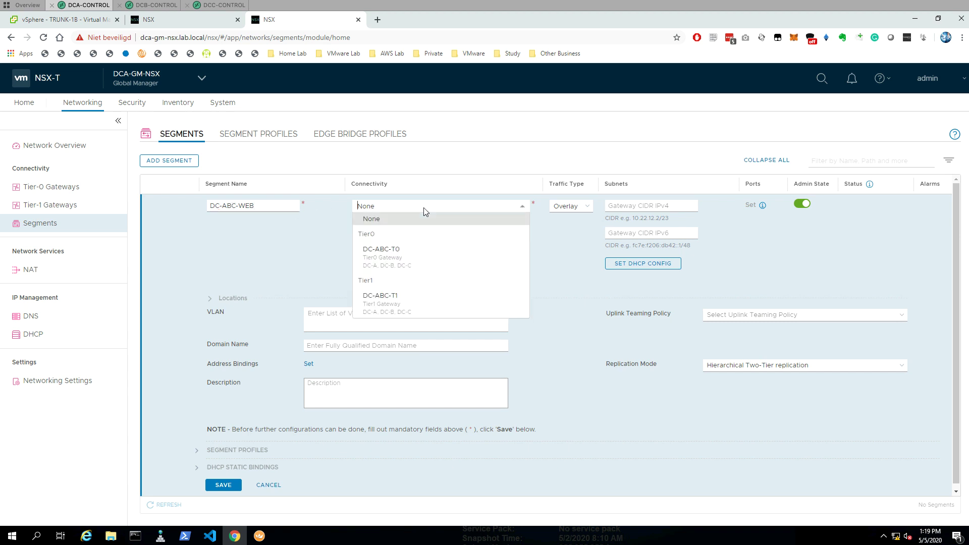
pyautogui.click(384, 300)
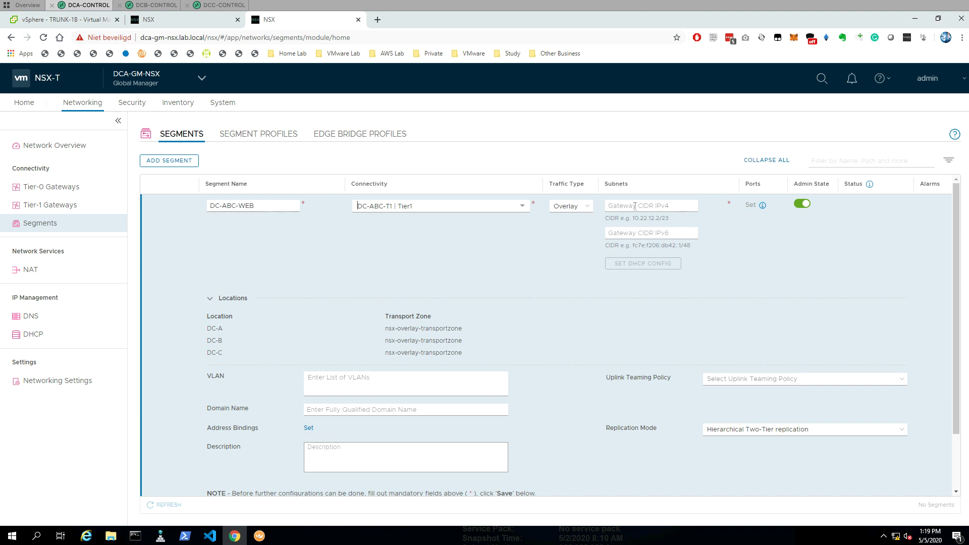
# - Set the IPv4 gateway of DC-ABC-WEB to 172.16.11.1/24, save the segment and decline further configuration
pyautogui.click(650, 207)
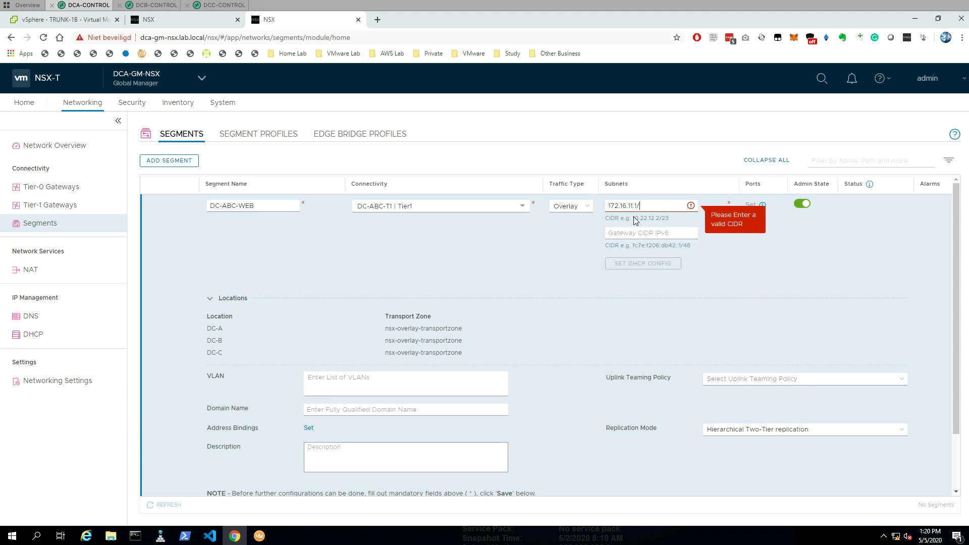
pyautogui.write('/24')
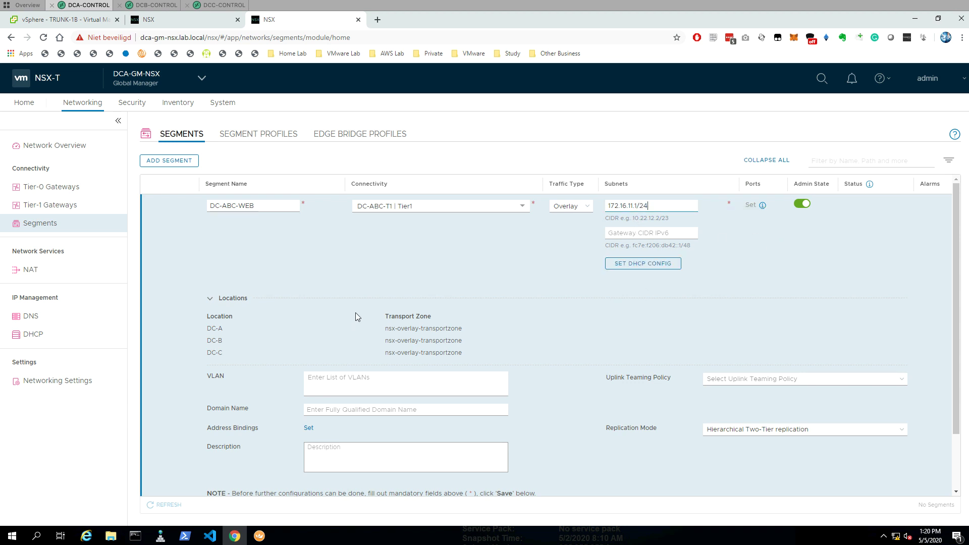
pyautogui.scroll(-2, 355, 313)
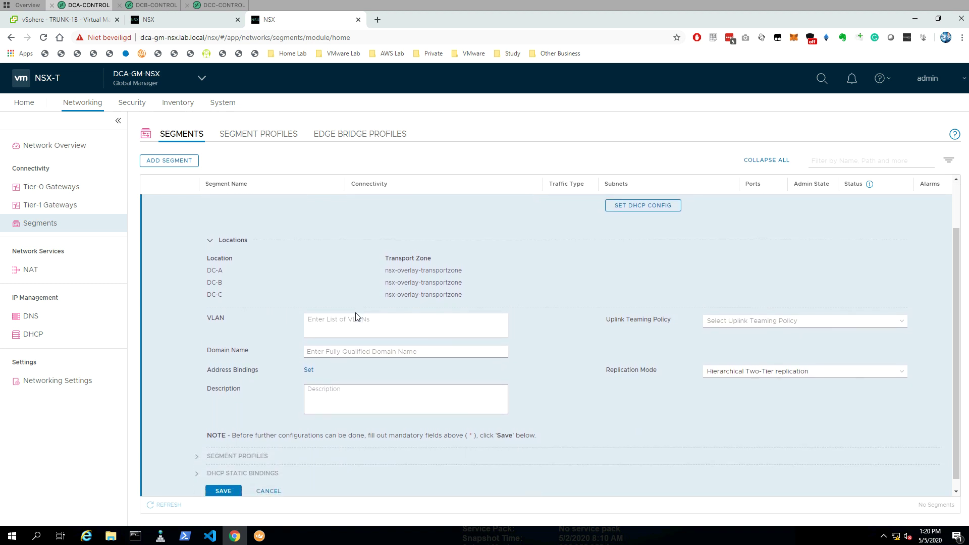
pyautogui.click(902, 323)
pyautogui.click(869, 291)
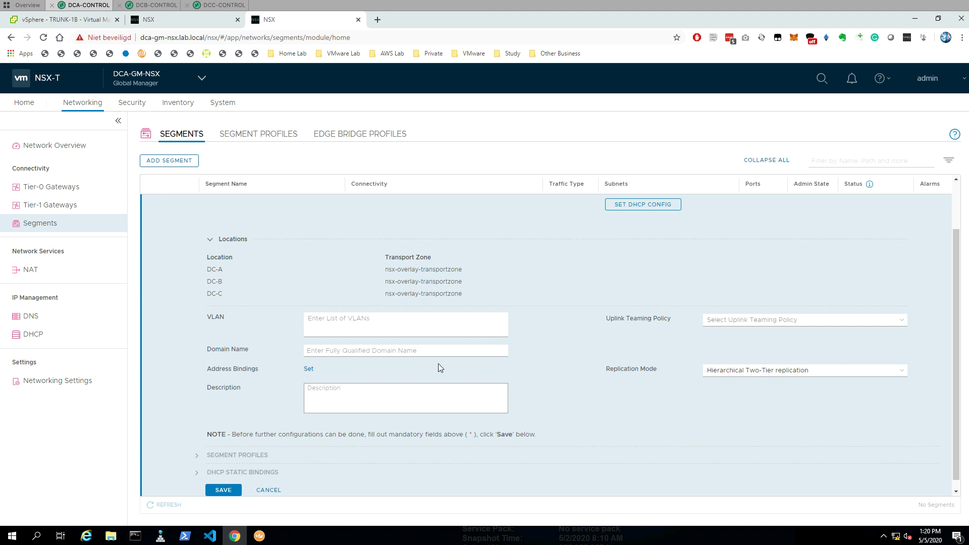
pyautogui.scroll(-1, 323, 398)
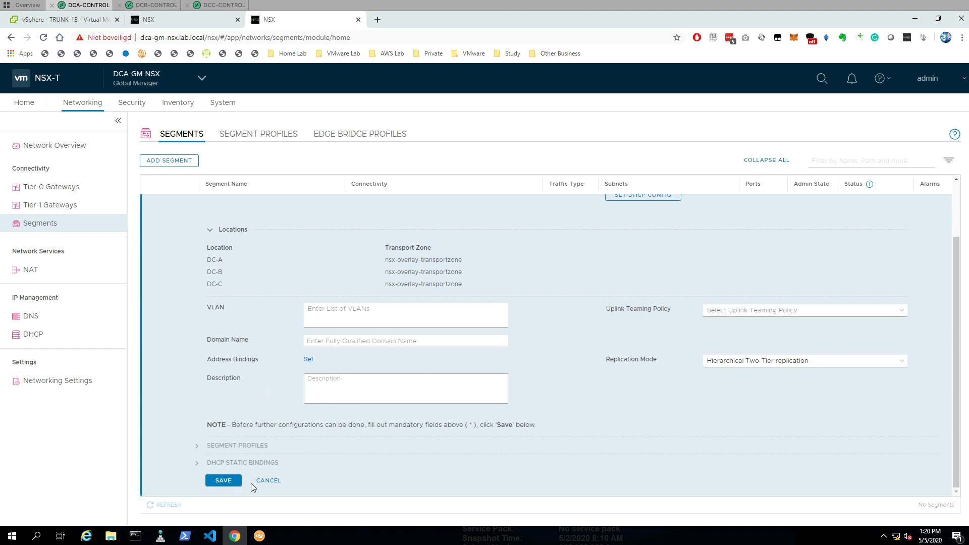
pyautogui.click(223, 481)
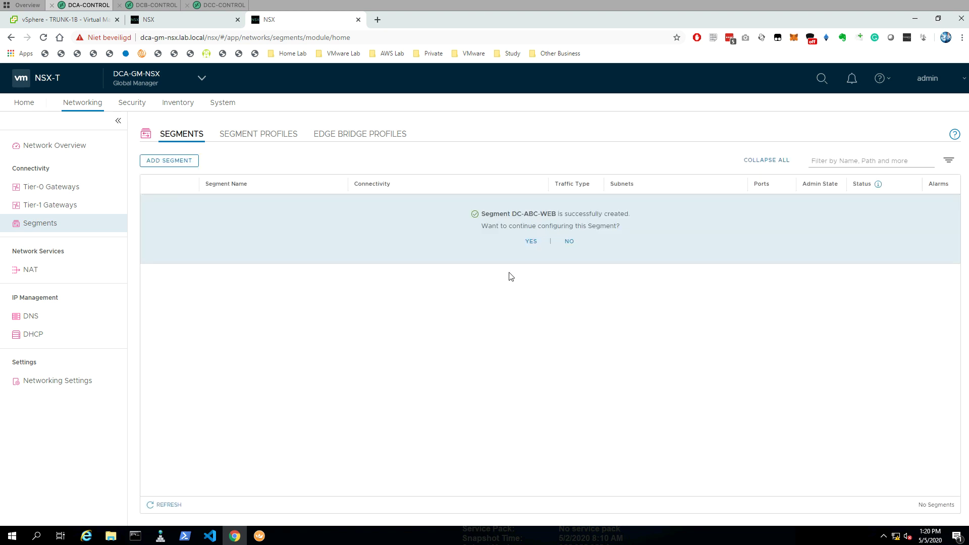
pyautogui.click(568, 242)
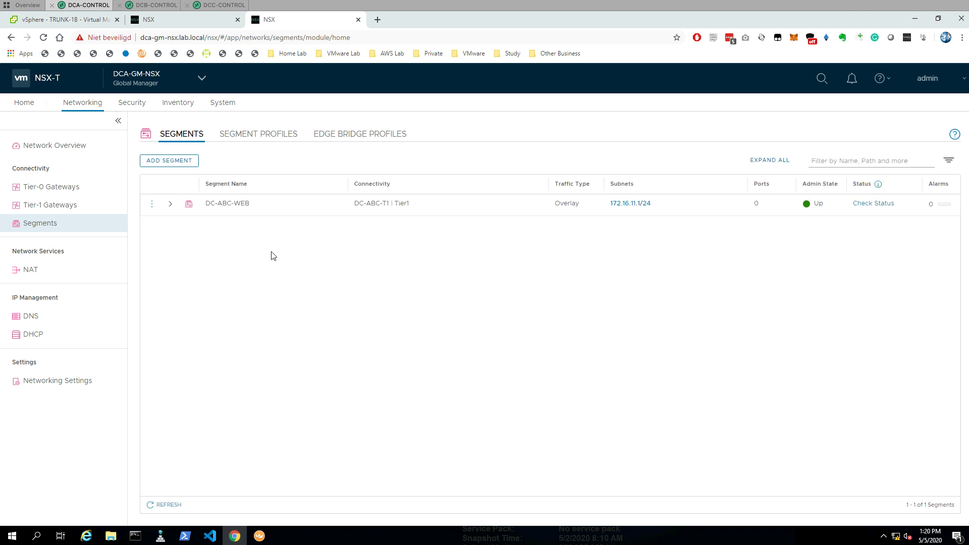
# - Add a segment named DC-ABC-APP with its connectivity set to the Tier-1 gateway DC-ABC-T1
pyautogui.click(171, 161)
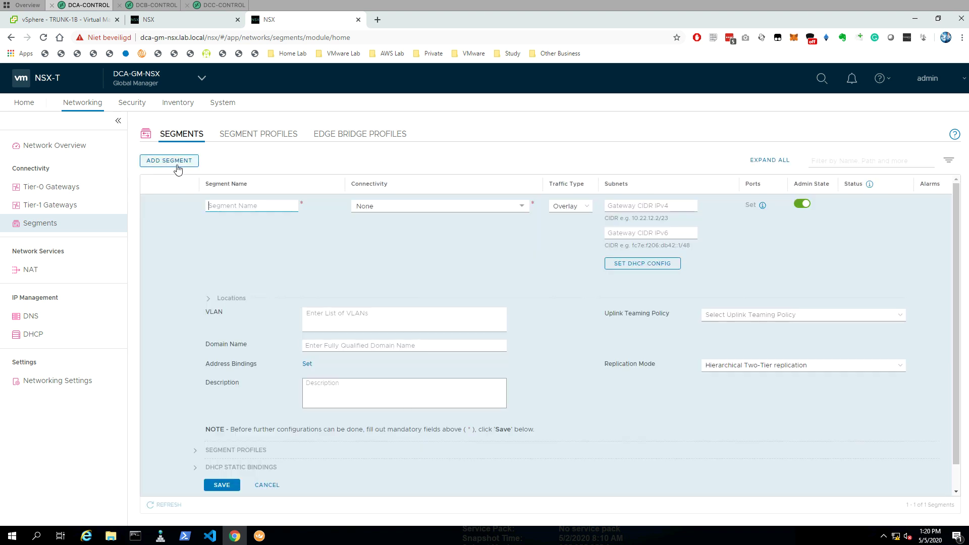
pyautogui.click(259, 207)
pyautogui.write('DC-ABC-APP')
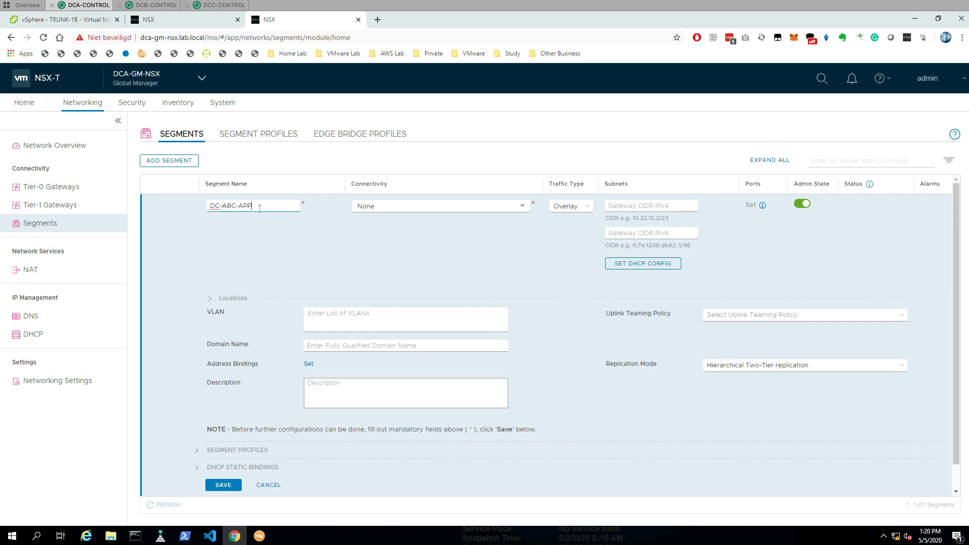
pyautogui.click(425, 207)
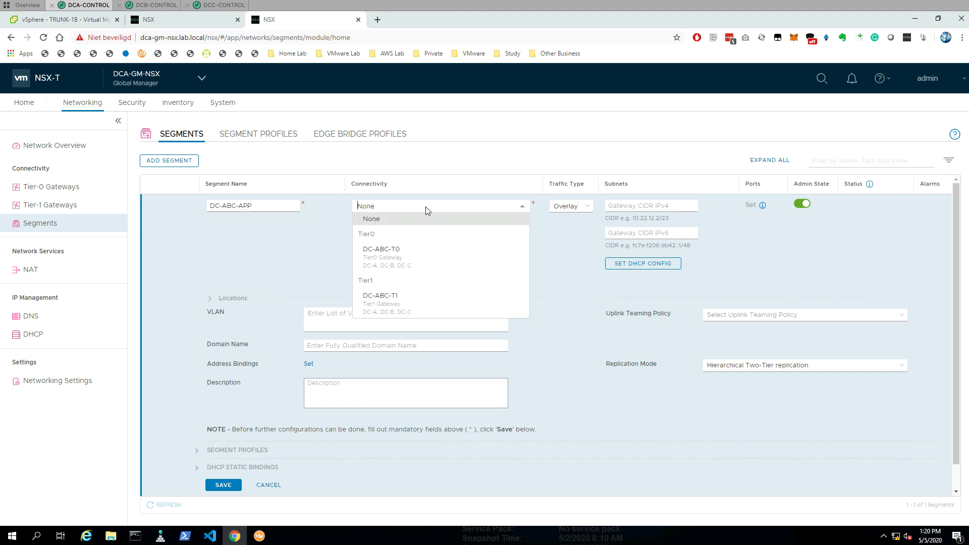
pyautogui.click(413, 294)
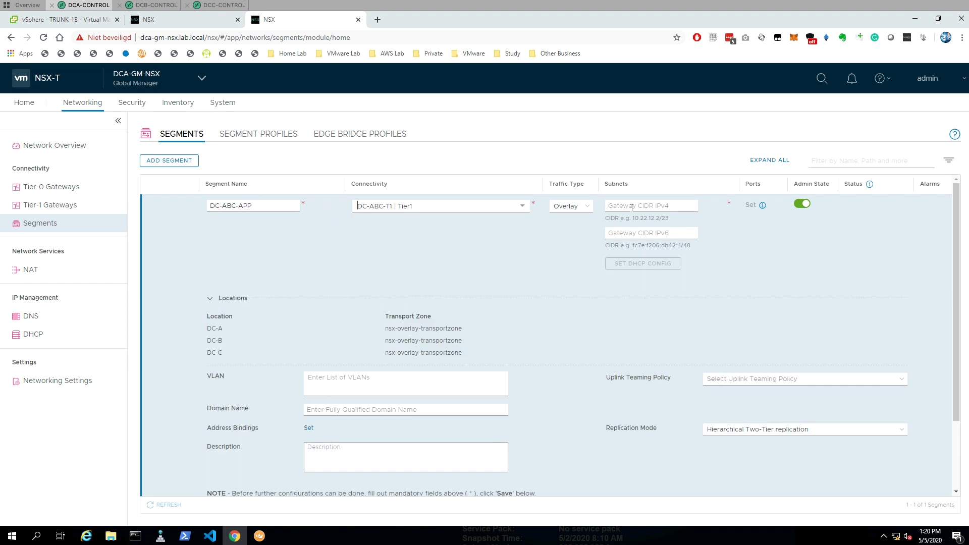
# - Set the IPv4 gateway of DC-ABC-APP to 172.16.12.1/24, save the segment and decline further configuration
pyautogui.click(632, 206)
pyautogui.write('19')
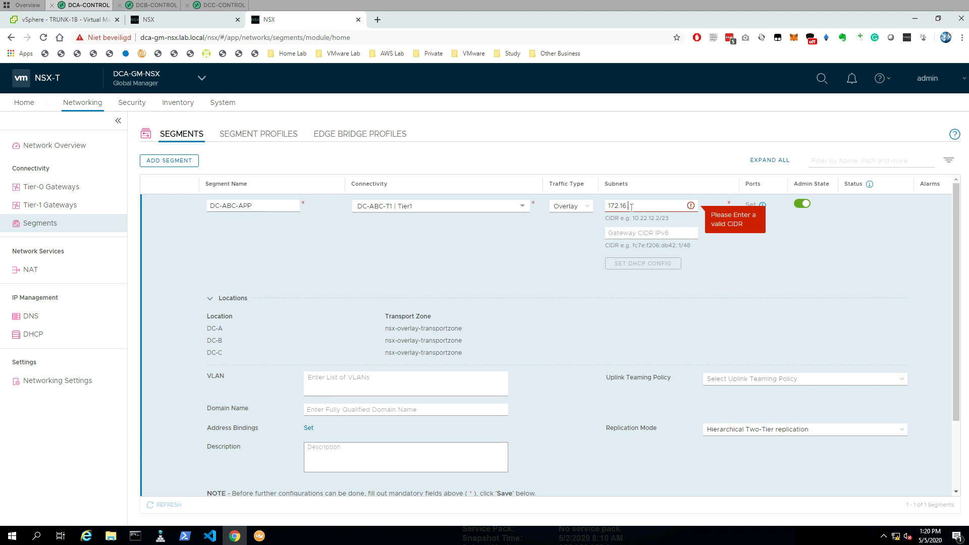
pyautogui.write('.12.1/24')
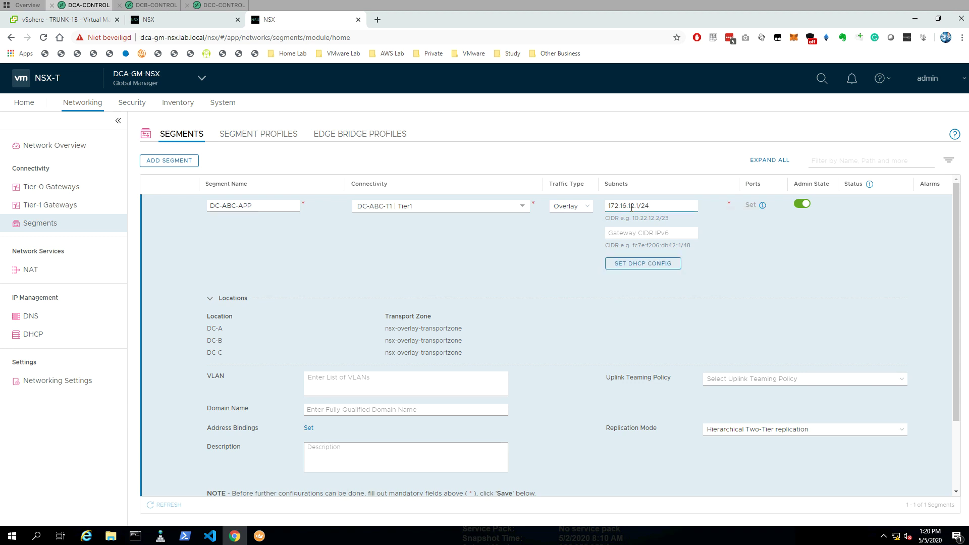
pyautogui.click(654, 304)
pyautogui.scroll(-2, 614, 322)
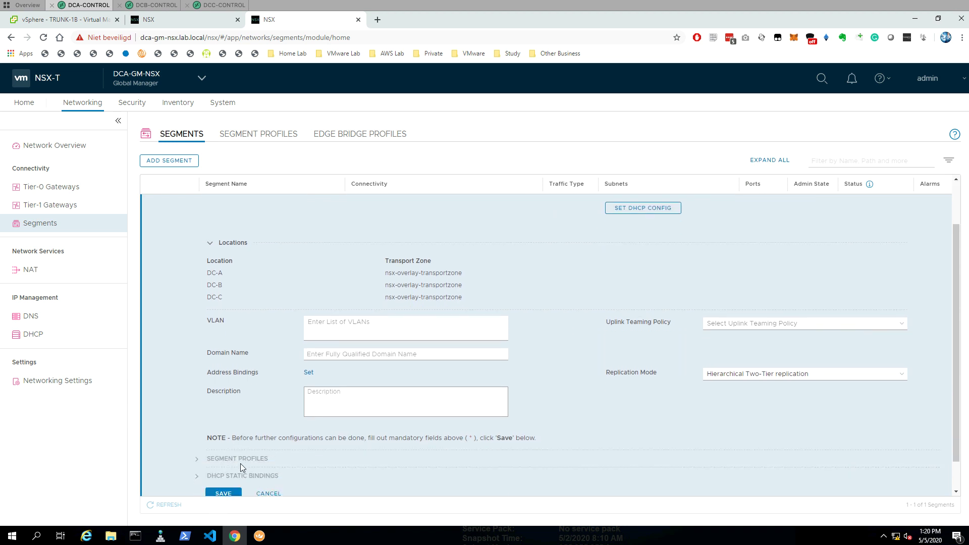
pyautogui.click(229, 463)
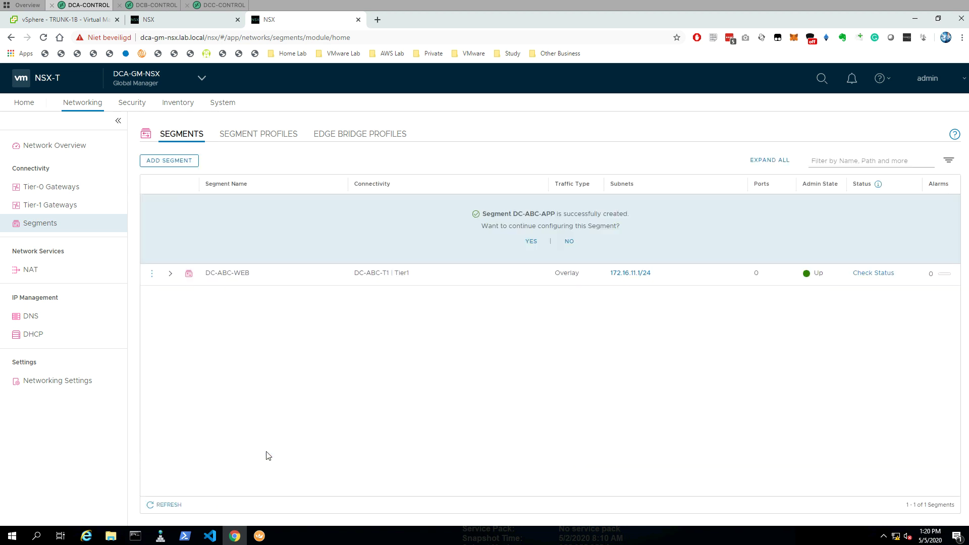
pyautogui.click(569, 241)
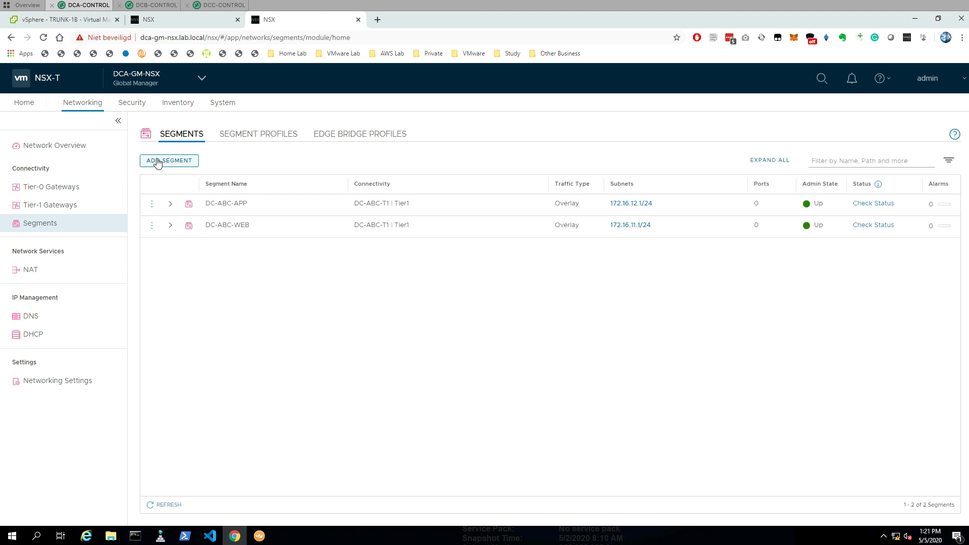
# - Add a segment named DC-ABC-DB with its connectivity set to the Tier-1 gateway DC-ABC-T1
pyautogui.click(162, 161)
pyautogui.click(240, 208)
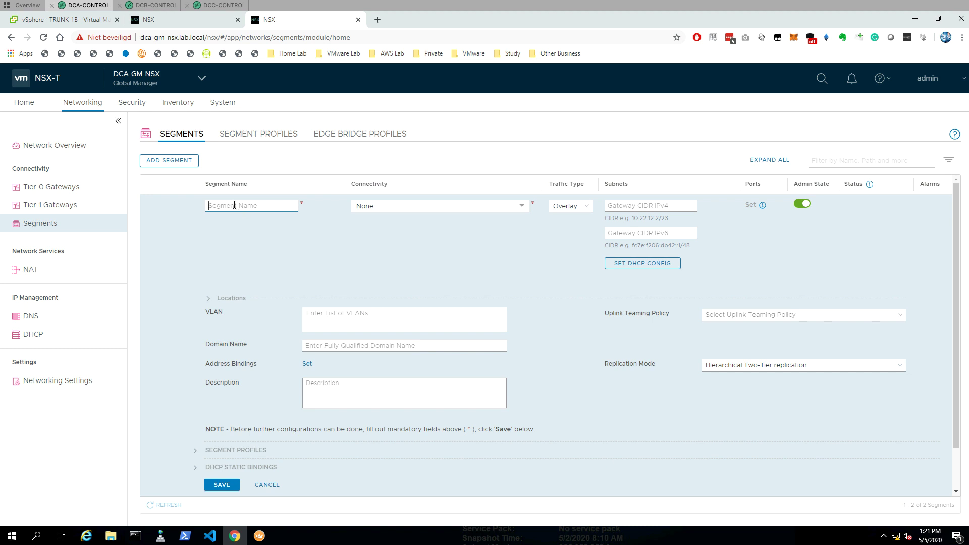
pyautogui.write('DC-ABC-')
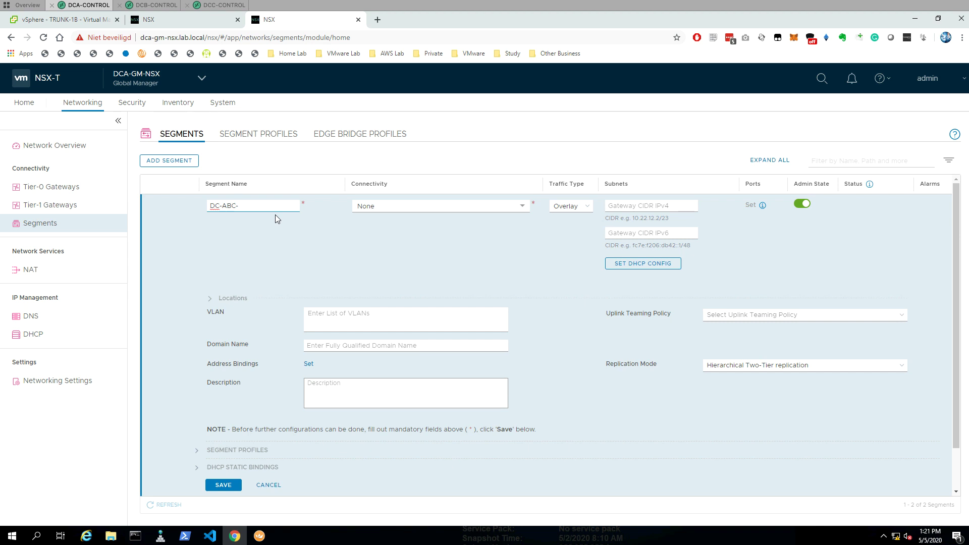
pyautogui.write('DB')
pyautogui.click(386, 205)
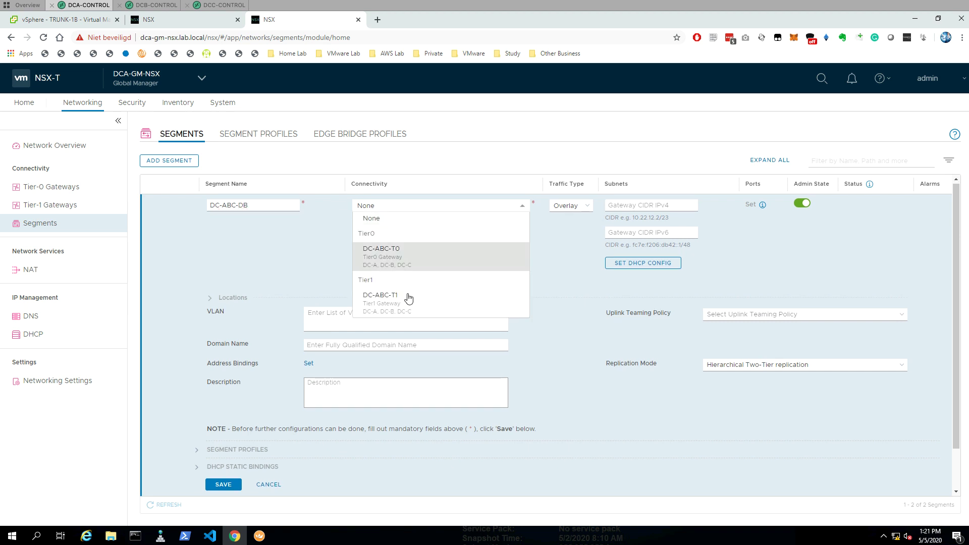
pyautogui.click(401, 308)
# - Set the IPv4 gateway of DC-ABC-DB to 172.16.13.1/24, save the segment and decline further configuration
pyautogui.click(674, 206)
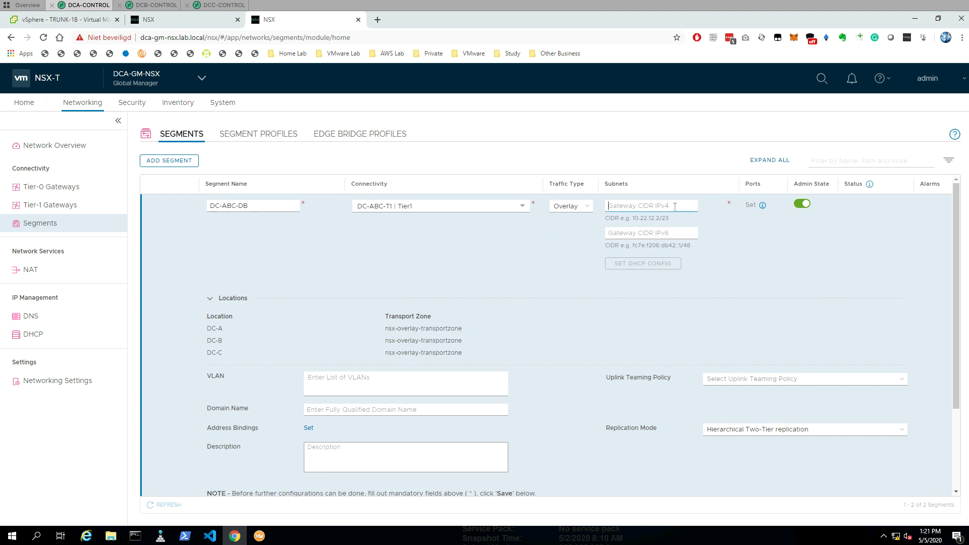
pyautogui.write('172.16.13.1/24')
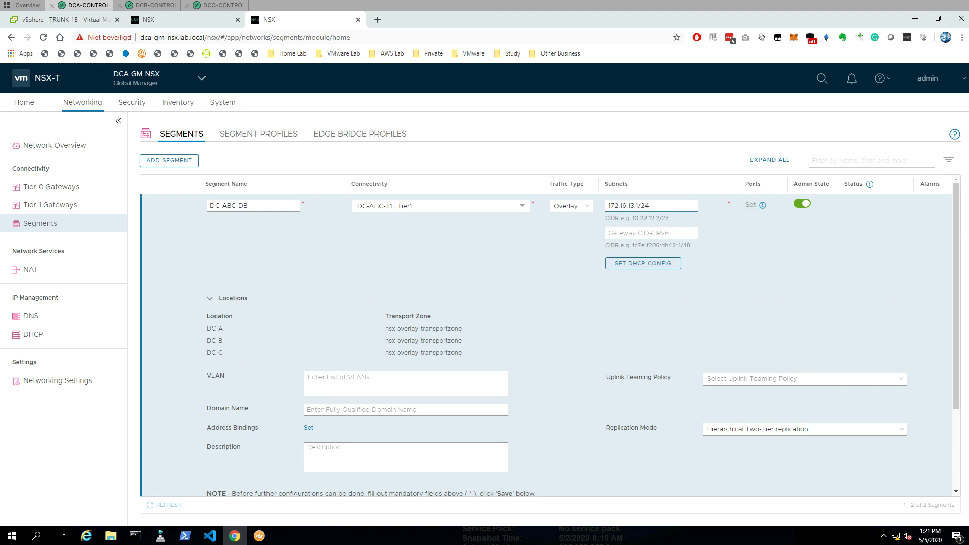
pyautogui.click(749, 270)
pyautogui.scroll(-1, 488, 278)
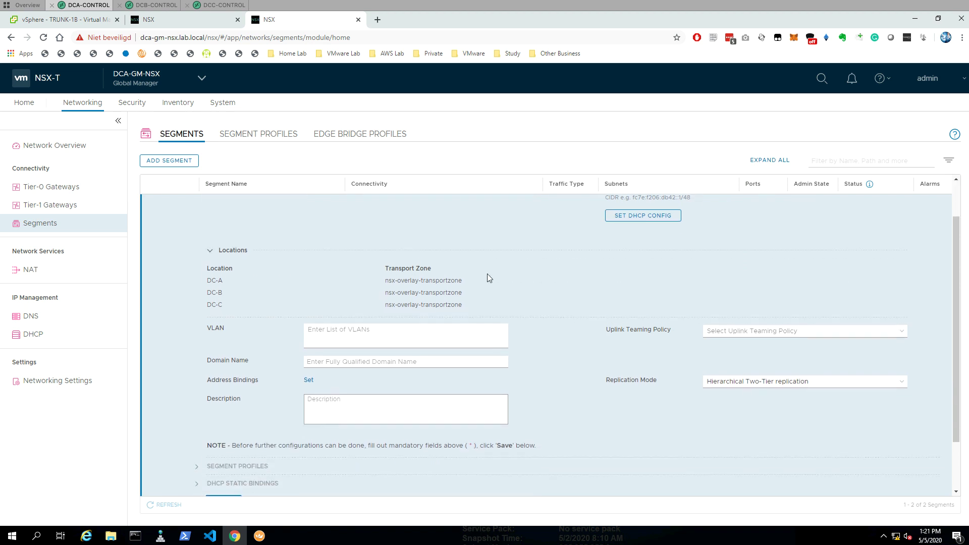
pyautogui.scroll(1, 488, 278)
pyautogui.scroll(-1, 487, 278)
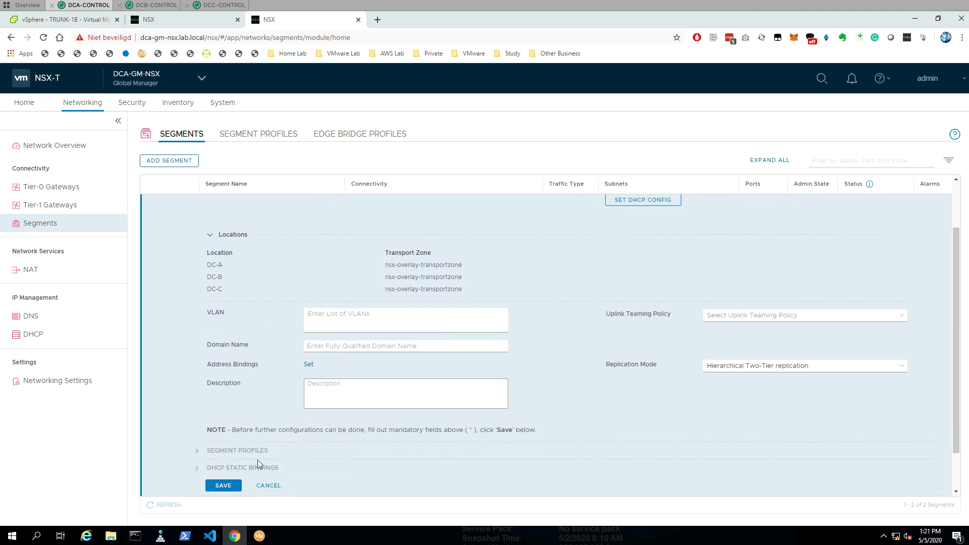
pyautogui.click(222, 485)
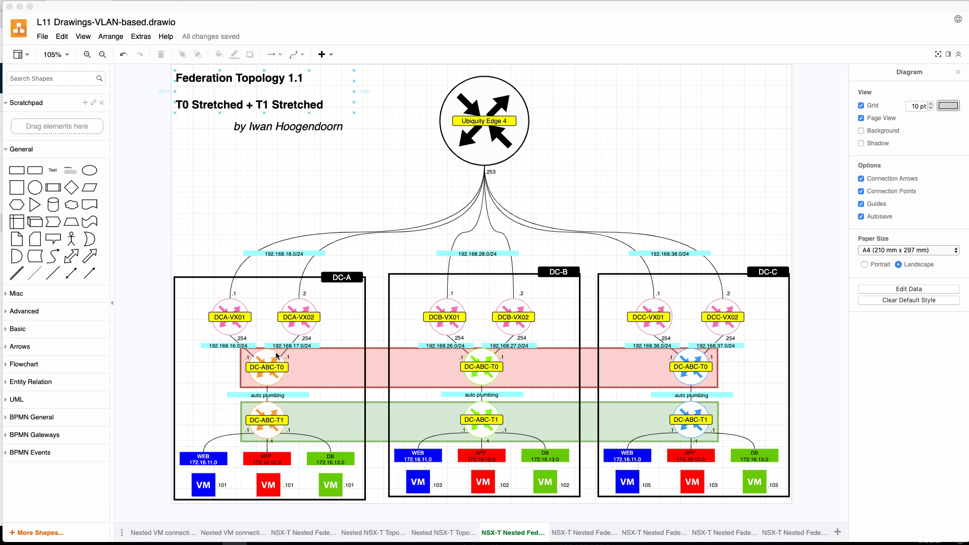
pyautogui.click(20, 7)
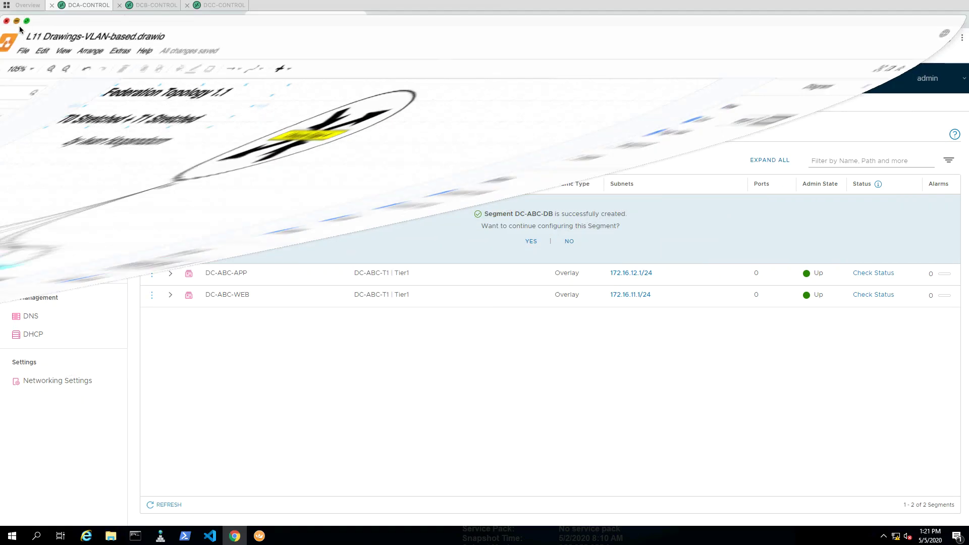
pyautogui.click(571, 242)
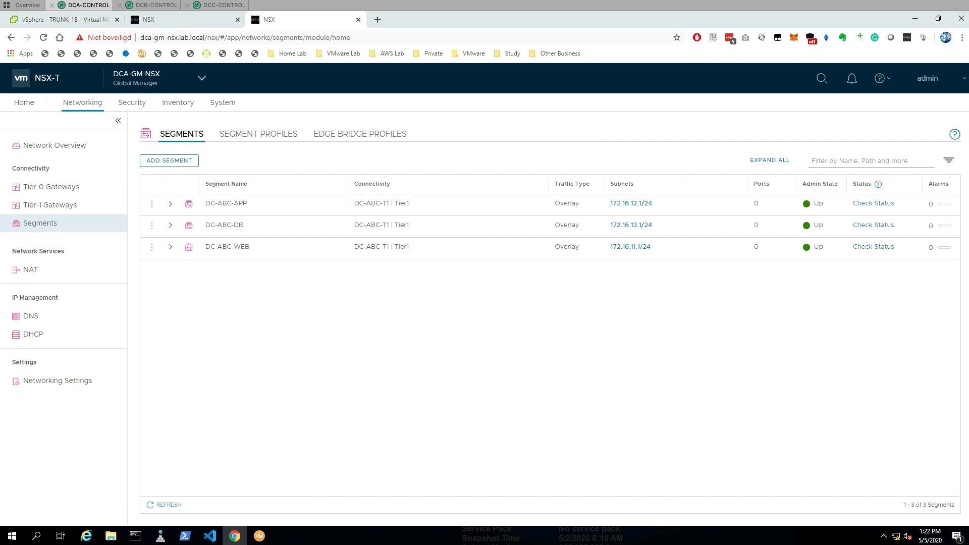
# - Compare the vSphere Client network inventories of DCA, DCB and DCC for the stretched WEB, APP and DB segments, refreshing the DCC view
pyautogui.click(68, 20)
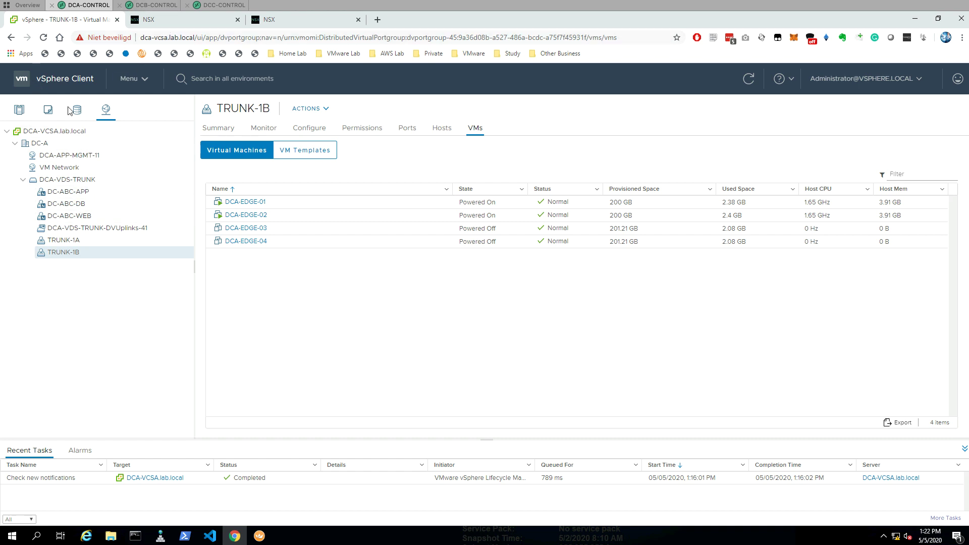
pyautogui.click(153, 6)
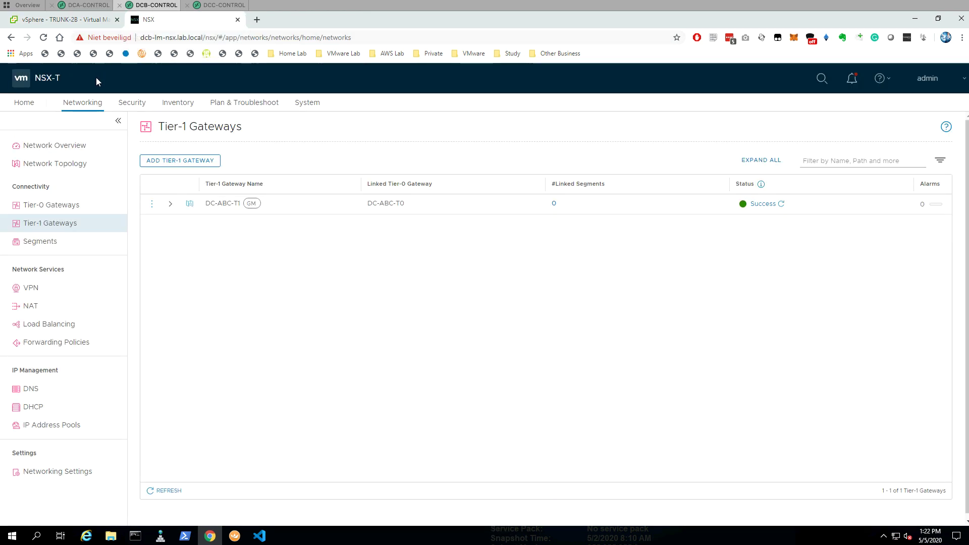
pyautogui.click(75, 19)
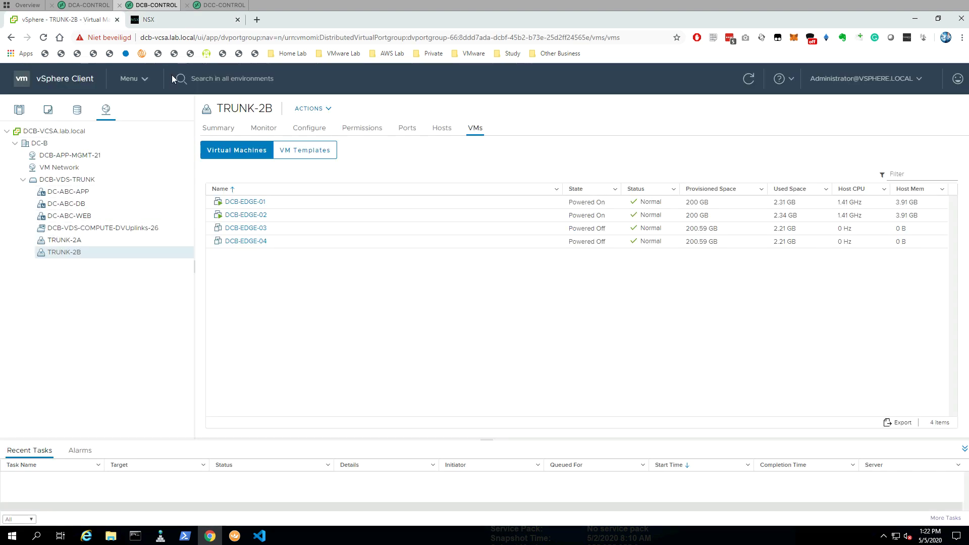
pyautogui.click(215, 7)
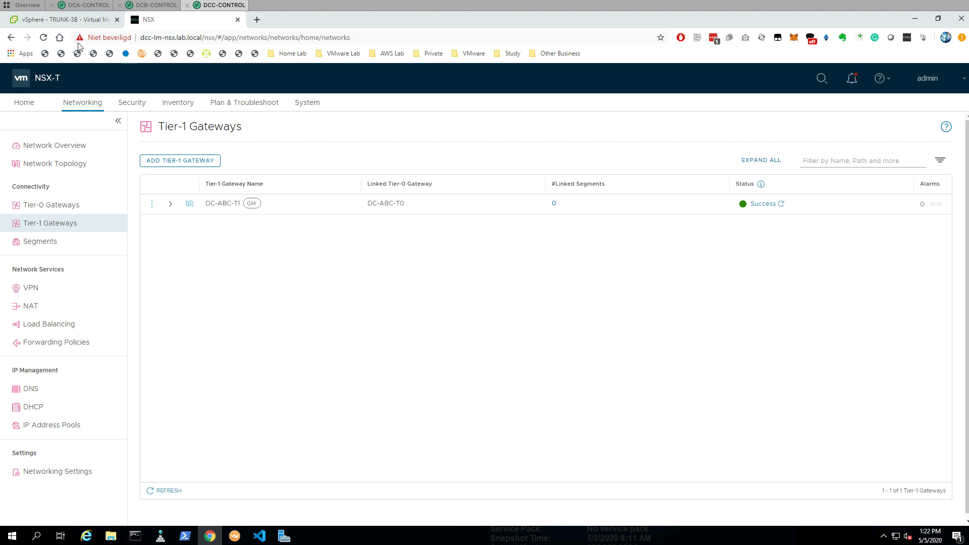
pyautogui.click(67, 20)
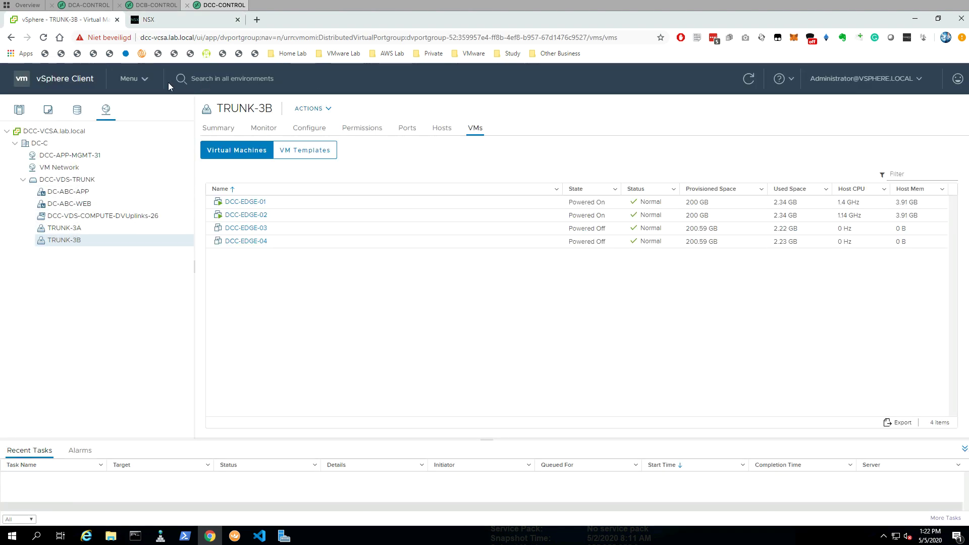
pyautogui.click(749, 79)
pyautogui.click(89, 6)
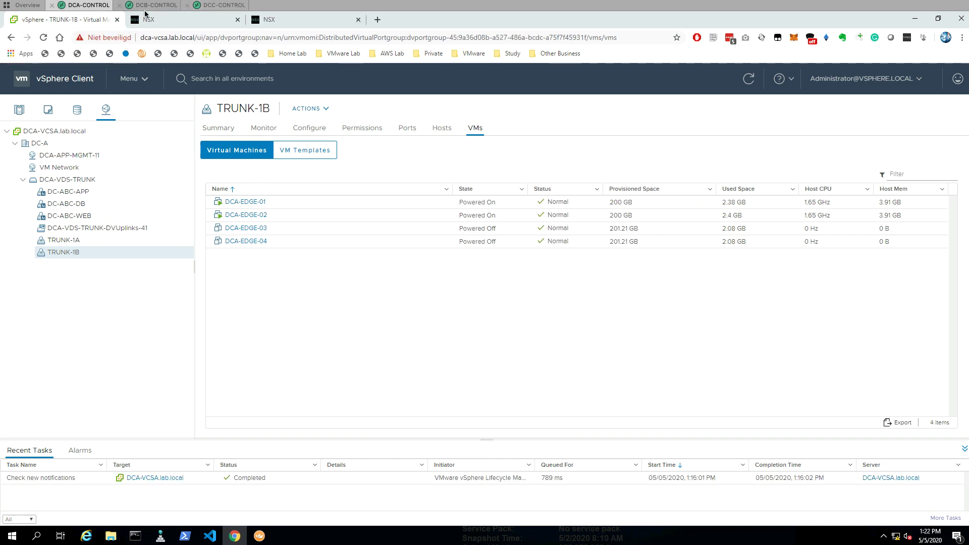
pyautogui.click(232, 6)
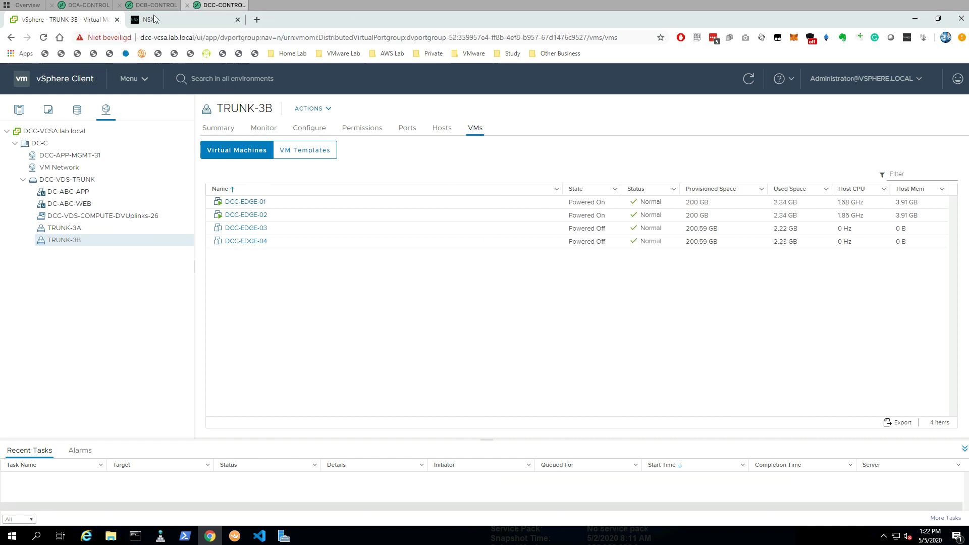
pyautogui.click(113, 6)
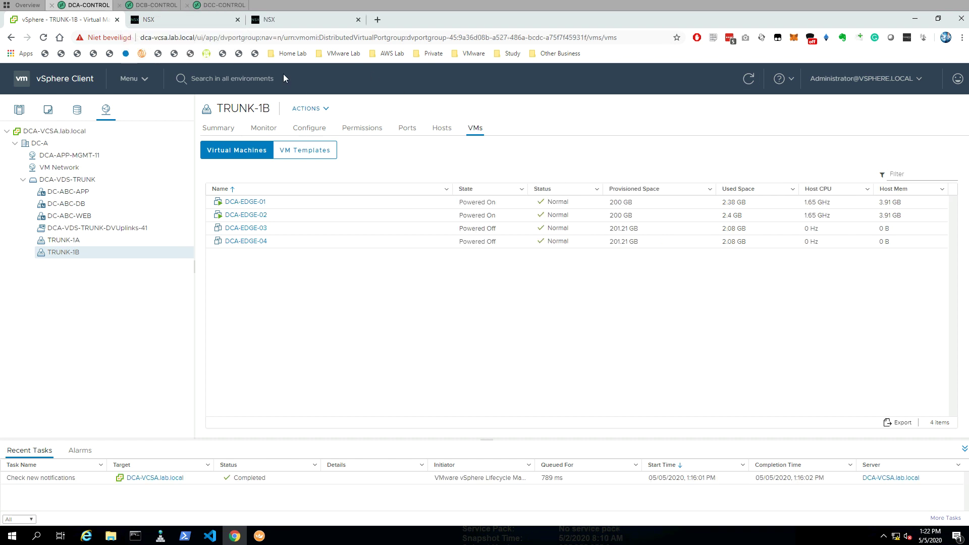
# - In the Global Manager, check the realization status of the segments DC-ABC-DB, DC-ABC-APP and DC-ABC-WEB
pyautogui.click(294, 23)
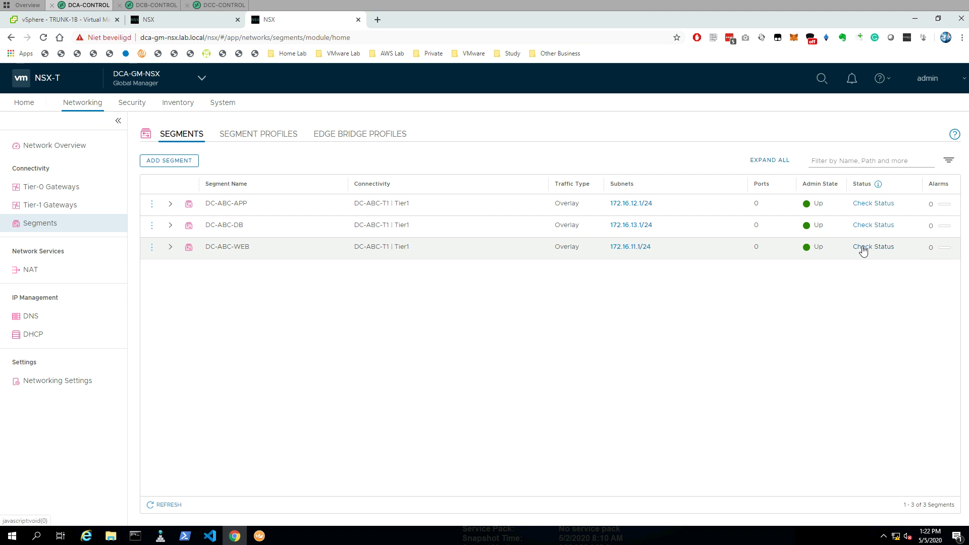
pyautogui.click(866, 227)
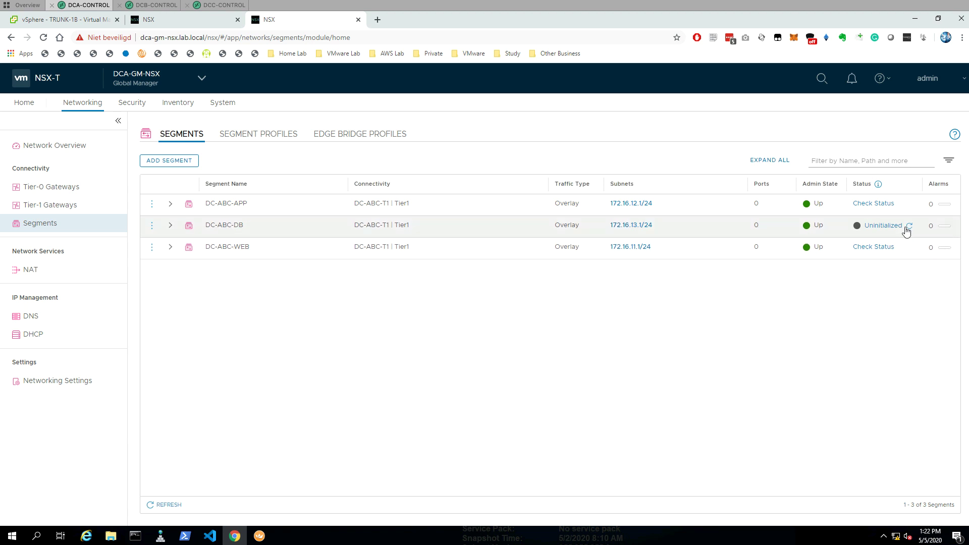
pyautogui.click(909, 225)
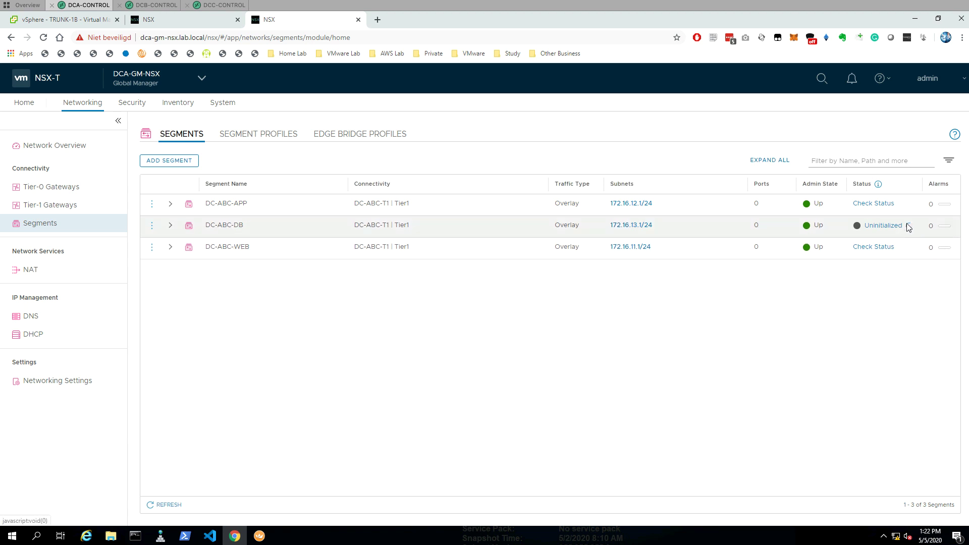
pyautogui.click(870, 204)
pyautogui.click(876, 246)
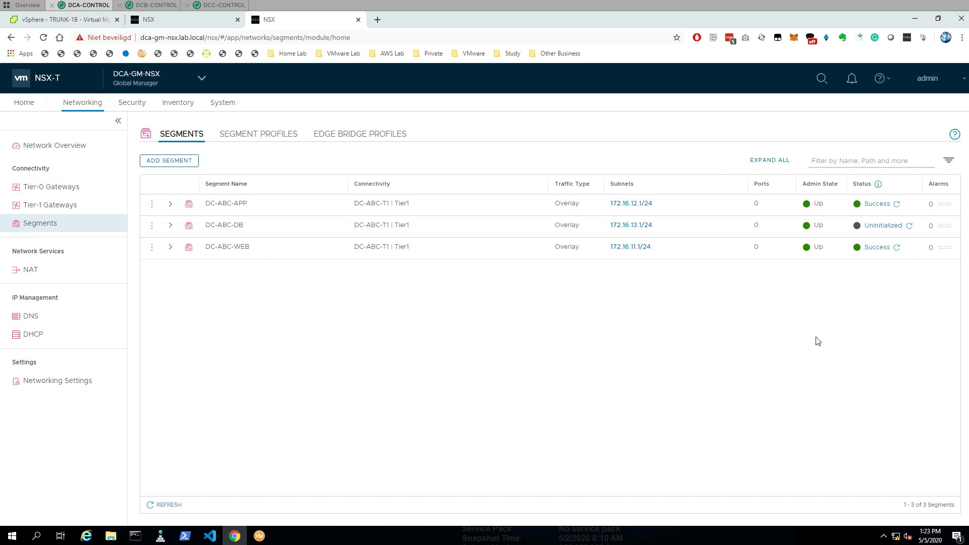
# - Inspect the per-location status of DC-ABC-DB, refresh the DC-A and DC-B entries, and close the status details
pyautogui.click(880, 226)
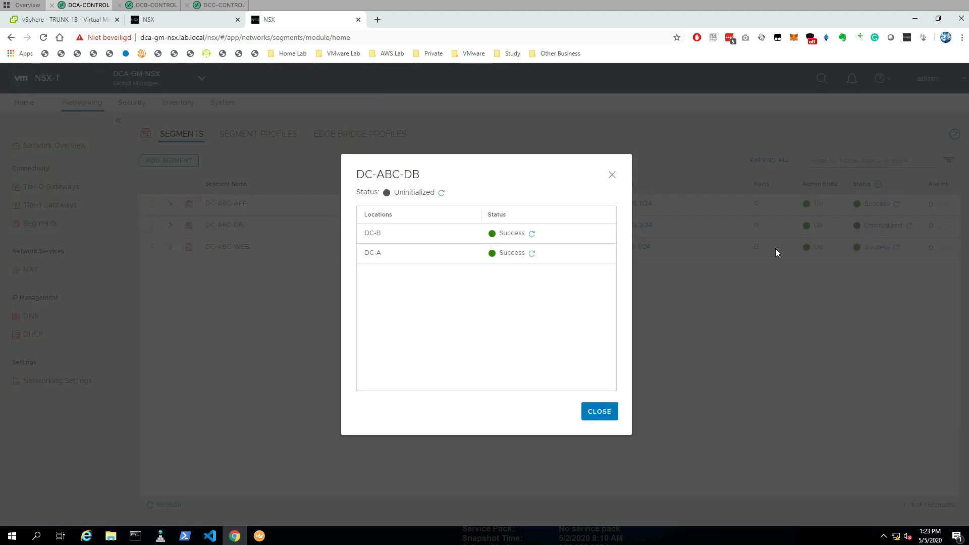
pyautogui.click(531, 254)
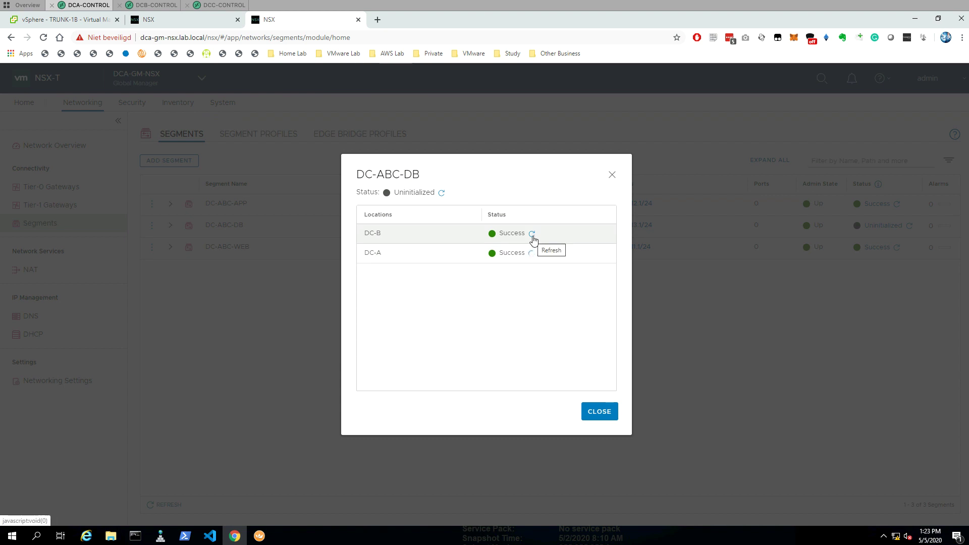
pyautogui.click(532, 235)
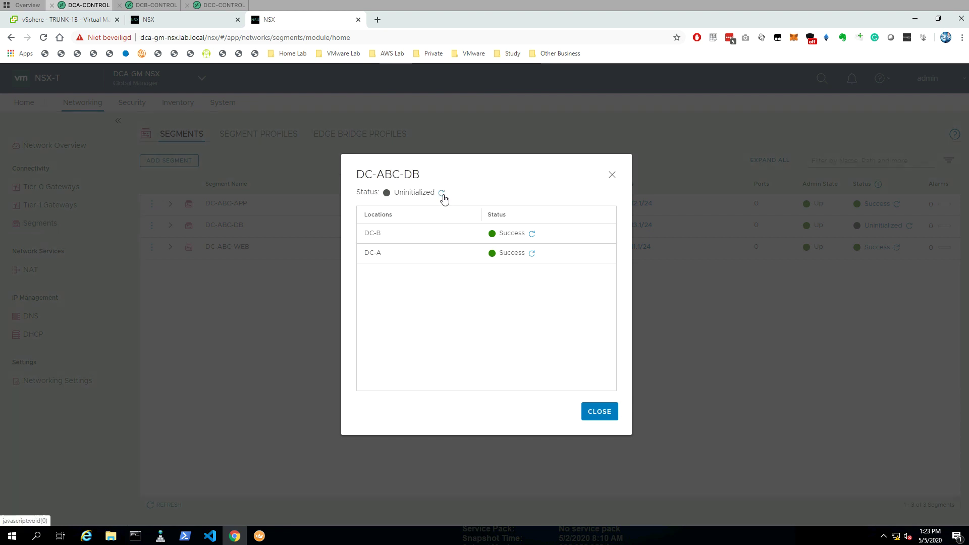
pyautogui.click(598, 413)
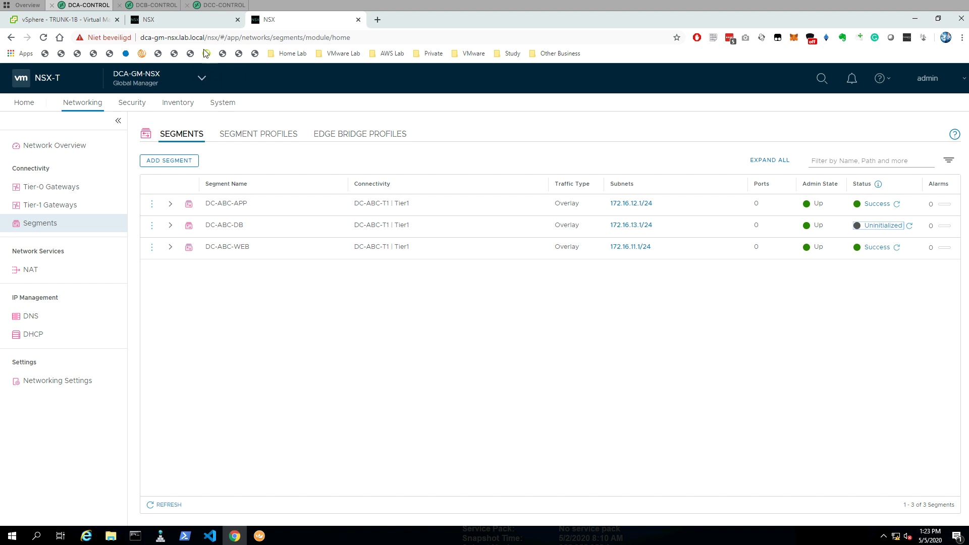
# - Refresh the DCC vSphere Client network inventory to look for DC-ABC-DB, and return to the Global Manager segment list
pyautogui.click(211, 6)
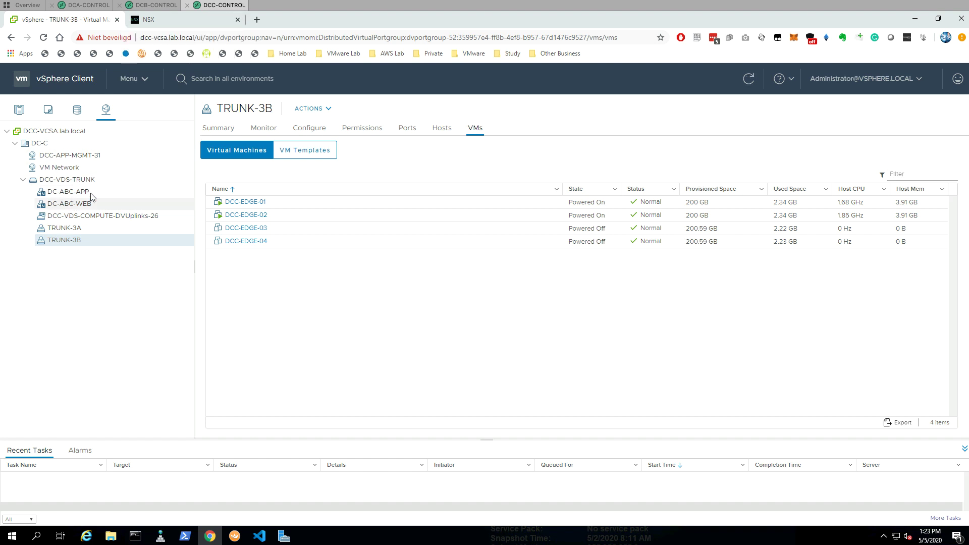
pyautogui.click(749, 81)
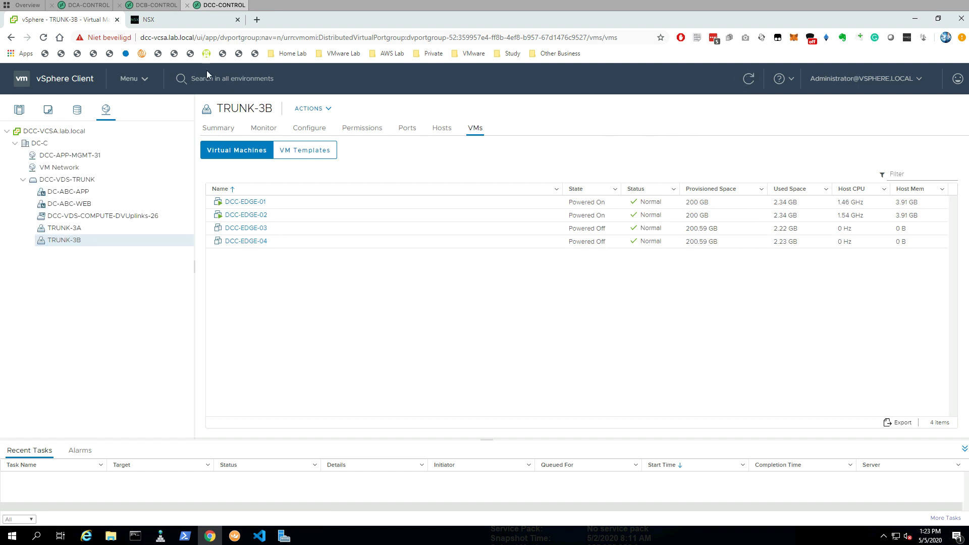
pyautogui.click(147, 6)
pyautogui.click(83, 7)
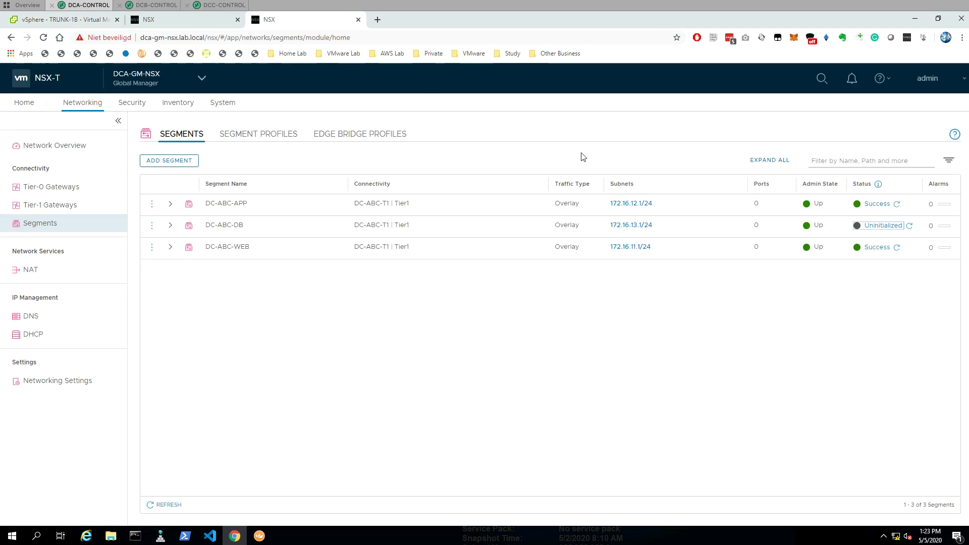
# - Inspect the per-location status of DC-ABC-DB again, refresh the segment list and recheck the segment's status
pyautogui.click(882, 227)
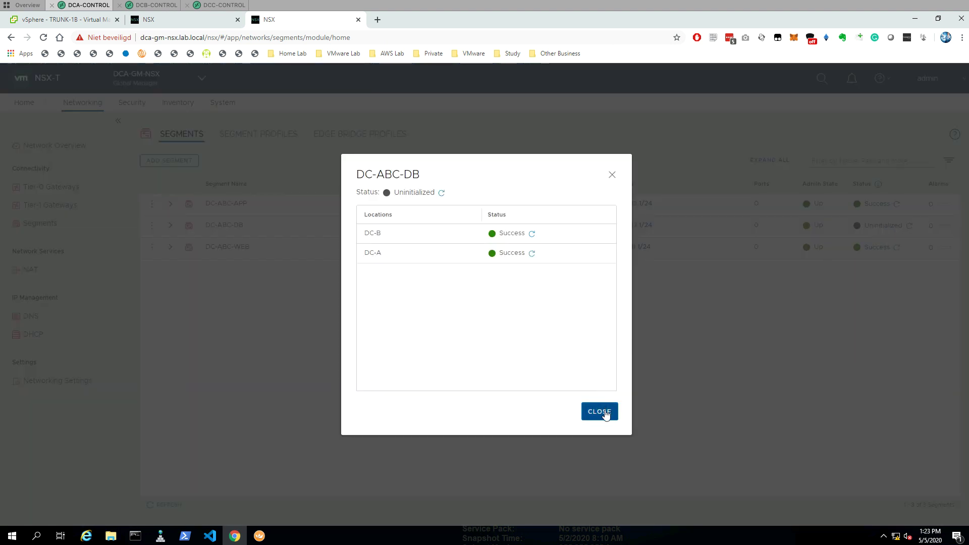
pyautogui.click(605, 412)
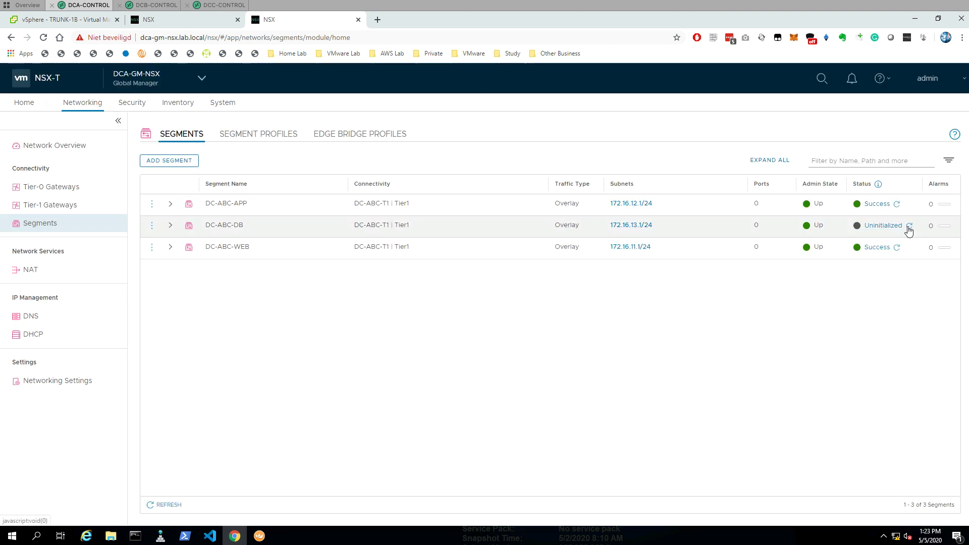
pyautogui.click(170, 505)
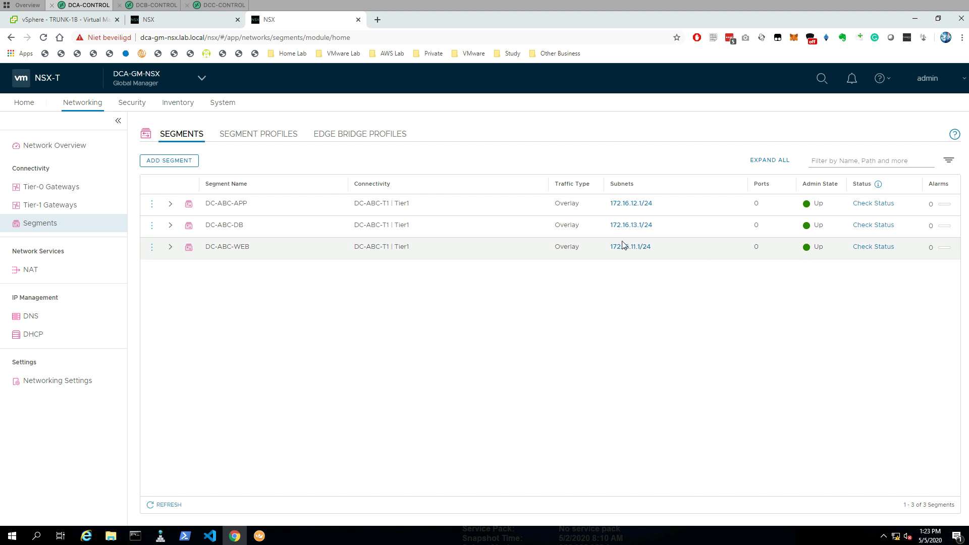
pyautogui.click(152, 226)
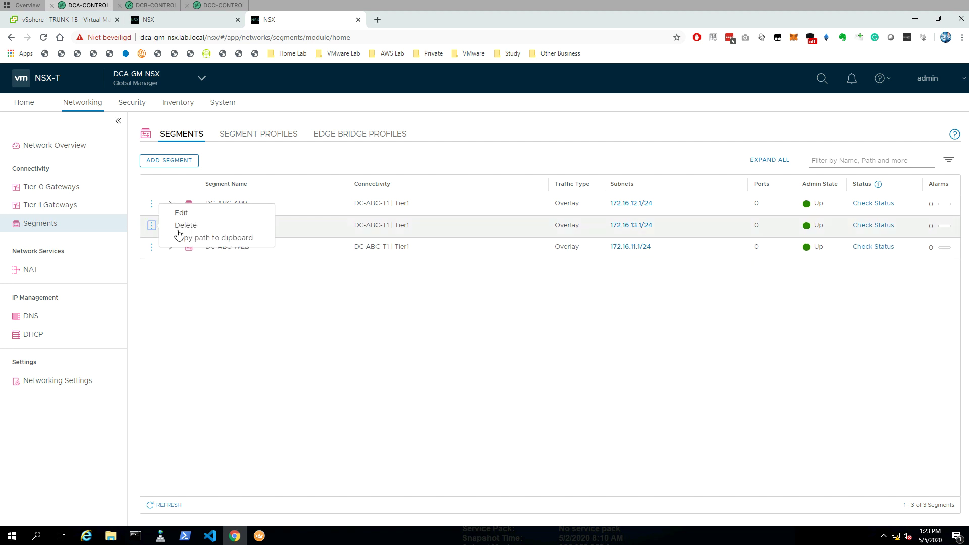
pyautogui.click(719, 334)
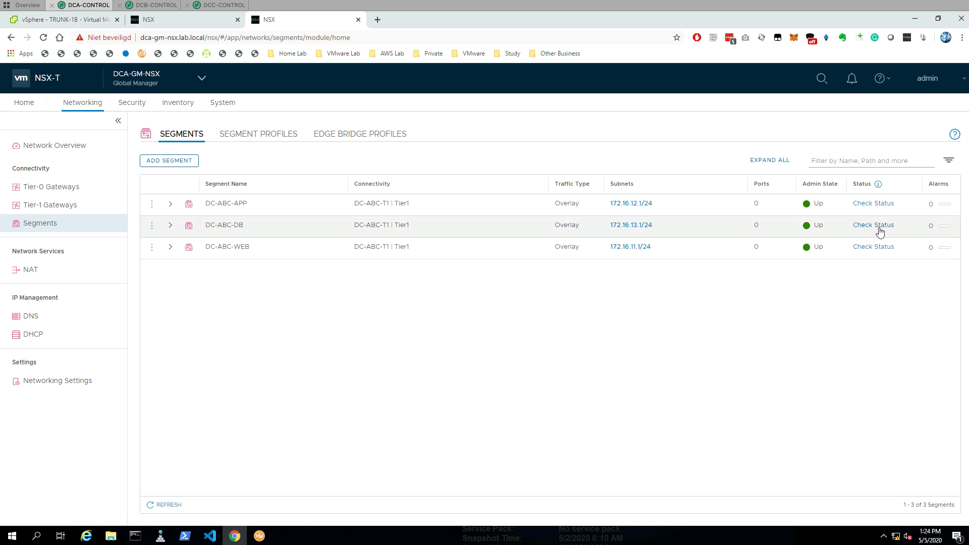
pyautogui.click(880, 231)
pyautogui.click(872, 228)
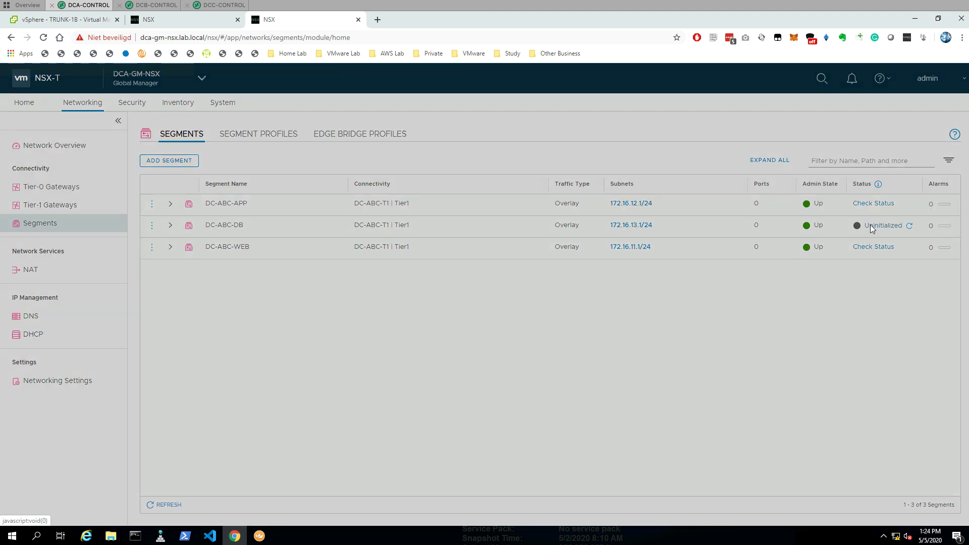
pyautogui.click(589, 411)
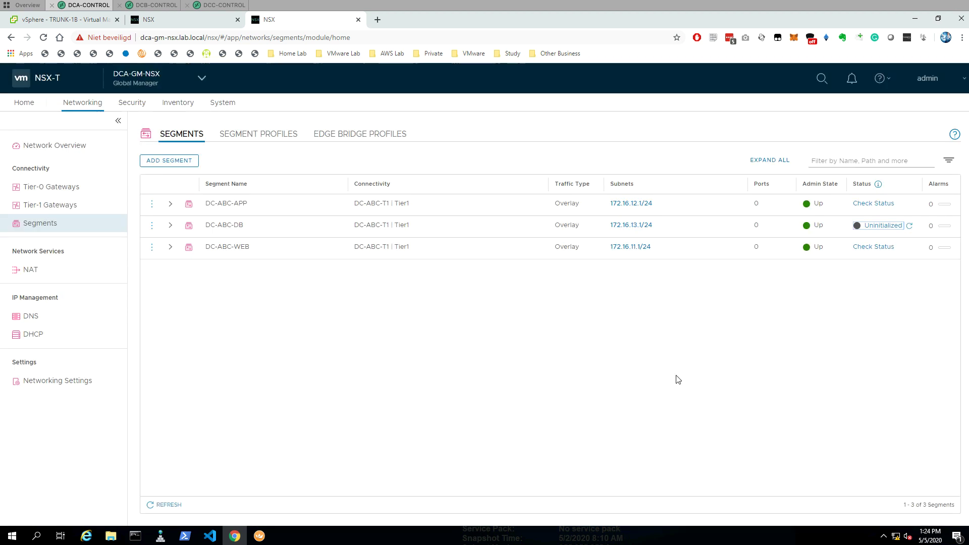
# - Delete the segment DC-ABC-DB, refresh the segment list and check the DCC network inventory for the segment's removal
pyautogui.click(153, 227)
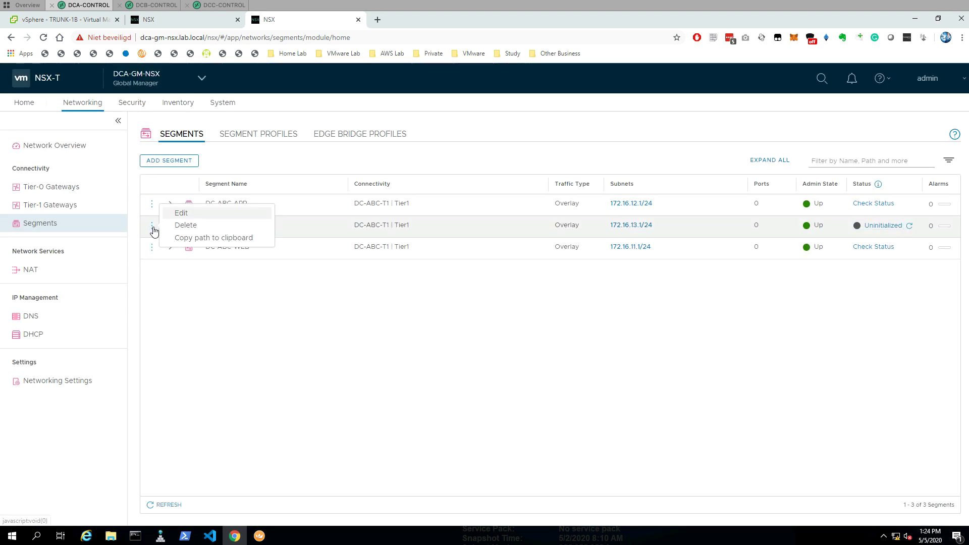
pyautogui.click(185, 225)
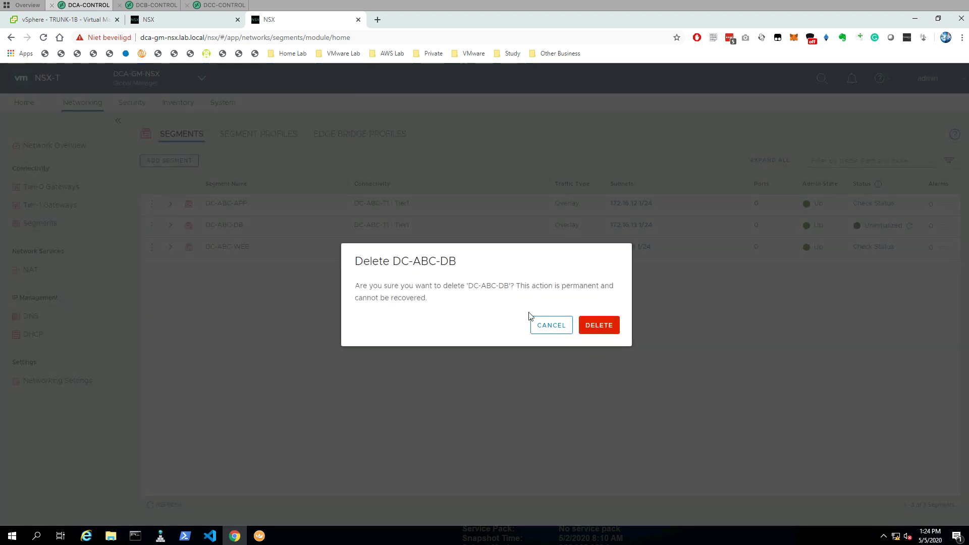
pyautogui.click(597, 327)
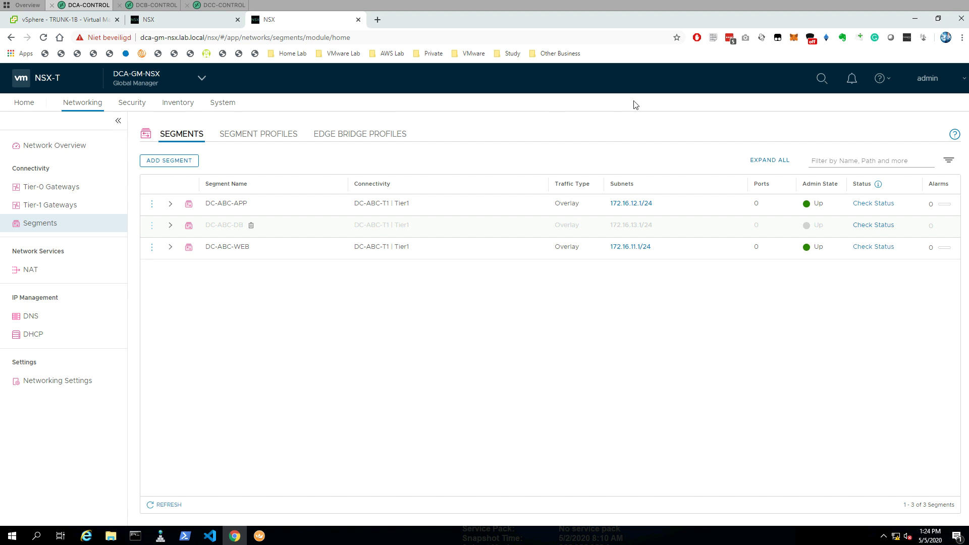
pyautogui.click(163, 505)
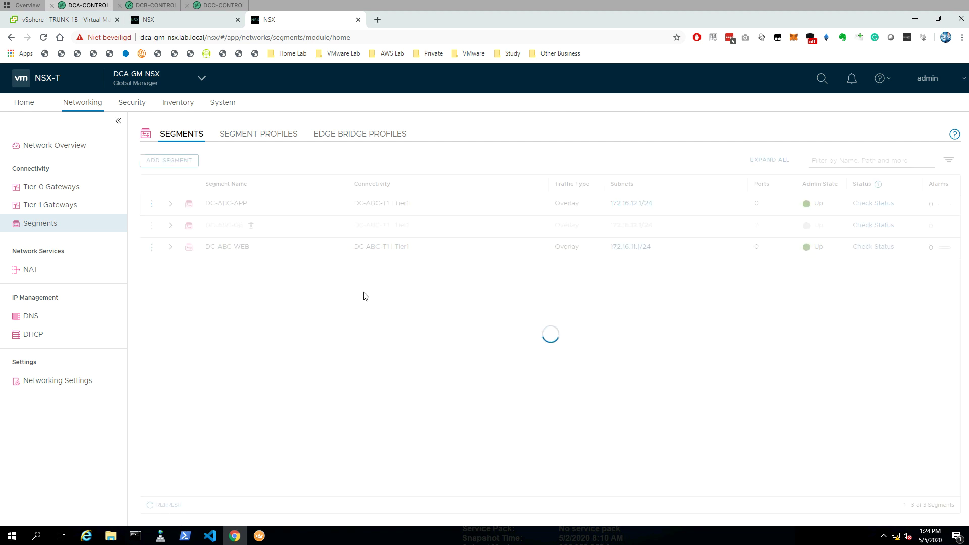
pyautogui.click(218, 6)
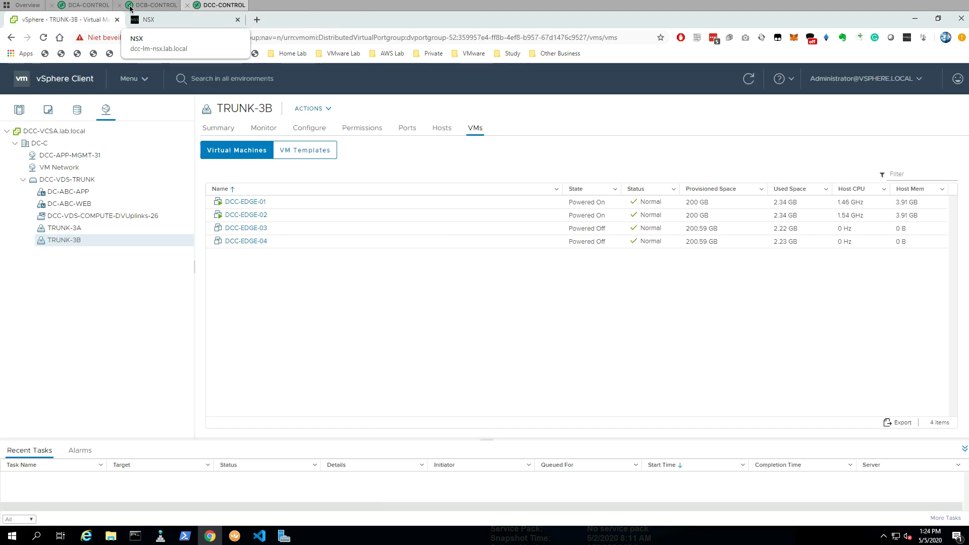
pyautogui.click(89, 7)
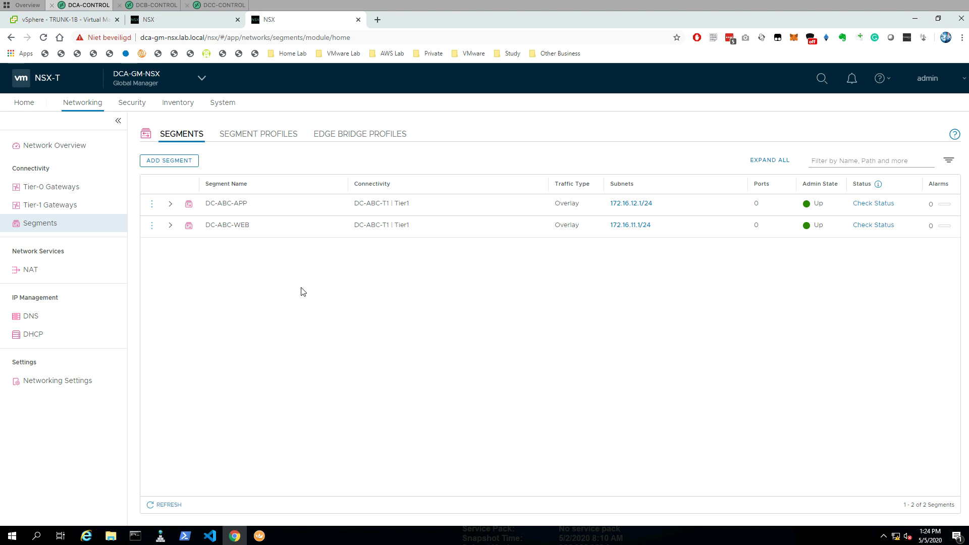
pyautogui.click(187, 162)
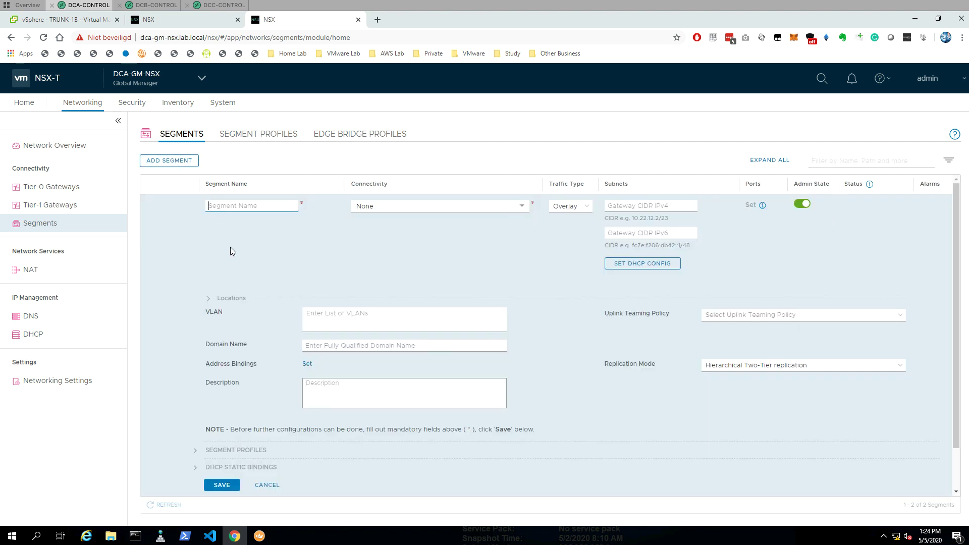
pyautogui.scroll(-1, 262, 448)
pyautogui.click(268, 471)
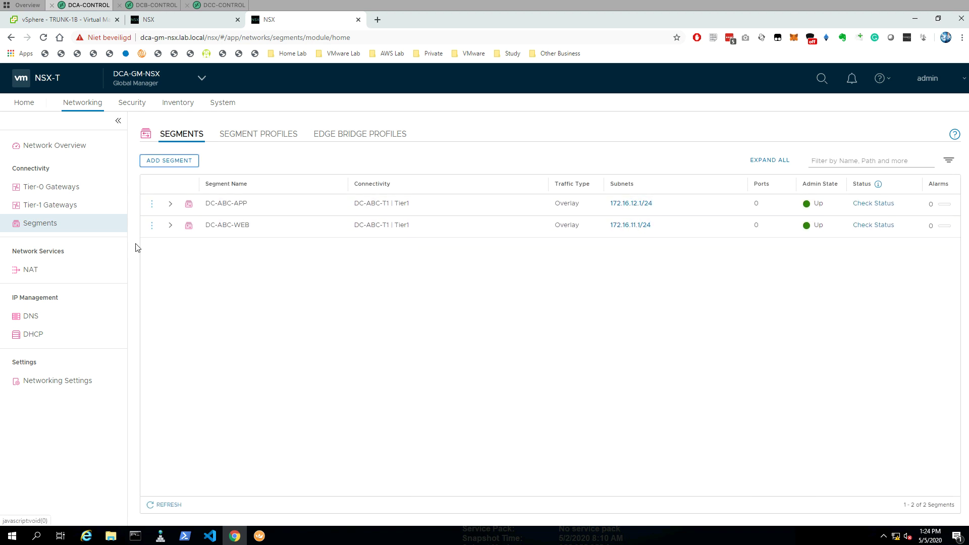
# - Add a new overlay segment named DC-ABC-DB and connect it to the Tier-1 gateway DC-ABC-T1
pyautogui.click(175, 168)
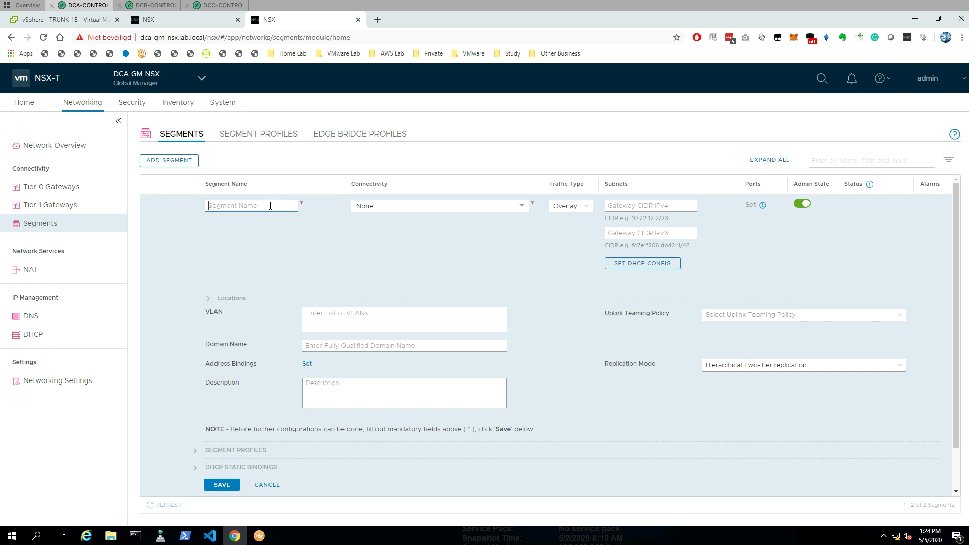
pyautogui.write('DC-ABC-DB')
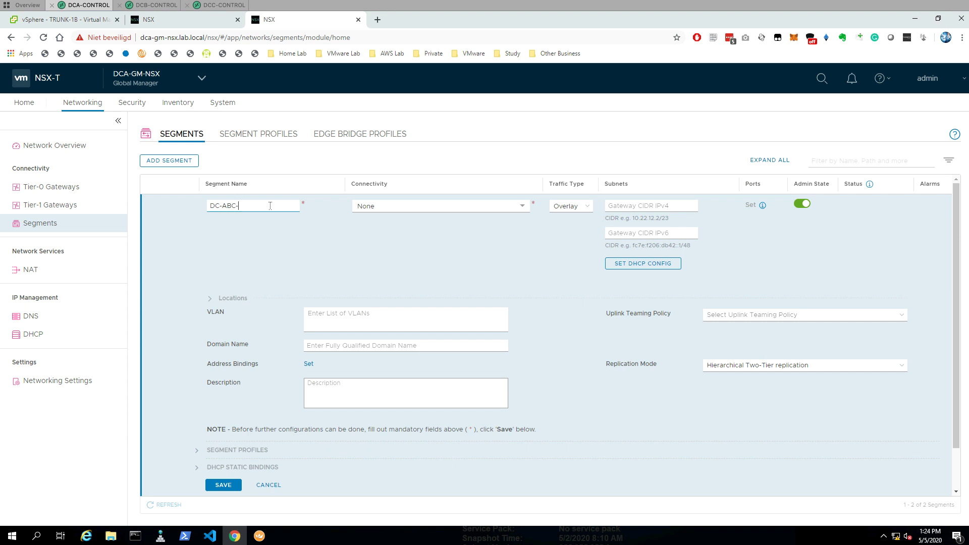
pyautogui.click(361, 210)
pyautogui.click(392, 296)
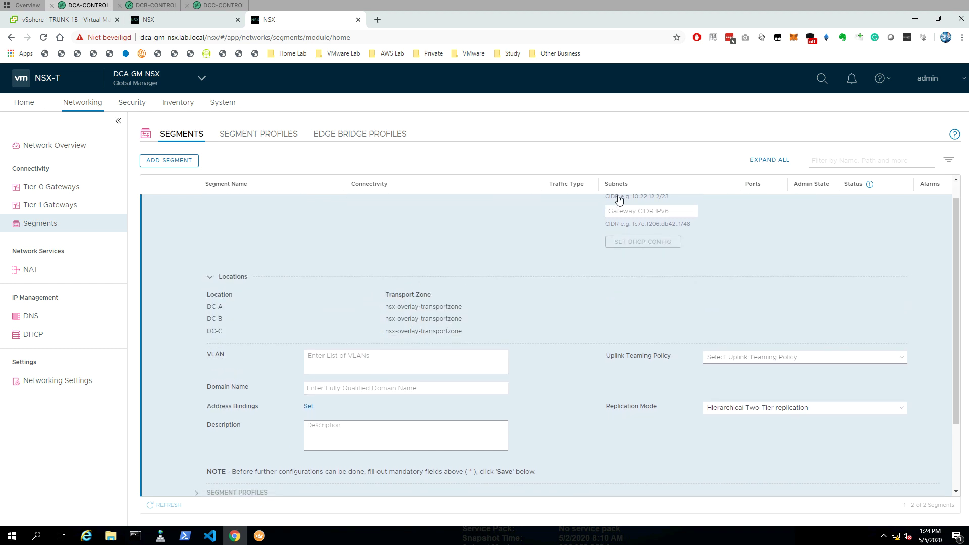
pyautogui.scroll(1, 555, 295)
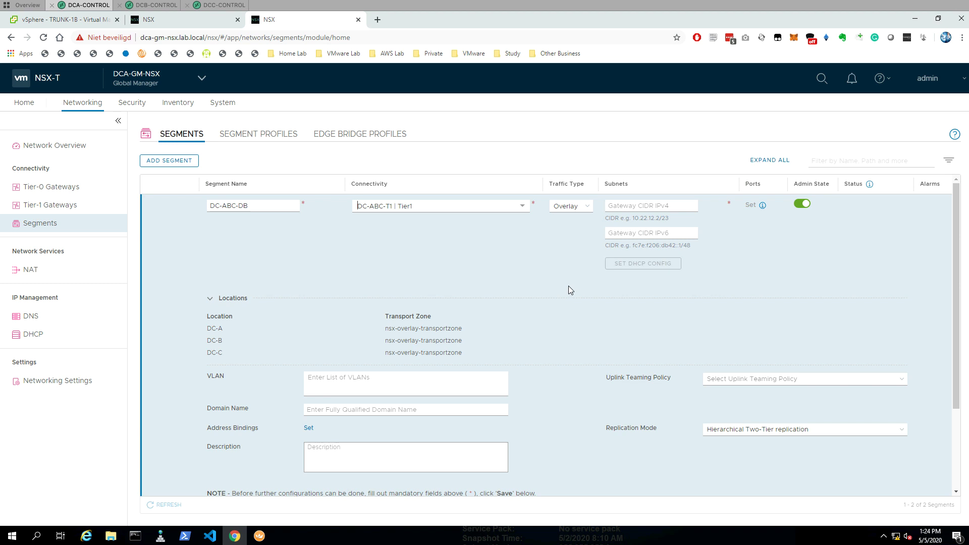
# - Give the new DC-ABC-DB segment the IPv4 gateway 172.16.13.1/24, save it and decline further configuration
pyautogui.click(617, 208)
pyautogui.write('172.16.')
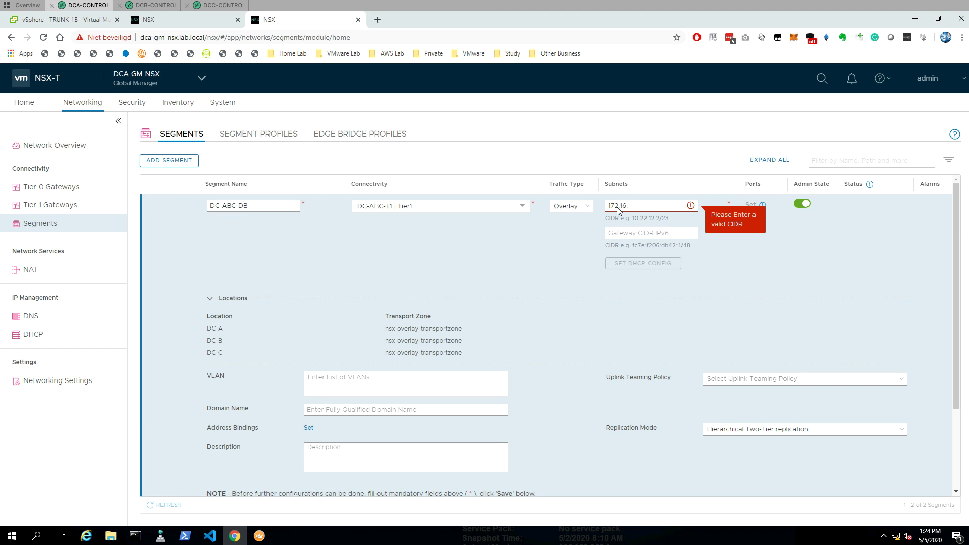
pyautogui.write('13.1/24')
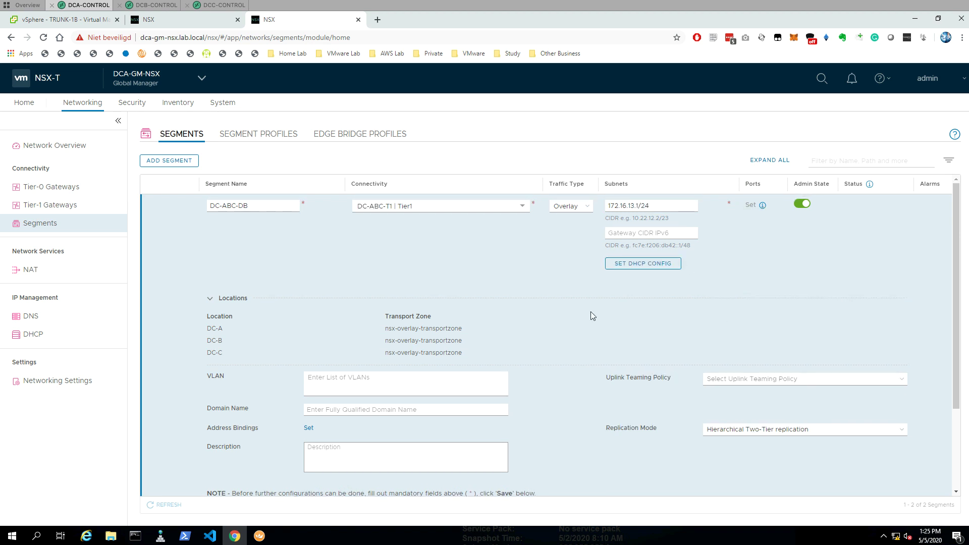
pyautogui.scroll(-3, 593, 316)
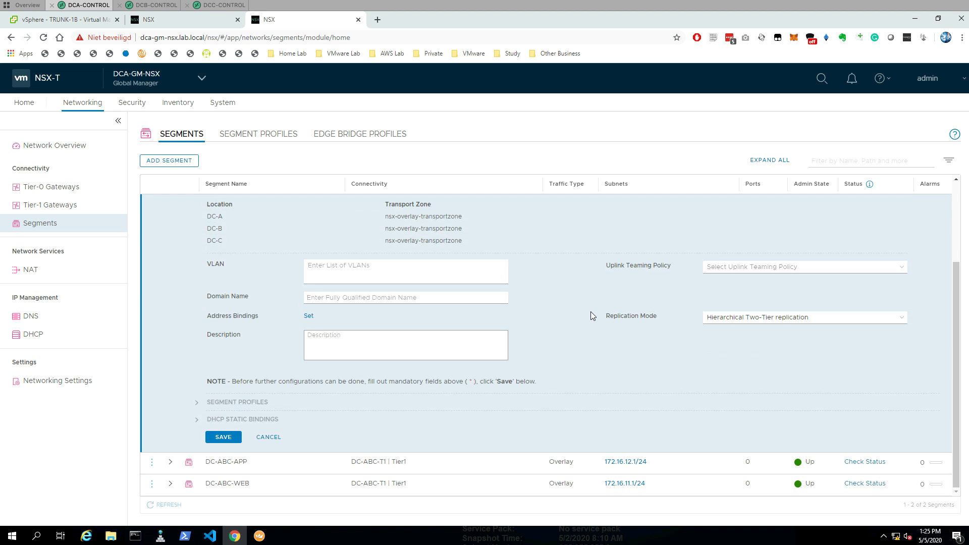
pyautogui.click(213, 438)
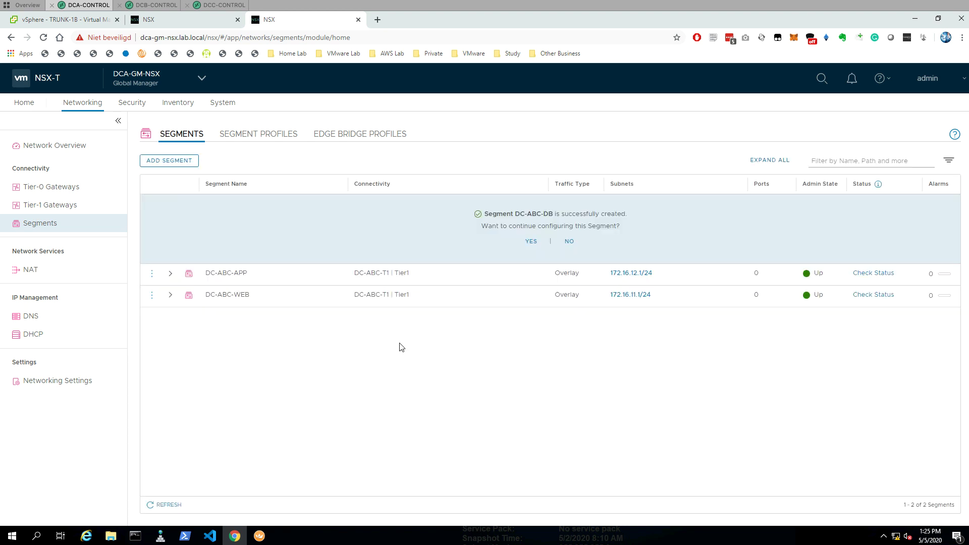
pyautogui.click(570, 242)
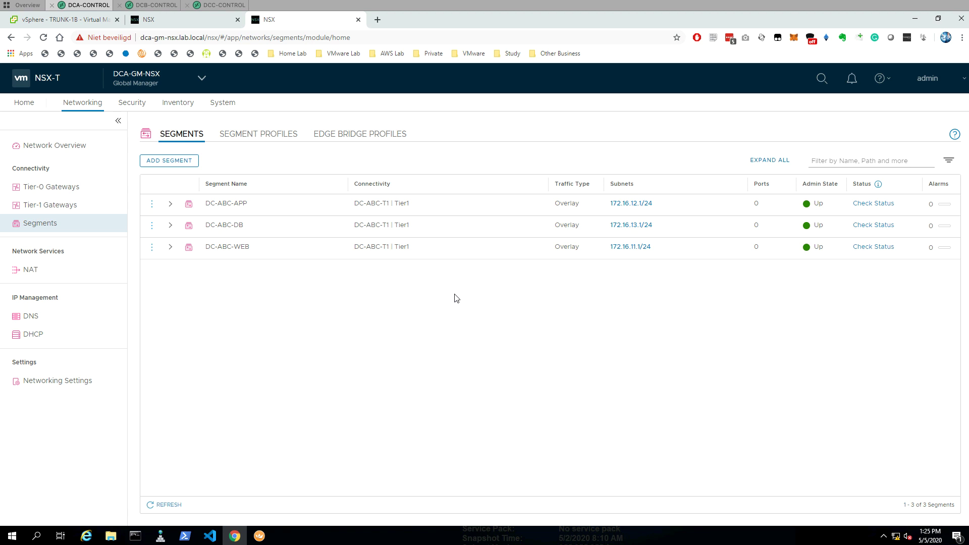
# - Check the realization status of the recreated DC-ABC-DB segment, refreshing it until realization completes
pyautogui.click(872, 226)
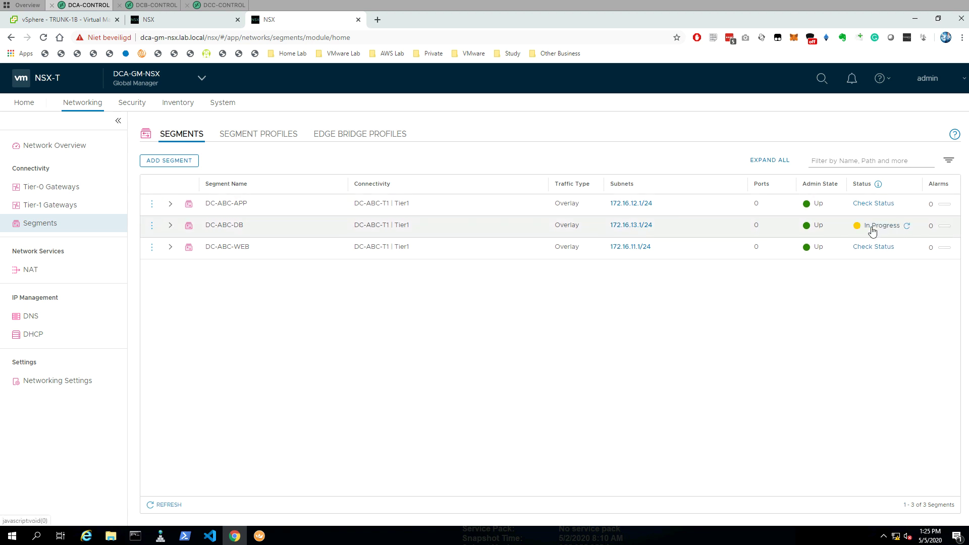
pyautogui.click(908, 226)
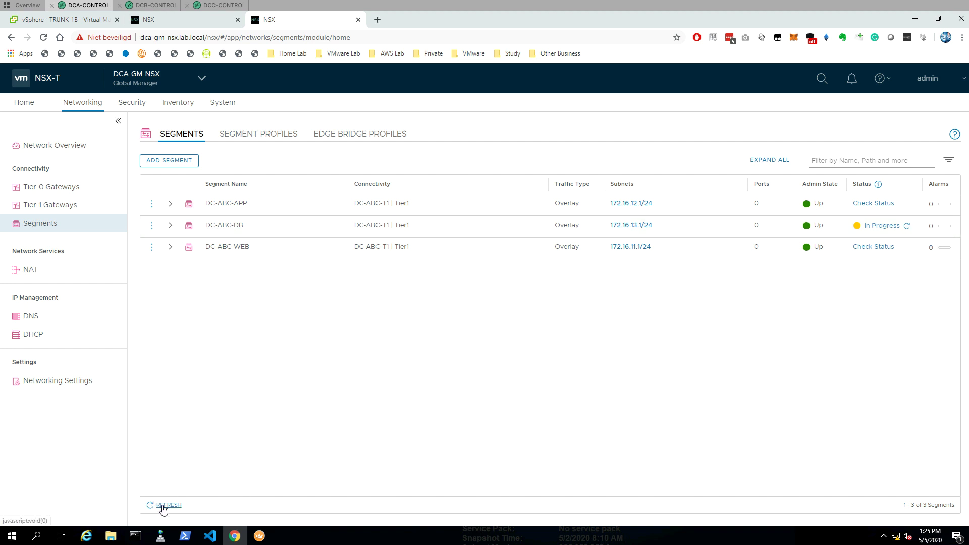
pyautogui.click(907, 226)
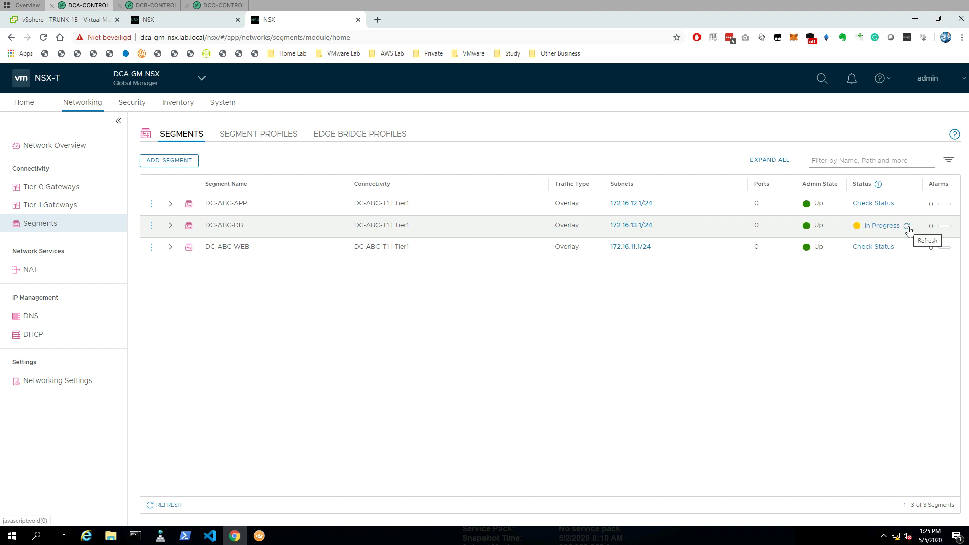
pyautogui.click(907, 226)
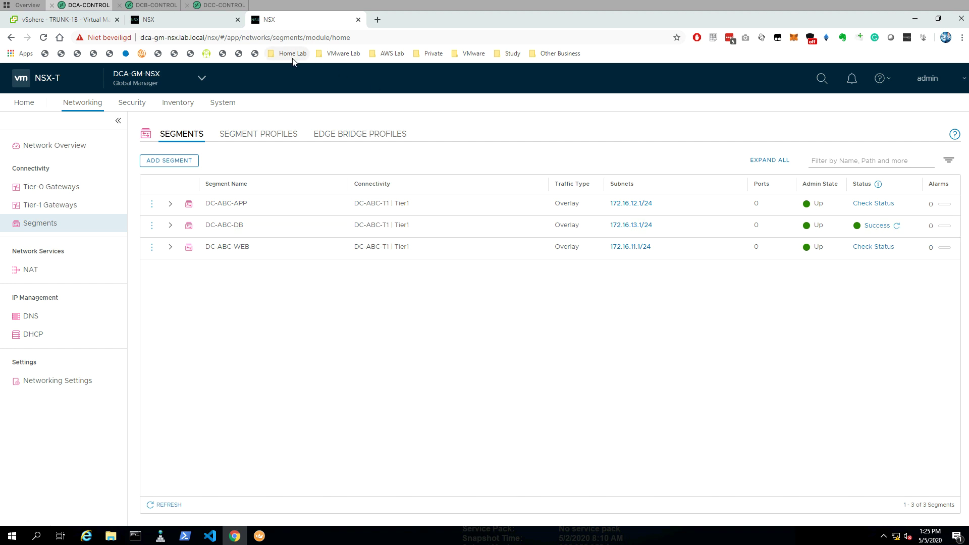
# - Verify in the vSphere Client network inventories of DCC, DCB and DCA that the APP, DB and WEB segments are present
pyautogui.click(212, 6)
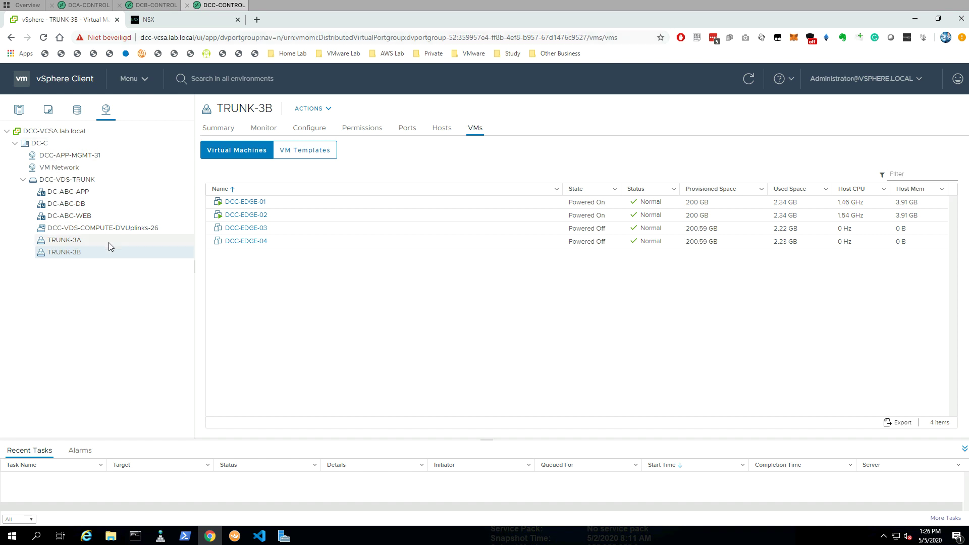
pyautogui.click(154, 6)
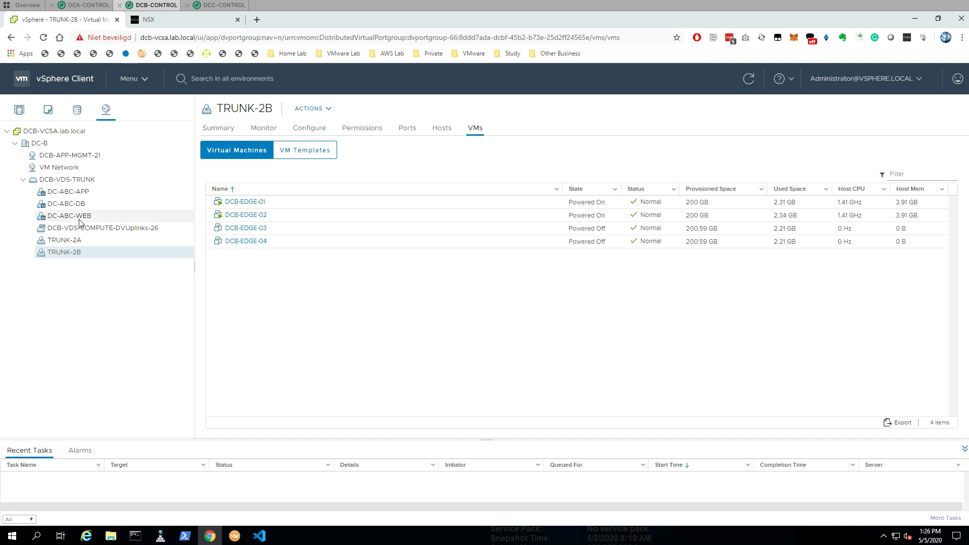
pyautogui.click(91, 6)
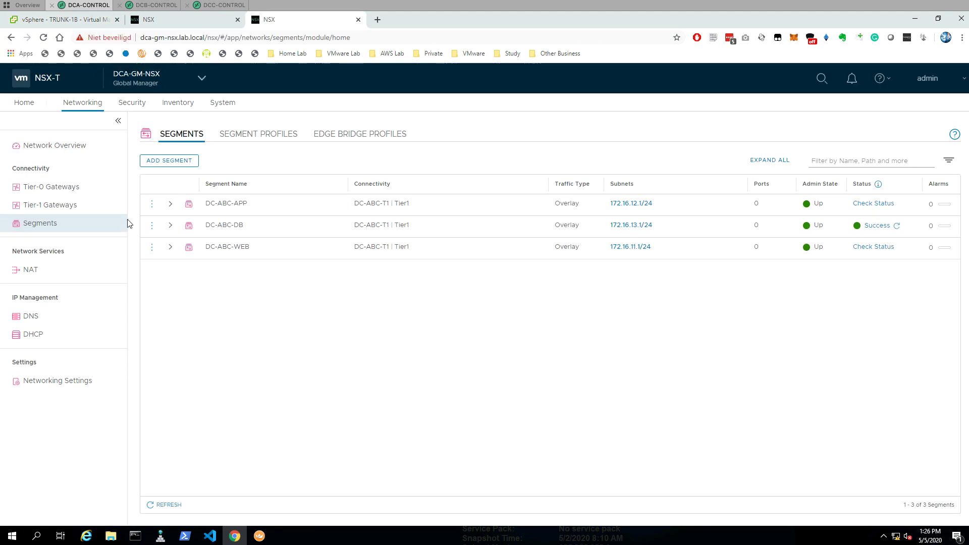
pyautogui.click(63, 20)
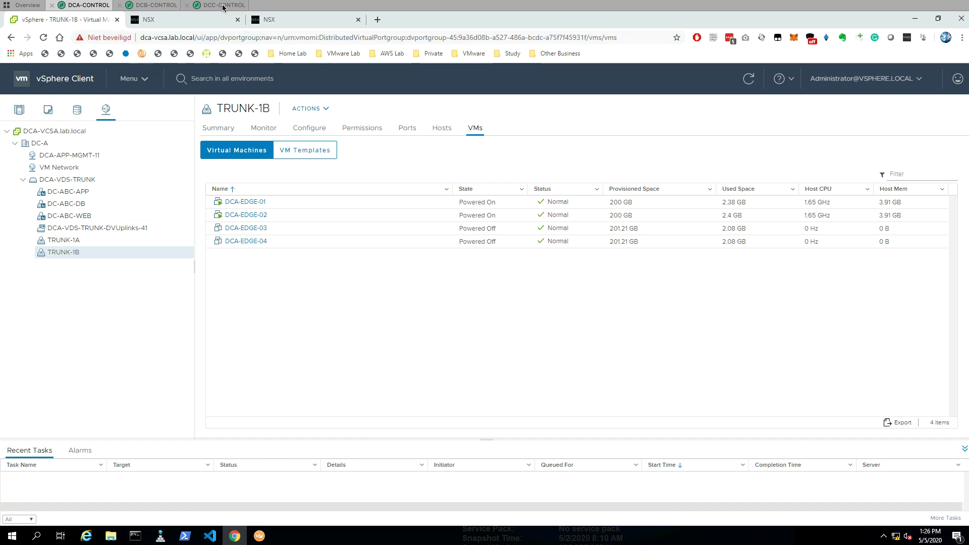
# - Refresh the Global Manager's segment list and check the realization status of DC-ABC-DB again
pyautogui.click(299, 21)
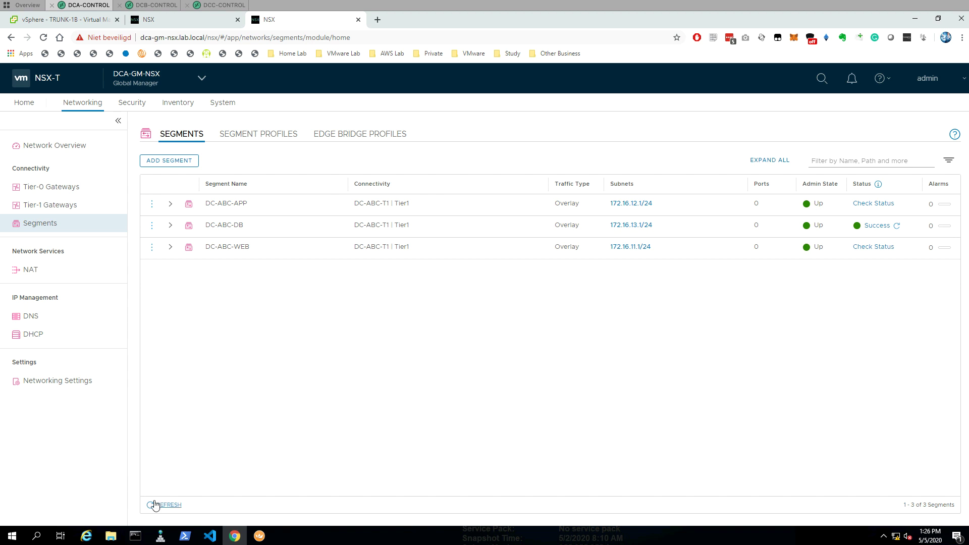
pyautogui.click(172, 504)
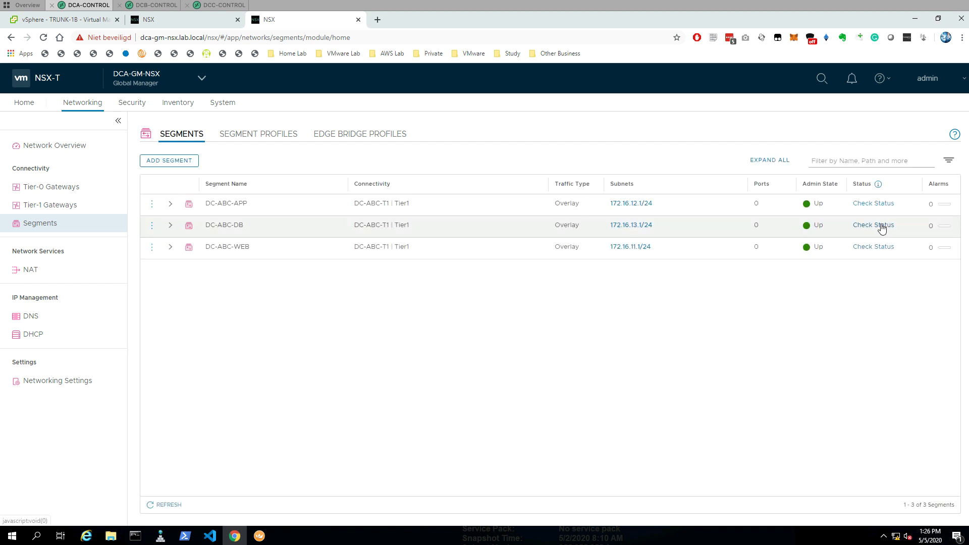
pyautogui.click(872, 230)
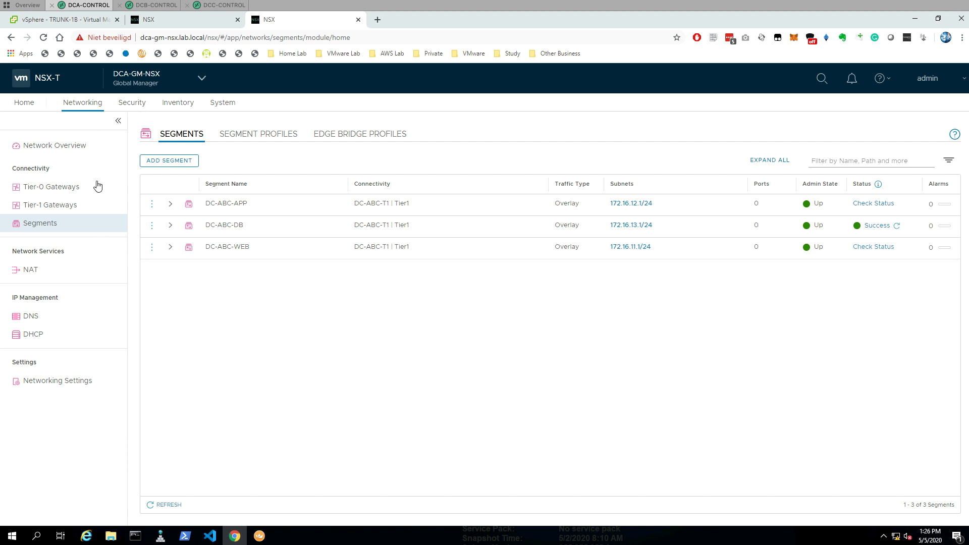
# - Review the locations and route advertisement settings of the Tier-1 gateway DC-ABC-T1
pyautogui.click(57, 207)
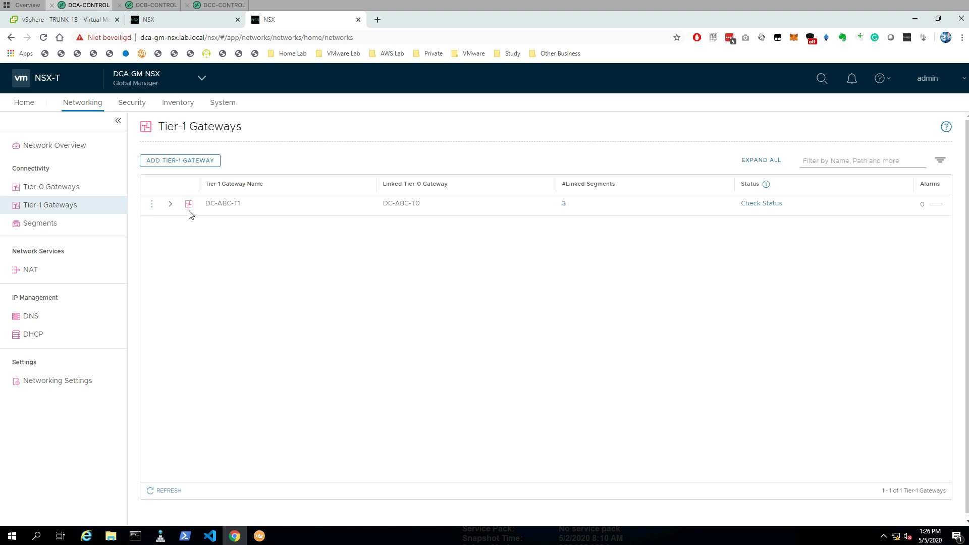
pyautogui.click(170, 203)
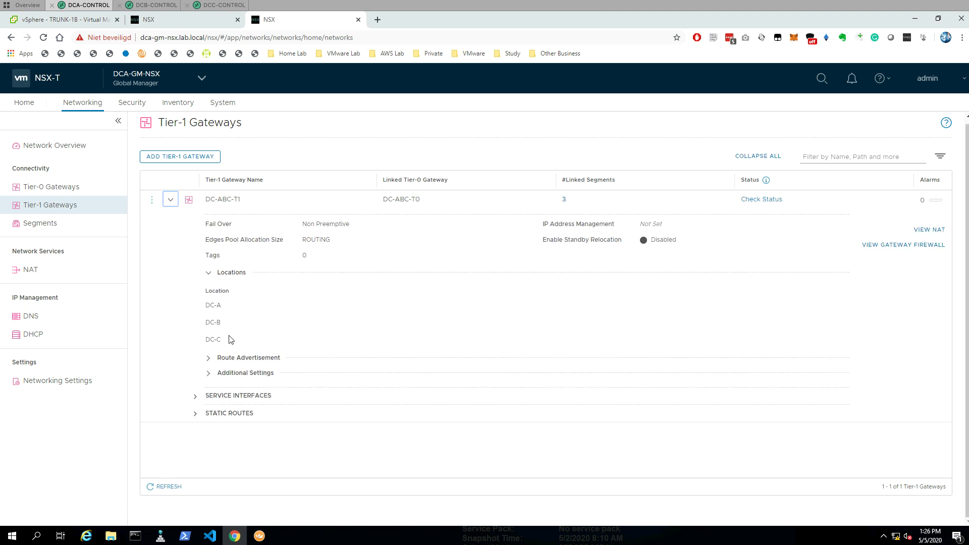
pyautogui.click(208, 358)
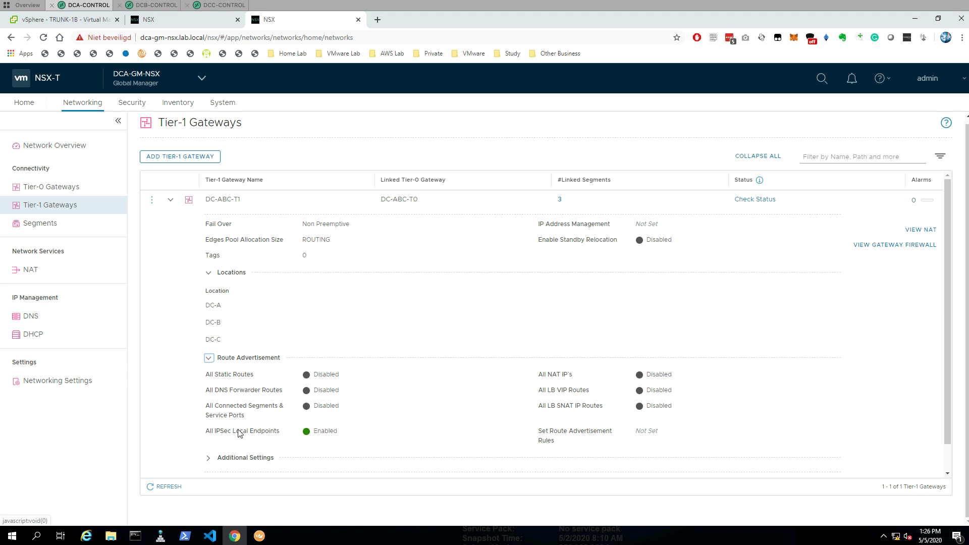
pyautogui.click(210, 359)
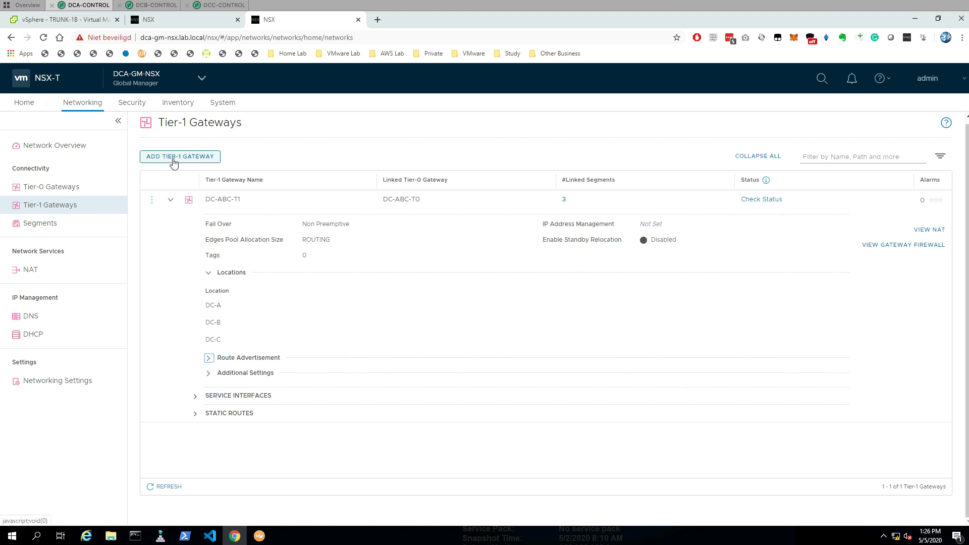
# - Edit DC-ABC-T1's route advertisement to enable All Connected Segments & Service Ports and disable All IPSec Local Endpoints, then save and finish editing
pyautogui.click(152, 201)
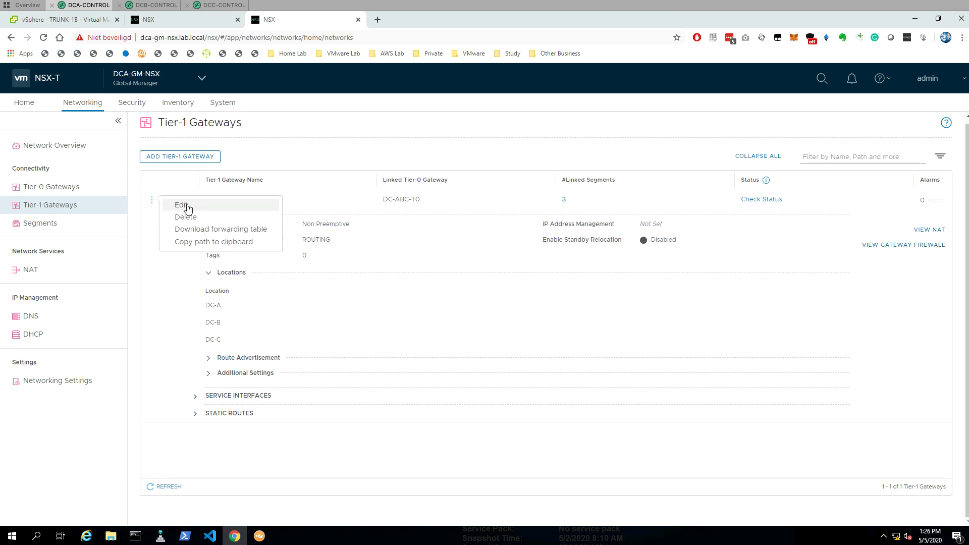
pyautogui.click(183, 205)
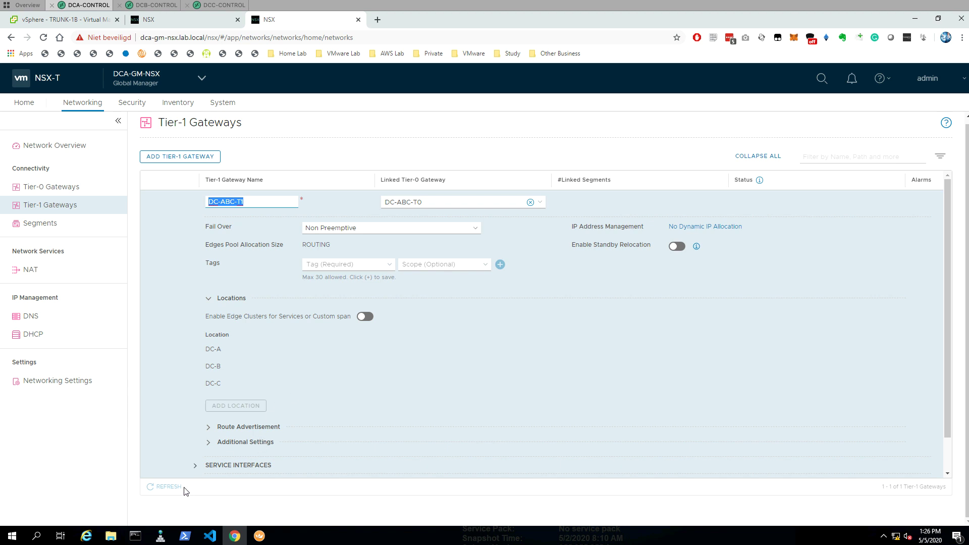
pyautogui.click(208, 429)
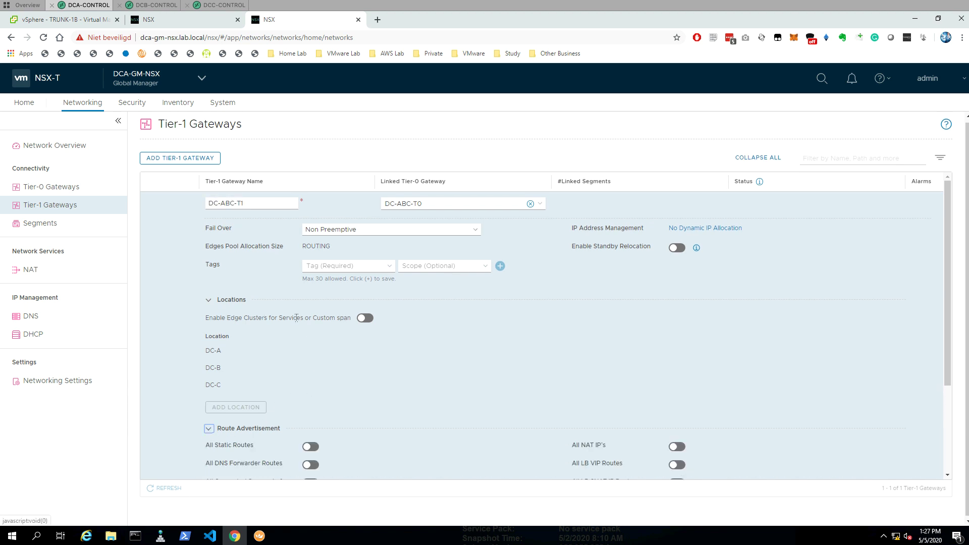
pyautogui.scroll(-3, 297, 317)
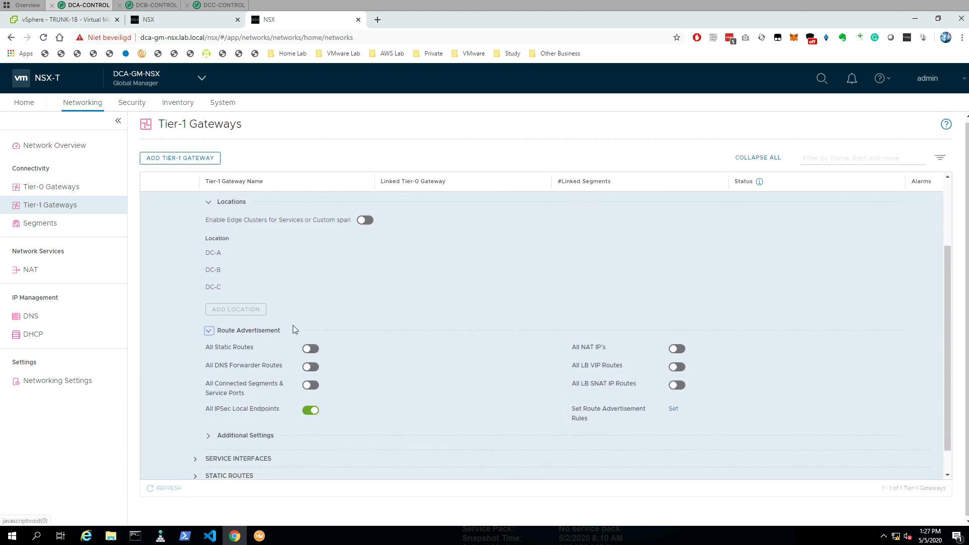
pyautogui.click(310, 385)
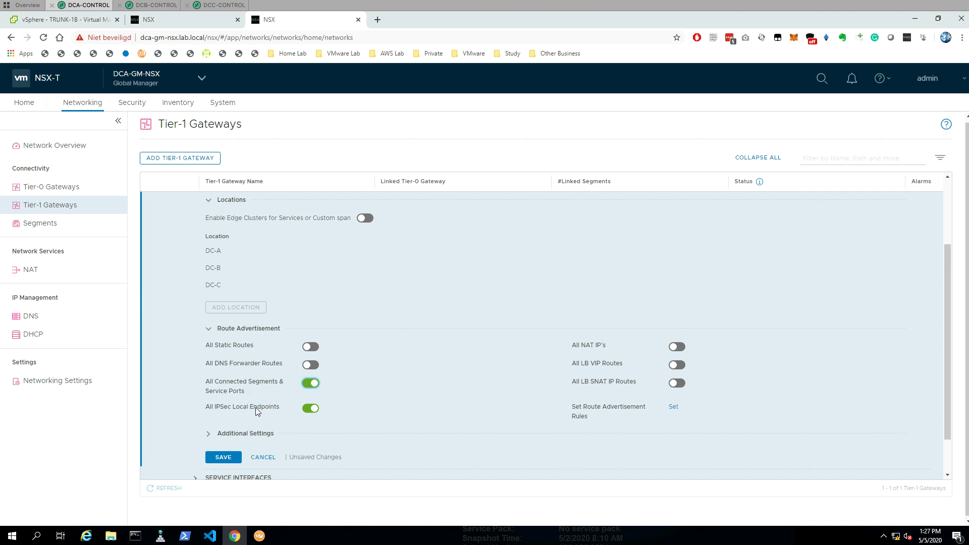
pyautogui.click(312, 408)
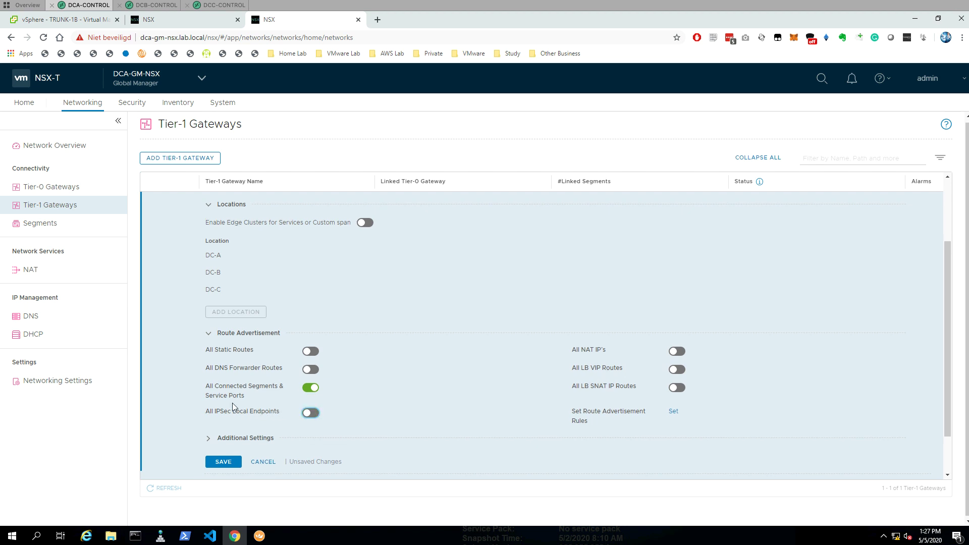
pyautogui.scroll(-1, 232, 402)
pyautogui.click(223, 435)
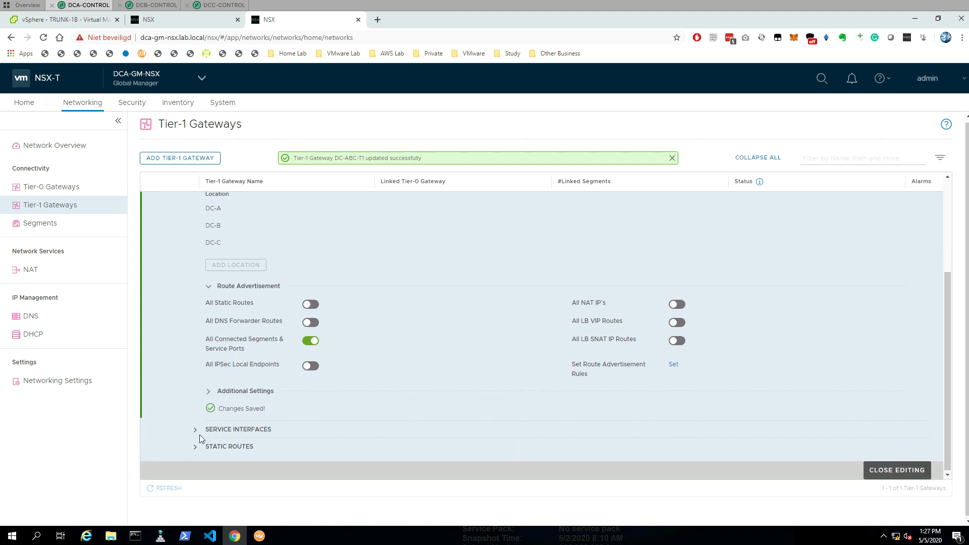
pyautogui.click(898, 470)
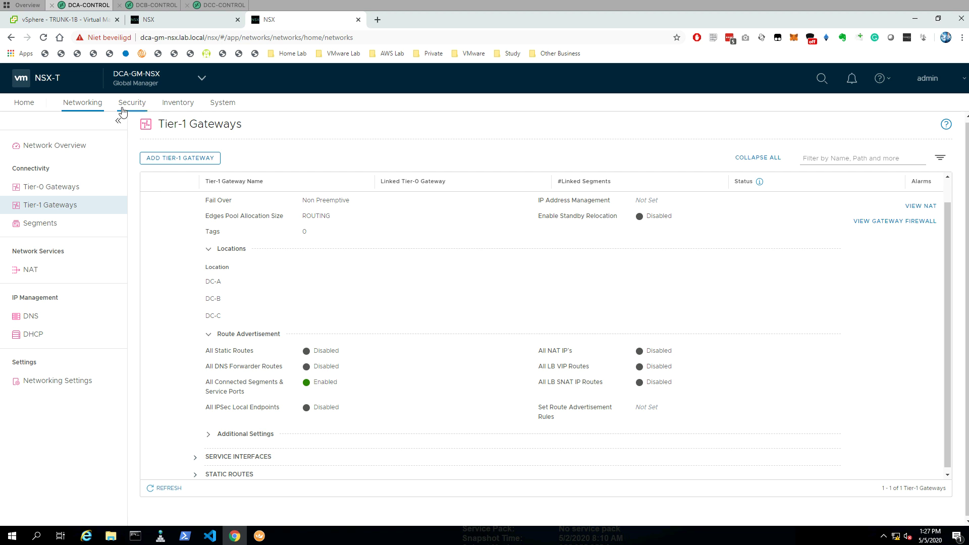
# - Switch to Royal TS and open a terminal session to DCA-EDGE-01
pyautogui.click(259, 535)
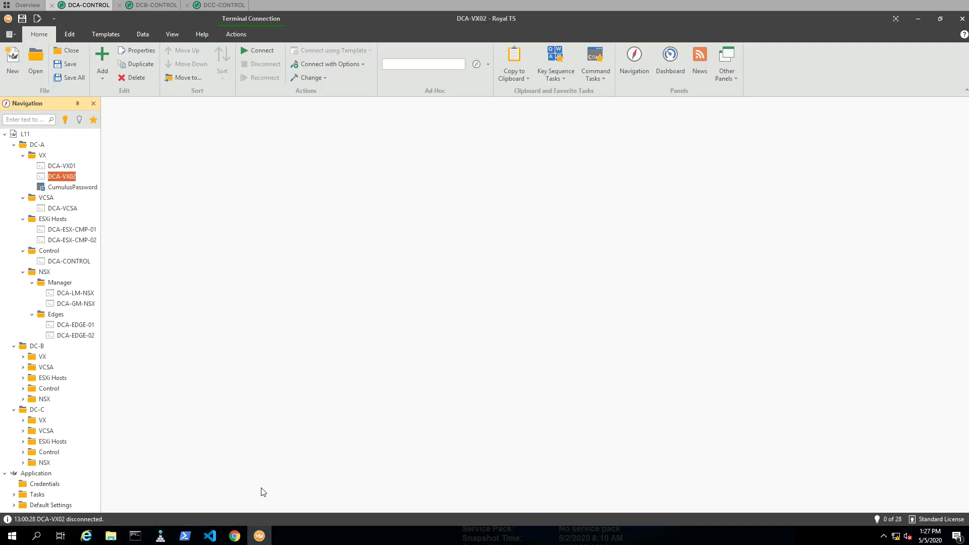
pyautogui.click(81, 326)
pyautogui.doubleClick(82, 326)
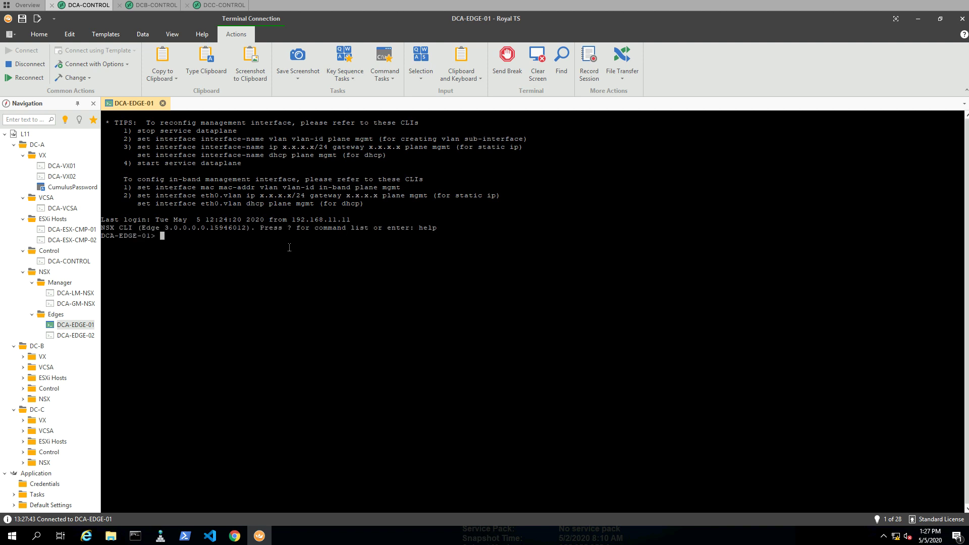
# - List the logical routers on DCA-EDGE-01 with get logical-router
pyautogui.write('get log')
pyautogui.press('Tab')
pyautogui.press('BackSpace')
pyautogui.press('BackSpace')
pyautogui.press('BackSpace')
pyautogui.press('BackSpace')
pyautogui.press('BackSpace')
pyautogui.press('BackSpace')
pyautogui.press('BackSpace')
pyautogui.write('gi')
pyautogui.press('Tab')
pyautogui.write('router')
pyautogui.press('Return')
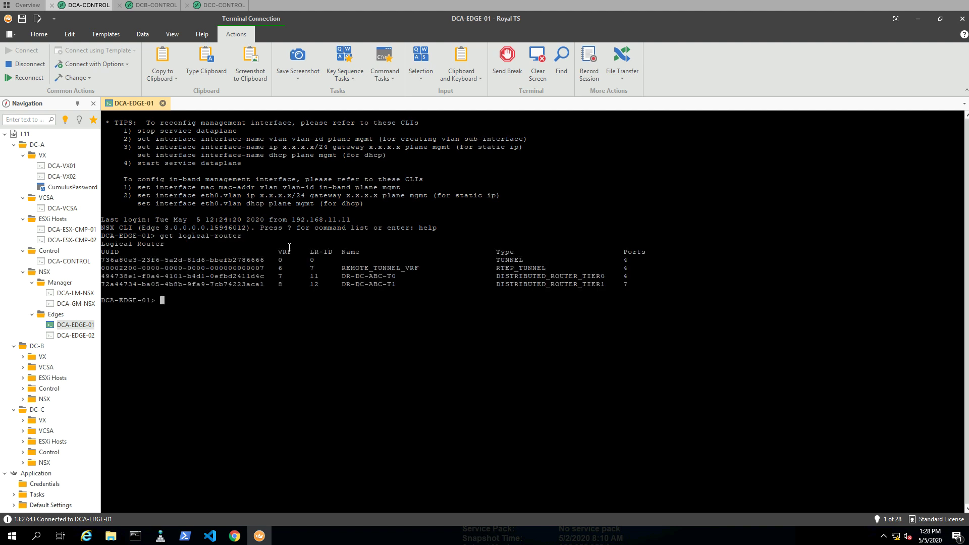
# - Enter vrf 7 for DR-DC-ABC-T0 on DCA-EDGE-01 and run get forwarding to examine the routes to the segment subnets
pyautogui.moveTo(401, 277); pyautogui.dragTo(279, 276)
pyautogui.click(312, 276)
pyautogui.click(259, 313)
pyautogui.write('vrf 7')
pyautogui.press('Return')
pyautogui.write('get forwarding')
pyautogui.press('Return')
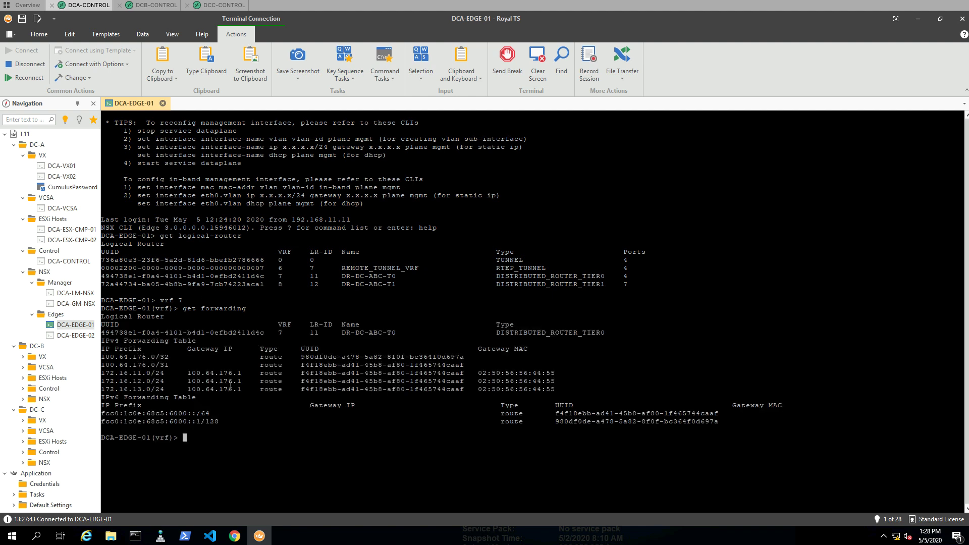
pyautogui.moveTo(253, 389); pyautogui.dragTo(164, 374)
pyautogui.click(101, 374)
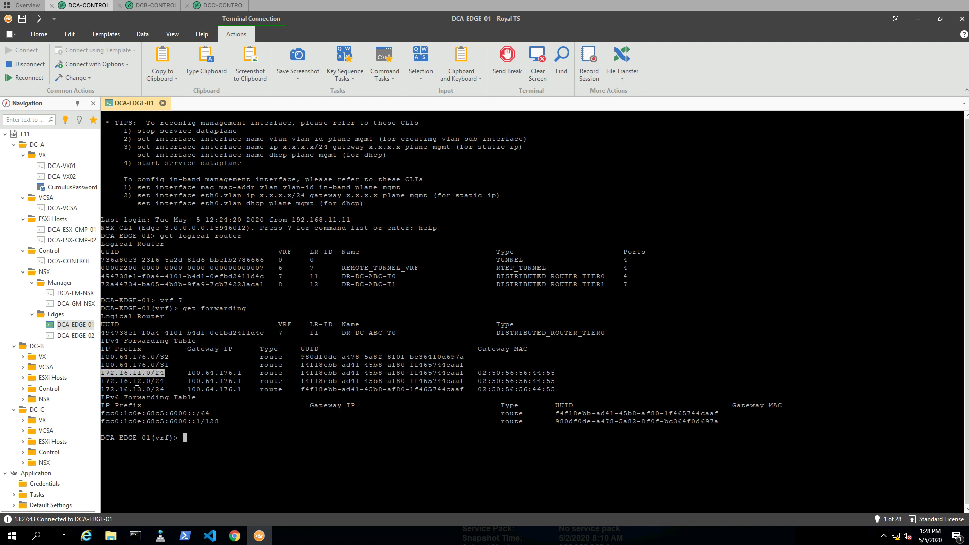
pyautogui.moveTo(101, 381); pyautogui.dragTo(166, 382)
pyautogui.click(180, 378)
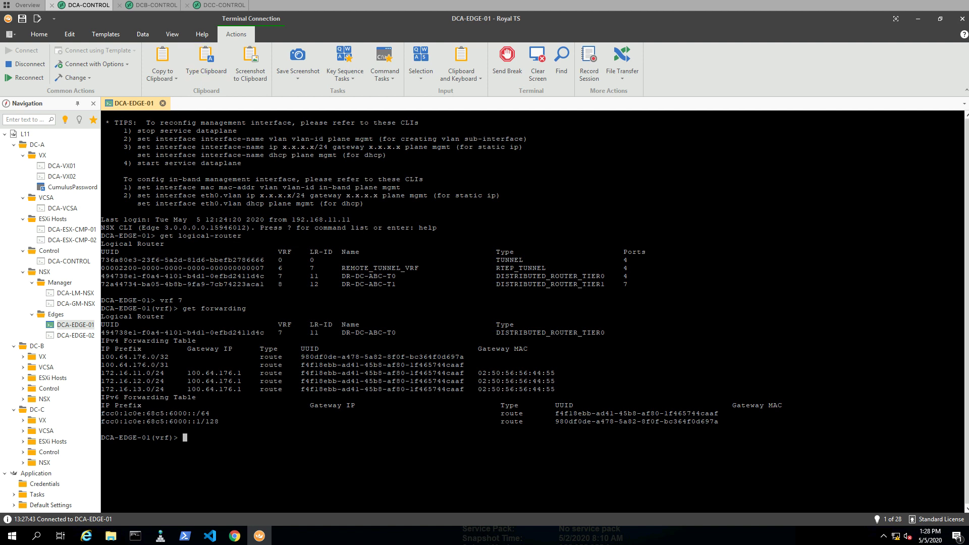
# - Switch to the DCC-CONTROL desktop and bring up Royal TS there
pyautogui.click(216, 6)
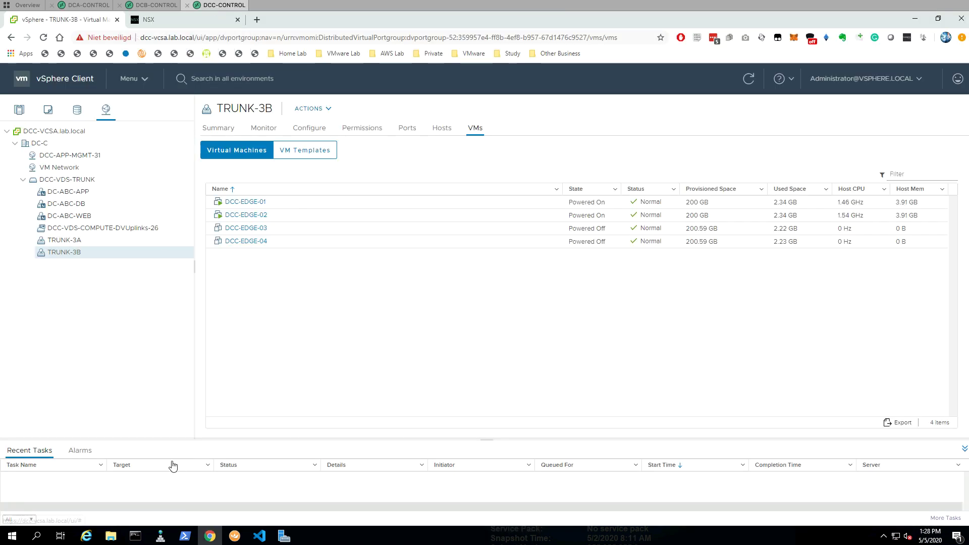
pyautogui.click(234, 536)
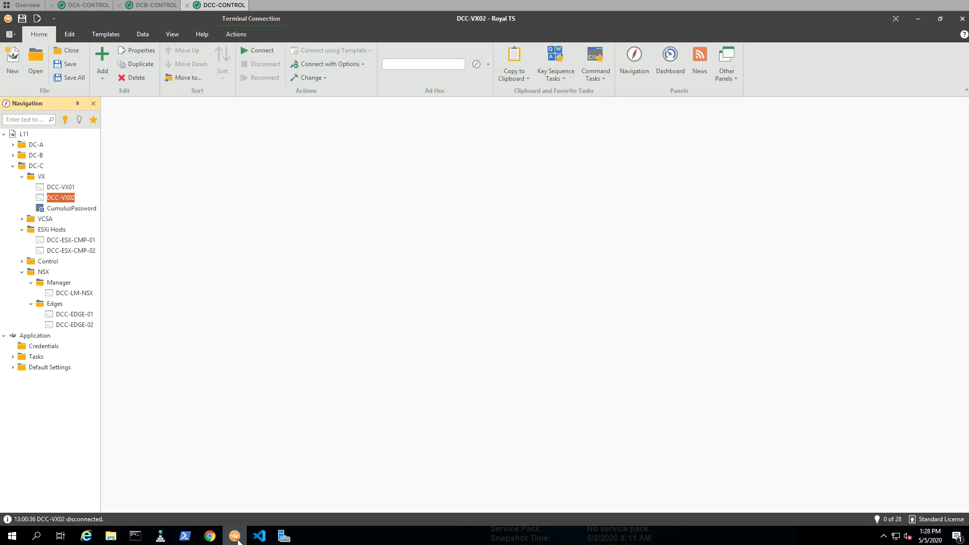
pyautogui.click(73, 314)
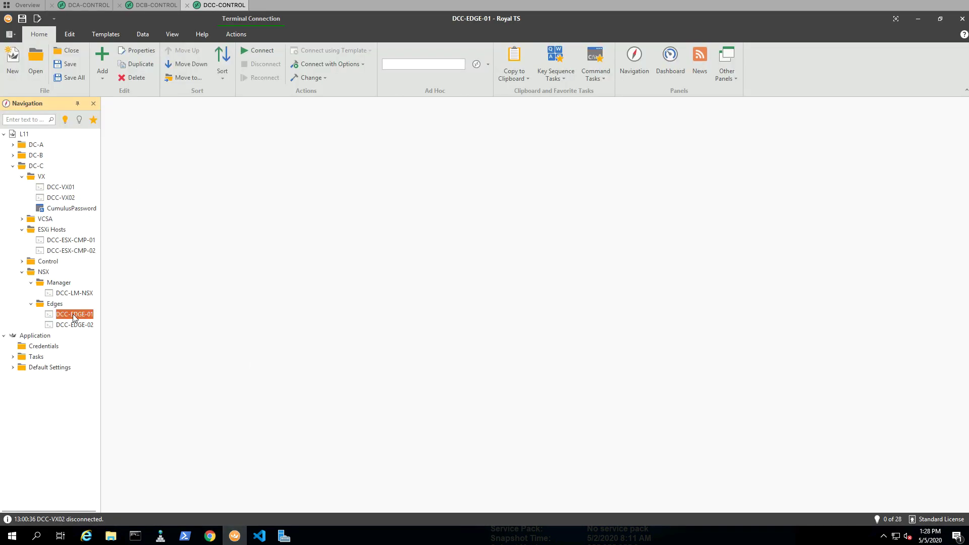
pyautogui.press('Return')
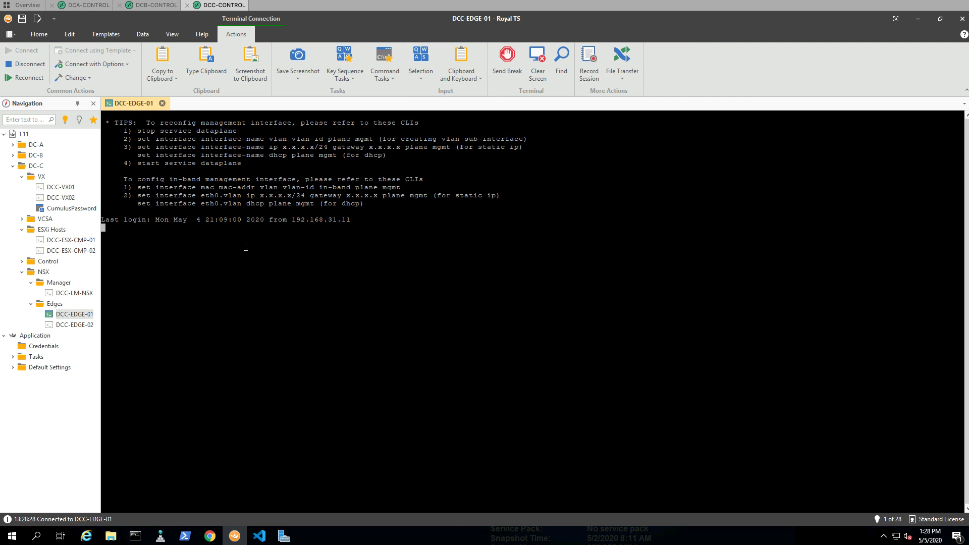
pyautogui.click(162, 104)
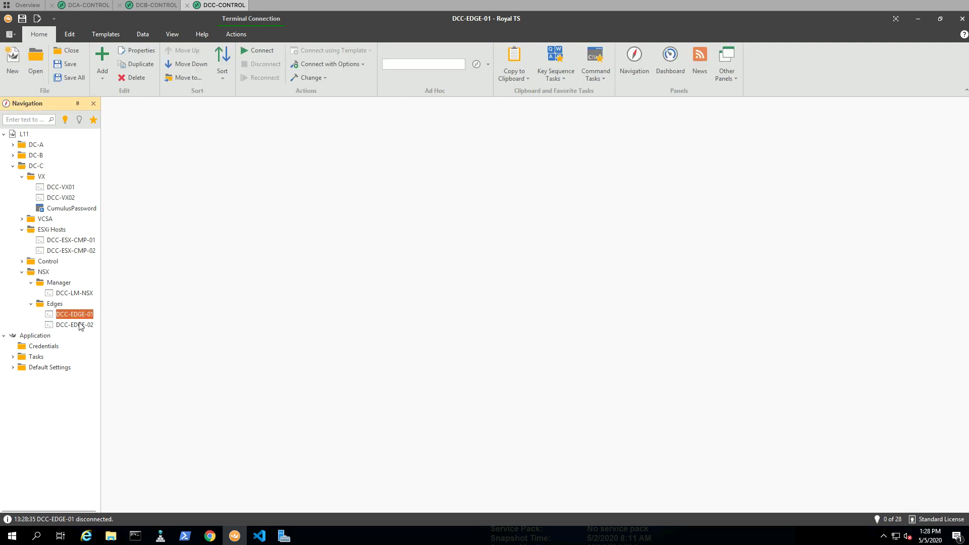
# - Open a terminal session to DCC-EDGE-02 and list its logical routers with get logical-router
pyautogui.doubleClick(77, 324)
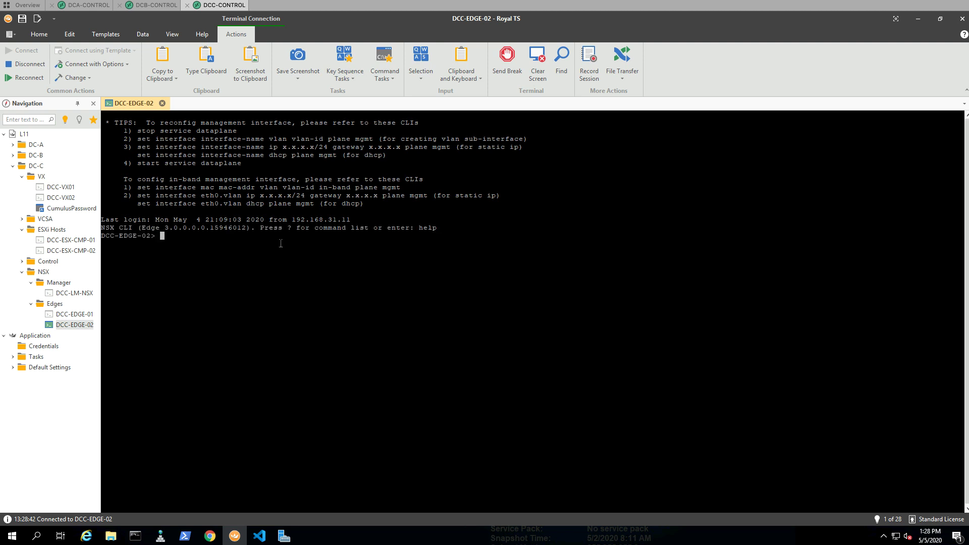
pyautogui.write('get logical-router')
pyautogui.press('Return')
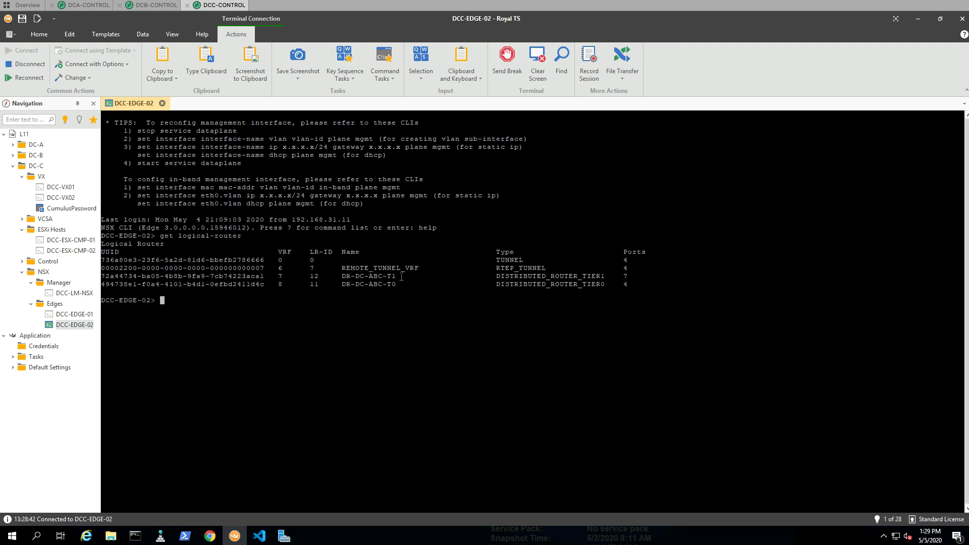
# - Enter vrf 8 for DR-DC-ABC-T0 on DCC-EDGE-02 and display its forwarding table with get forwarding
pyautogui.moveTo(396, 284); pyautogui.dragTo(280, 284)
pyautogui.click(281, 284)
pyautogui.write('vrf 8')
pyautogui.press('Return')
pyautogui.write('get forwarding')
pyautogui.press('Return')
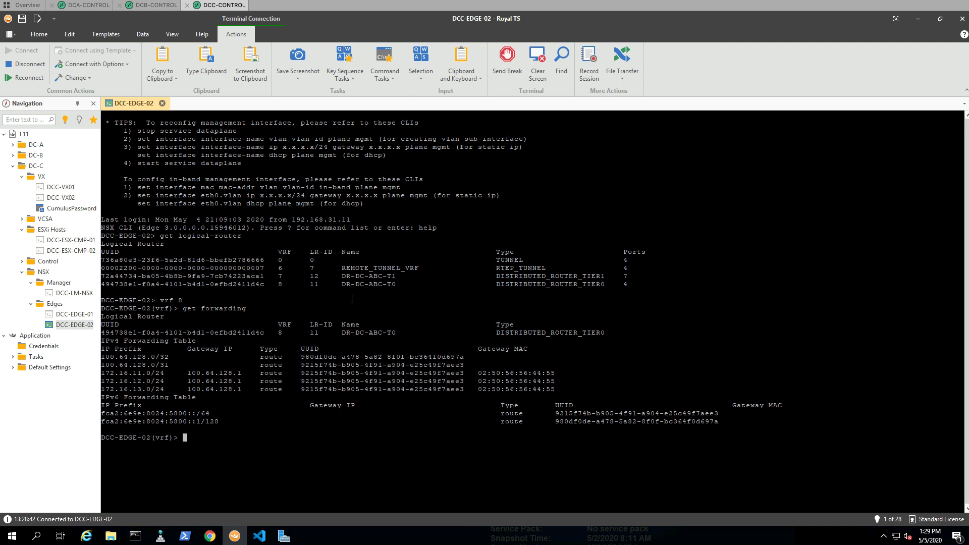
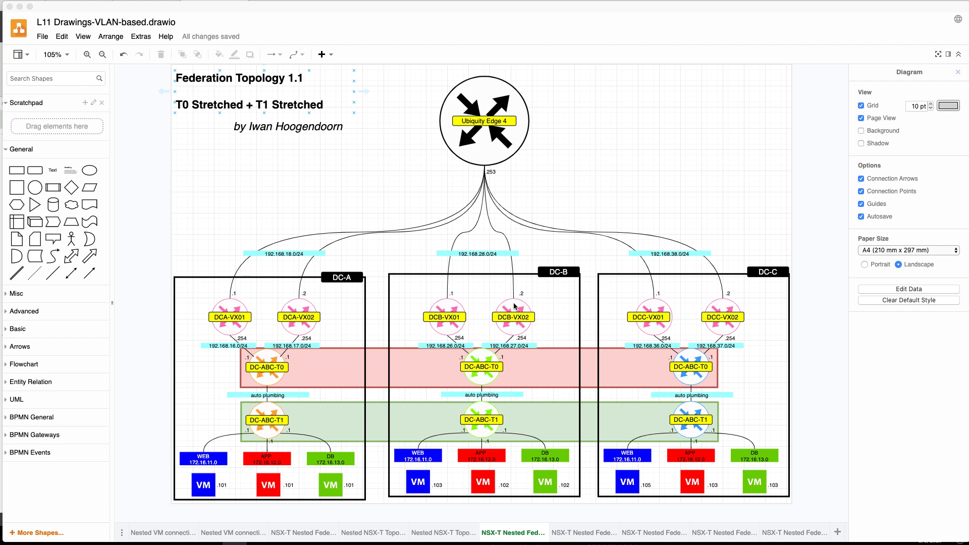
# - Close the DCC-EDGE-02 and DCA-EDGE-01 terminal sessions and return to the Global Manager's Tier-1 gateways on DCA-CONTROL
pyautogui.click(19, 7)
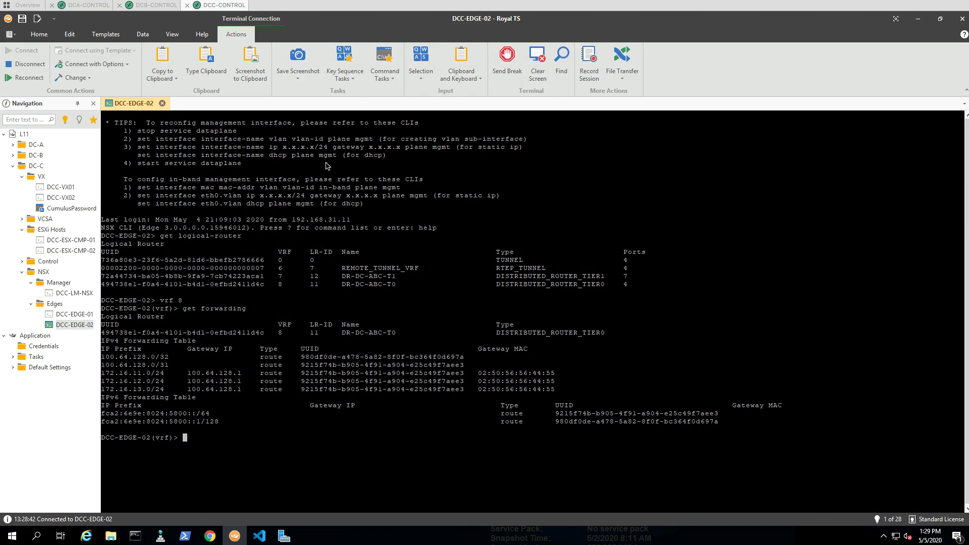
pyautogui.click(162, 104)
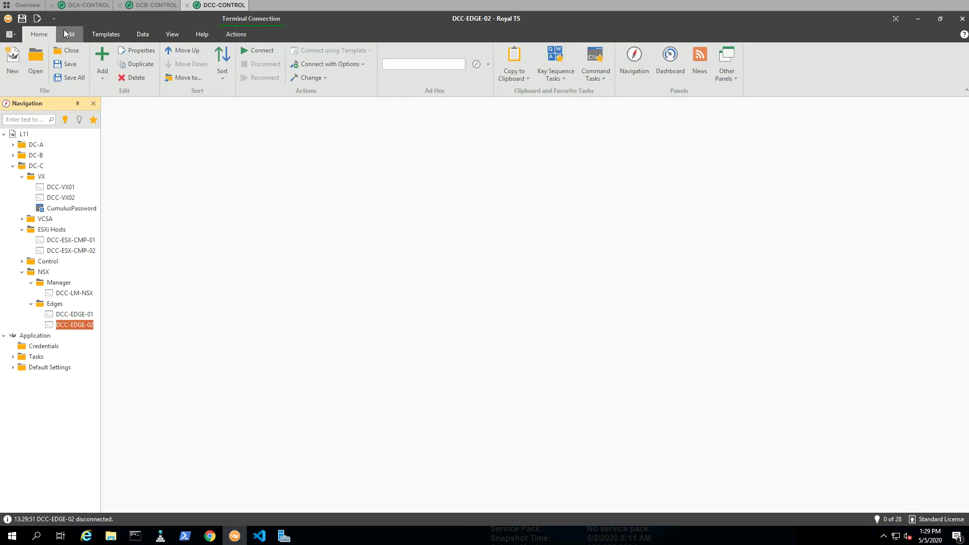
pyautogui.click(917, 22)
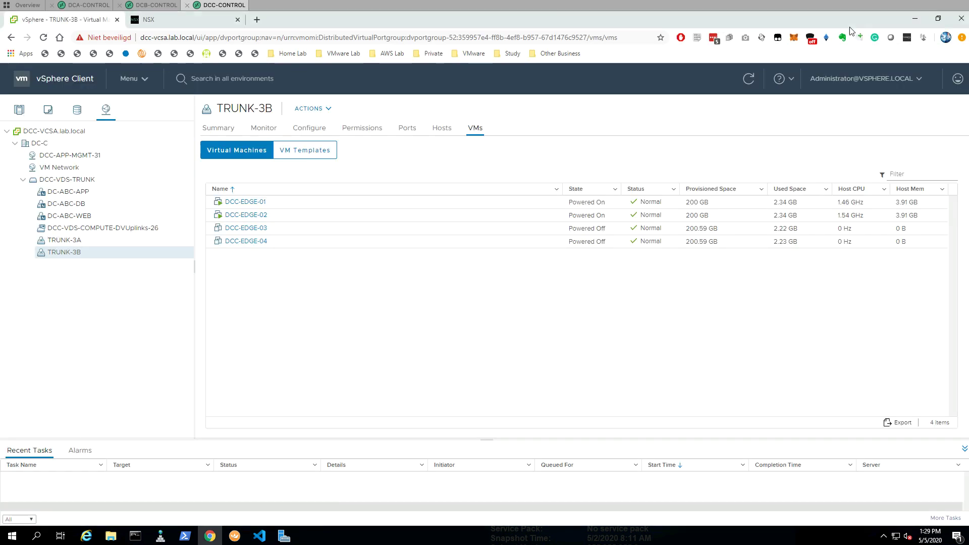
pyautogui.click(107, 3)
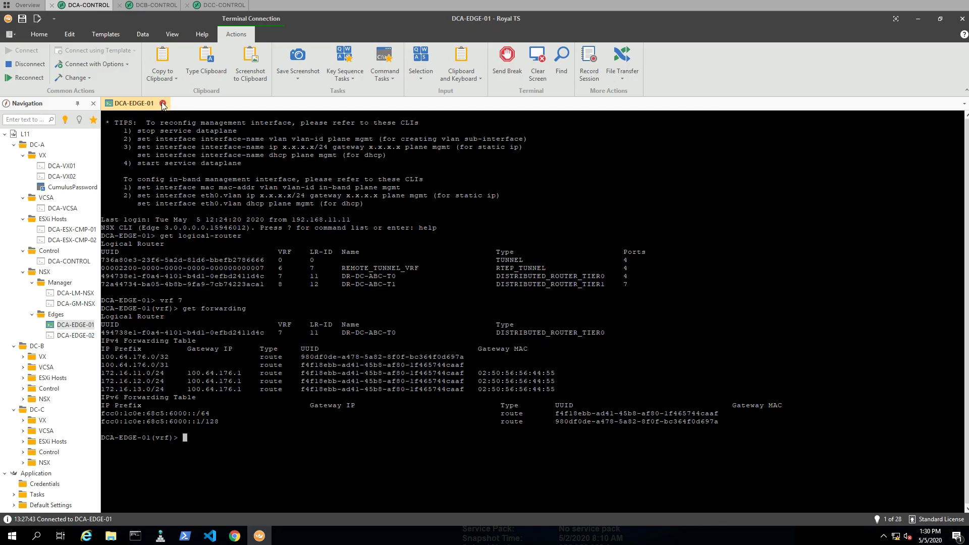
pyautogui.click(163, 102)
pyautogui.click(917, 19)
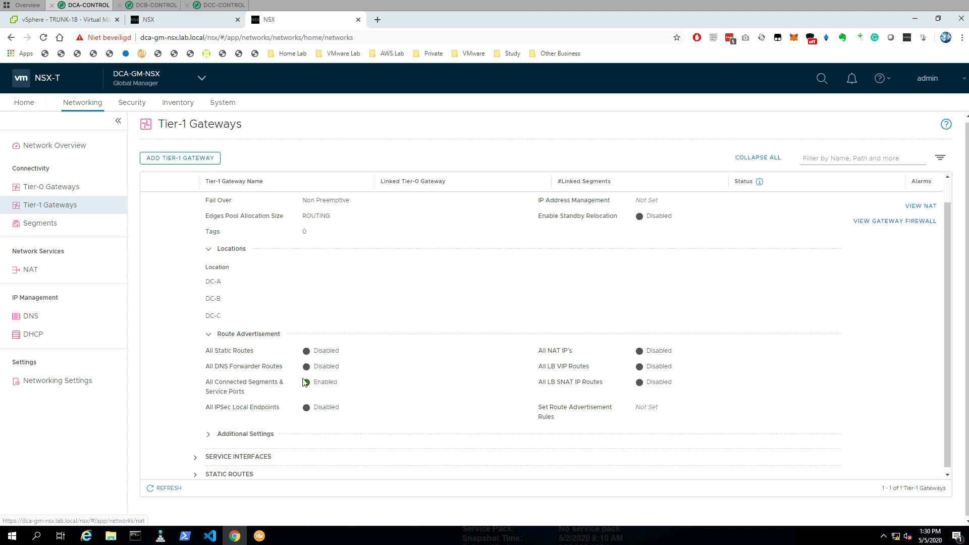
# - Open the Tier-0 gateway DC-ABC-T0 for editing
pyautogui.click(61, 193)
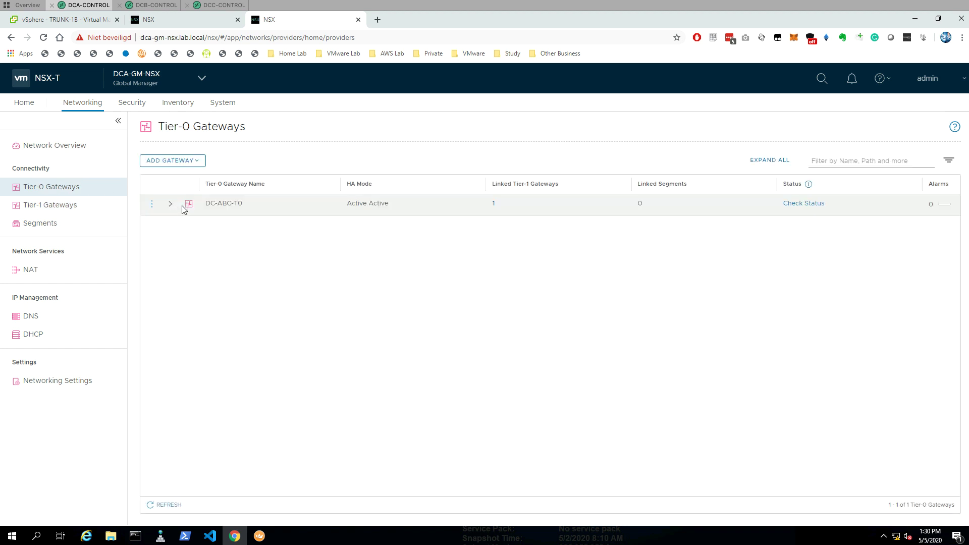
pyautogui.click(171, 206)
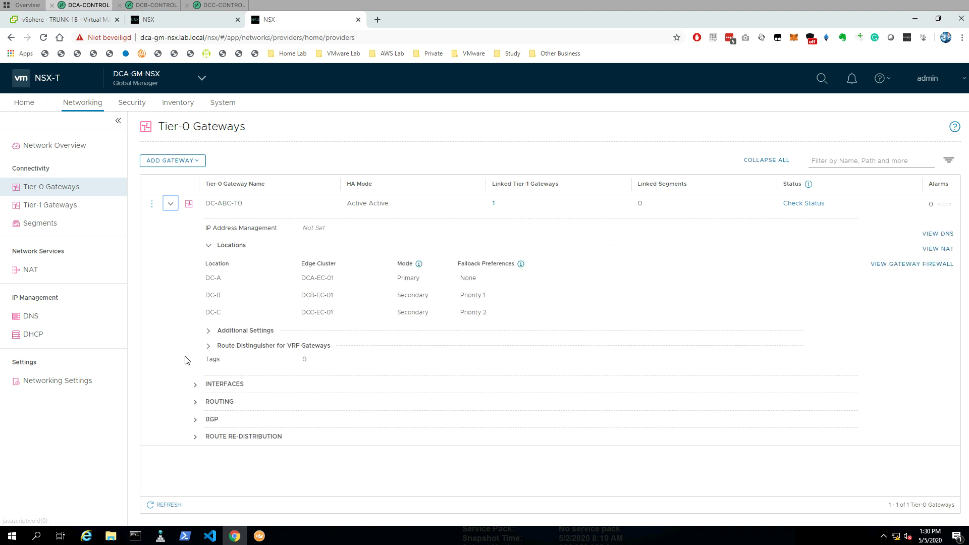
pyautogui.click(170, 204)
pyautogui.click(151, 204)
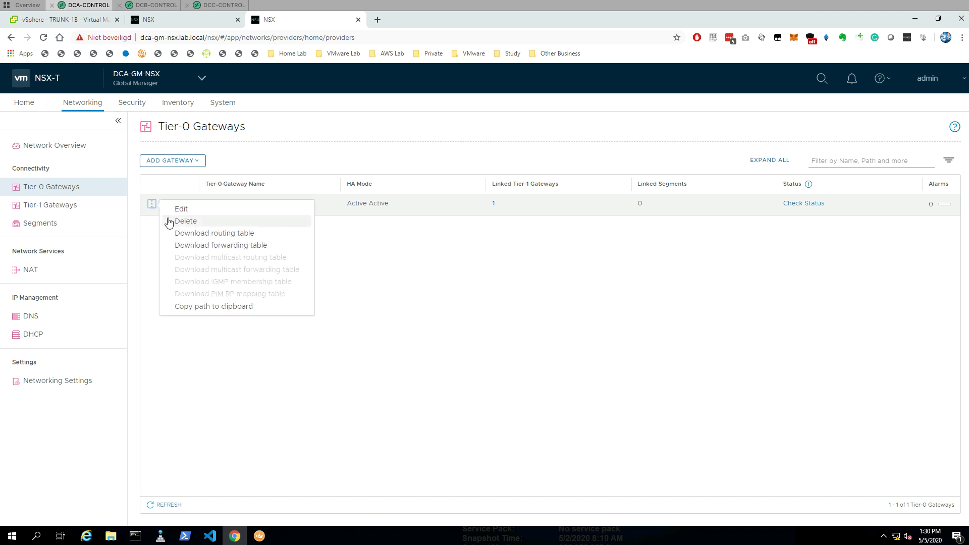
pyautogui.click(198, 211)
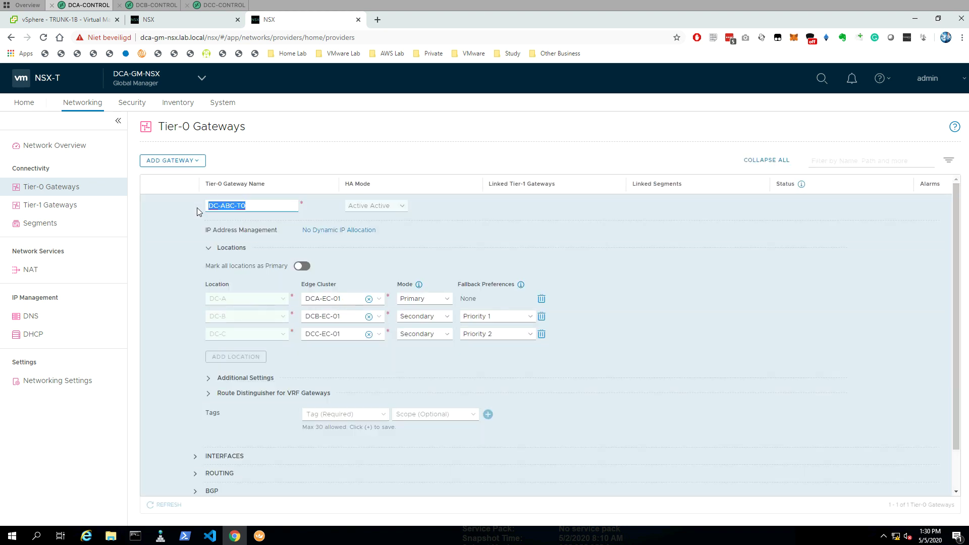
pyautogui.scroll(-1, 287, 265)
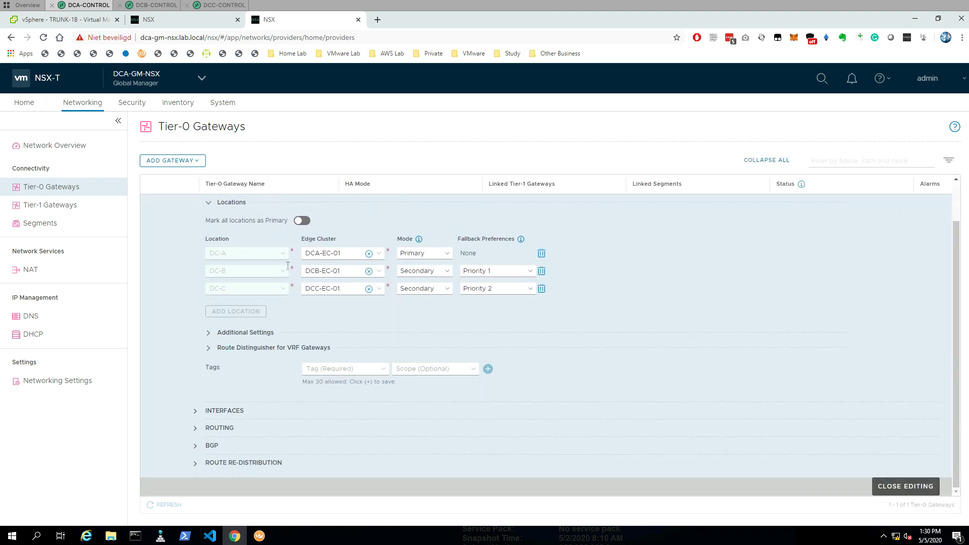
# - Expand the gateway's routing and BGP settings and look up the T0's AS number in the federation topology drawing
pyautogui.click(196, 430)
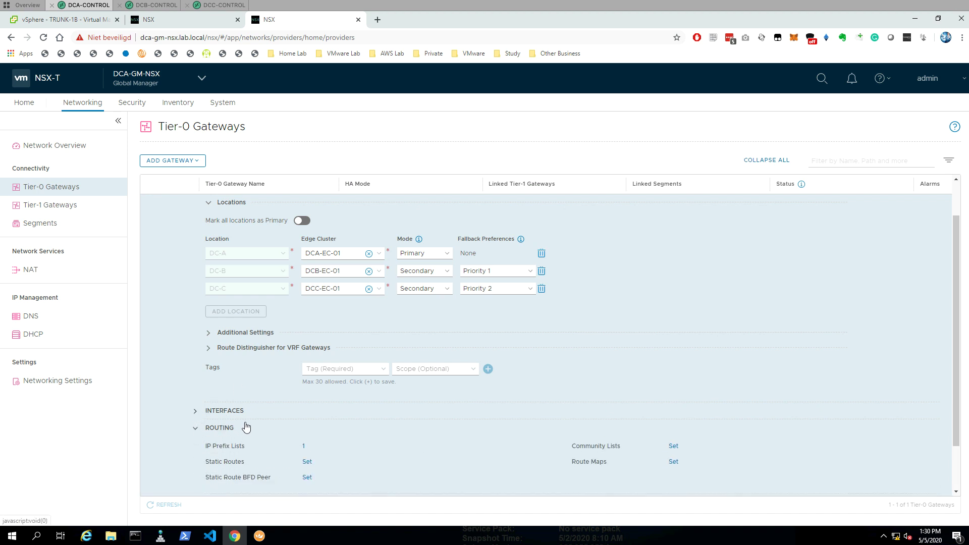
pyautogui.scroll(-1, 246, 425)
pyautogui.scroll(-1, 246, 423)
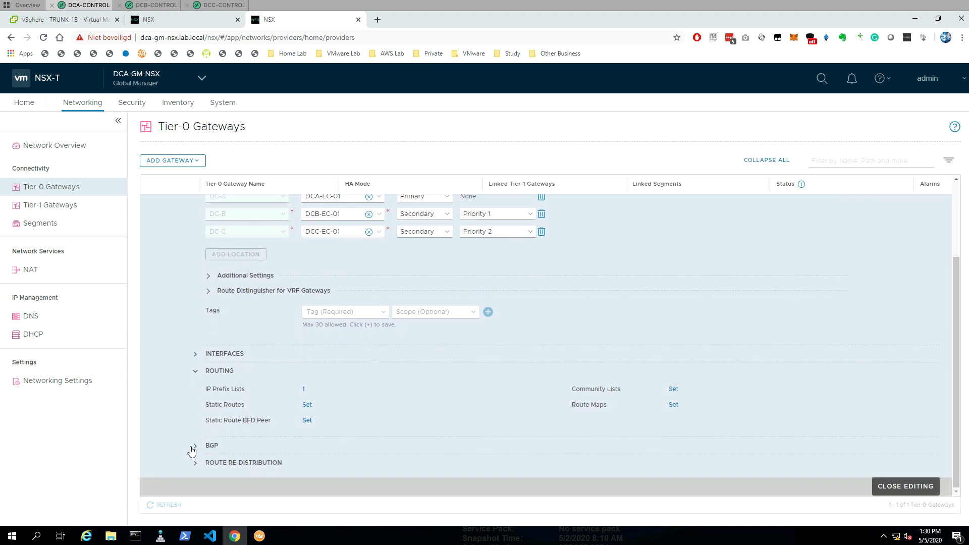
pyautogui.click(195, 449)
pyautogui.scroll(-1, 255, 377)
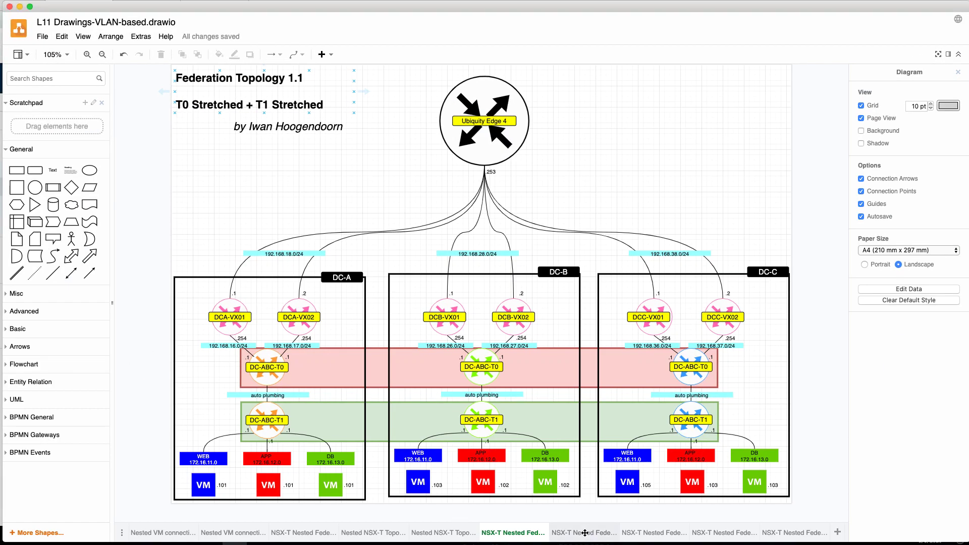
pyautogui.click(584, 533)
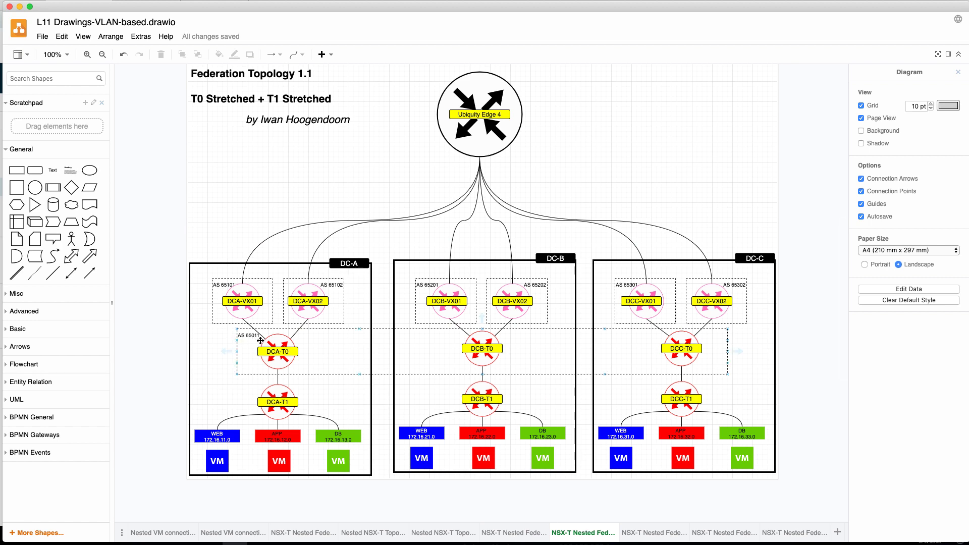
pyautogui.click(21, 7)
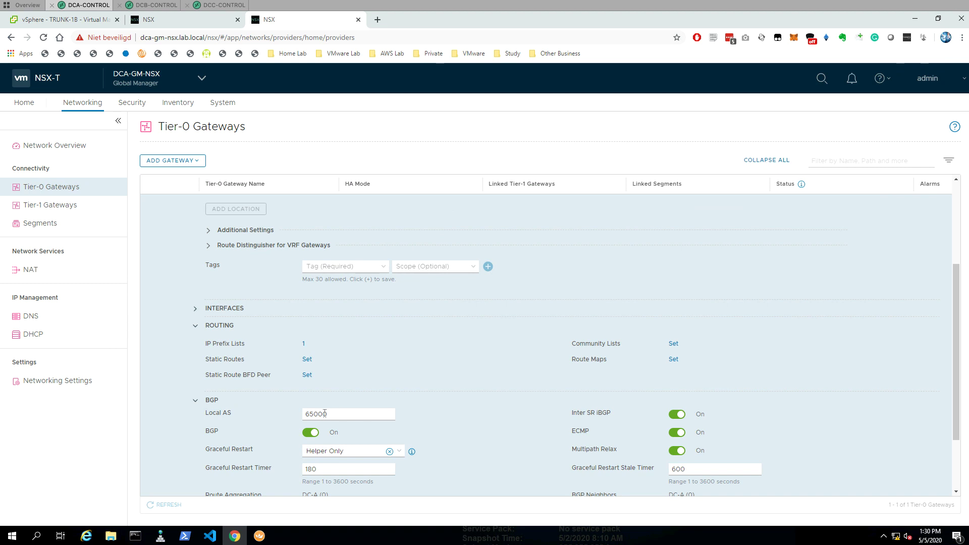
# - Set the BGP local AS of DC-ABC-T0 to 65011 and save the change
pyautogui.click(318, 414)
pyautogui.press('BackSpace')
pyautogui.press('BackSpace')
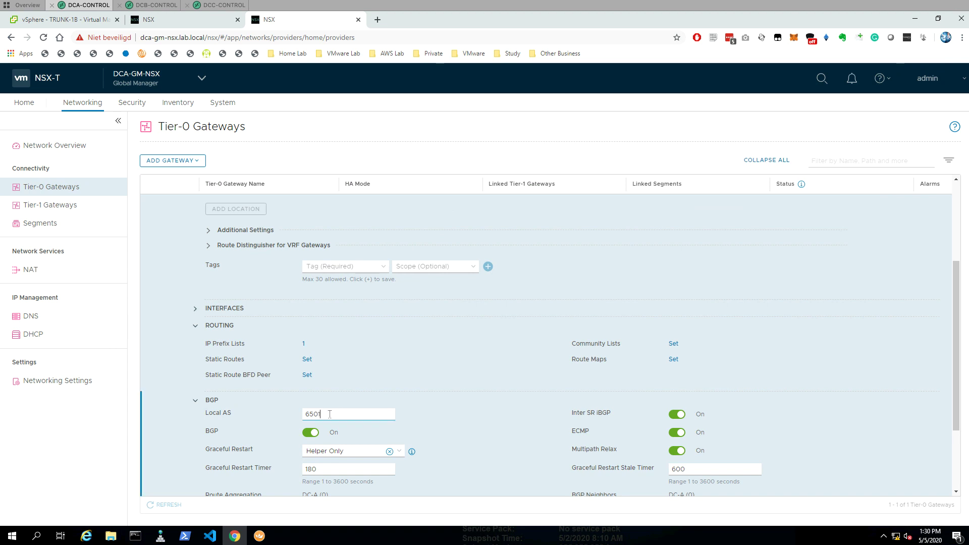
pyautogui.scroll(-2, 323, 413)
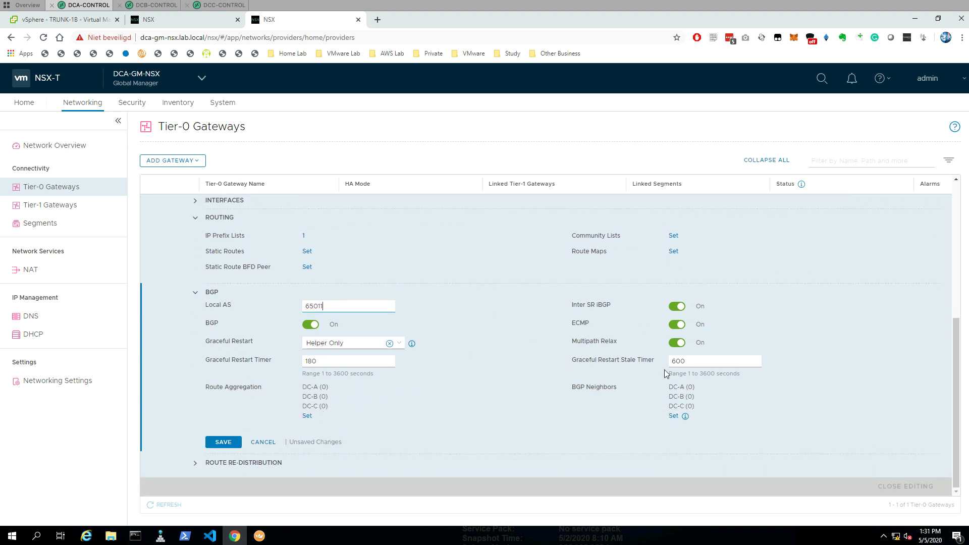
pyautogui.click(224, 442)
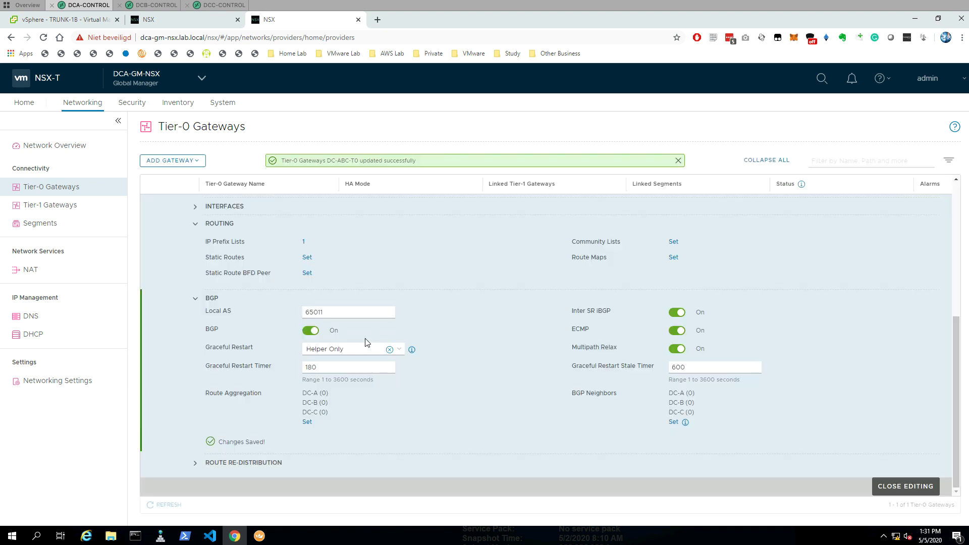
pyautogui.click(195, 225)
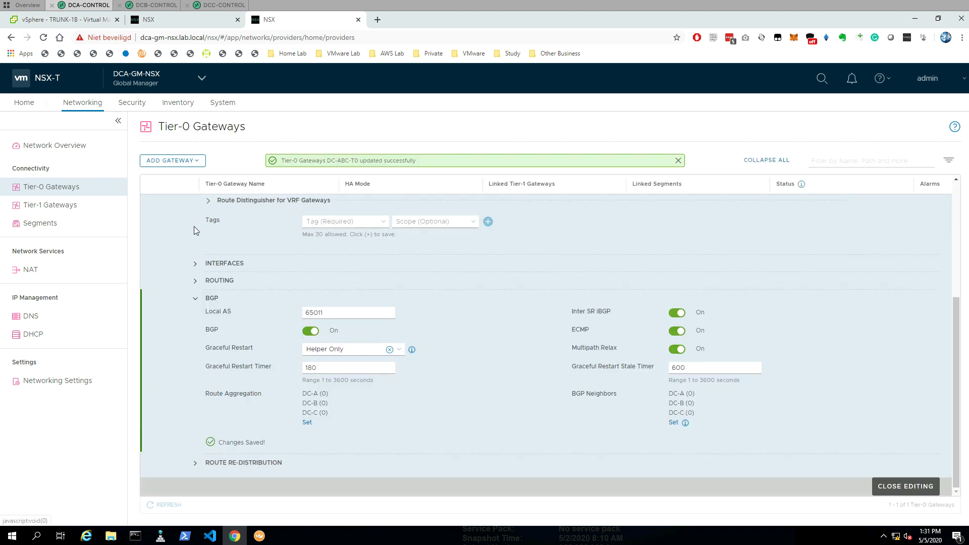
pyautogui.click(196, 264)
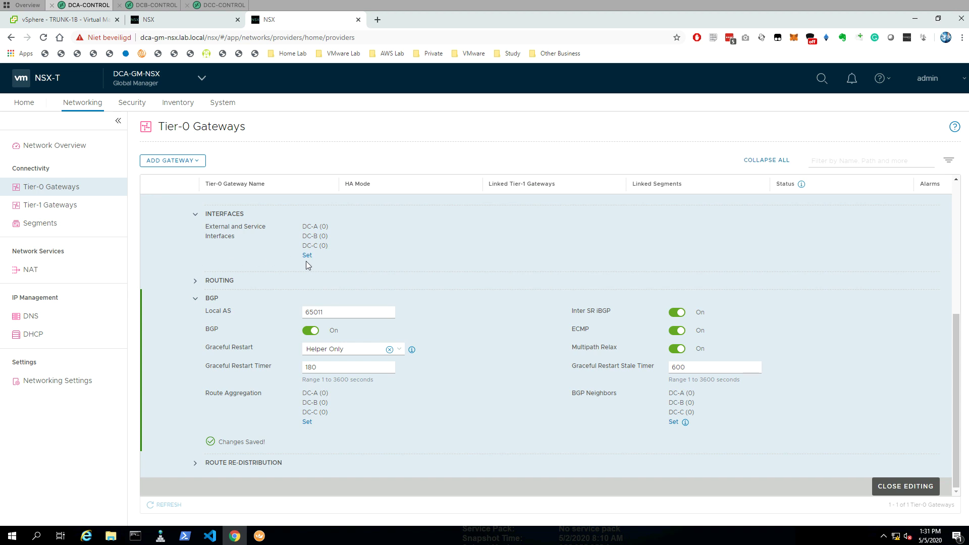
pyautogui.scroll(1, 263, 266)
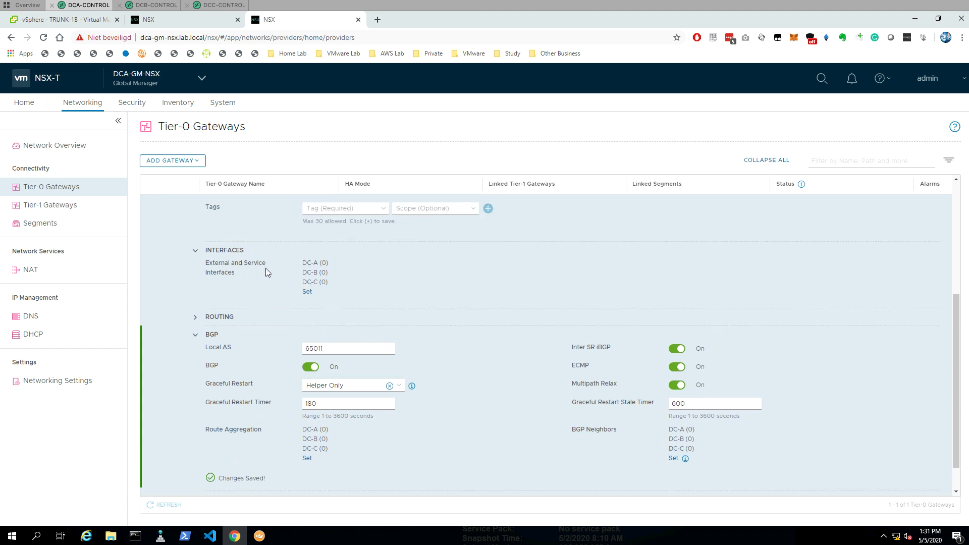
pyautogui.click(307, 292)
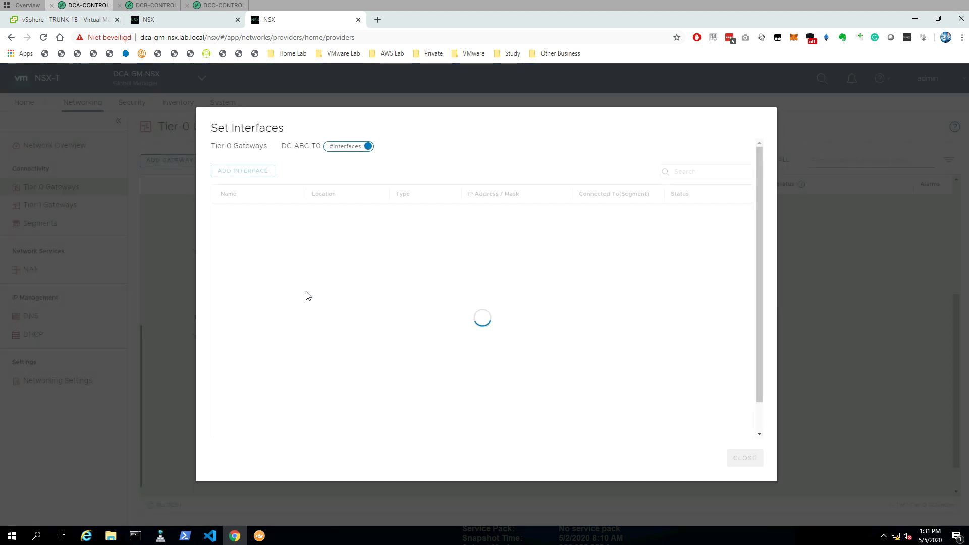
pyautogui.click(255, 176)
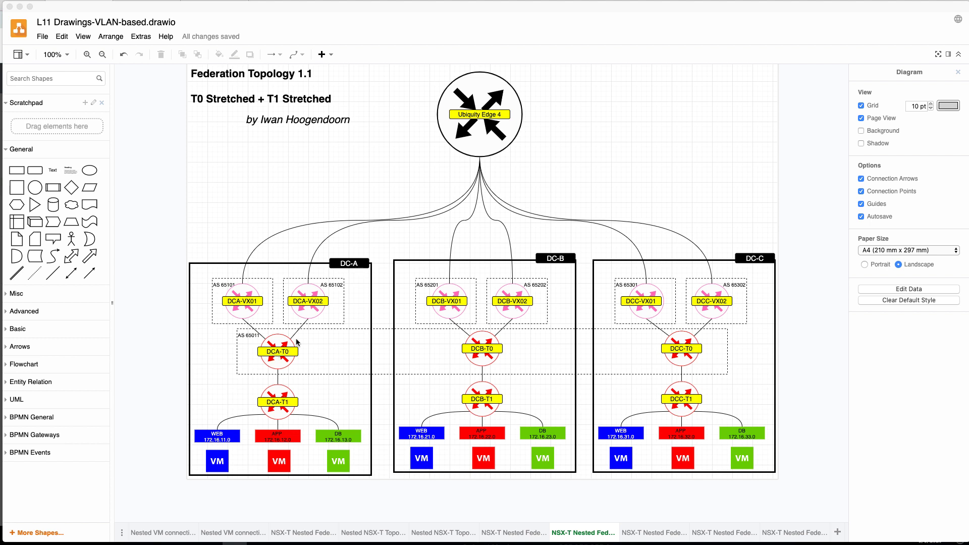
# - Examine the uplink subnets and addresses between the VX routers and DC-ABC-T0 in the topology drawing, and return to NSX
pyautogui.click(515, 535)
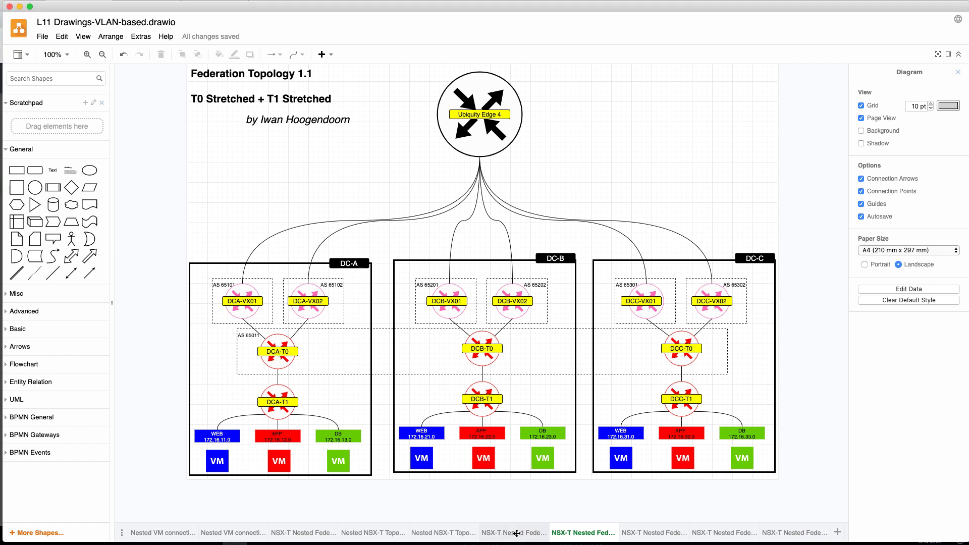
pyautogui.click(517, 534)
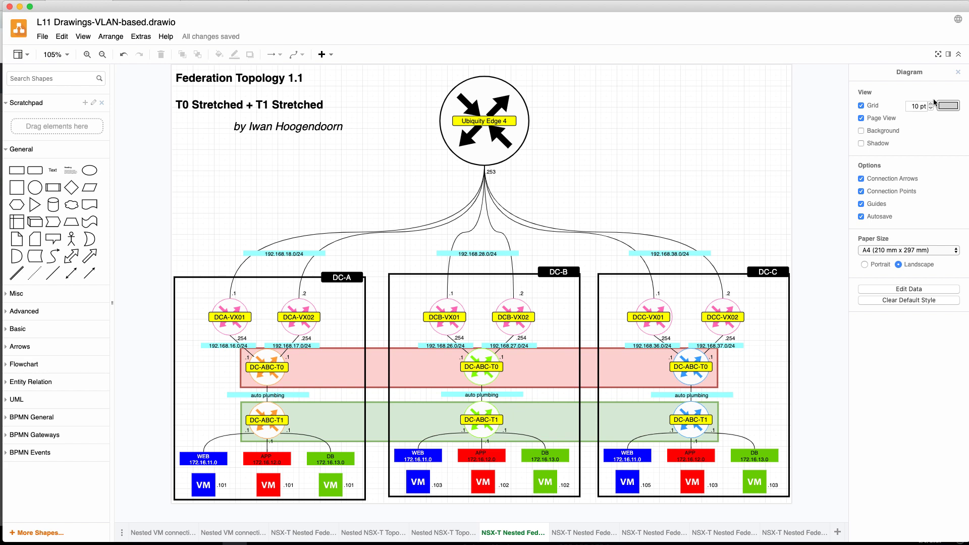
pyautogui.click(21, 7)
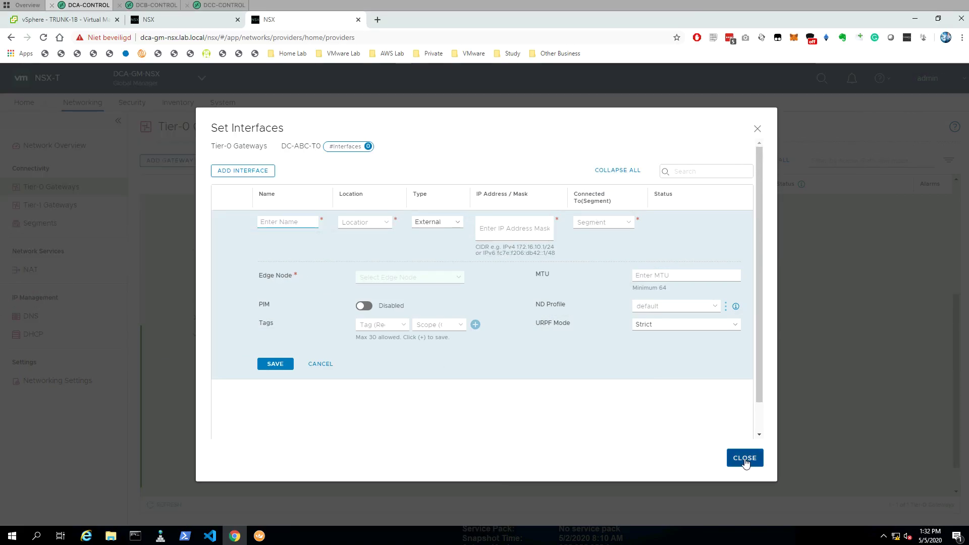
pyautogui.click(628, 226)
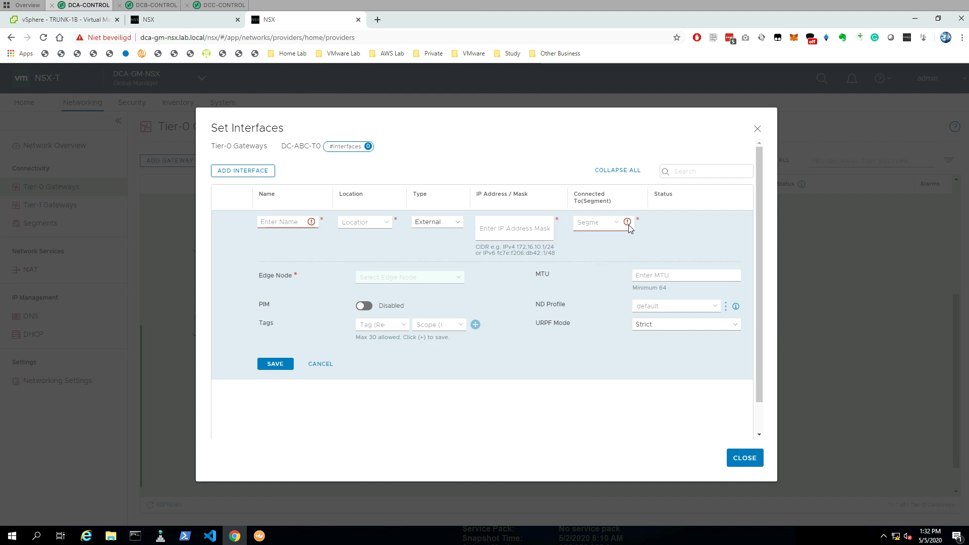
pyautogui.click(677, 241)
pyautogui.click(746, 458)
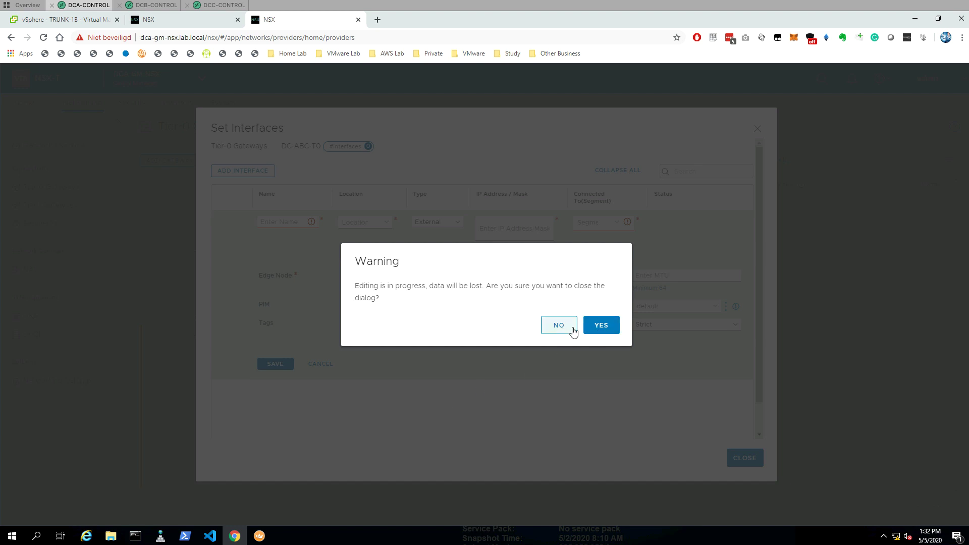
pyautogui.click(600, 327)
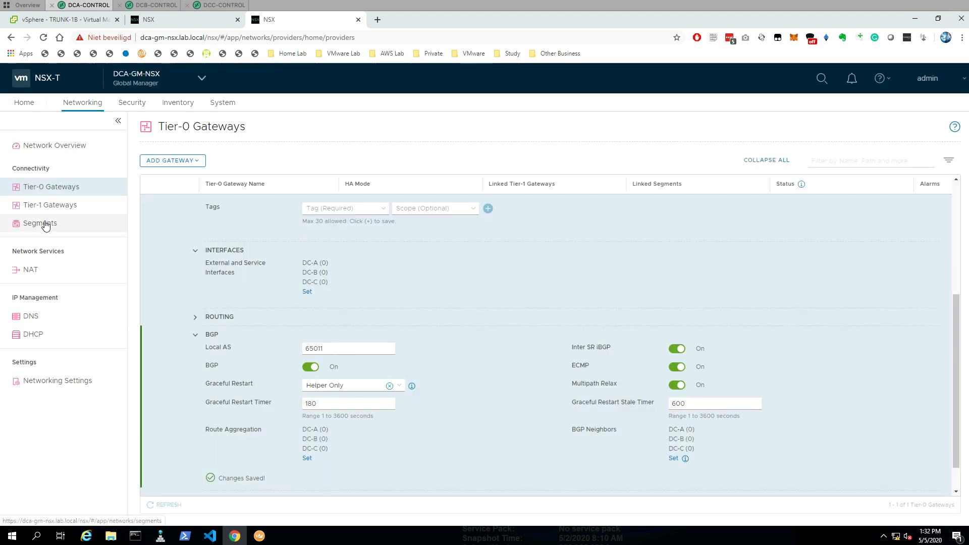
# - Leave the Tier-0 gateway editing, start a new segment named DC-A-UP-01 and copy its name
pyautogui.click(43, 222)
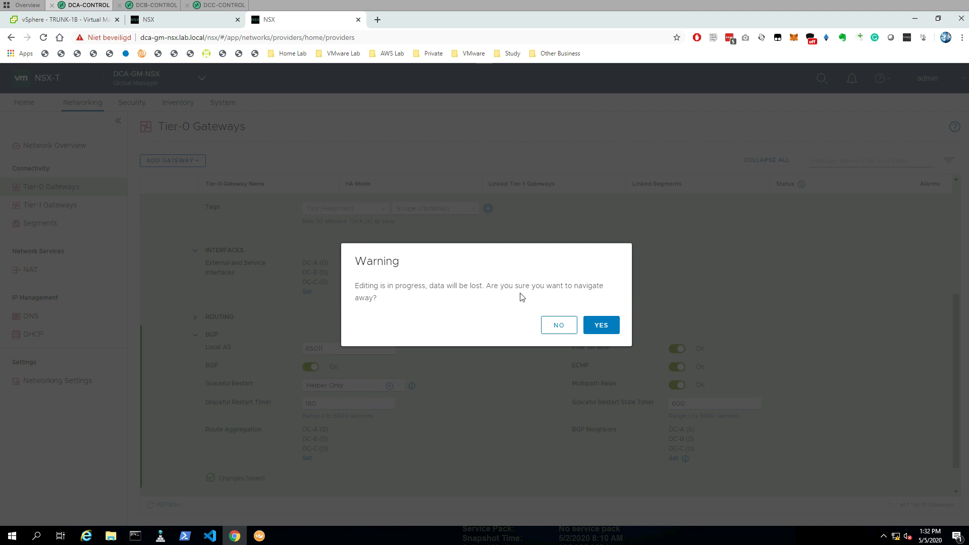
pyautogui.click(600, 326)
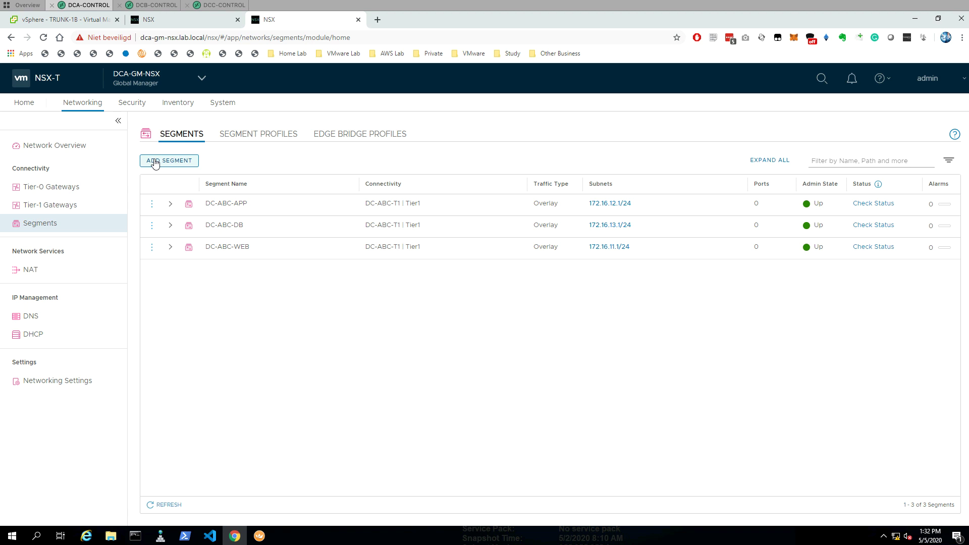
pyautogui.click(155, 161)
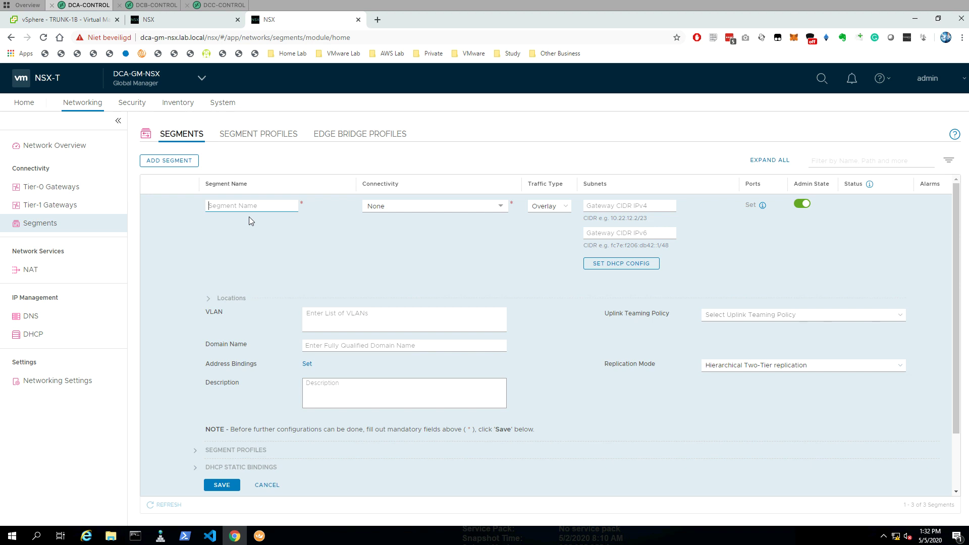
pyautogui.write('DC')
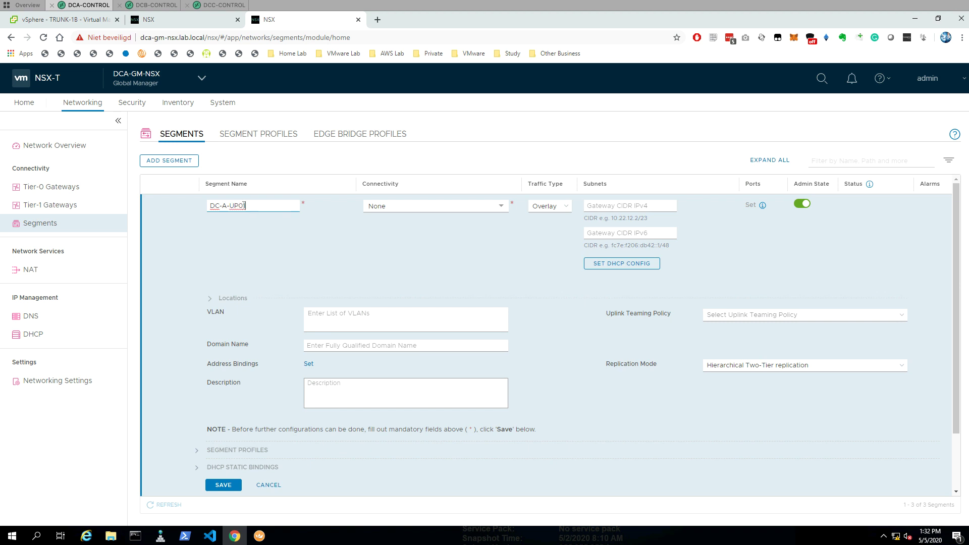
pyautogui.write('-')
pyautogui.moveTo(265, 209); pyautogui.dragTo(207, 206)
pyautogui.rightClick(236, 207)
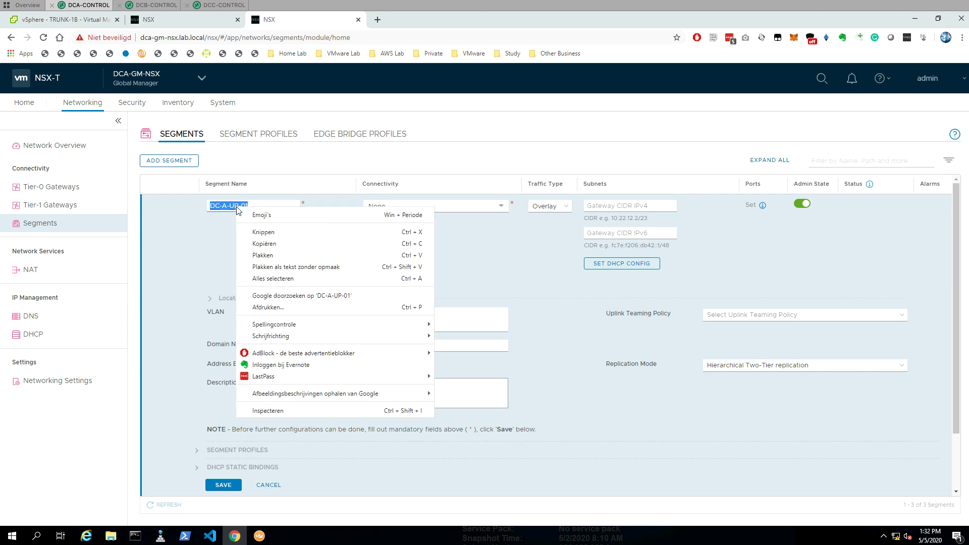
pyautogui.click(273, 244)
# - Keep the segment's connectivity at None, set its traffic type to VLAN and choose DC-A as its location
pyautogui.click(414, 207)
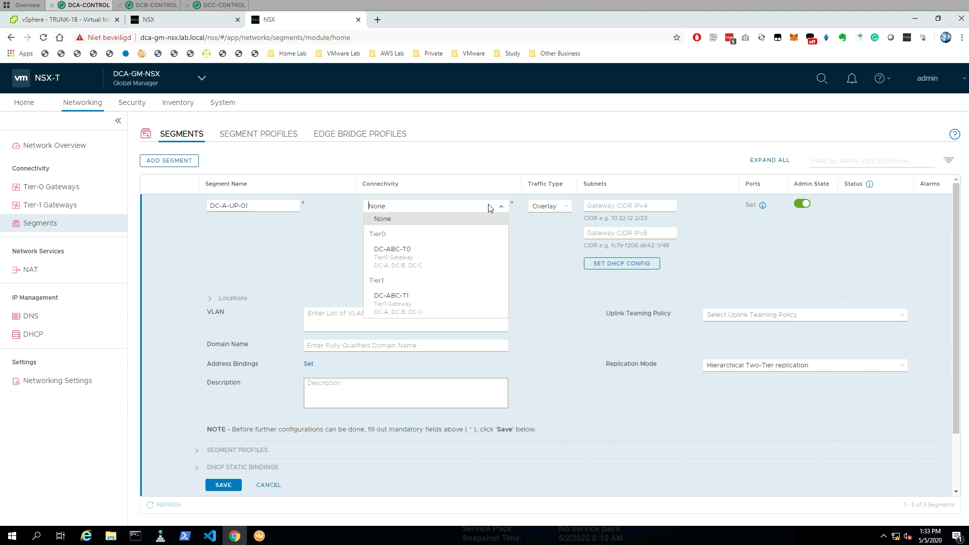
pyautogui.click(499, 209)
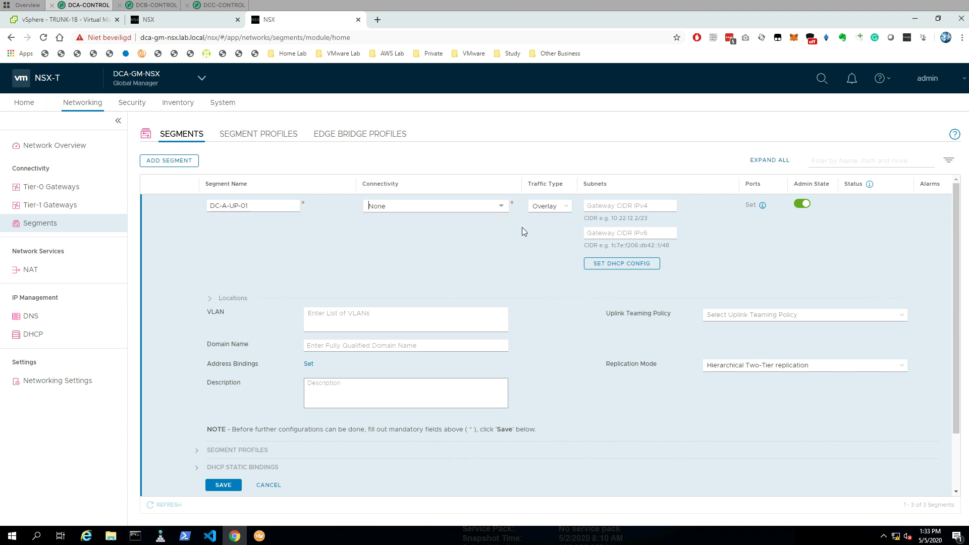
pyautogui.click(566, 207)
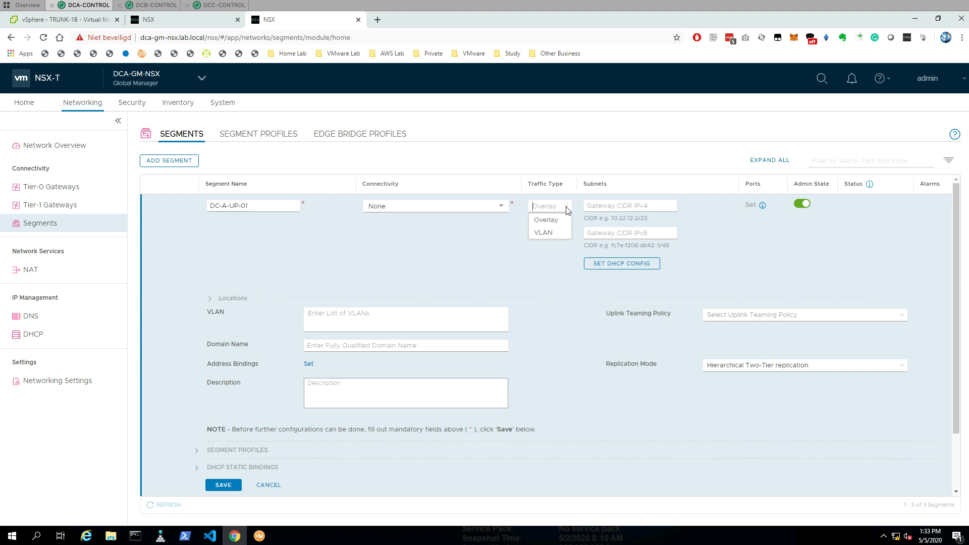
pyautogui.click(544, 233)
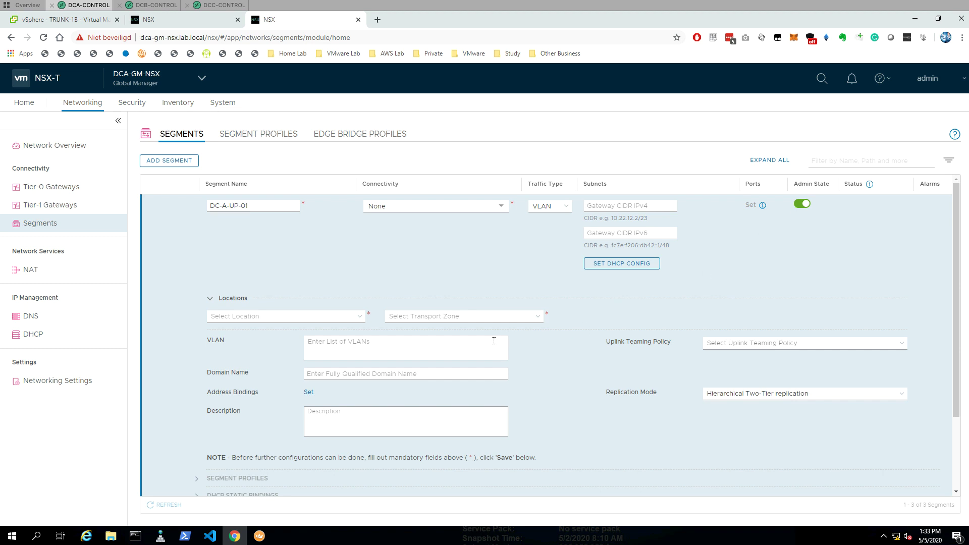
pyautogui.click(360, 316)
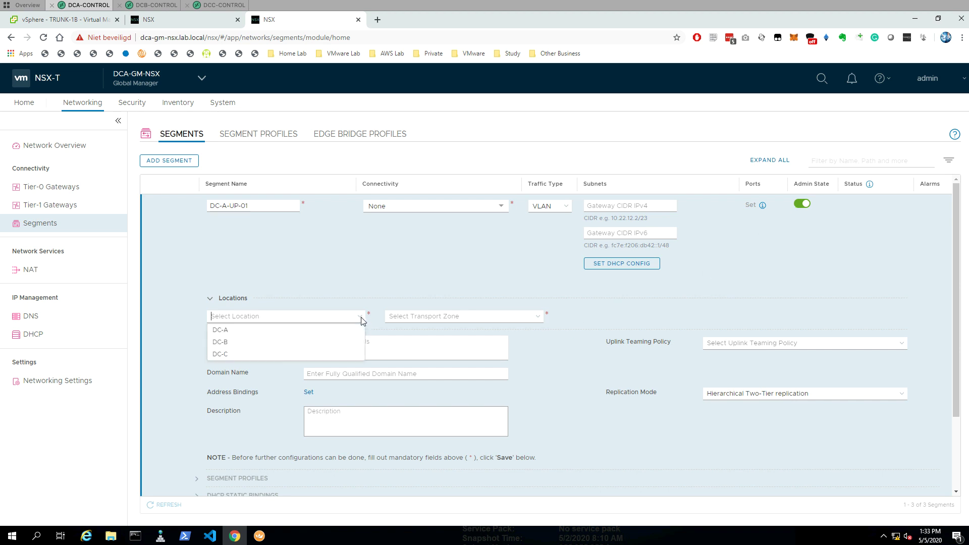
pyautogui.click(288, 332)
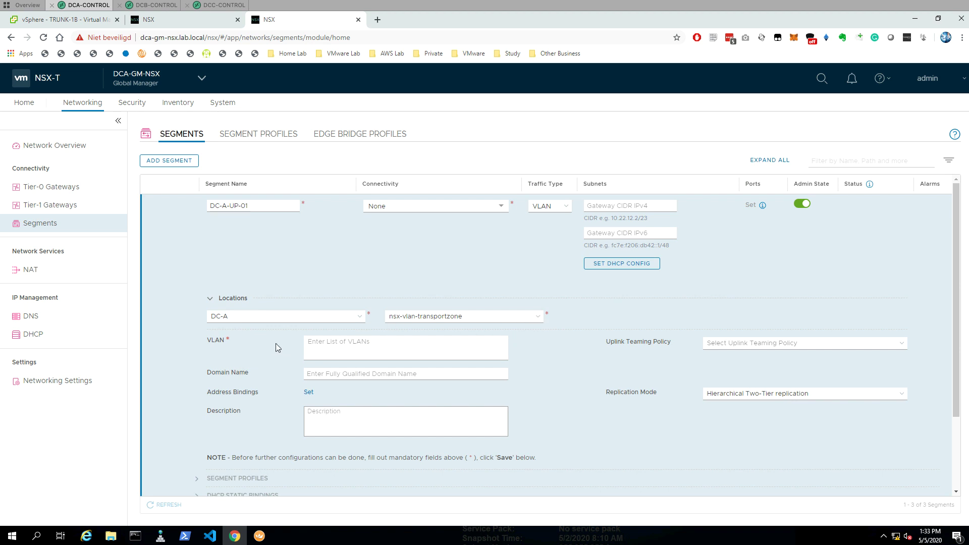
# - Assign VLAN 116 to the DC-A-UP-01 segment
pyautogui.click(337, 341)
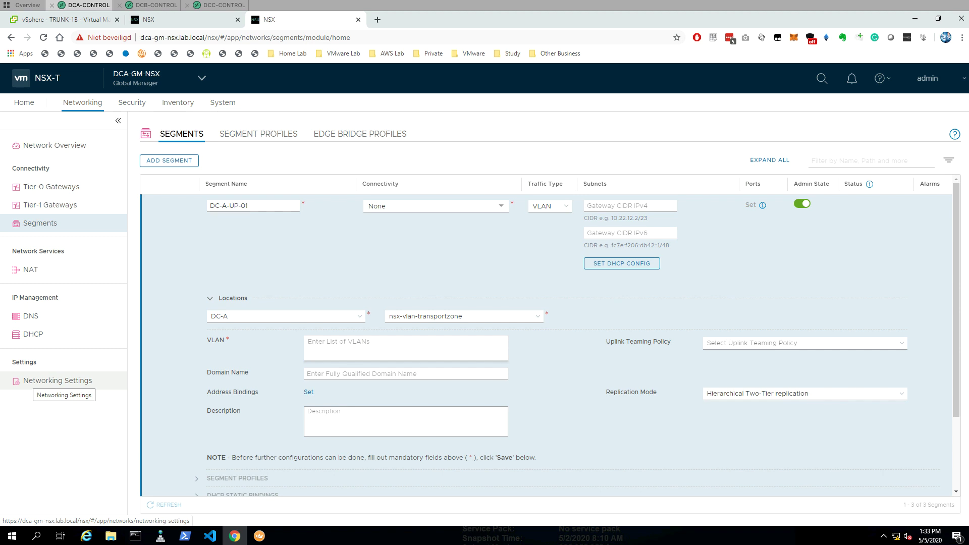
pyautogui.click(309, 341)
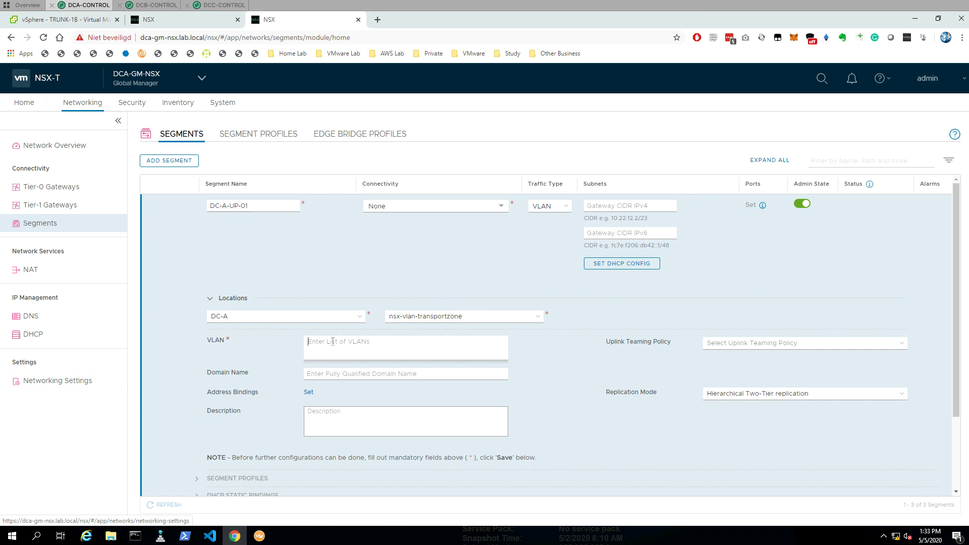
pyautogui.write('116')
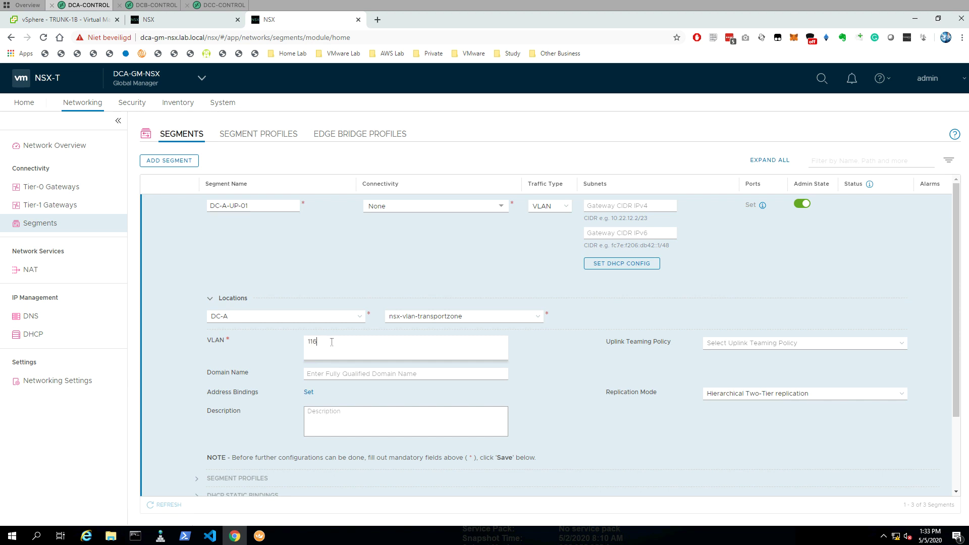
pyautogui.press('Return')
pyautogui.scroll(-1, 272, 379)
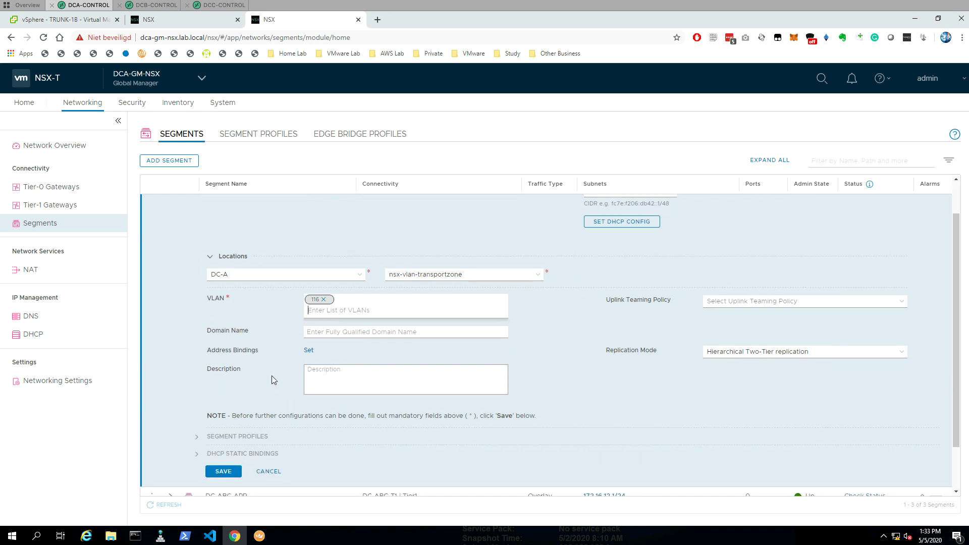
pyautogui.scroll(1, 271, 377)
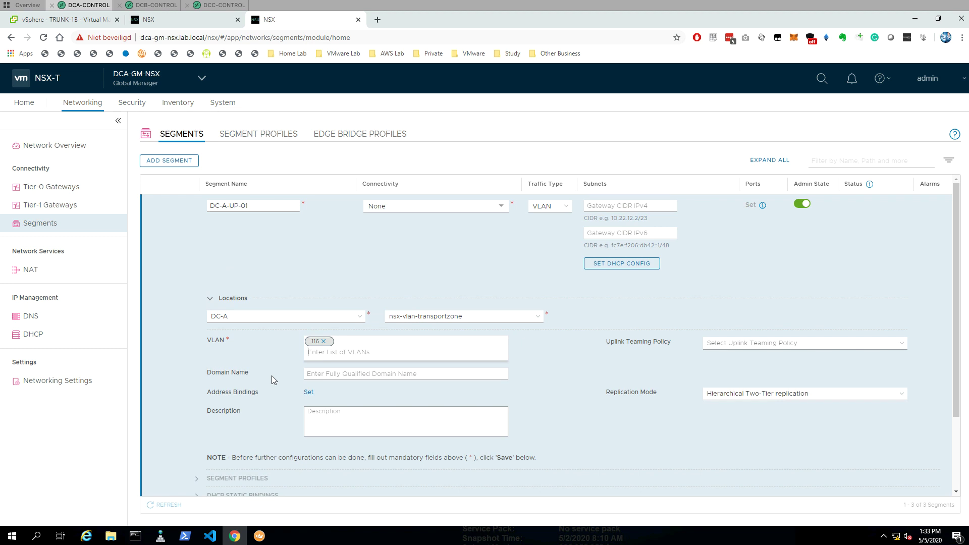
# - Copy the segment name DC-A-UP-01, save the segment and decline to continue configuring it
pyautogui.tripleClick(259, 206)
pyautogui.rightClick(220, 204)
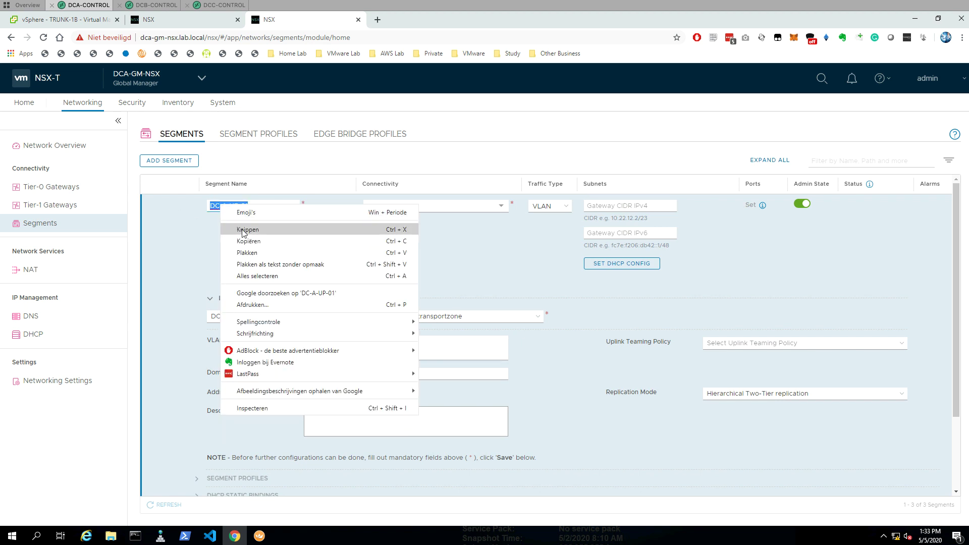
pyautogui.click(248, 240)
pyautogui.scroll(-2, 221, 444)
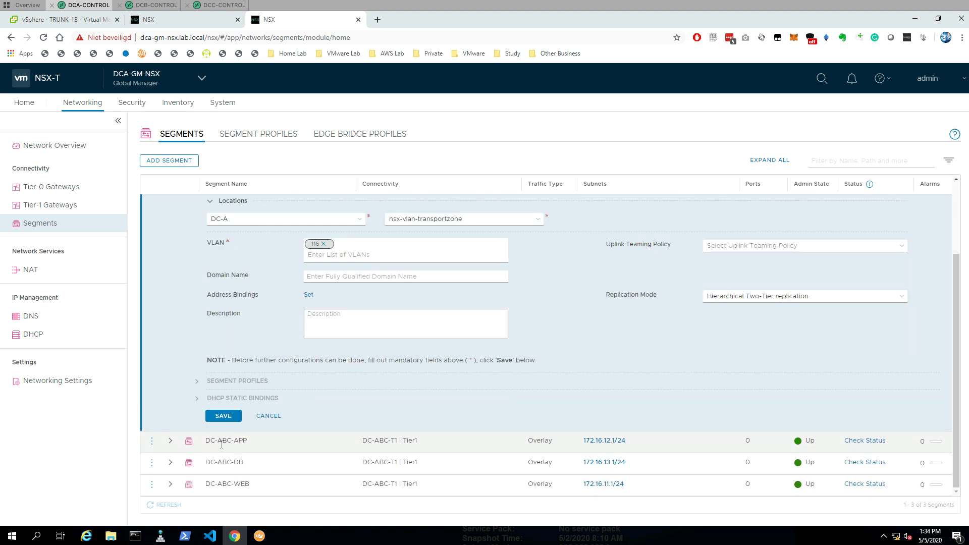
pyautogui.click(223, 416)
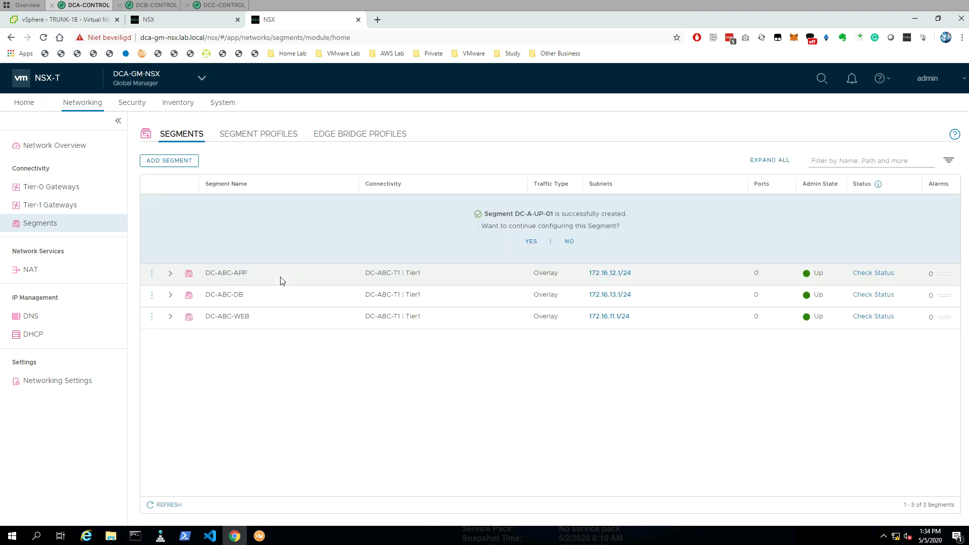
pyautogui.click(569, 242)
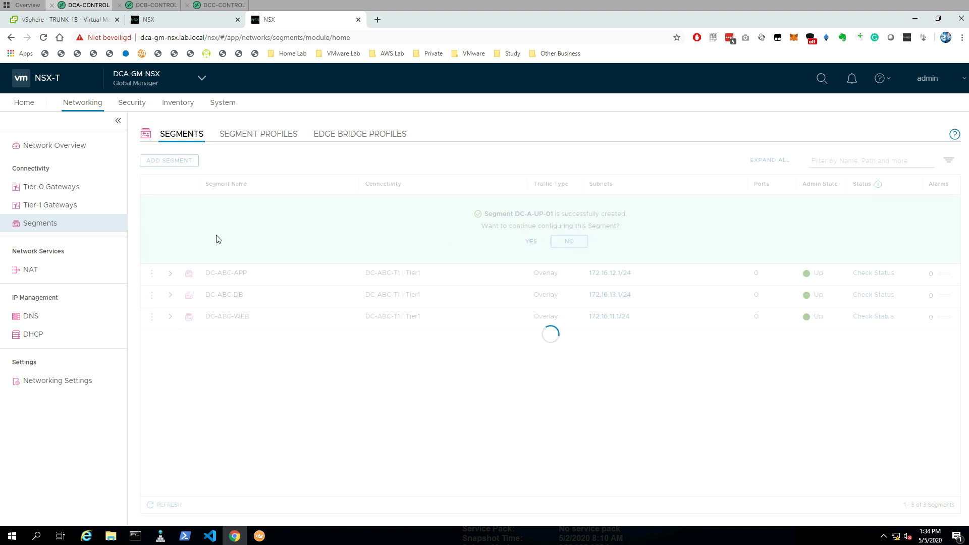
# - Start a new segment from the copied name and name it DC-A-UP-02
pyautogui.click(172, 161)
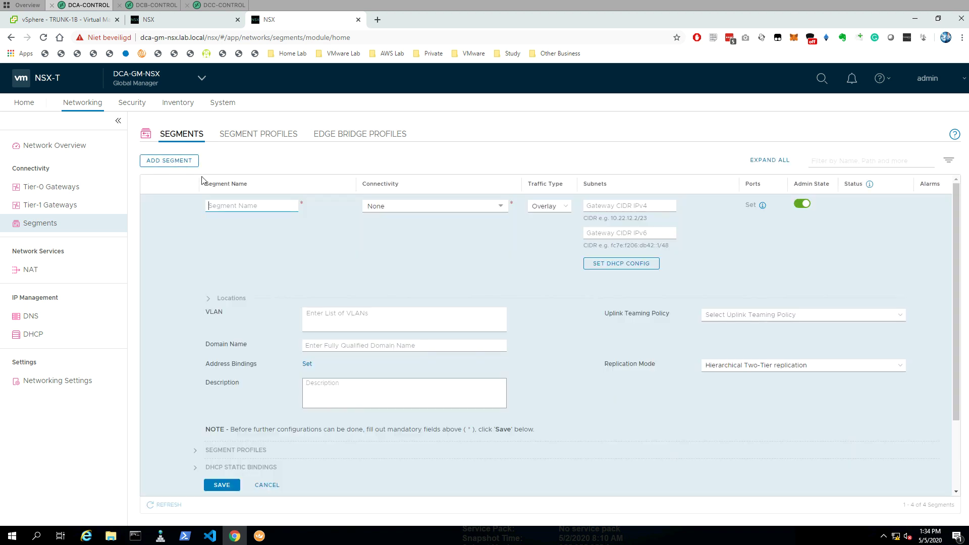
pyautogui.rightClick(220, 203)
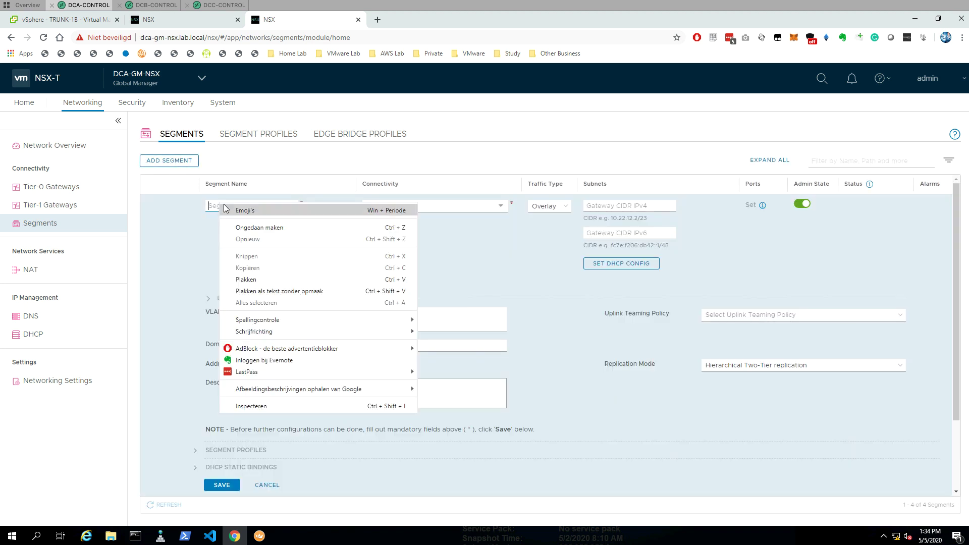
pyautogui.click(258, 278)
pyautogui.press('BackSpace')
pyautogui.write('2')
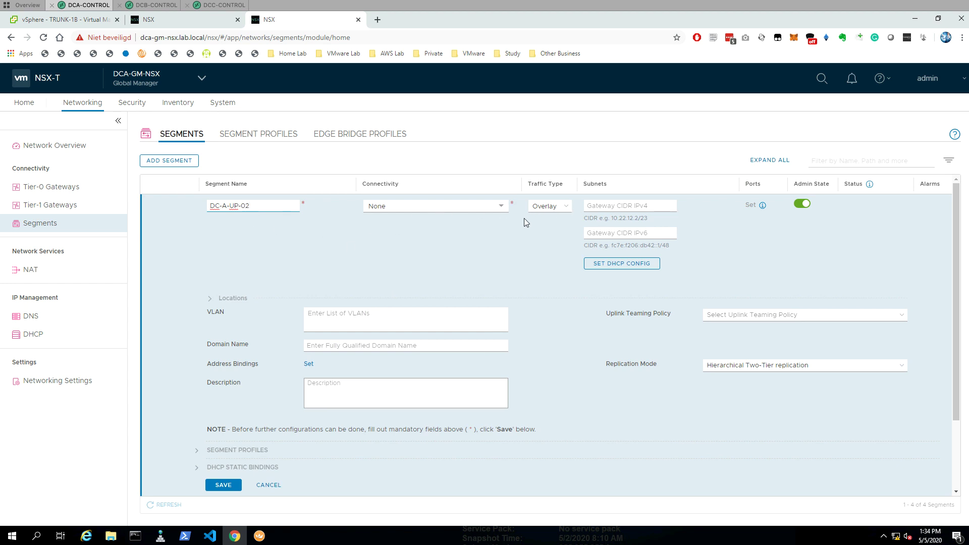
pyautogui.click(341, 313)
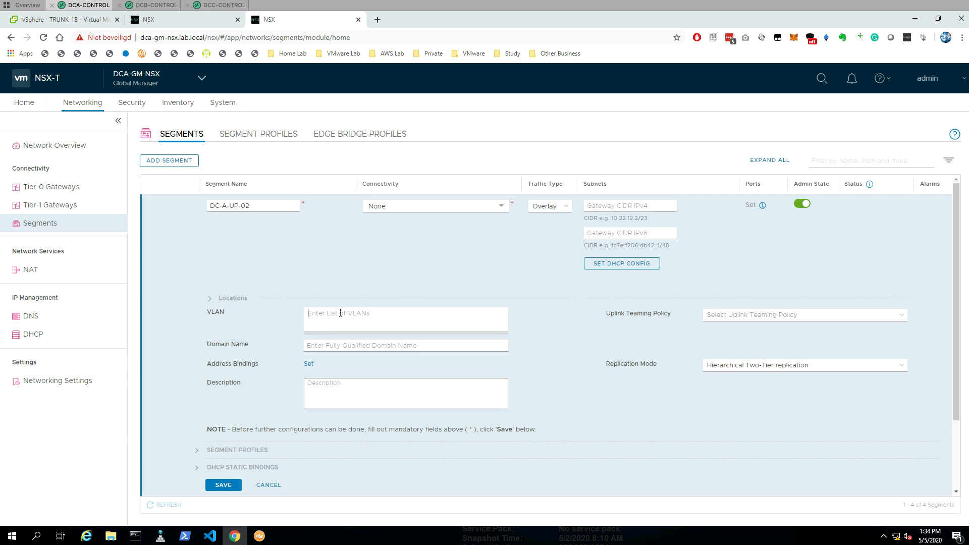
pyautogui.write('117')
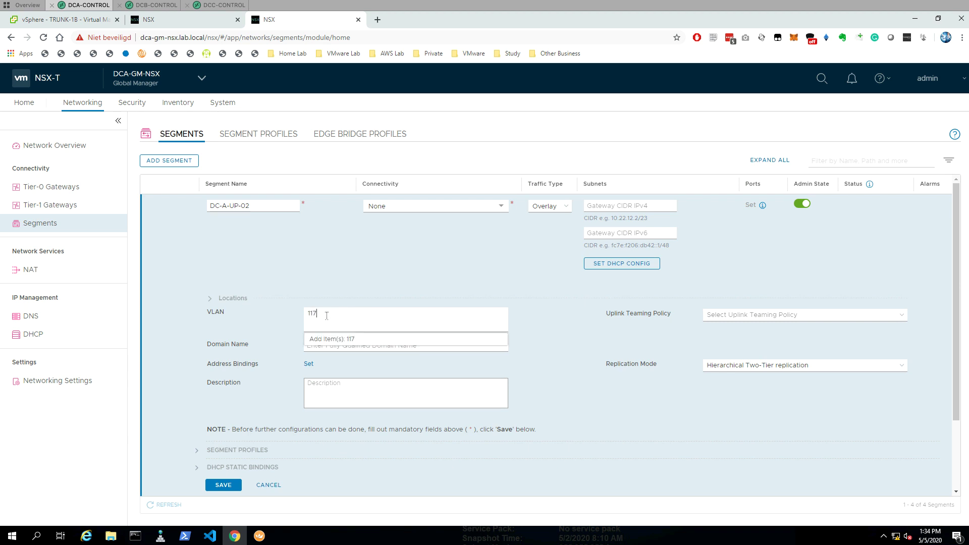
pyautogui.click(431, 233)
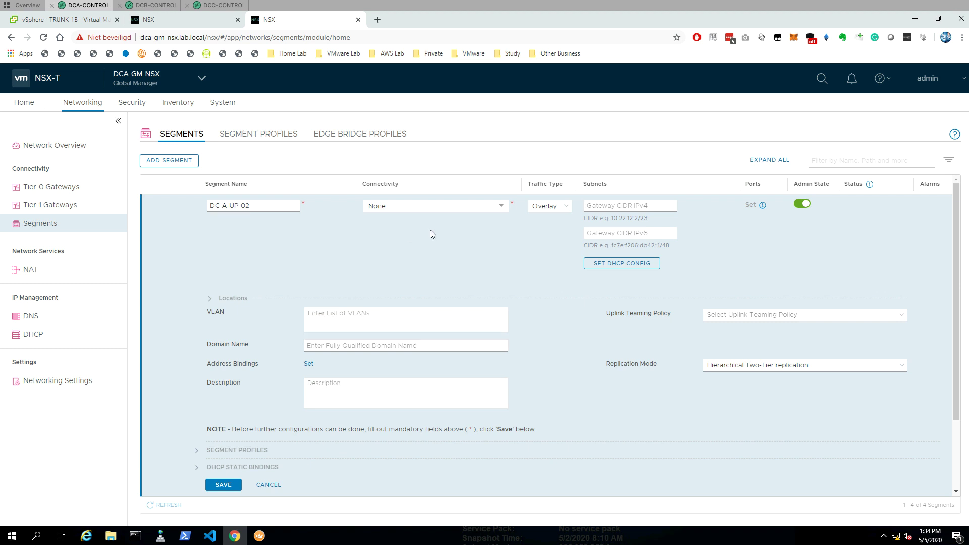
# - Set the DC-A-UP-02 segment's traffic type to VLAN and its location to DC-A with nsx-vlan-transportzone
pyautogui.click(566, 205)
pyautogui.click(548, 231)
pyautogui.click(303, 316)
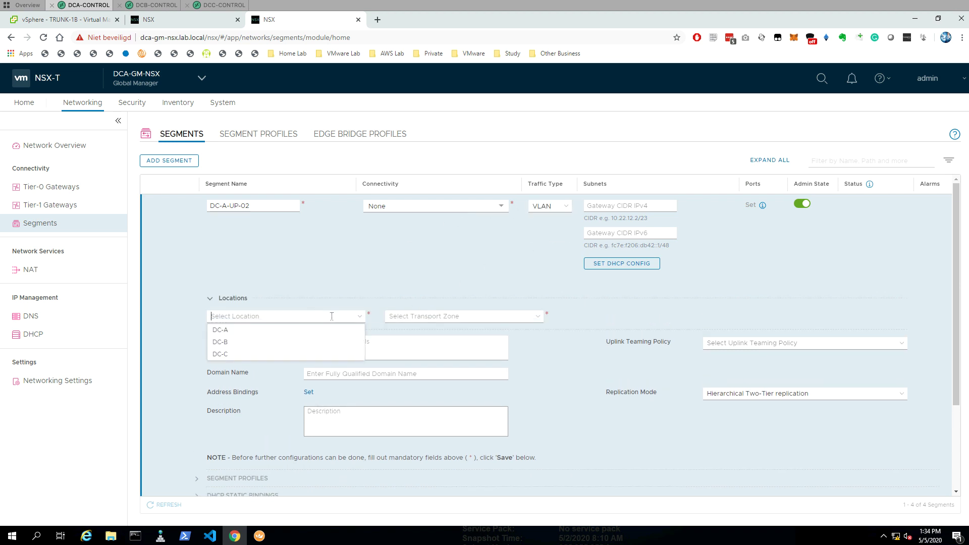
pyautogui.click(271, 329)
pyautogui.click(427, 321)
pyautogui.click(420, 330)
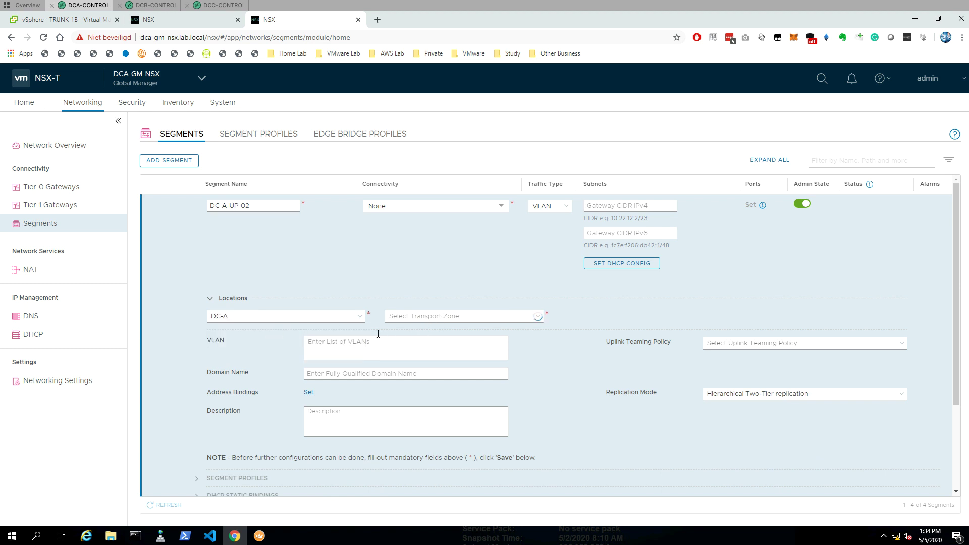
# - Assign VLAN 117 to DC-A-UP-02, save the segment and decline to continue configuring it
pyautogui.click(347, 341)
pyautogui.write('117')
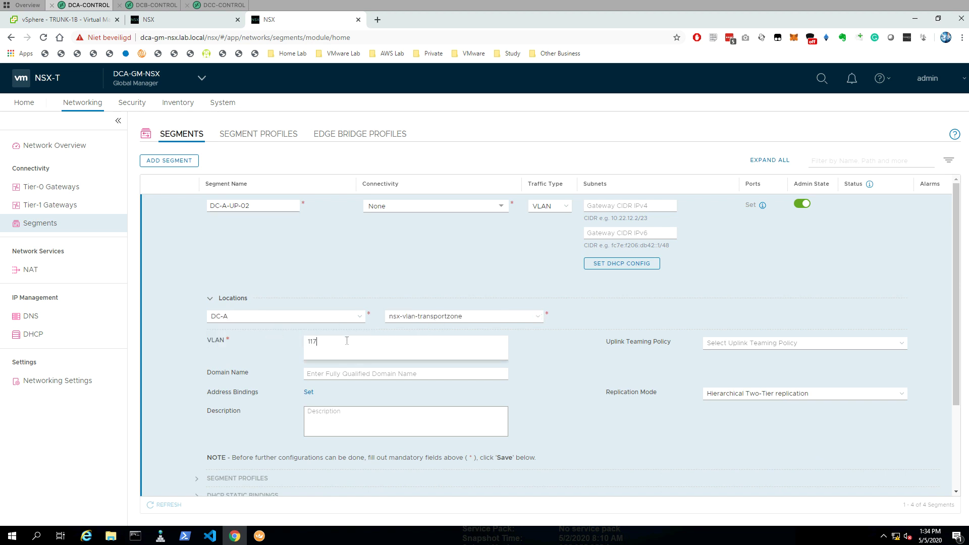
pyautogui.press('Return')
pyautogui.scroll(-2, 306, 411)
pyautogui.click(223, 410)
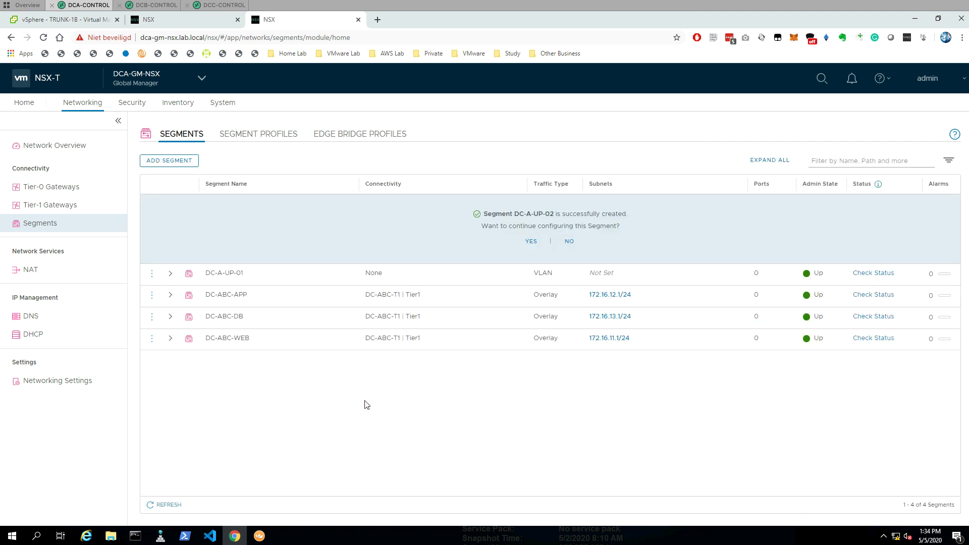
pyautogui.click(570, 241)
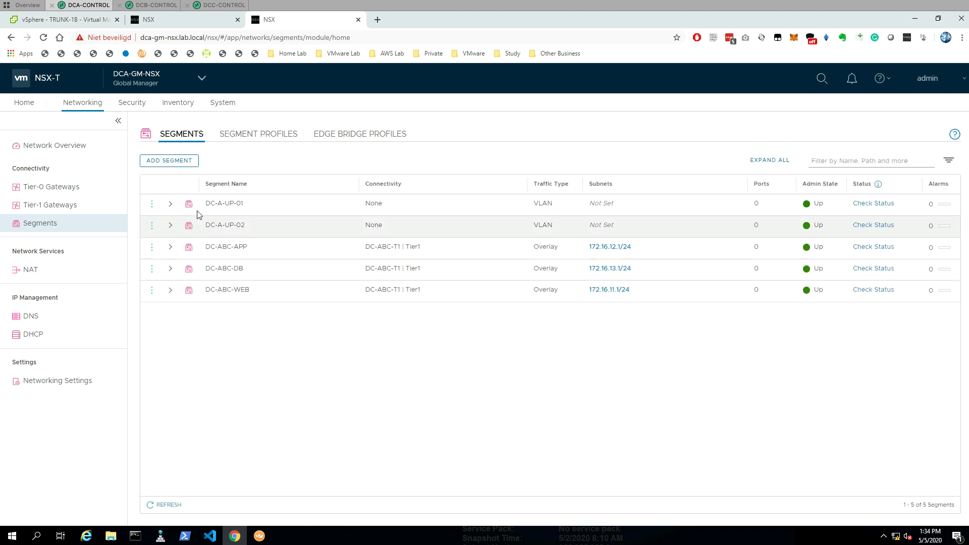
# - Start a new segment named DC-B-UP-01 and copy its name
pyautogui.click(171, 160)
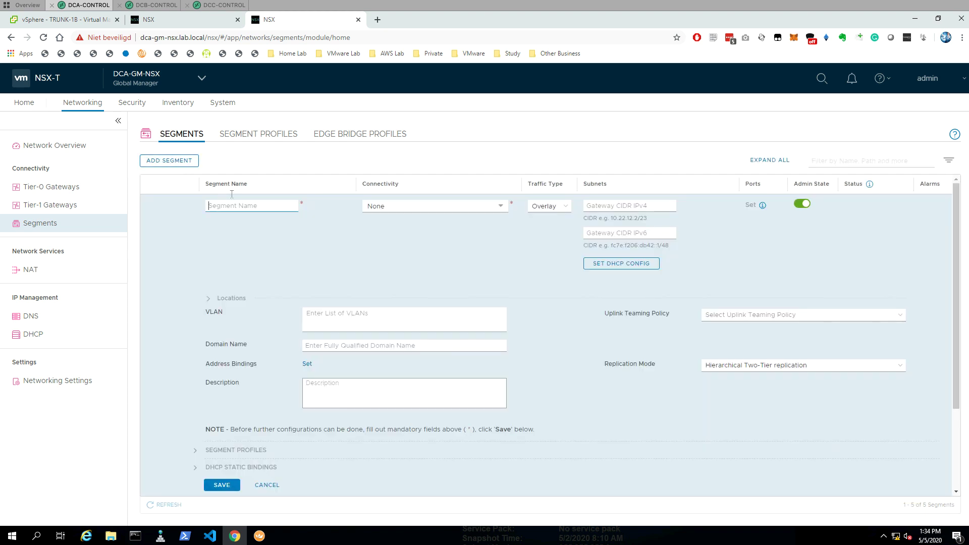
pyautogui.write('DC-A-UP-01')
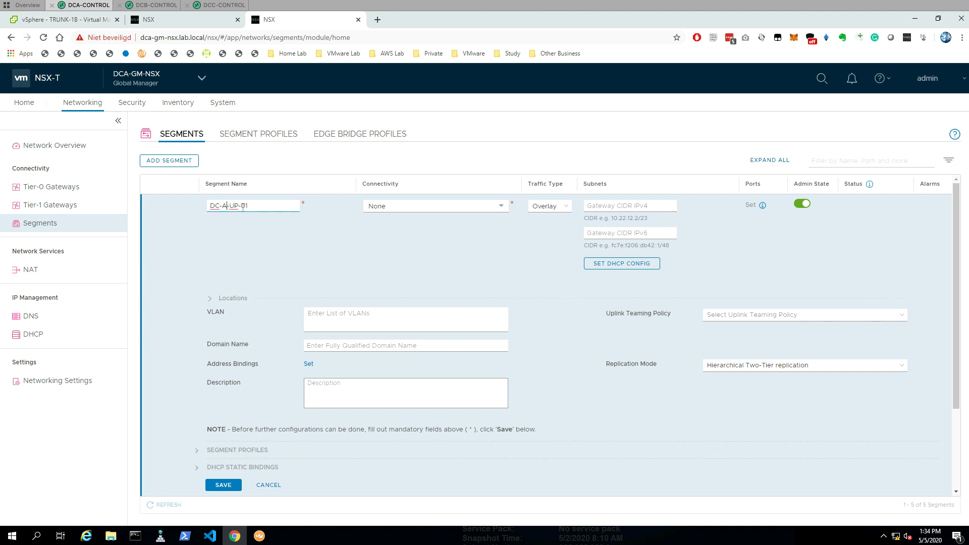
pyautogui.press('BackSpace')
pyautogui.write('B')
pyautogui.moveTo(260, 205); pyautogui.dragTo(137, 205)
pyautogui.hotkey('ctrl', 'c')
# - Set the DC-B-UP-01 segment's traffic type to VLAN and choose DC-B as its location
pyautogui.click(559, 206)
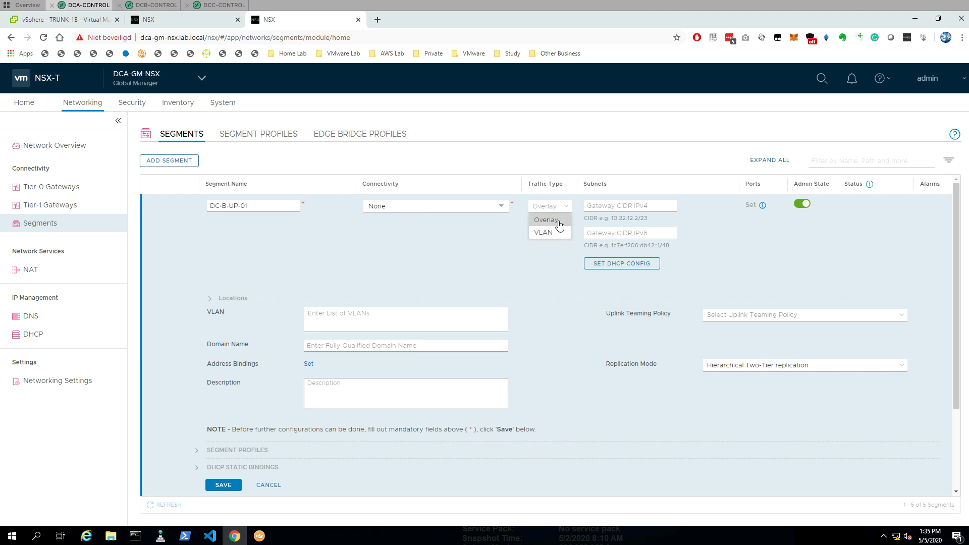
pyautogui.click(544, 232)
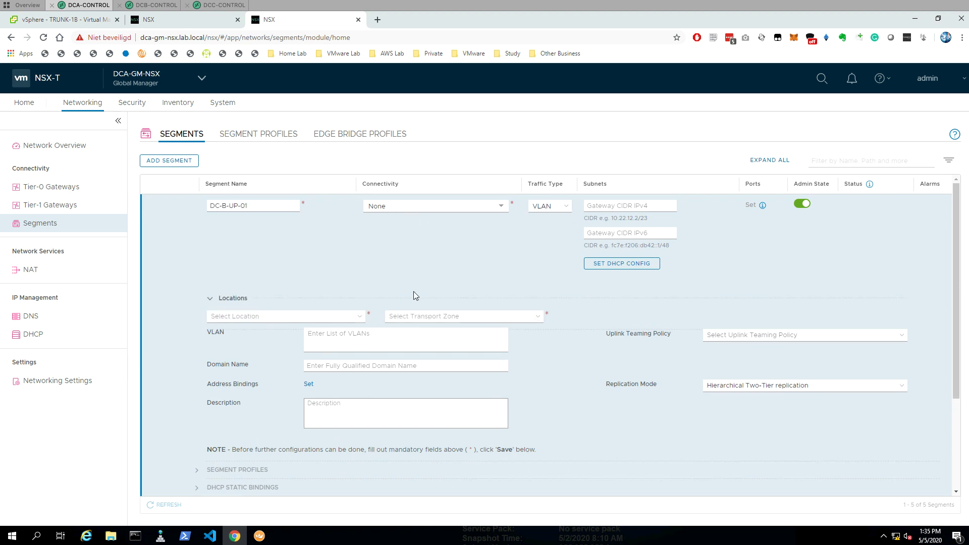
pyautogui.click(352, 317)
pyautogui.click(225, 344)
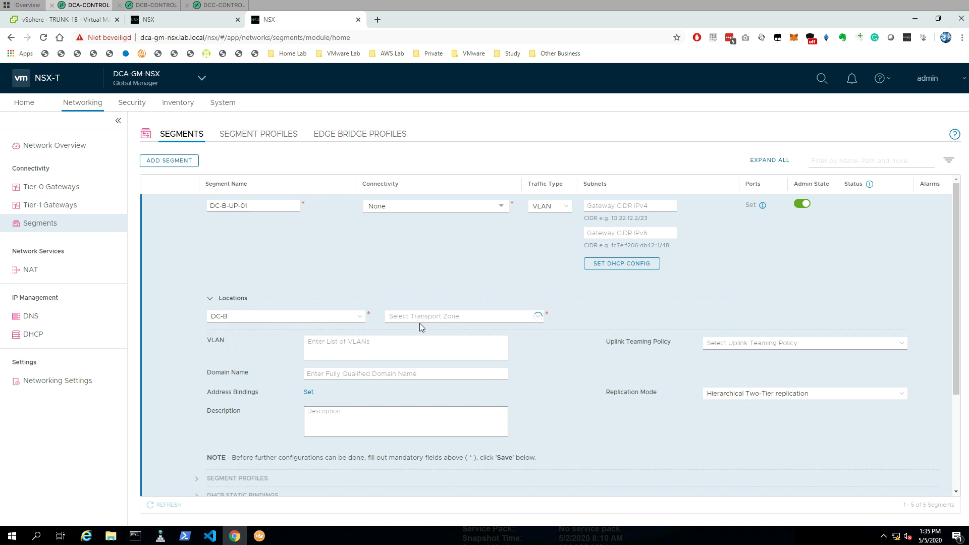
# - Assign VLAN 126 to DC-B-UP-01, save the segment and decline to continue configuring it
pyautogui.click(345, 343)
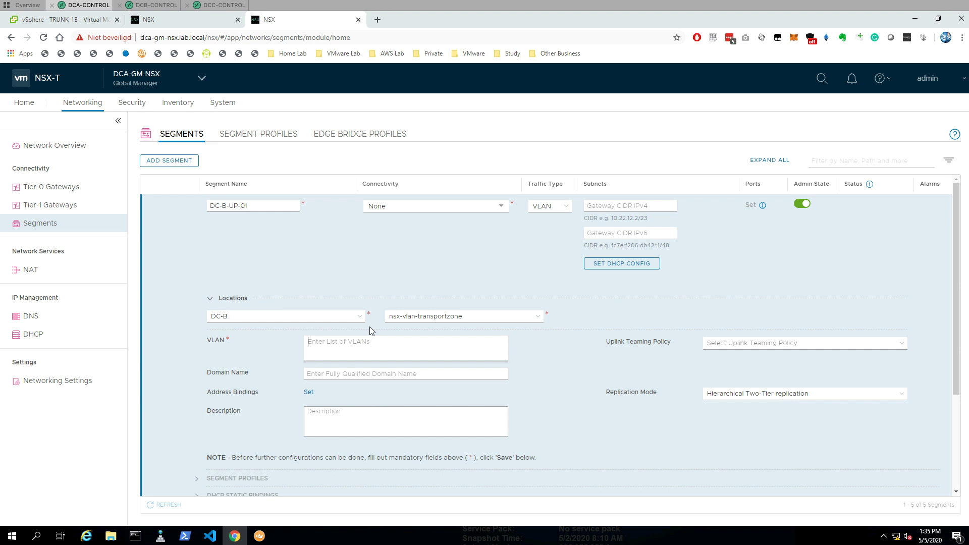
pyautogui.write('126')
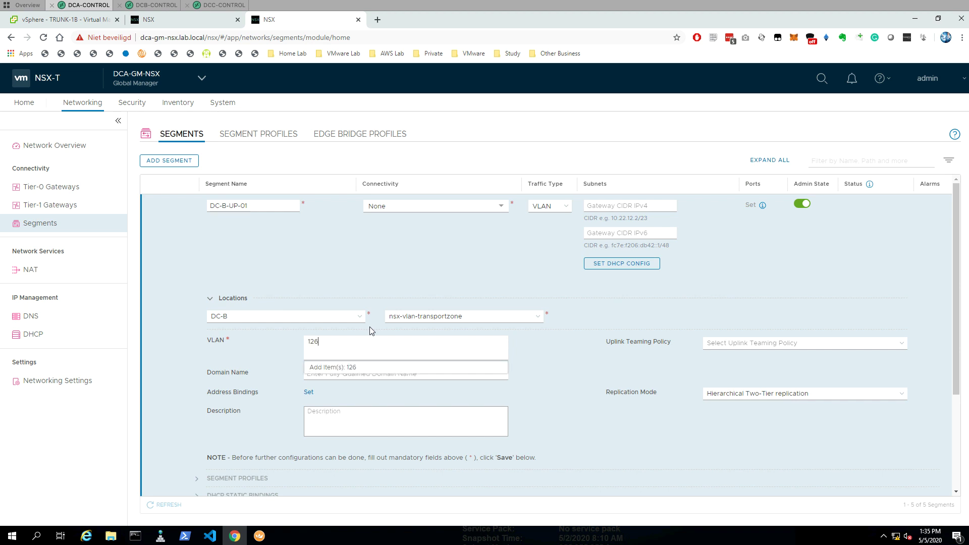
pyautogui.press('Return')
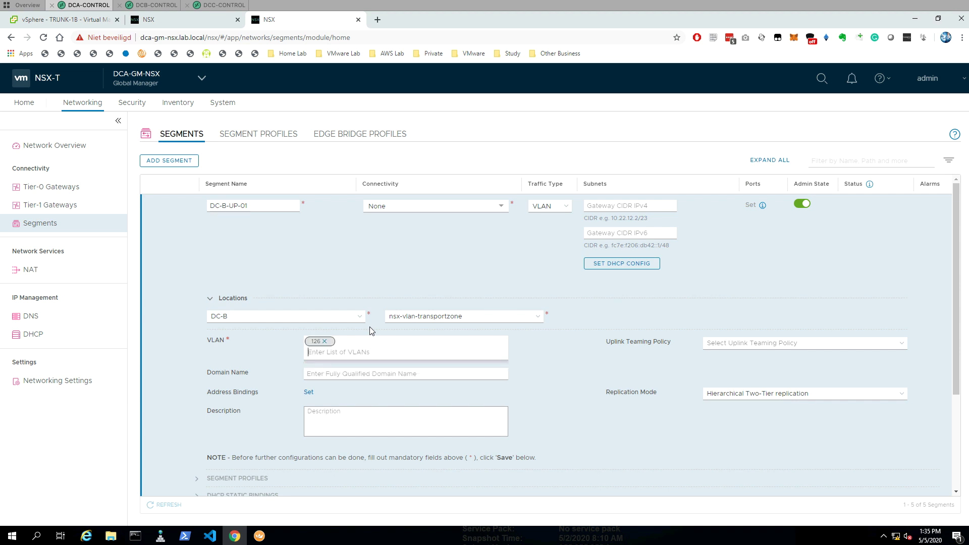
pyautogui.scroll(-2, 578, 326)
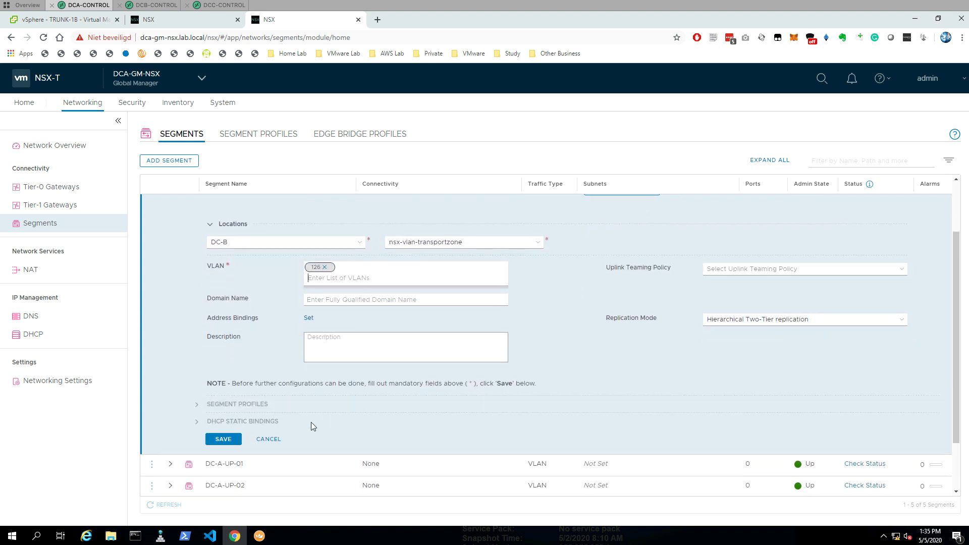
pyautogui.click(223, 439)
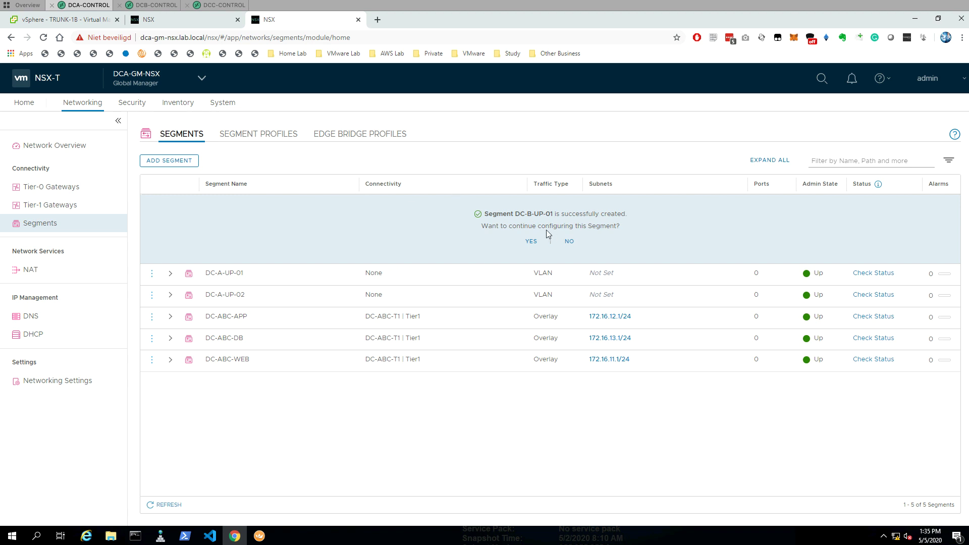
pyautogui.click(567, 241)
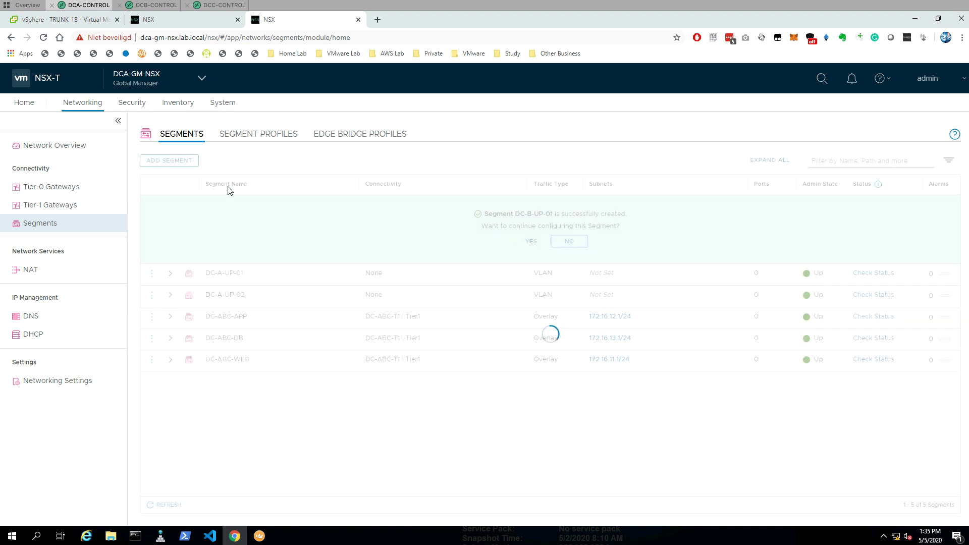
# - Start a new segment from the copied name and name it DC-B-UP-02
pyautogui.click(180, 162)
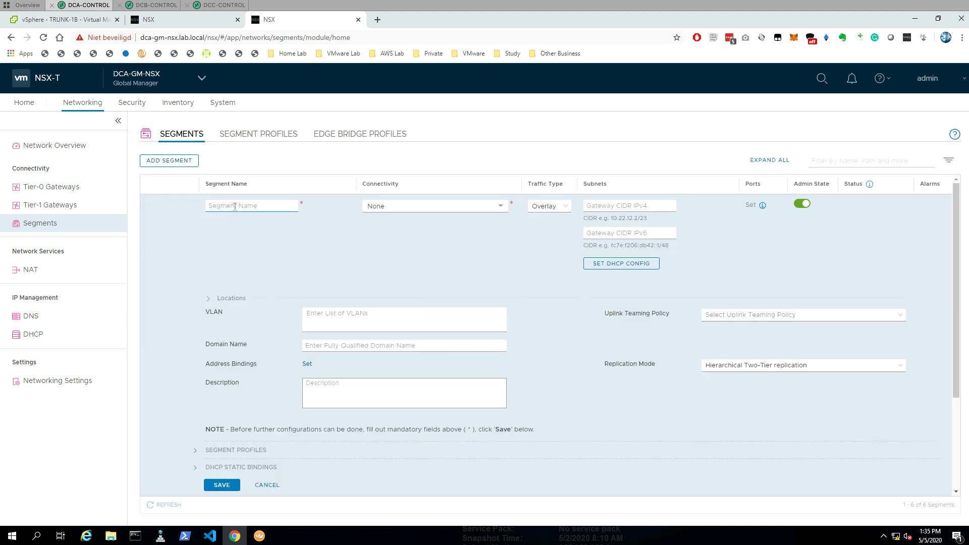
pyautogui.hotkey('ctrl', 'v')
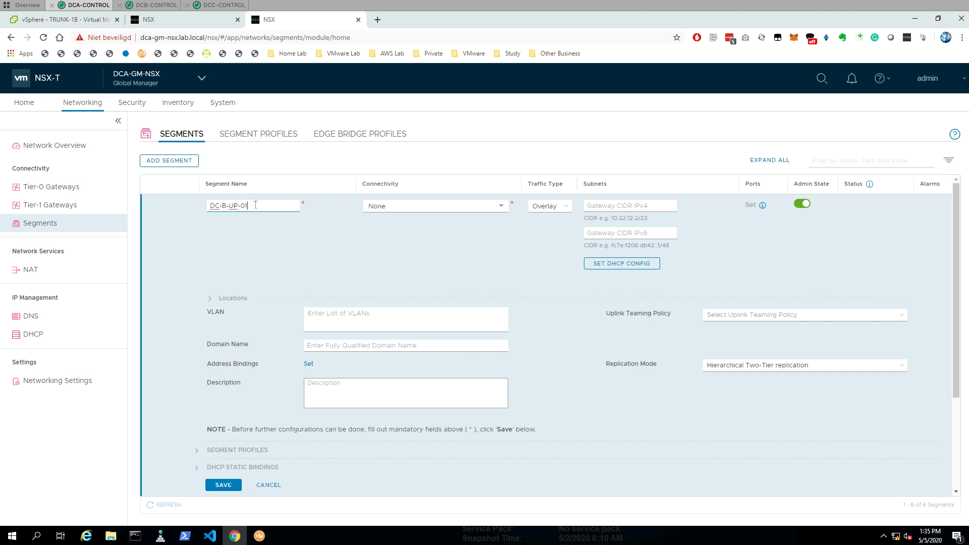
pyautogui.press('BackSpace')
pyautogui.write('2')
# - Set the DC-B-UP-02 segment's traffic type to VLAN and choose DC-B as its location
pyautogui.click(546, 205)
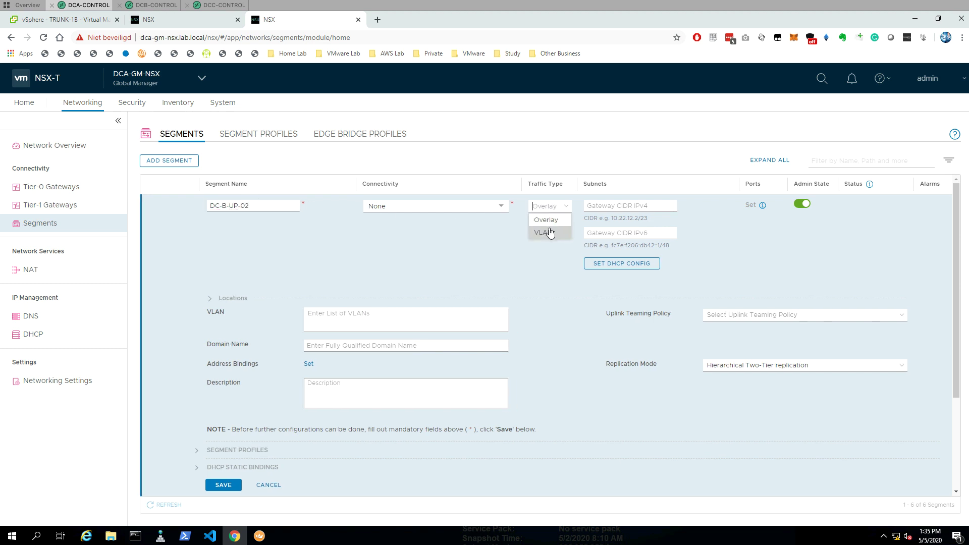
pyautogui.click(542, 233)
pyautogui.click(351, 313)
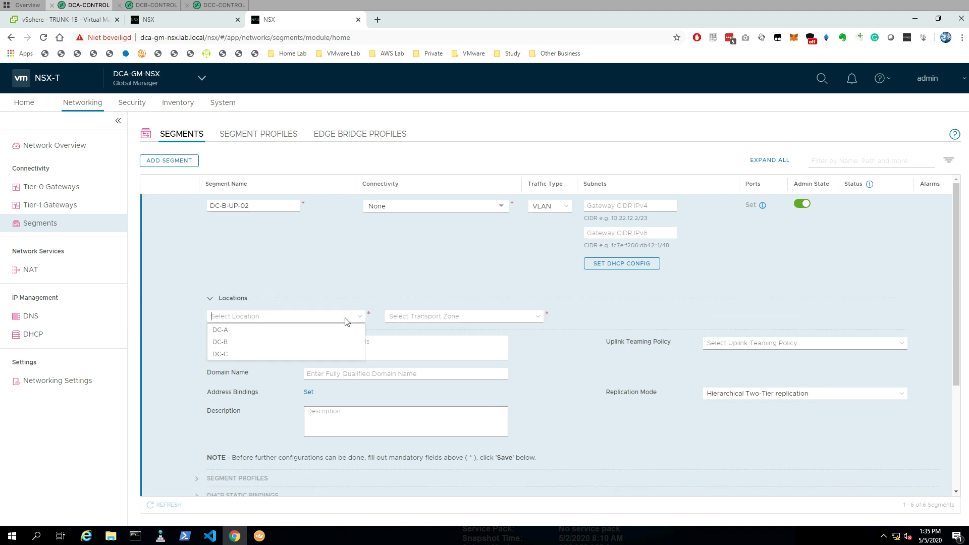
pyautogui.click(251, 342)
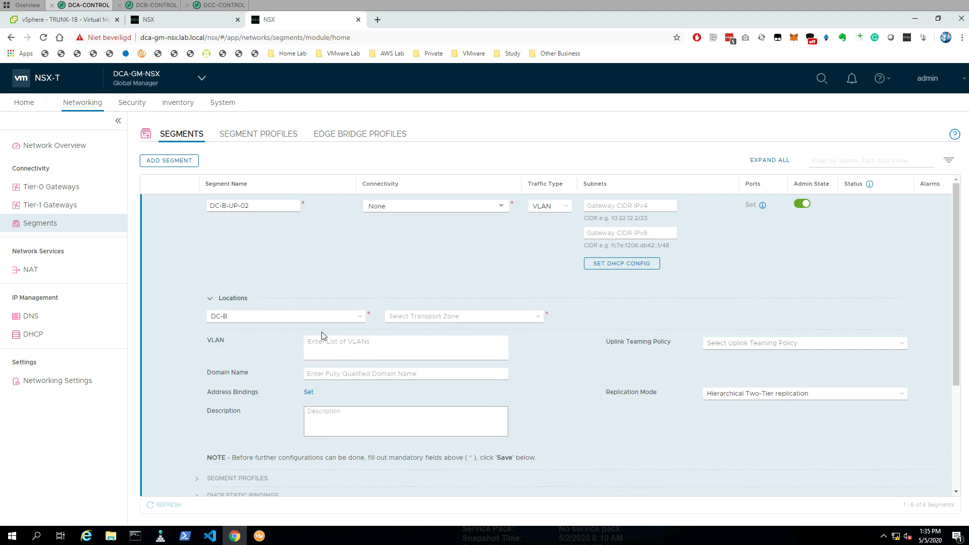
# - Assign VLAN 127 to DC-B-UP-02, save the segment and decline to continue configuring it
pyautogui.click(354, 347)
pyautogui.write('1')
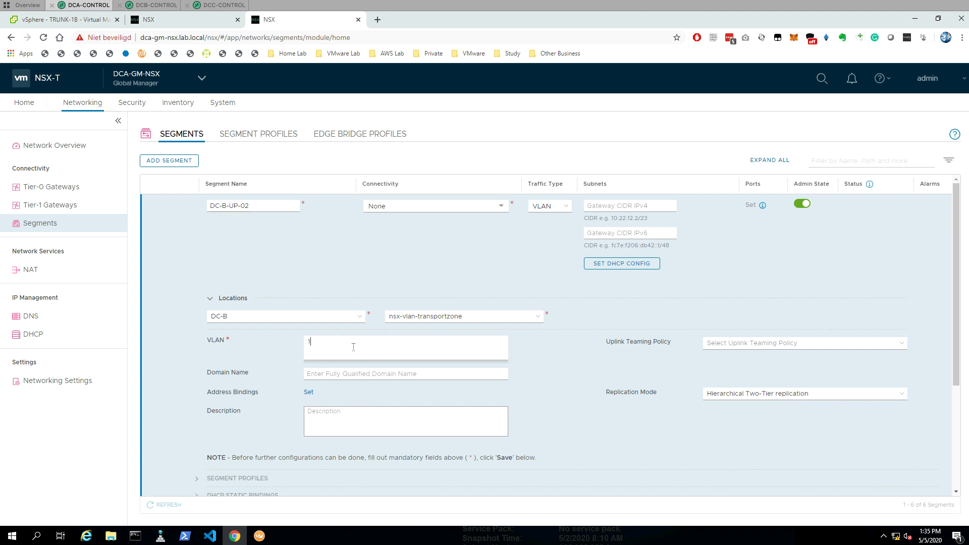
pyautogui.write('2')
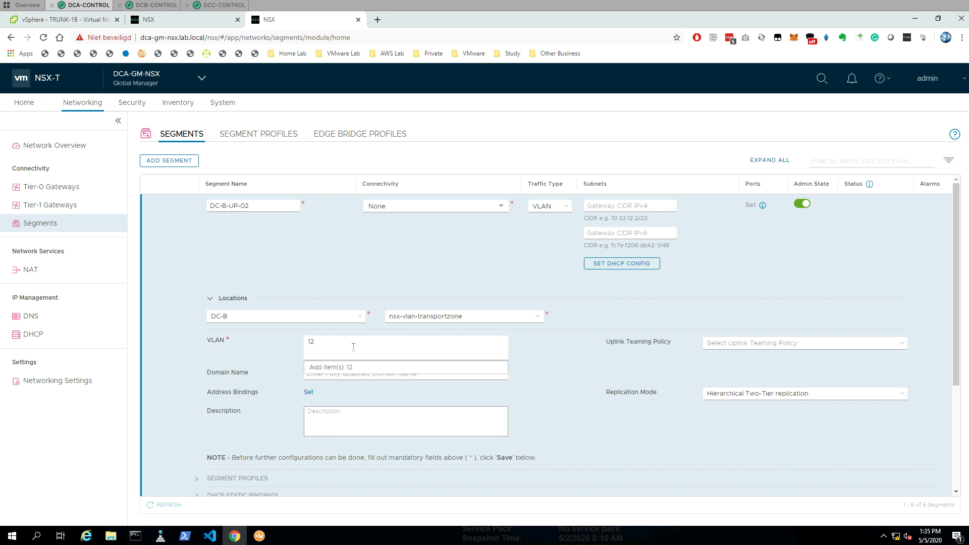
pyautogui.write('7')
pyautogui.press('Return')
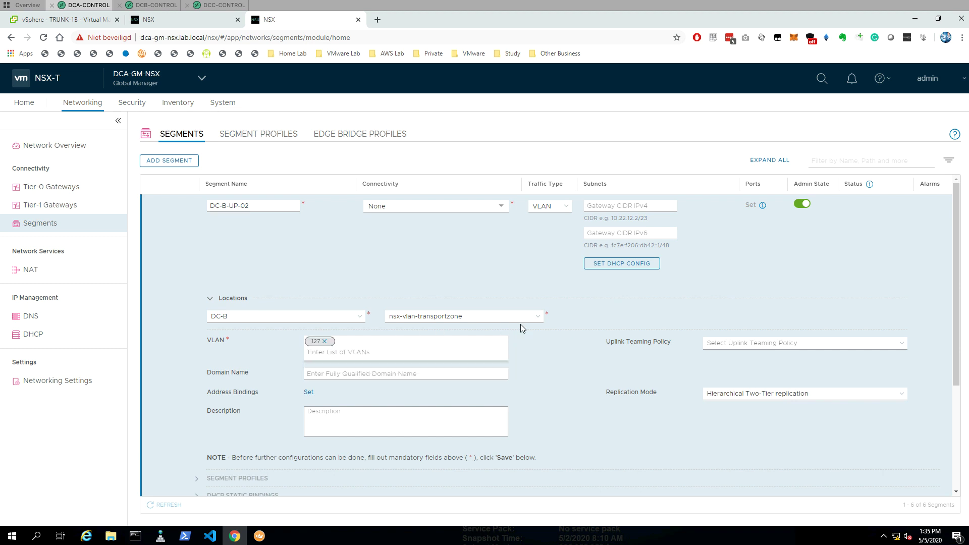
pyautogui.scroll(-2, 546, 323)
pyautogui.click(223, 425)
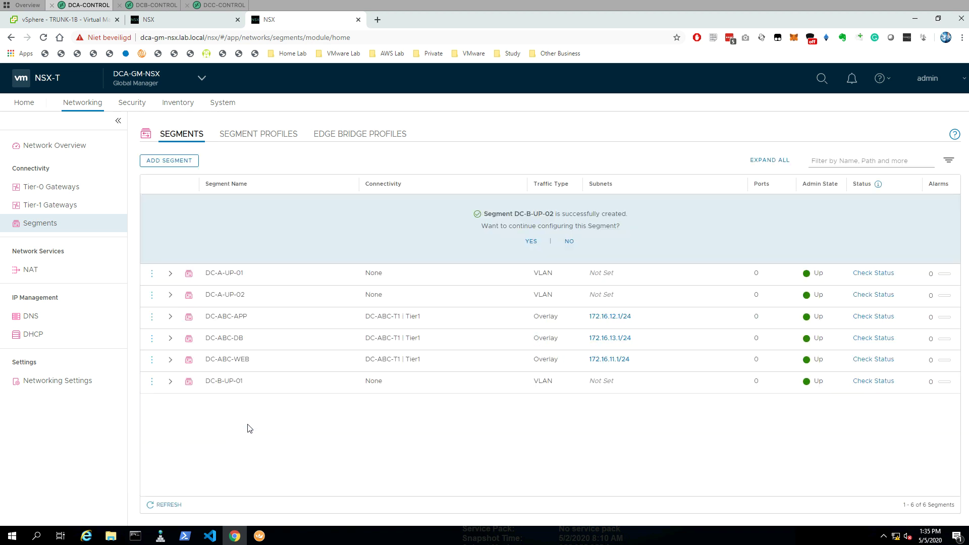
pyautogui.click(569, 243)
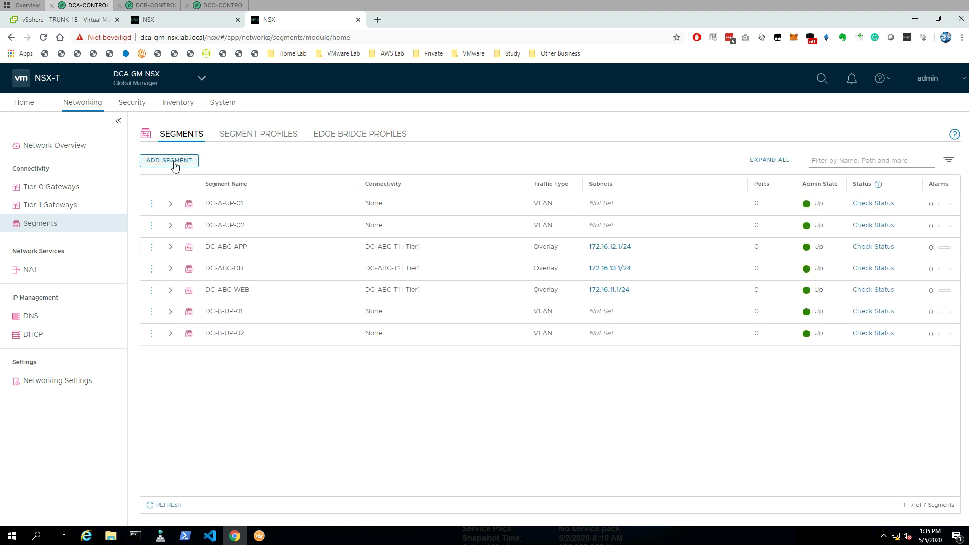
# - Start a new segment from the copied name, rename it DC-C-UP-01 and copy the new name
pyautogui.click(174, 161)
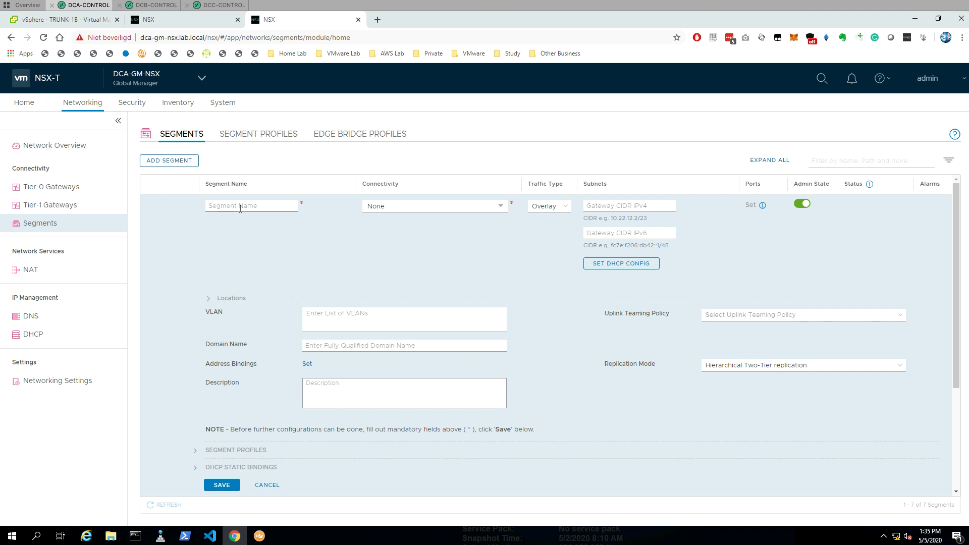
pyautogui.hotkey('ctrl', 'v')
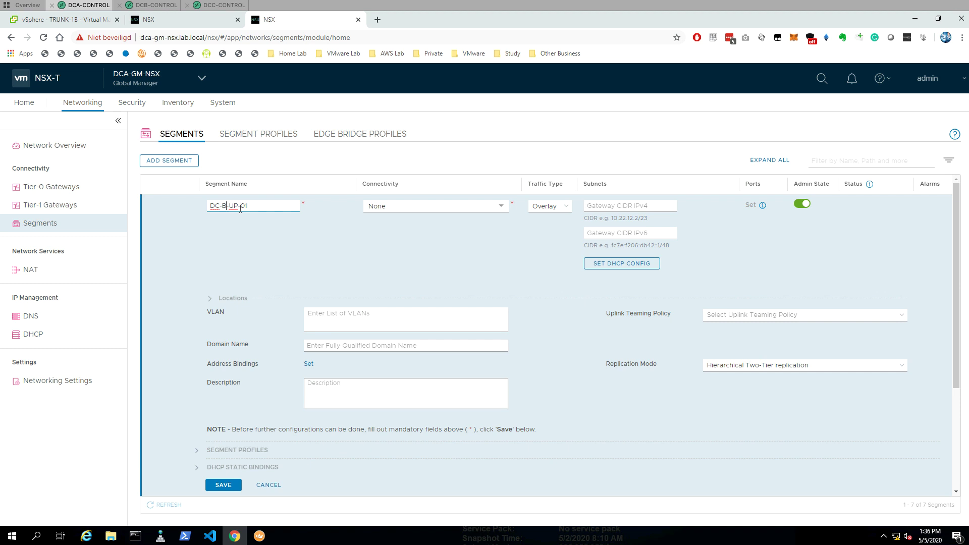
pyautogui.press('BackSpace')
pyautogui.write('C')
pyautogui.moveTo(254, 206); pyautogui.dragTo(171, 205)
pyautogui.hotkey('ctrl', 'c')
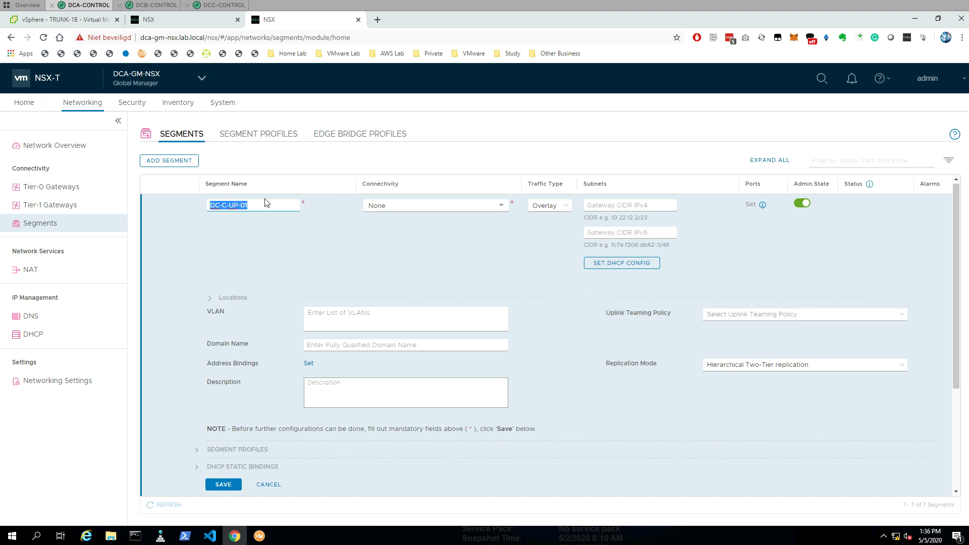
# - Set the DC-C-UP-01 segment's traffic type to VLAN and choose DC-C as its location
pyautogui.click(549, 205)
pyautogui.click(553, 231)
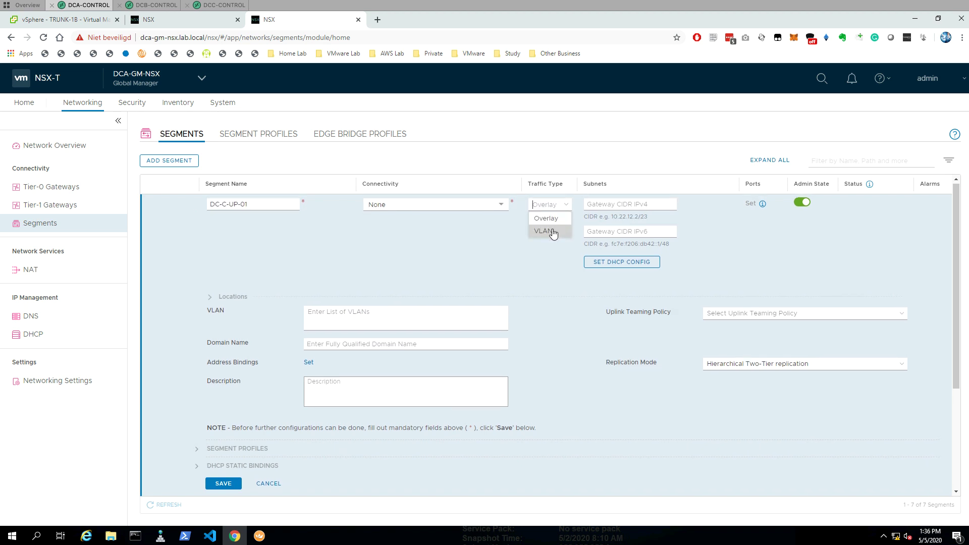
pyautogui.click(277, 316)
pyautogui.click(267, 353)
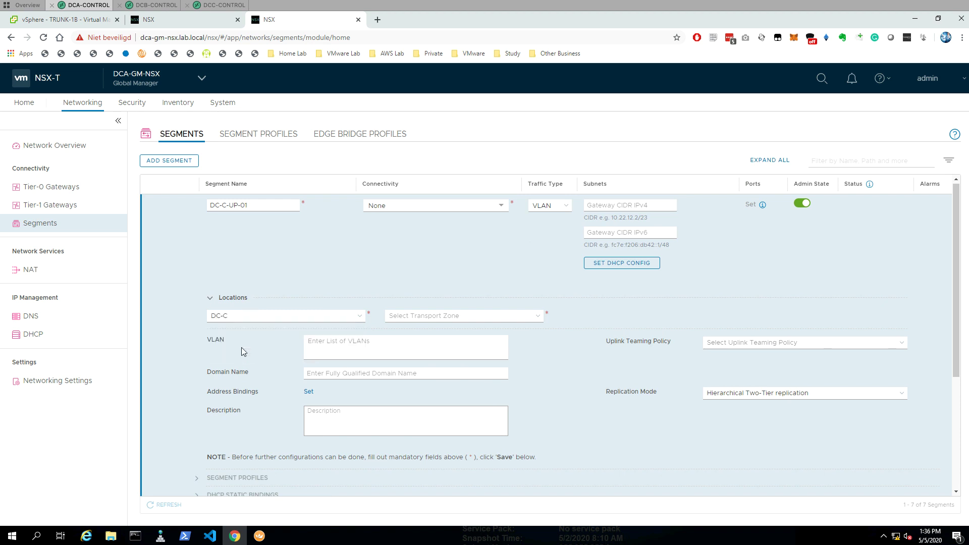
pyautogui.click(434, 316)
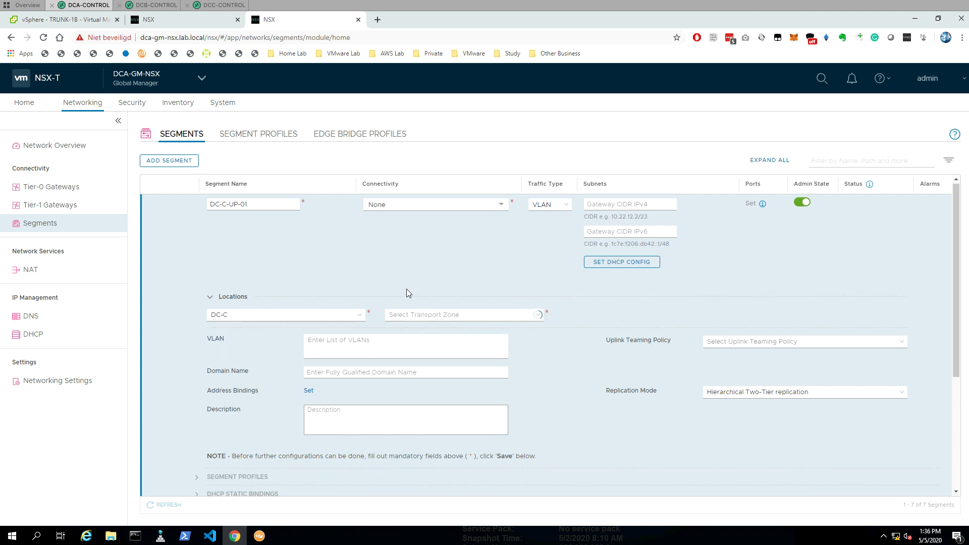
# - Assign VLAN 136 to DC-C-UP-01 and save the segment
pyautogui.click(367, 344)
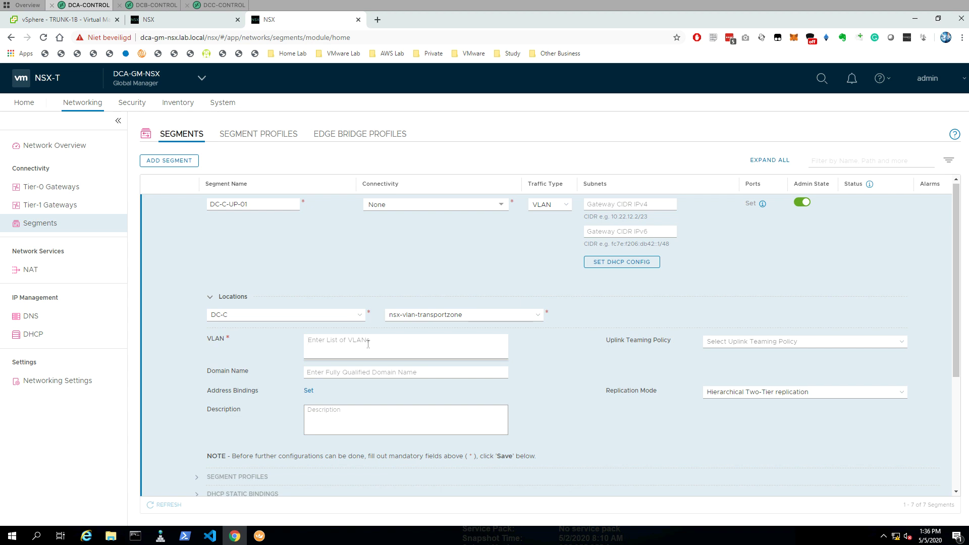
pyautogui.write('136')
pyautogui.press('Return')
pyautogui.scroll(-3, 278, 446)
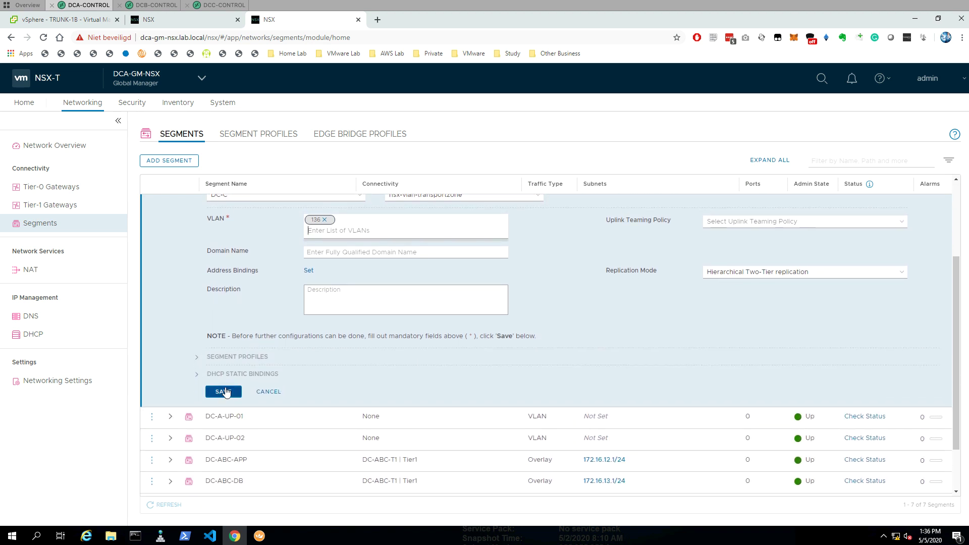
pyautogui.click(227, 391)
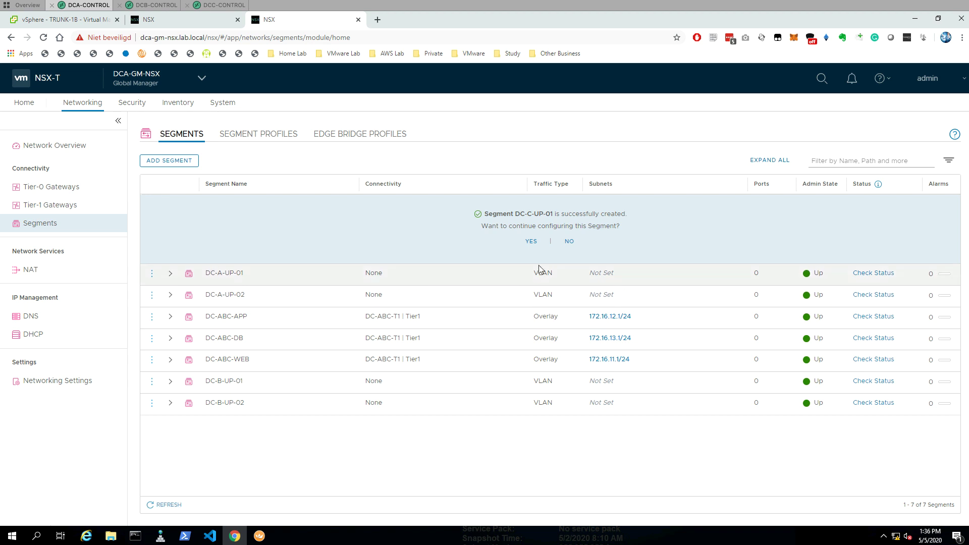
# - Finish configuring DC-C-UP-01 and begin a new segment named DC-C-UP-02 with VLAN as its traffic type
pyautogui.click(568, 242)
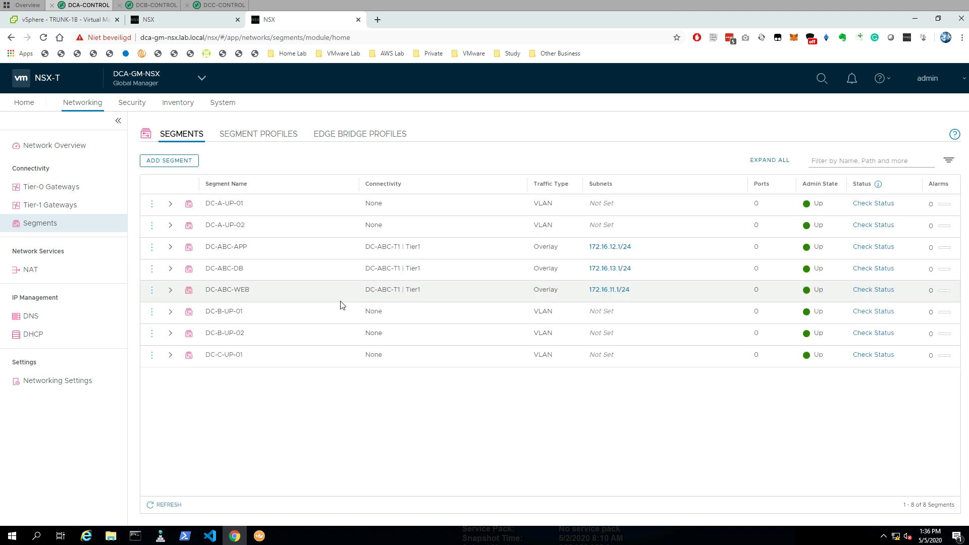
pyautogui.click(164, 160)
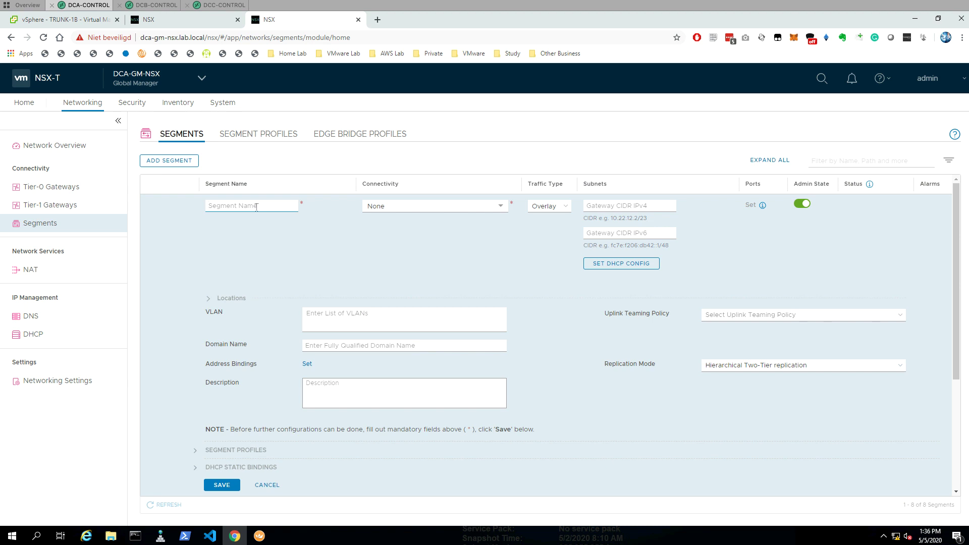
pyautogui.hotkey('ctrl', 'v')
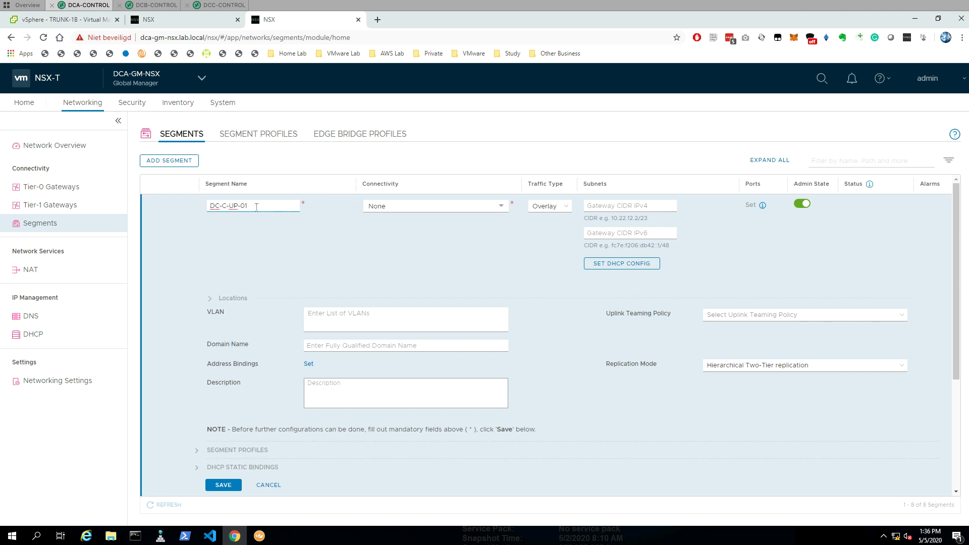
pyautogui.click(561, 202)
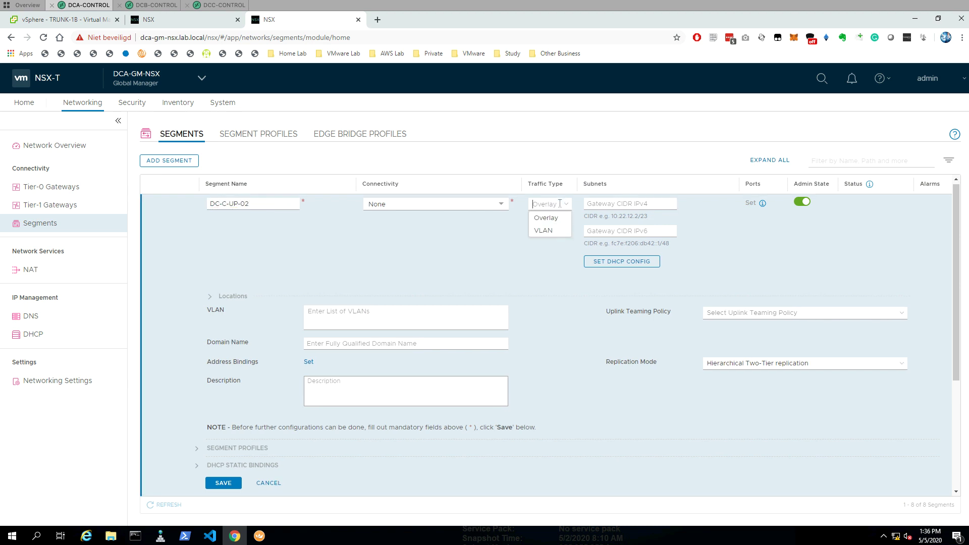
pyautogui.click(545, 230)
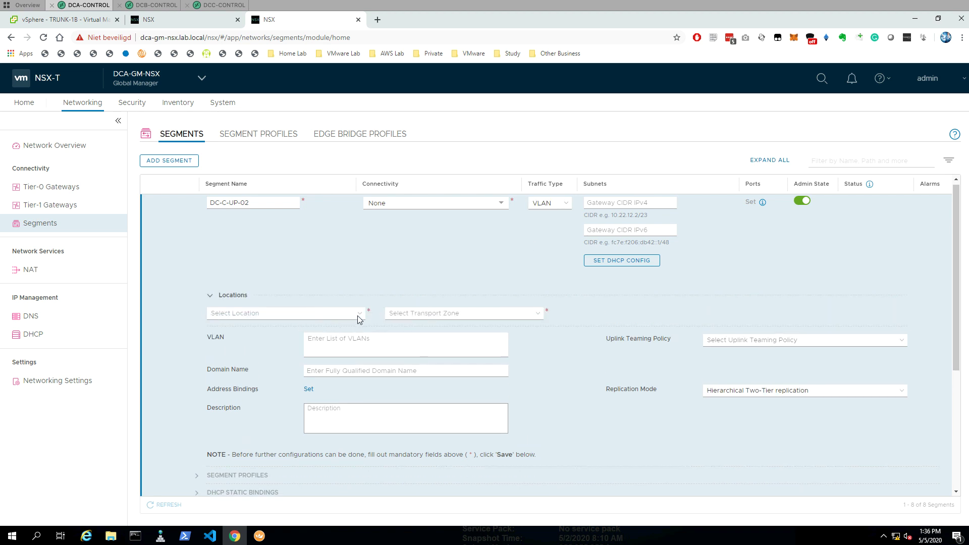
# - Assign DC-C-UP-02 to location DC-C with nsx-vlan-transportzone and VLAN 137, save it and decline further configuration
pyautogui.click(359, 314)
pyautogui.click(237, 352)
pyautogui.click(353, 340)
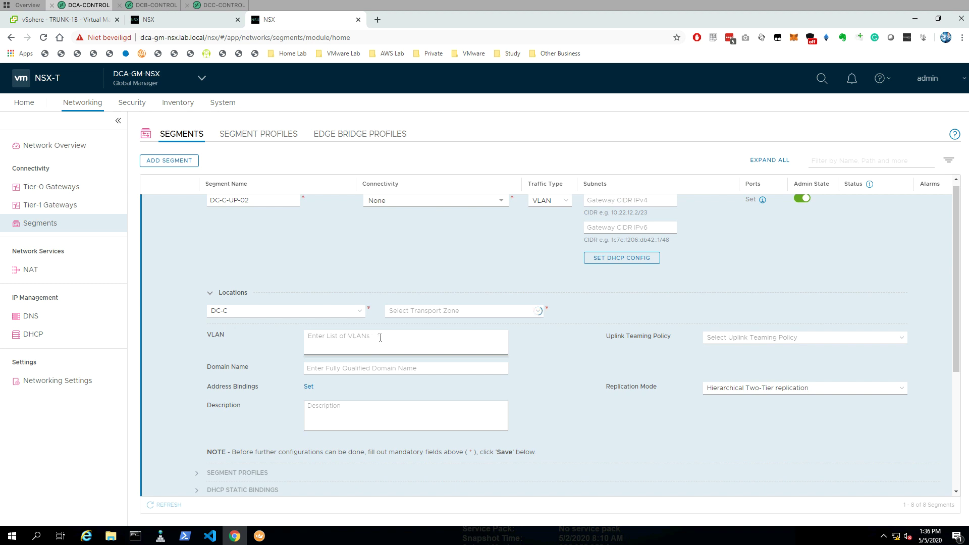
pyautogui.write('137')
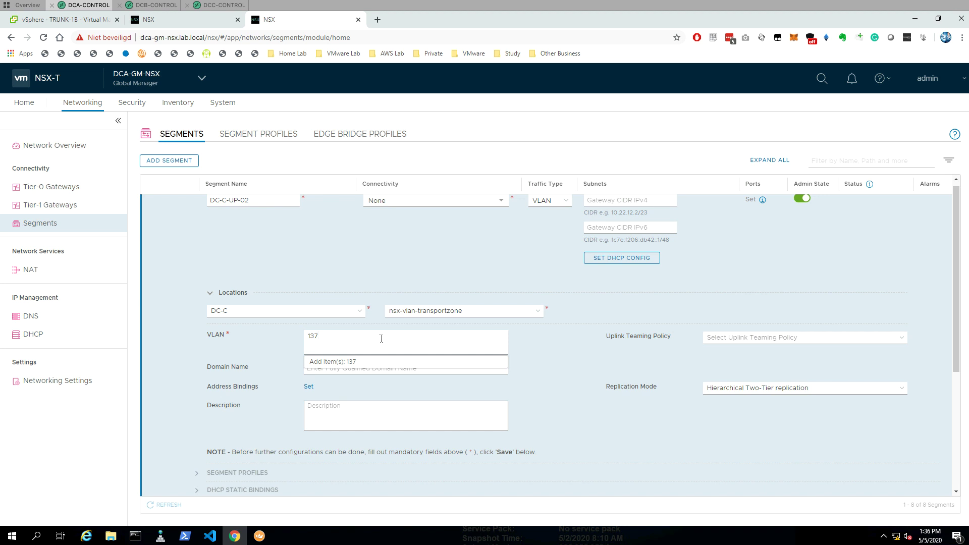
pyautogui.press('Return')
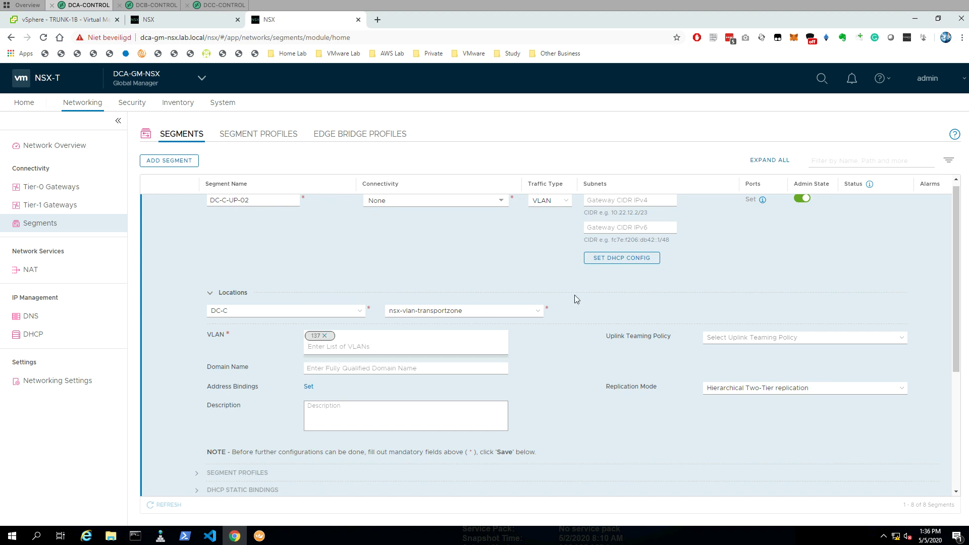
pyautogui.scroll(-2, 570, 297)
pyautogui.click(232, 414)
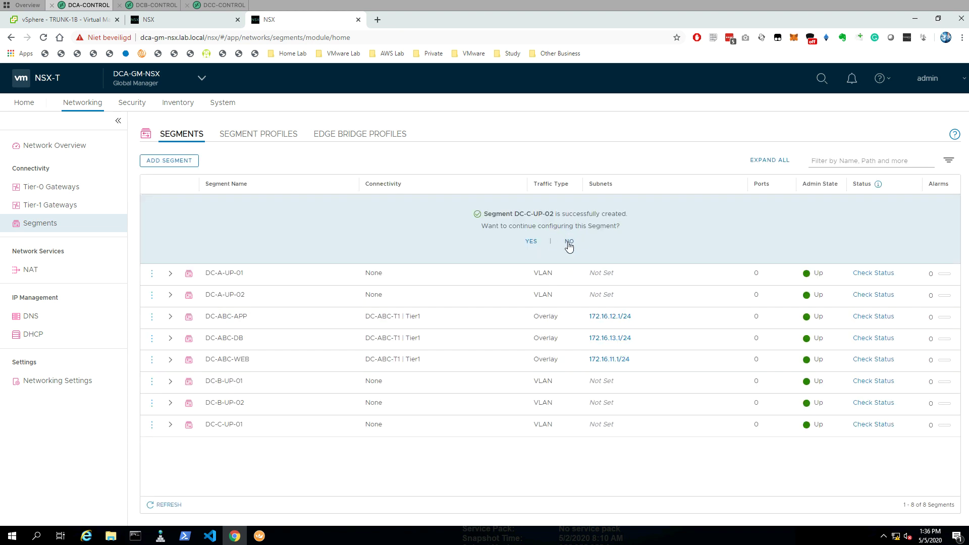
pyautogui.click(569, 242)
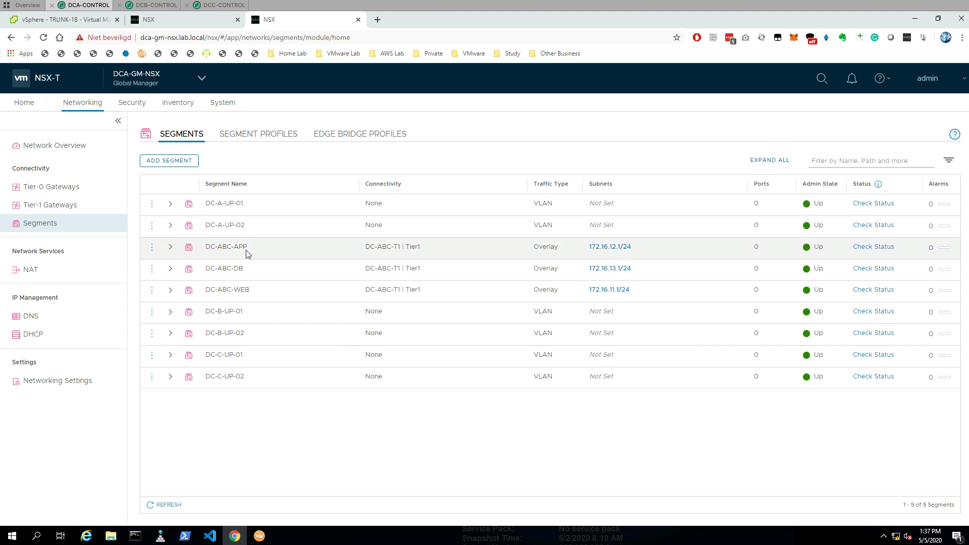
# - Review the location, transport zone and VLAN details of segments DC-C-UP-01 and DC-C-UP-02
pyautogui.click(171, 378)
pyautogui.click(170, 377)
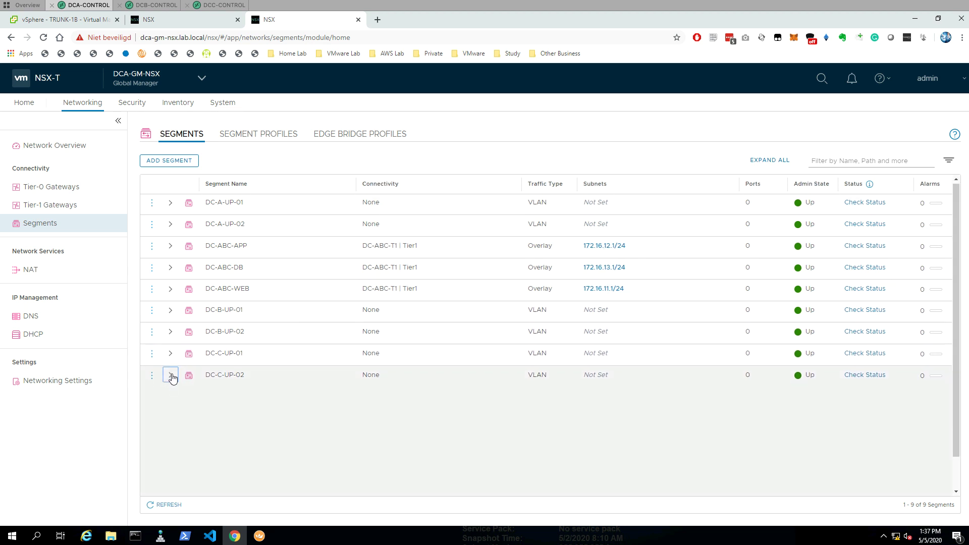
pyautogui.click(170, 356)
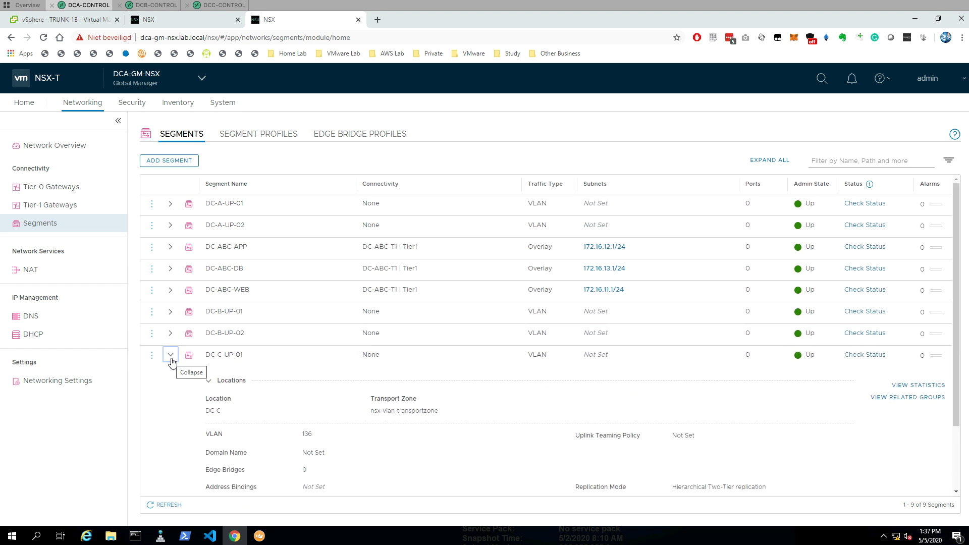
pyautogui.click(171, 357)
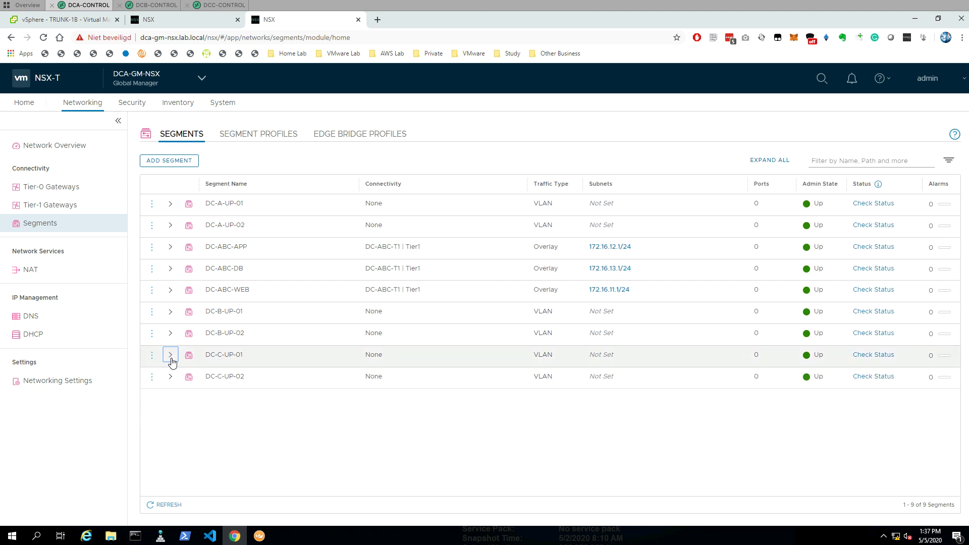
pyautogui.click(171, 358)
pyautogui.click(171, 357)
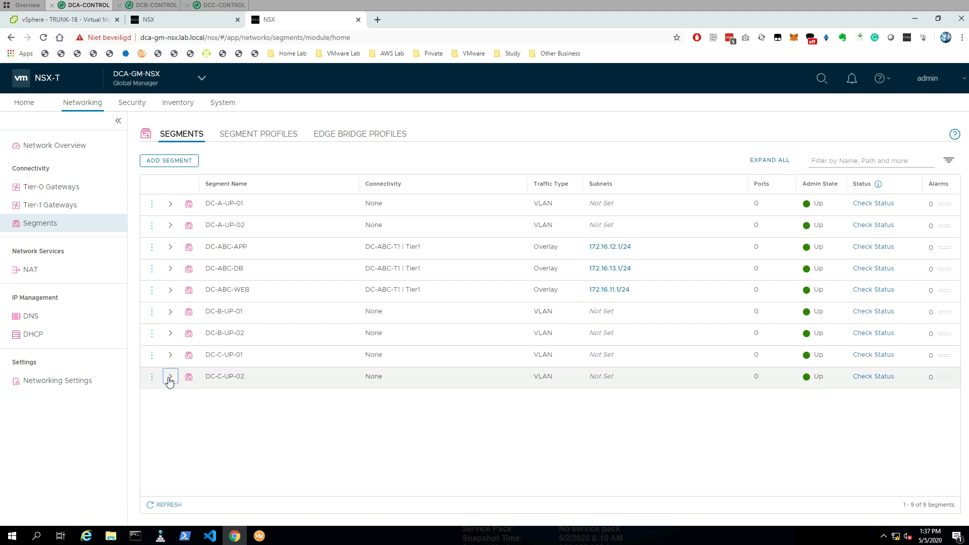
pyautogui.click(170, 377)
pyautogui.click(170, 378)
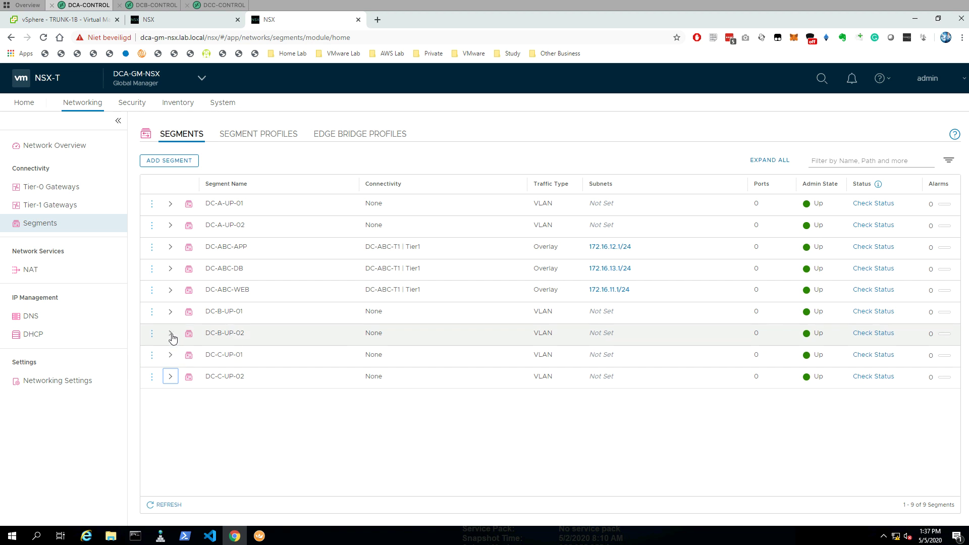
# - Review the location, transport zone and VLAN details of the DC-B and DC-A uplink segments
pyautogui.click(172, 313)
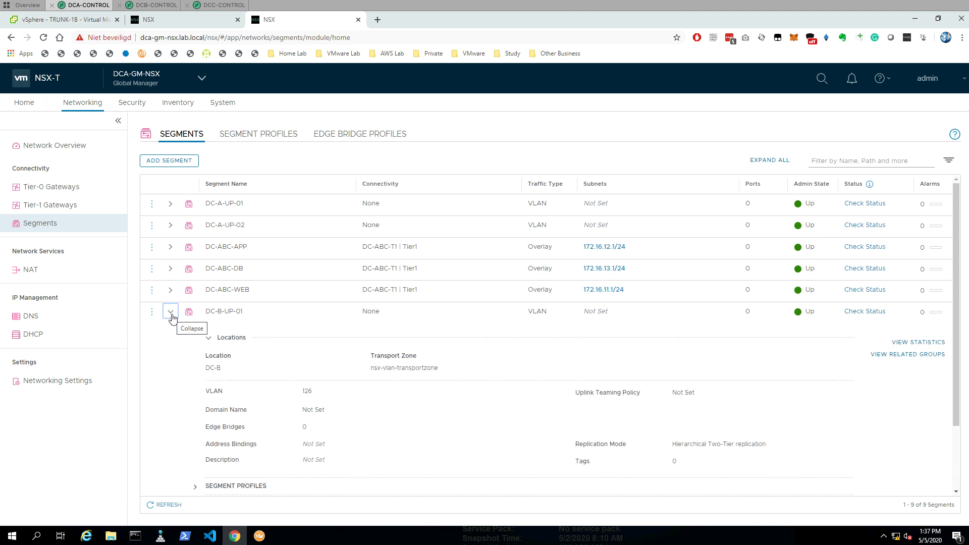
pyautogui.click(171, 315)
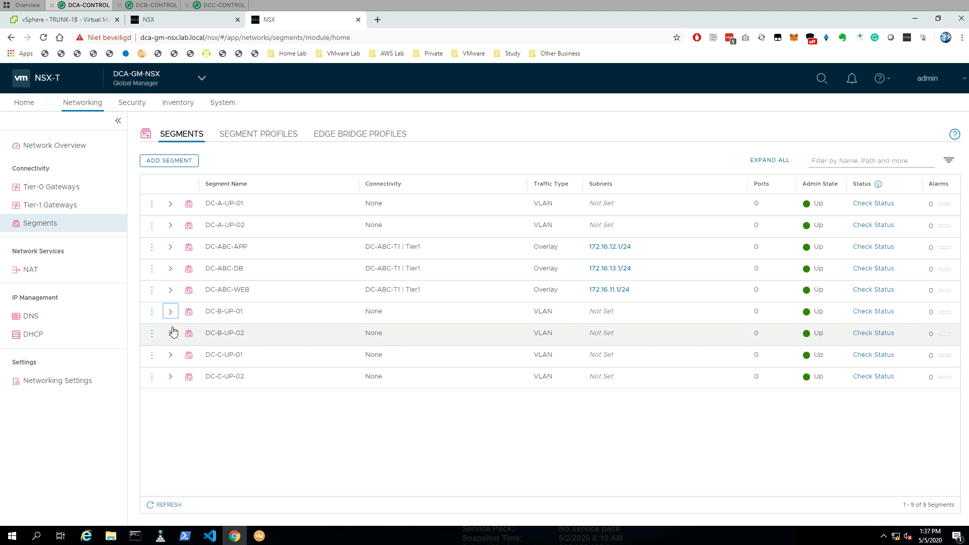
pyautogui.click(170, 335)
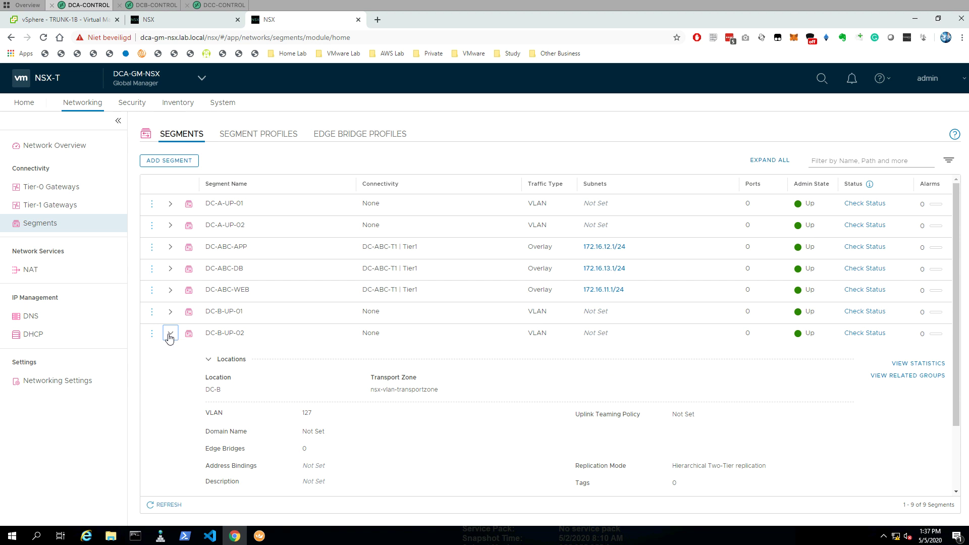
pyautogui.click(170, 334)
pyautogui.click(170, 204)
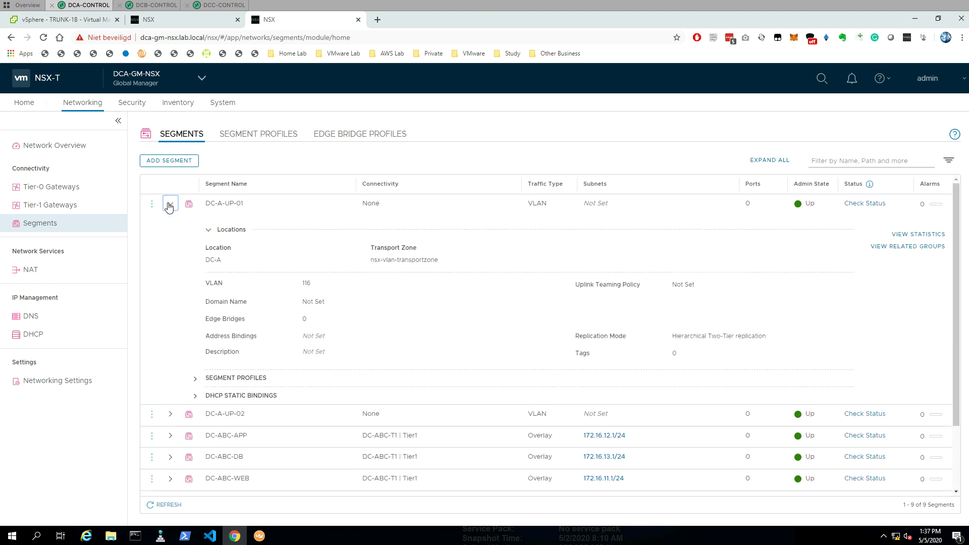
pyautogui.click(169, 204)
pyautogui.click(171, 228)
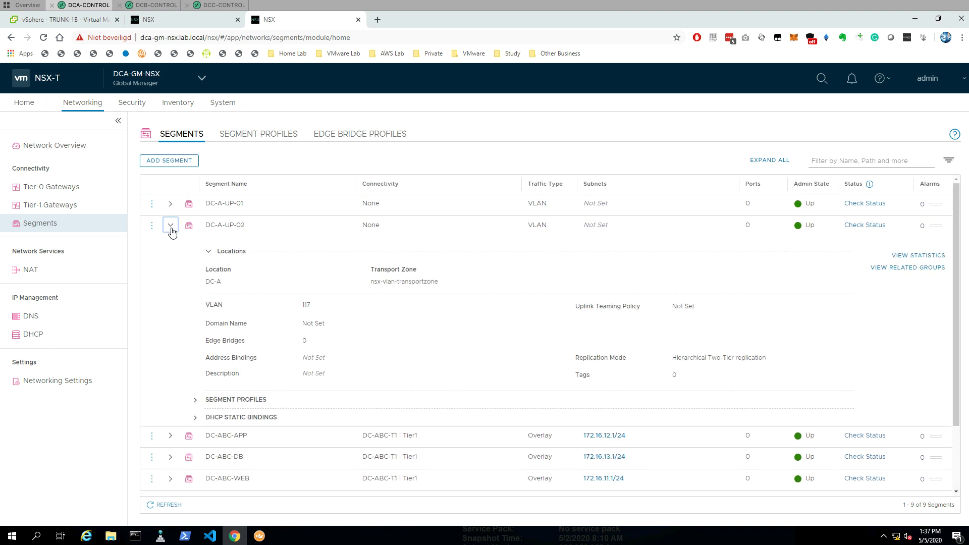
pyautogui.click(172, 228)
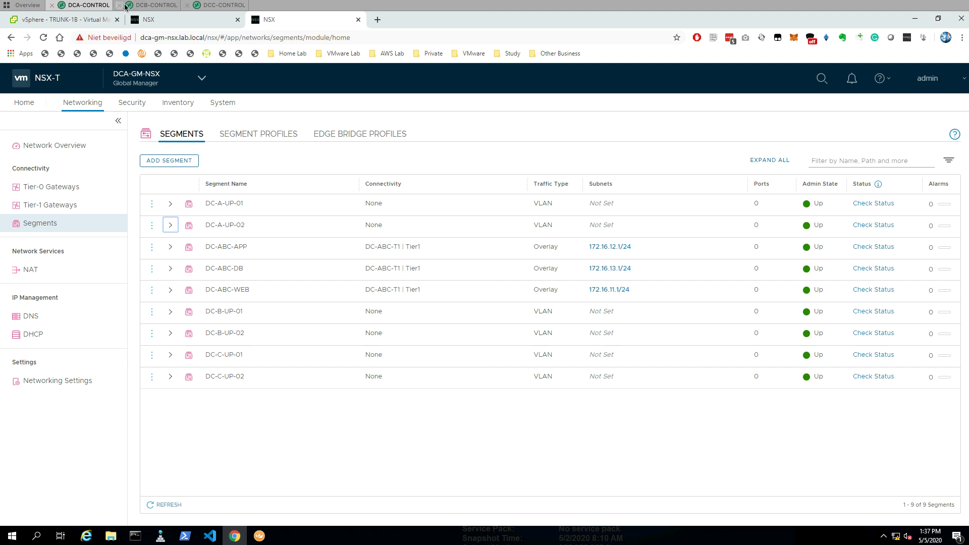
# - Switch to the vSphere Client and inspect the distributed switch port groups in DC-A, DC-B and DC-C
pyautogui.click(83, 20)
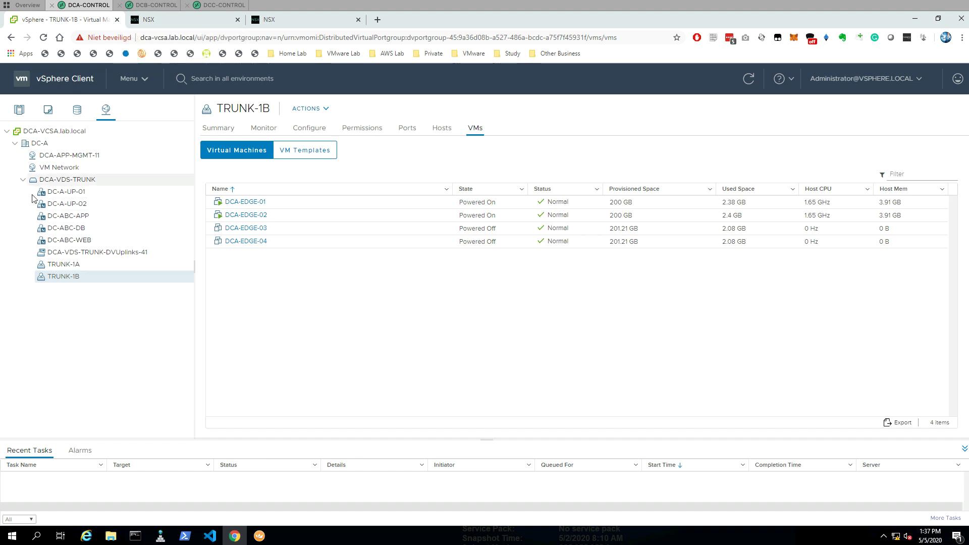
pyautogui.click(149, 6)
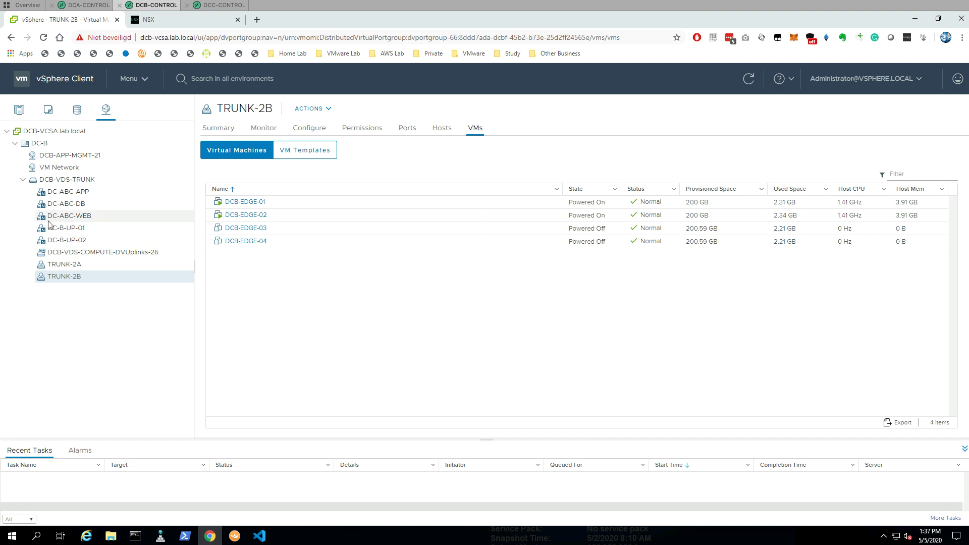
pyautogui.click(218, 6)
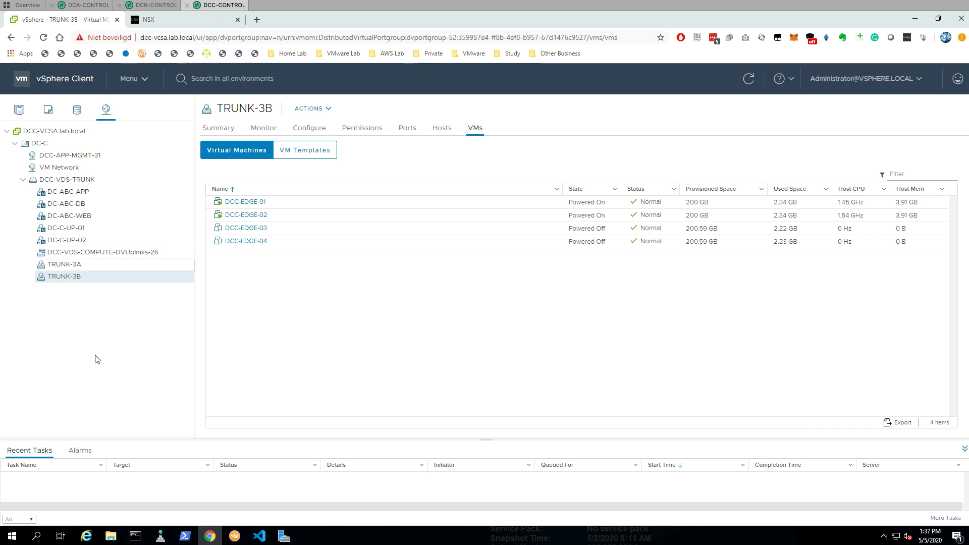
pyautogui.click(83, 6)
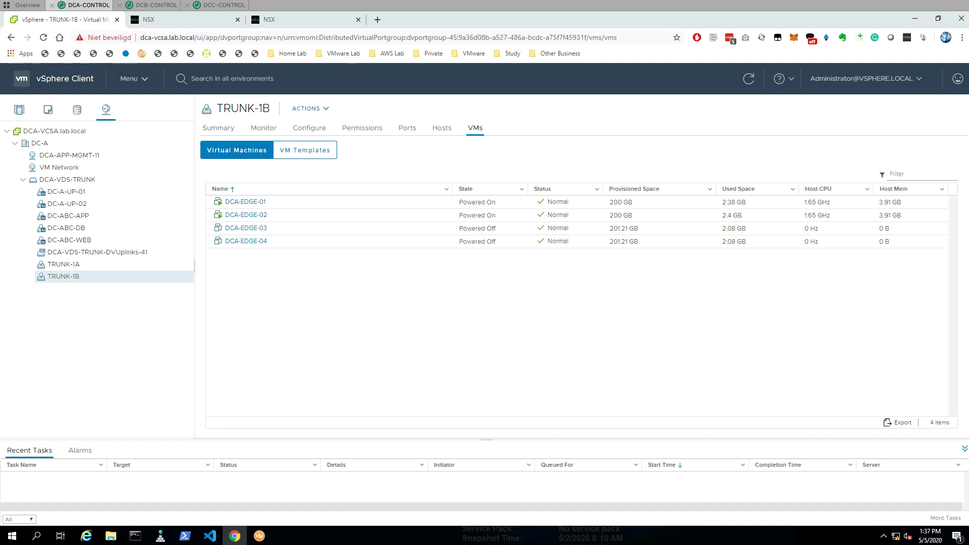
# - Return to the NSX Global Manager and add external interface DC-A-UP-01 to Tier-0 gateway DC-ABC-T0, location DC-A, IP 192.168.16.1/24
pyautogui.click(286, 22)
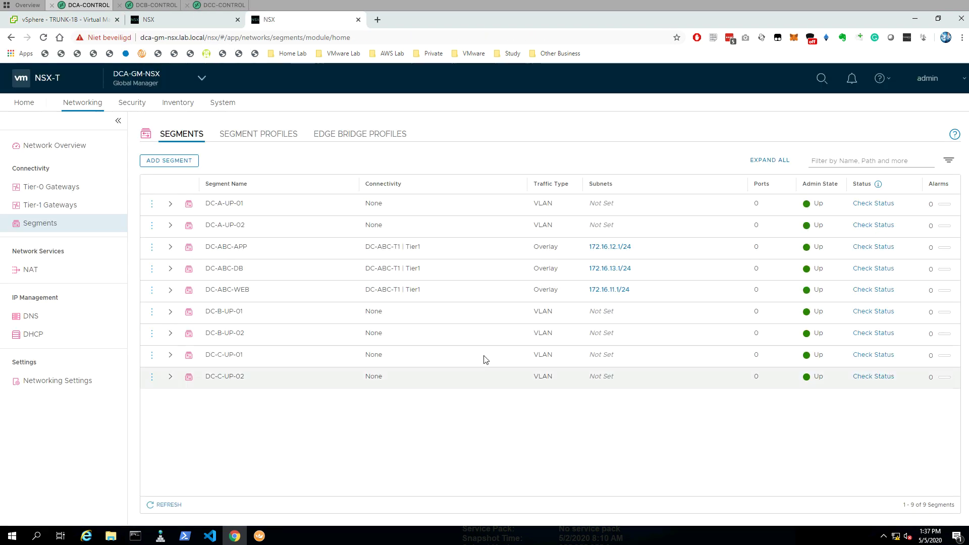
pyautogui.click(60, 191)
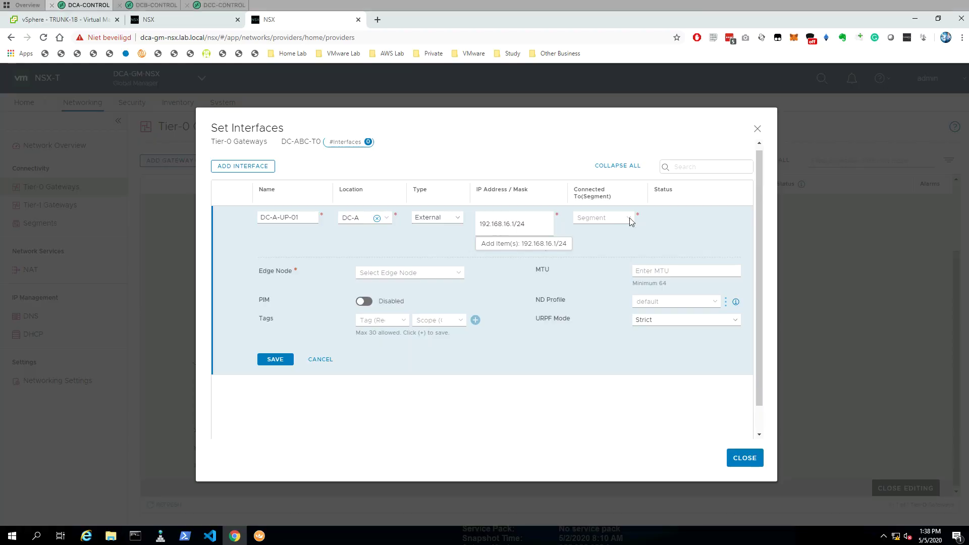
pyautogui.click(459, 283)
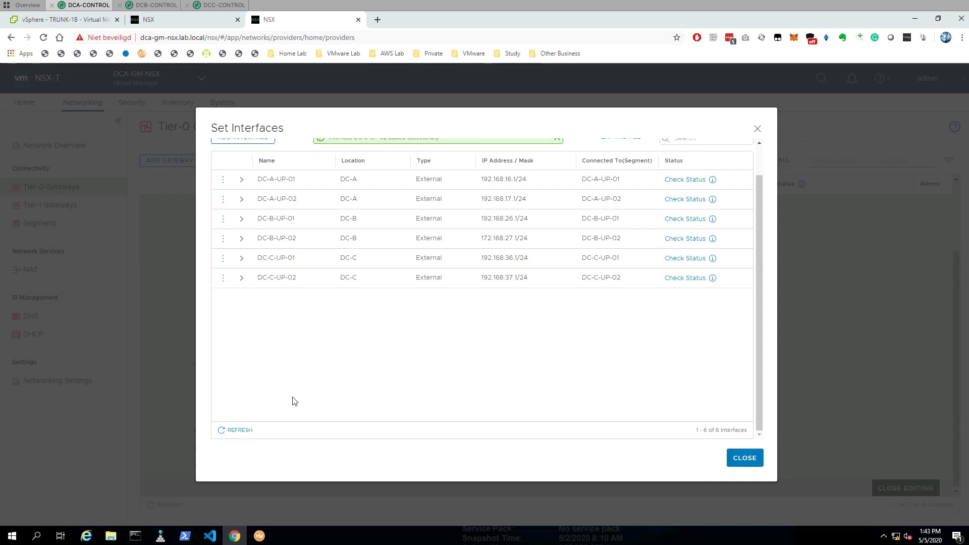
# - Refresh the Tier-0 interface list and check the status of the DC-A and DC-B interfaces and DC-C-UP-01
pyautogui.click(241, 430)
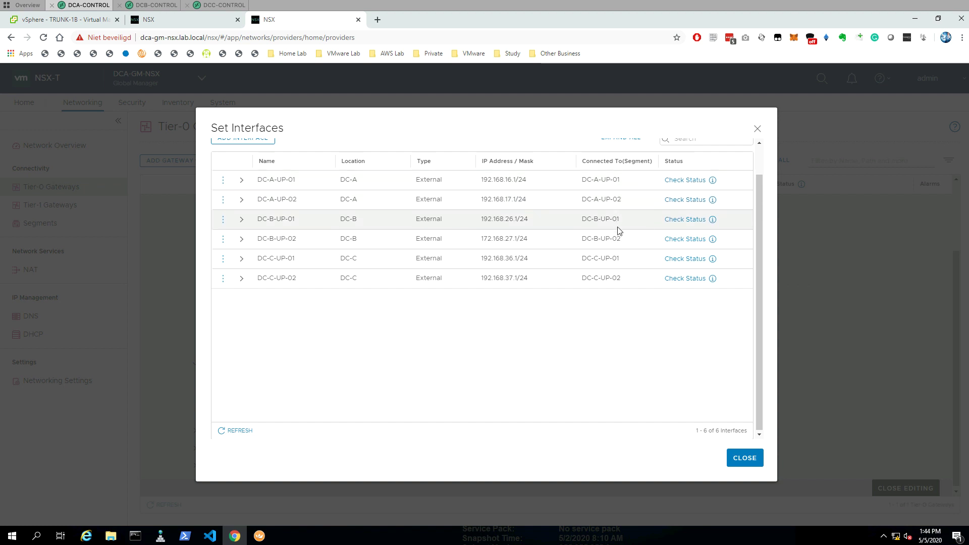
pyautogui.click(691, 182)
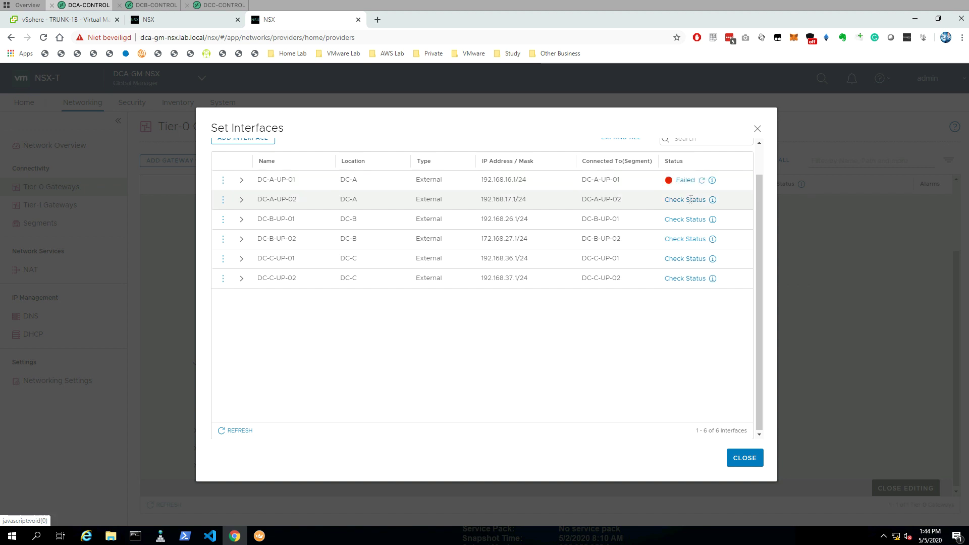
pyautogui.click(691, 200)
pyautogui.click(688, 219)
pyautogui.click(687, 238)
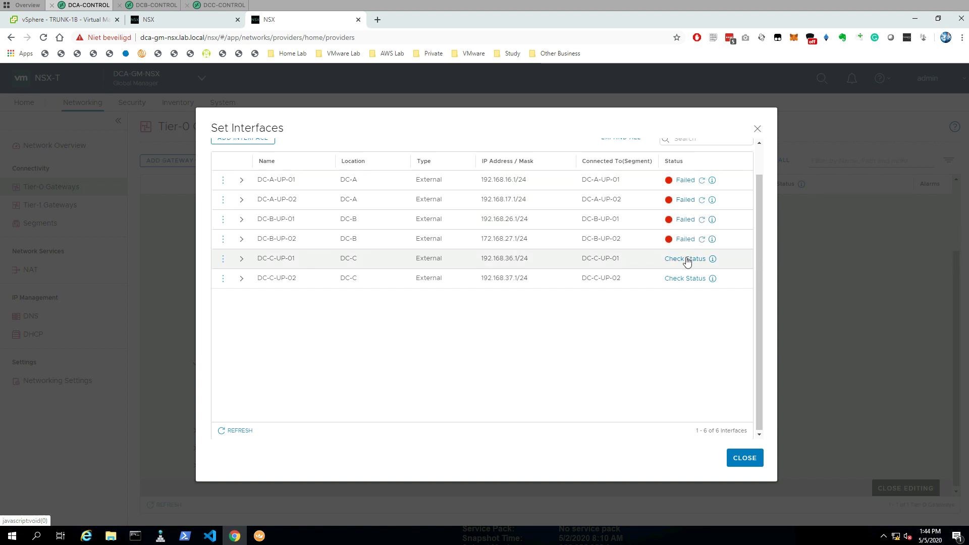
pyautogui.click(682, 259)
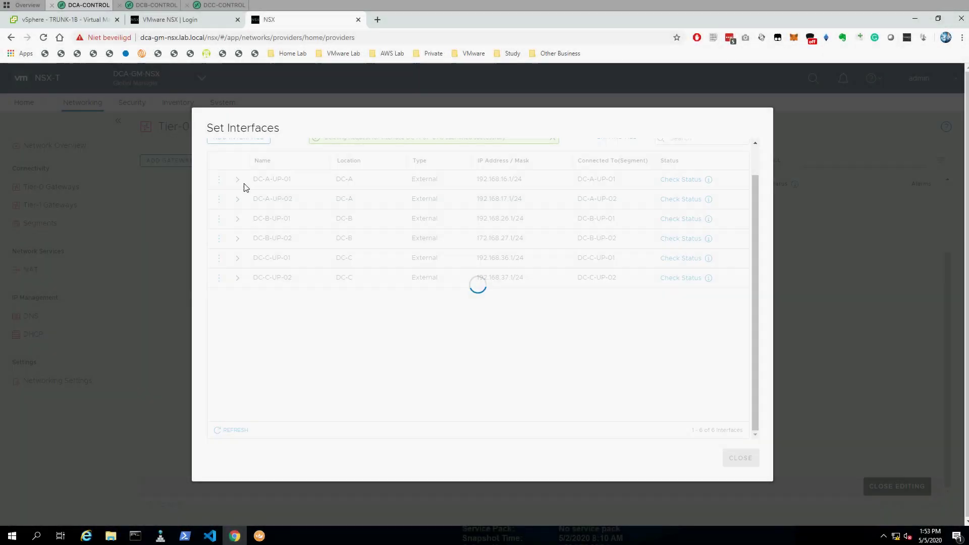
# - Delete the interfaces DC-A-UP-01 and DC-A-UP-02 from the Tier-0 gateway
pyautogui.click(219, 179)
pyautogui.click(242, 171)
pyautogui.click(600, 325)
pyautogui.click(219, 179)
pyautogui.click(412, 269)
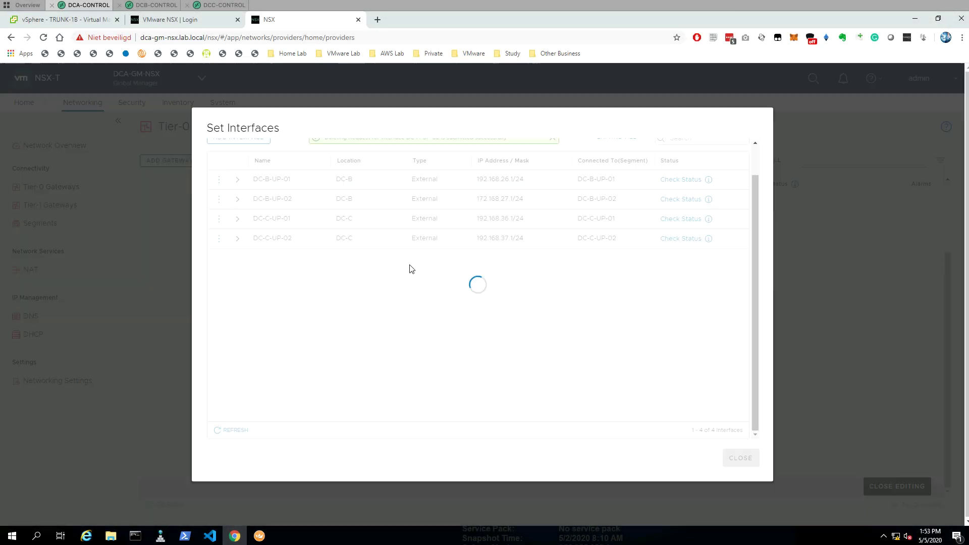
# - Delete the interfaces DC-B-UP-01 and DC-B-UP-02 from the Tier-0 gateway
pyautogui.click(219, 179)
pyautogui.click(242, 171)
pyautogui.click(613, 328)
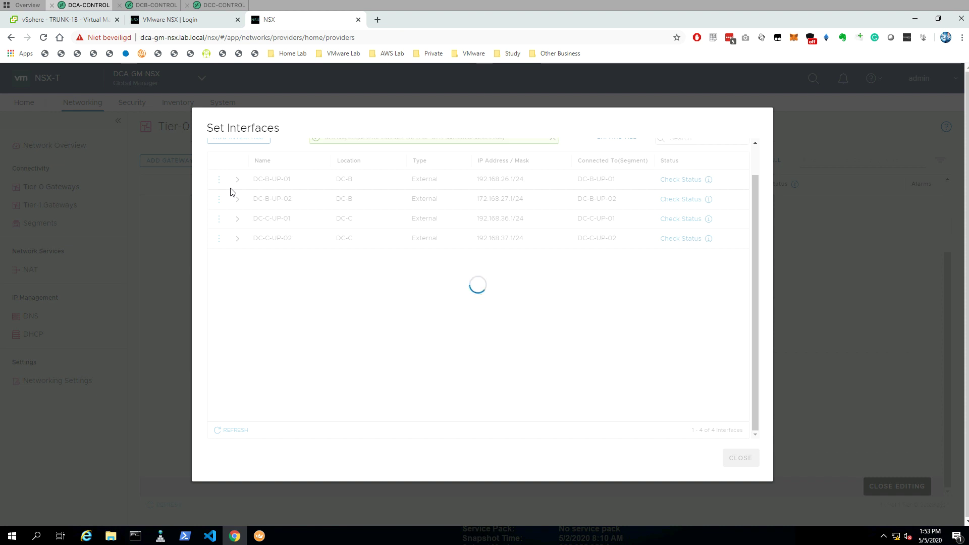
pyautogui.click(219, 180)
pyautogui.click(242, 170)
pyautogui.click(597, 325)
pyautogui.click(218, 179)
pyautogui.click(242, 171)
pyautogui.click(597, 324)
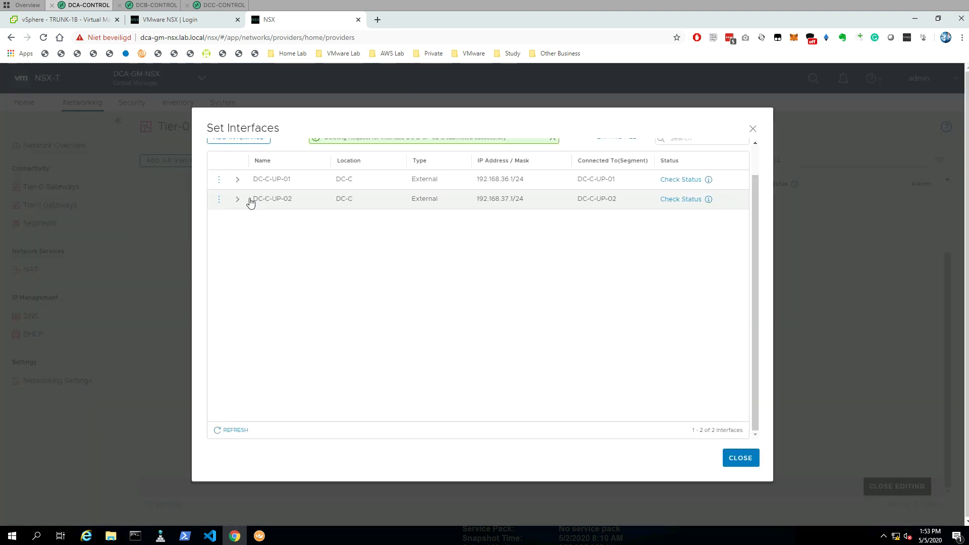
# - Delete the interfaces DC-C-UP-01 and DC-C-UP-02 from the Tier-0 gateway
pyautogui.click(219, 179)
pyautogui.click(242, 171)
pyautogui.click(597, 326)
pyautogui.click(218, 179)
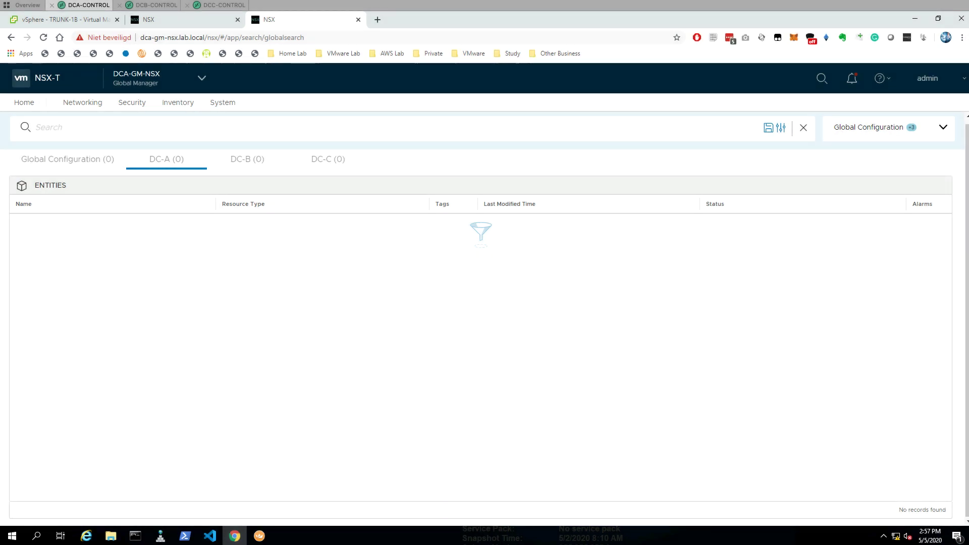
# - Switch to the text editor notes and examine the transport node, transport zone and logical switch port IDs in the routing error
pyautogui.hotkey('alt', 'Tab')
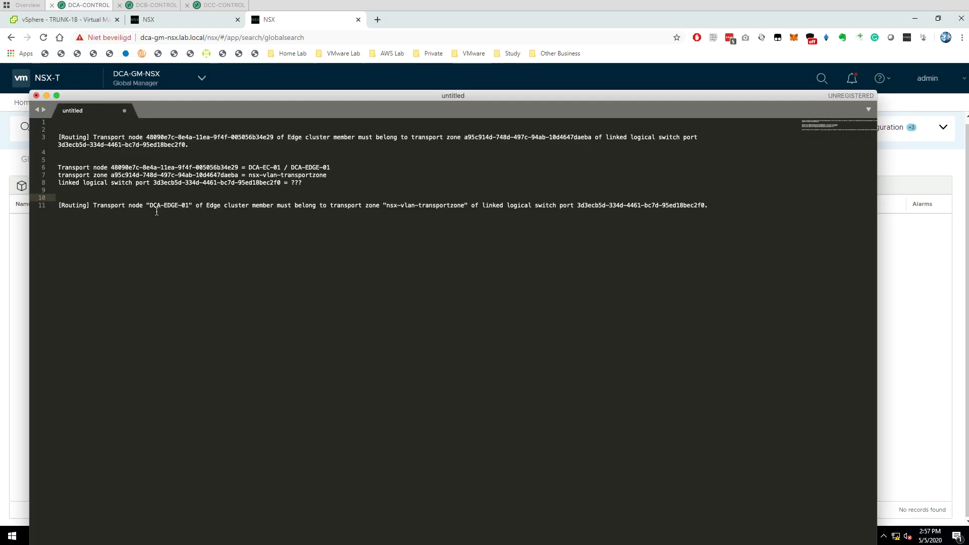
pyautogui.click(175, 219)
pyautogui.moveTo(61, 137); pyautogui.dragTo(277, 142)
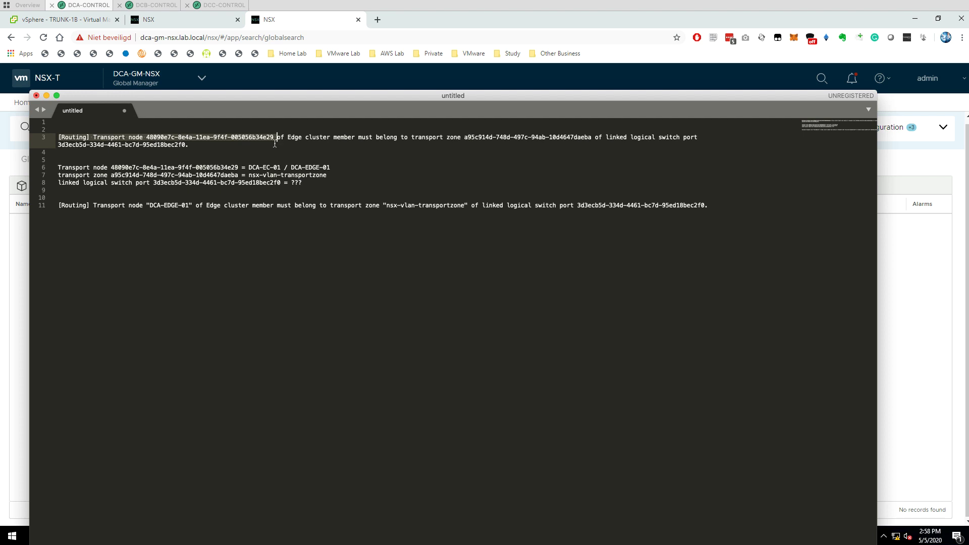
pyautogui.click(273, 144)
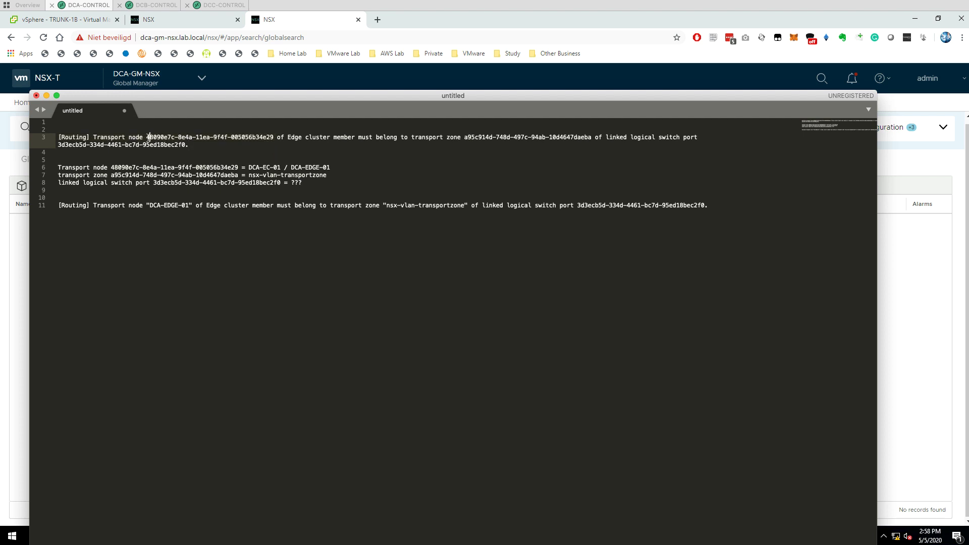
pyautogui.moveTo(147, 137); pyautogui.dragTo(272, 137)
pyautogui.moveTo(467, 137); pyautogui.dragTo(554, 141)
pyautogui.tripleClick(190, 147)
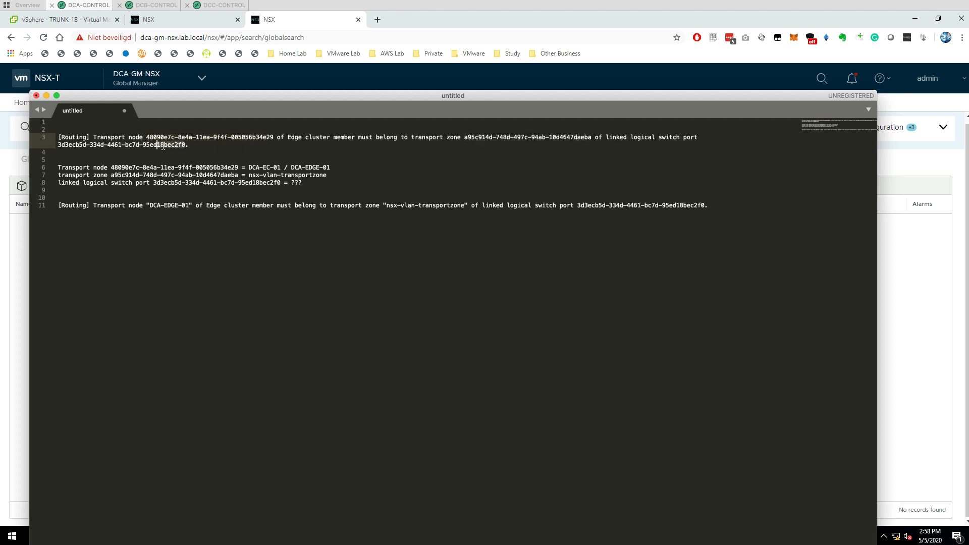
pyautogui.click(50, 144)
pyautogui.click(470, 159)
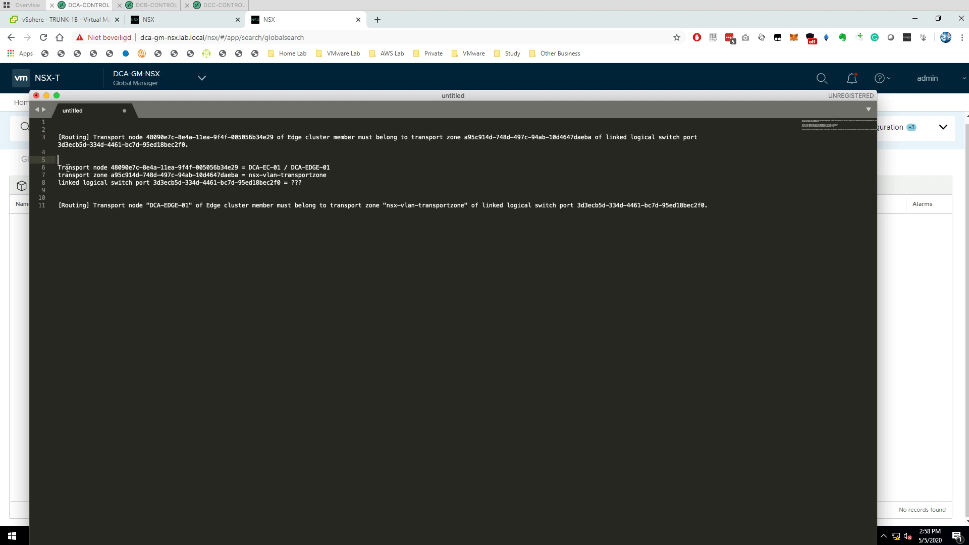
# - Remove "DCA-EC-01 / " from the transport node line of the notes and review the transport zone mapping below it
pyautogui.moveTo(58, 170); pyautogui.dragTo(100, 168)
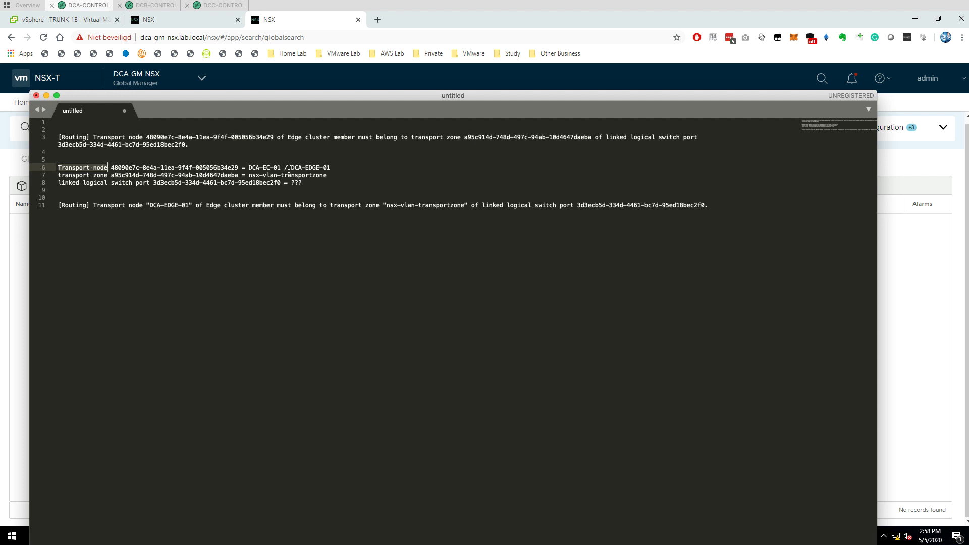
pyautogui.moveTo(289, 170); pyautogui.dragTo(251, 168)
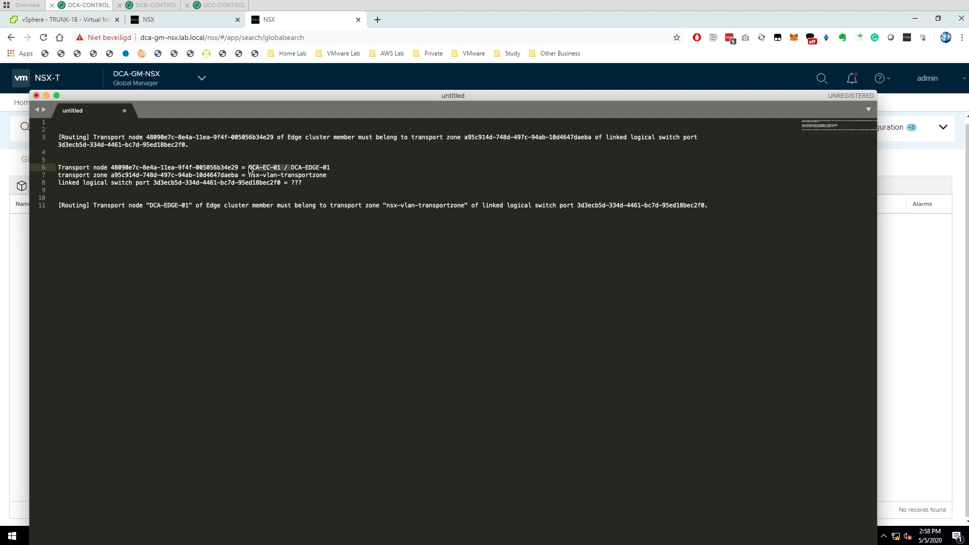
pyautogui.press('BackSpace')
pyautogui.moveTo(81, 174); pyautogui.dragTo(206, 168)
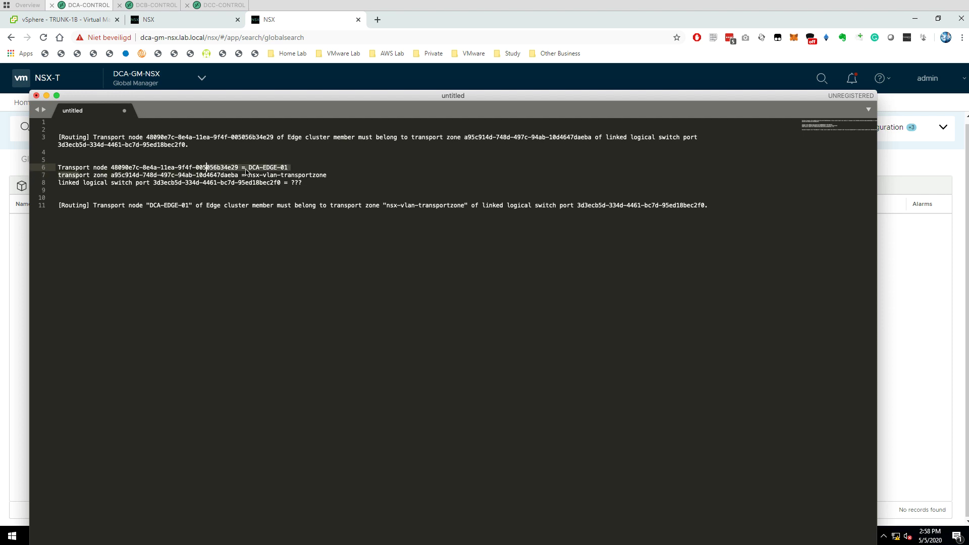
pyautogui.click(321, 176)
pyautogui.moveTo(329, 177); pyautogui.dragTo(256, 175)
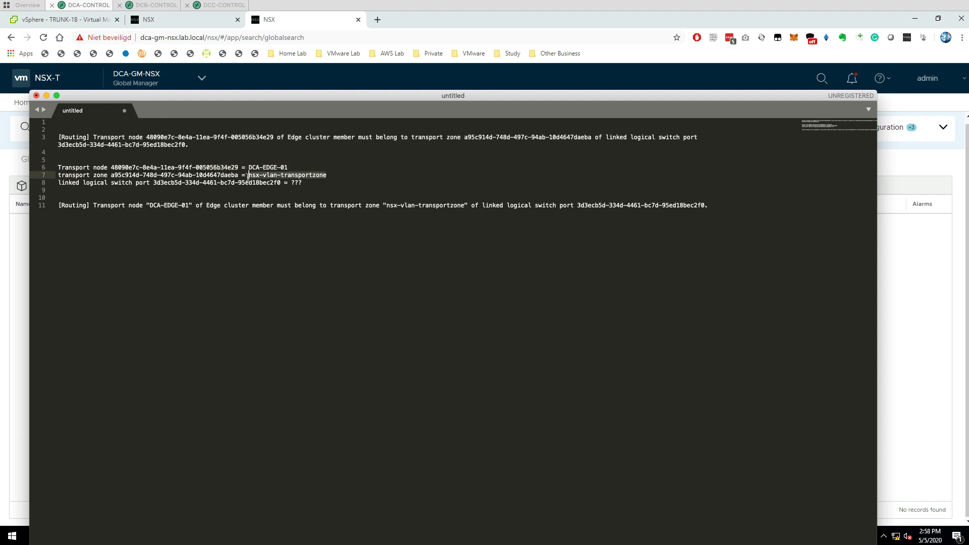
pyautogui.click(328, 177)
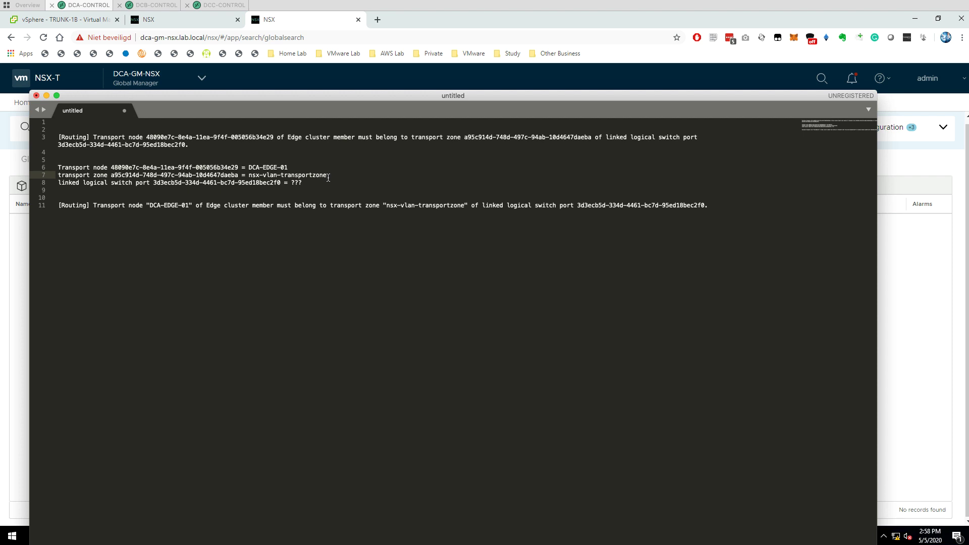
# - Put the notes away and examine the transport zones in the DC-A local NSX manager, leaving none selected
pyautogui.click(46, 95)
pyautogui.hotkey('ctrl', 'pageup')
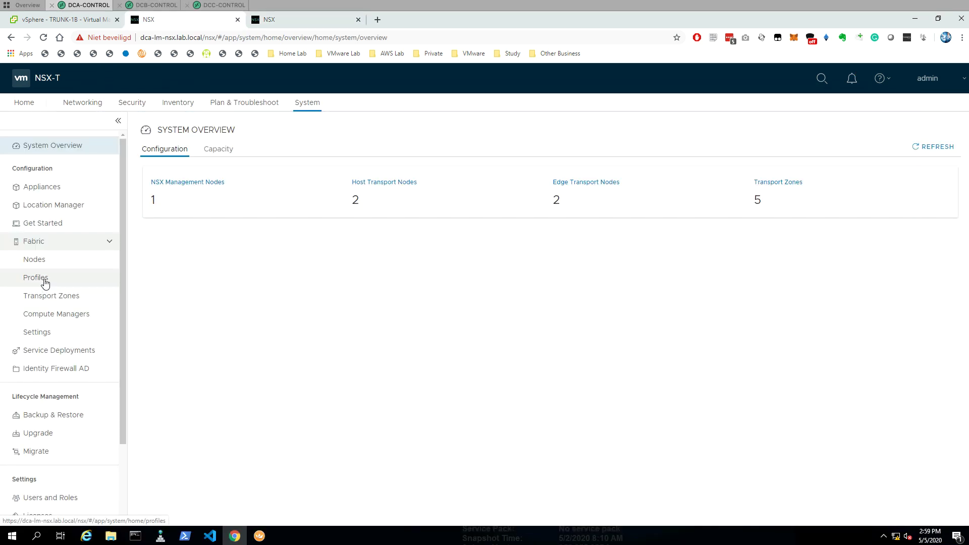
pyautogui.click(49, 298)
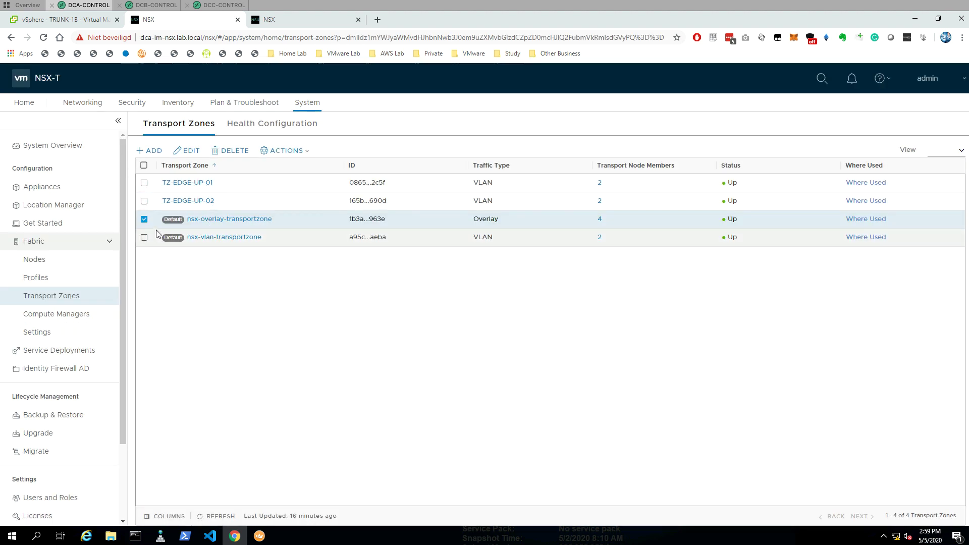
pyautogui.click(143, 219)
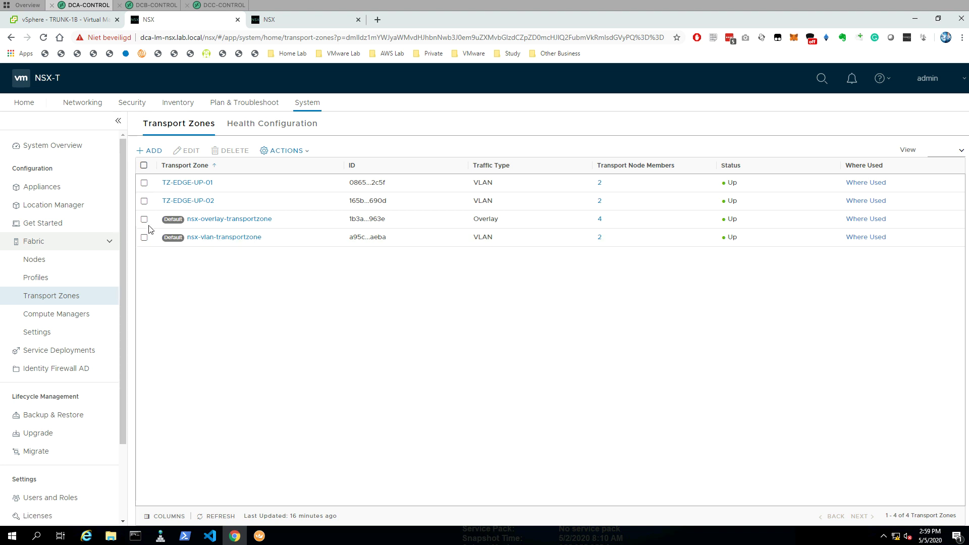
# - Inspect the transport zones assigned to edge nodes DCA-EDGE-01 and DCA-EDGE-02, closing each without saving
pyautogui.click(35, 260)
pyautogui.click(282, 125)
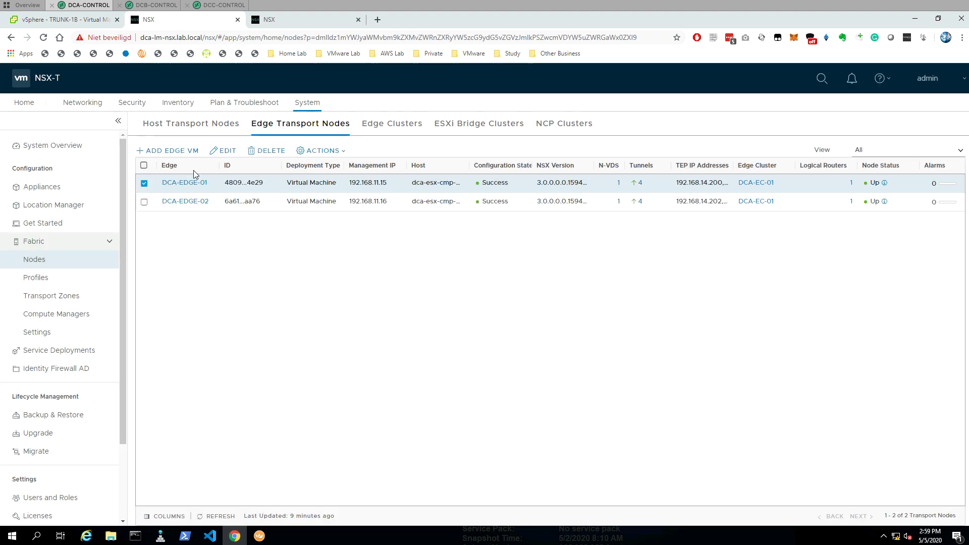
pyautogui.click(219, 151)
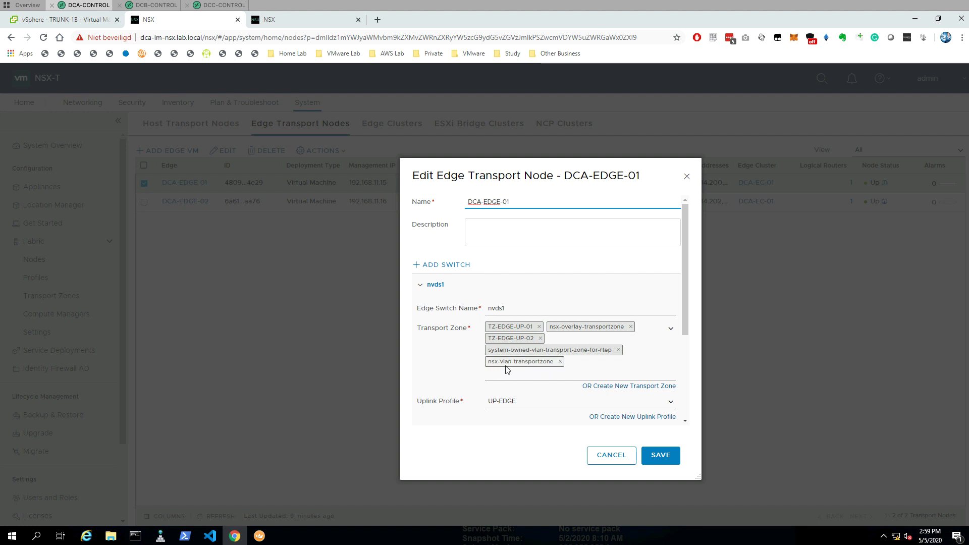
pyautogui.click(613, 455)
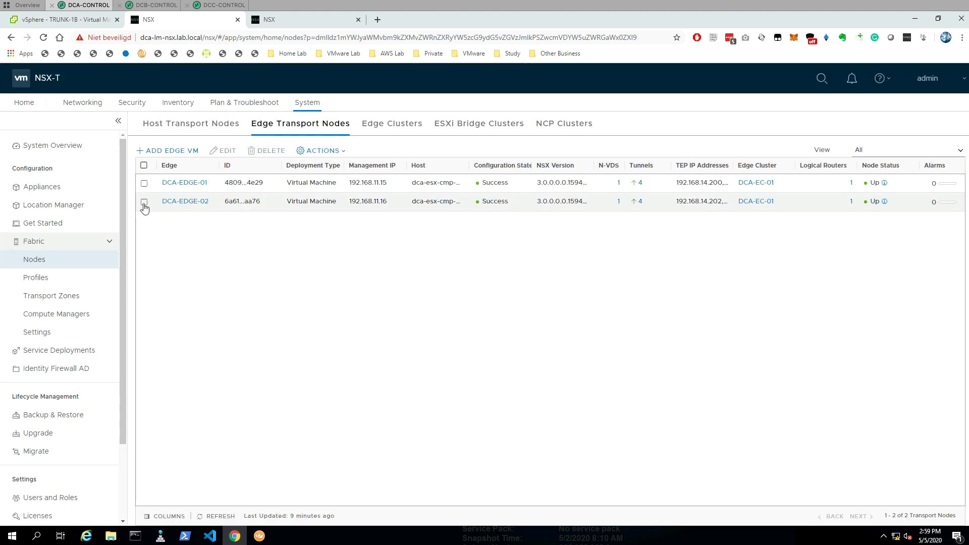
pyautogui.click(144, 202)
pyautogui.click(222, 151)
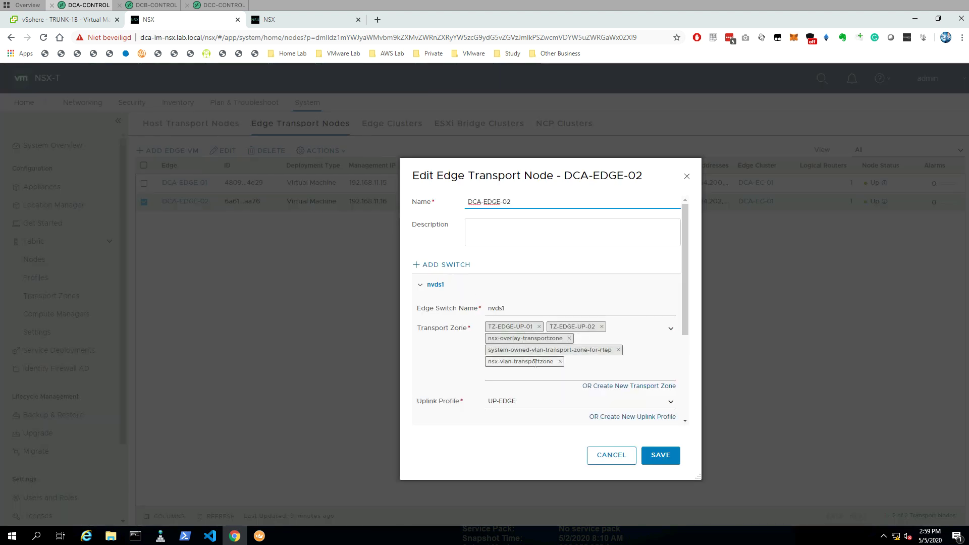
pyautogui.click(595, 449)
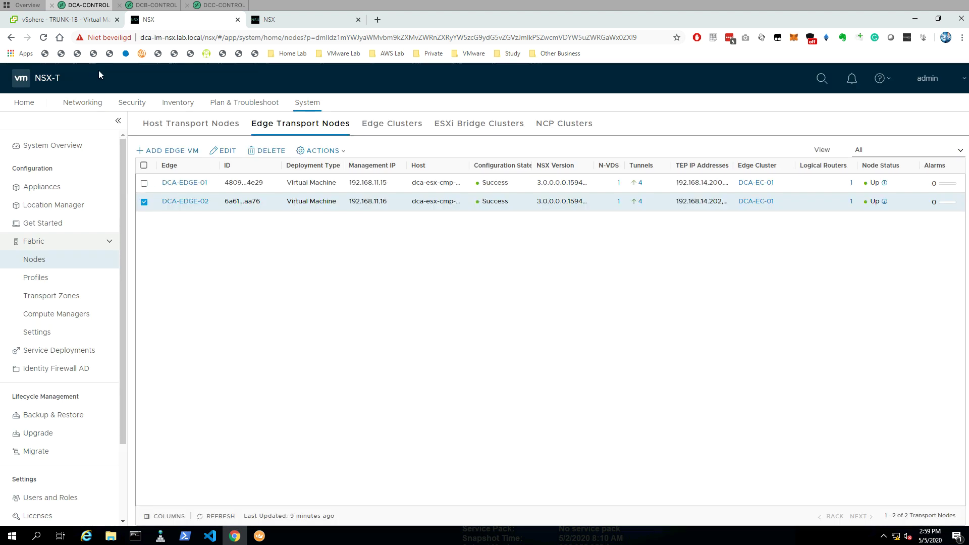
# - Switch to the DCB-CONTROL session and log in to the DC-B local NSX manager
pyautogui.click(150, 6)
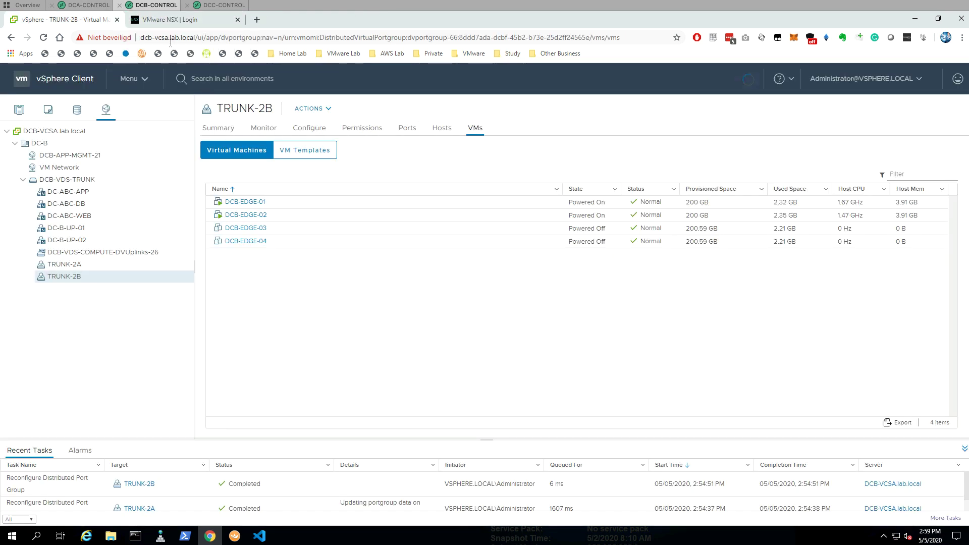
pyautogui.click(171, 20)
pyautogui.click(135, 315)
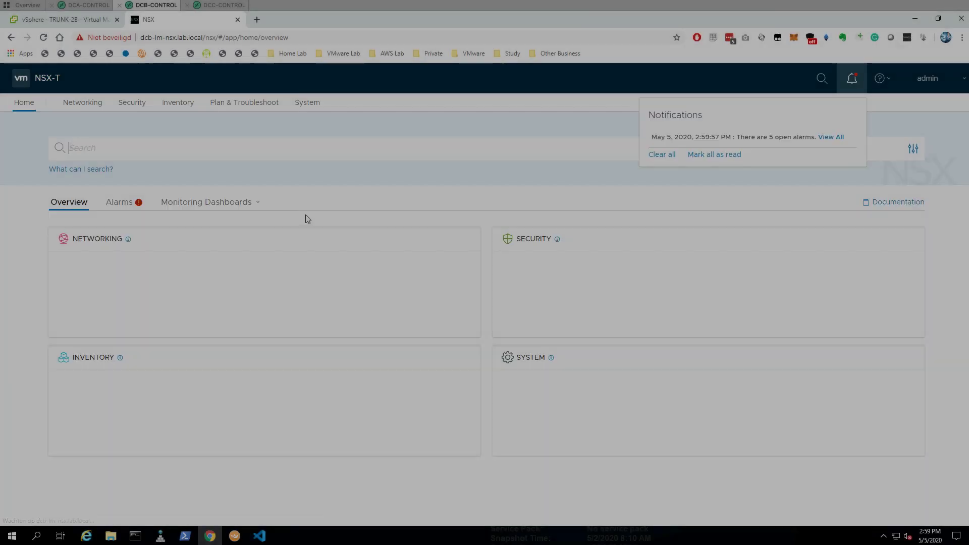
# - Assign nsx-vlan-transportzone to switch nvds1 on edge transport node DCB-EDGE-02 and save the node
pyautogui.click(308, 102)
pyautogui.click(34, 238)
pyautogui.click(45, 257)
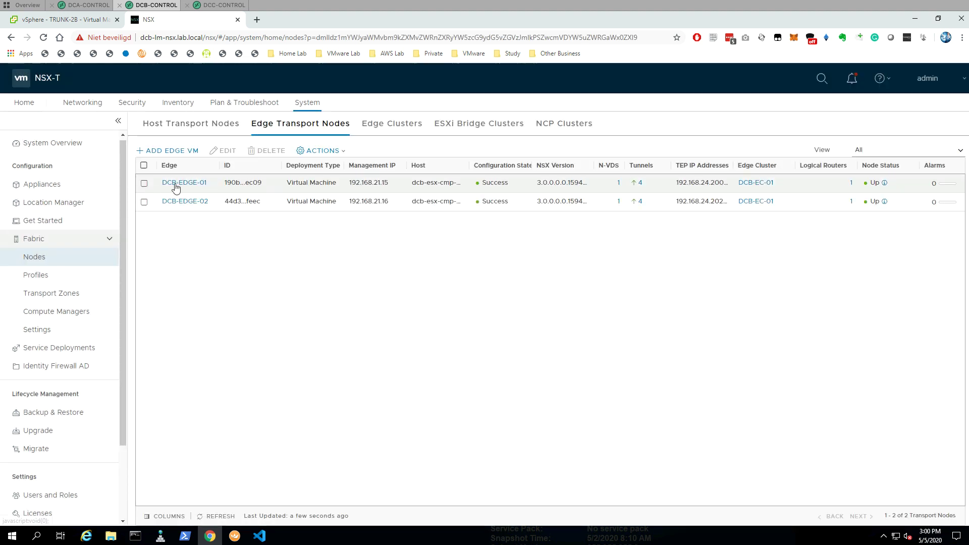
pyautogui.click(144, 185)
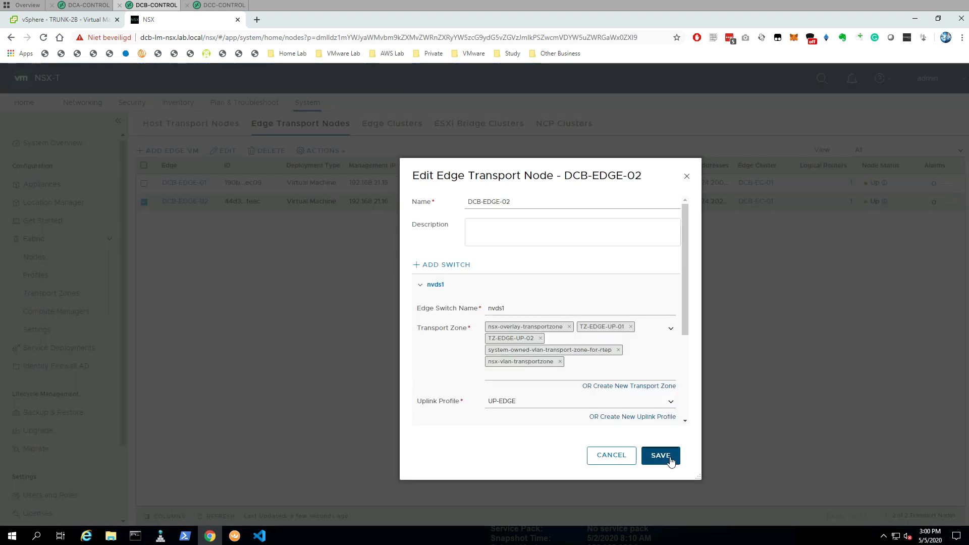
pyautogui.click(663, 456)
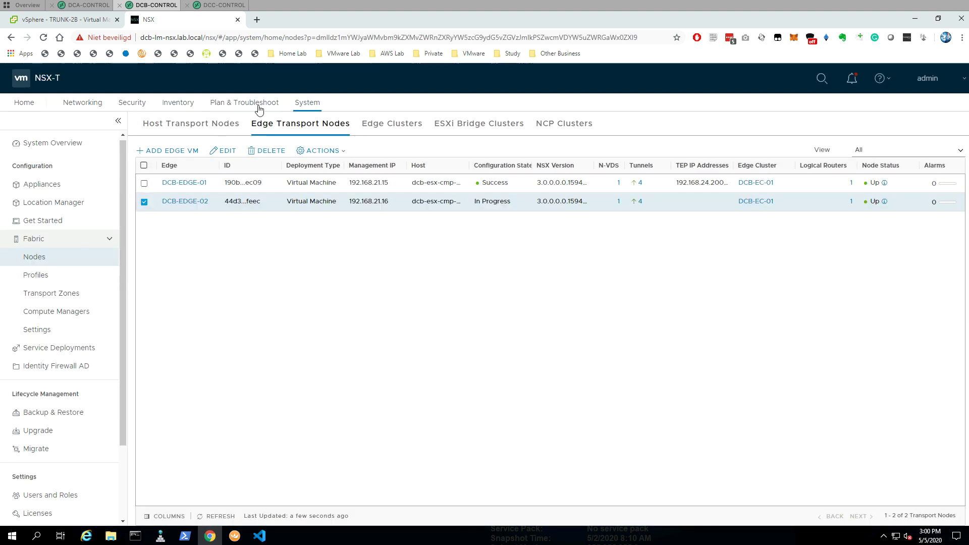
# - Switch to the DCC-CONTROL session and log in to the DC-C local NSX manager, dismissing the notification
pyautogui.click(214, 7)
pyautogui.click(107, 319)
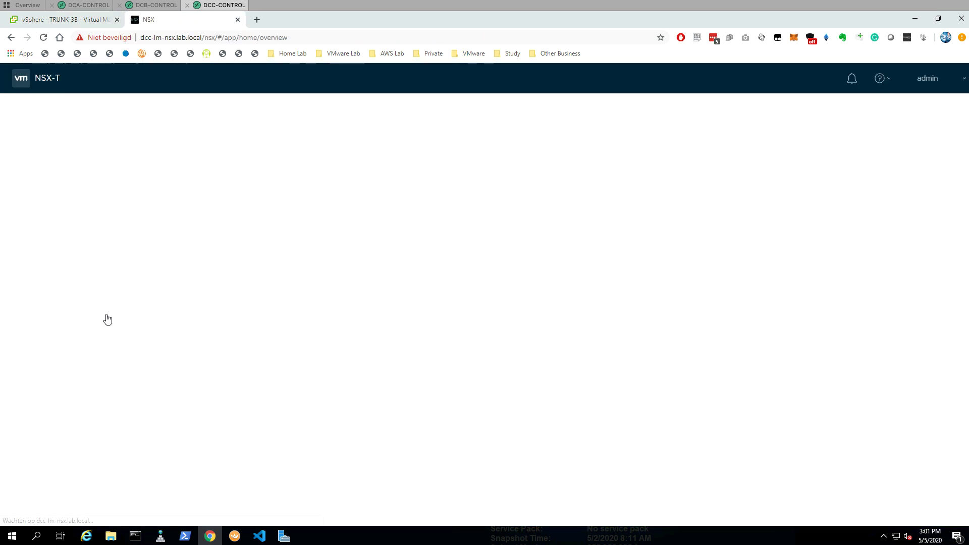
pyautogui.click(662, 174)
# - Edit the transport zone assignment of switch nvds1 on edge transport node DCC-EDGE-02
pyautogui.click(307, 102)
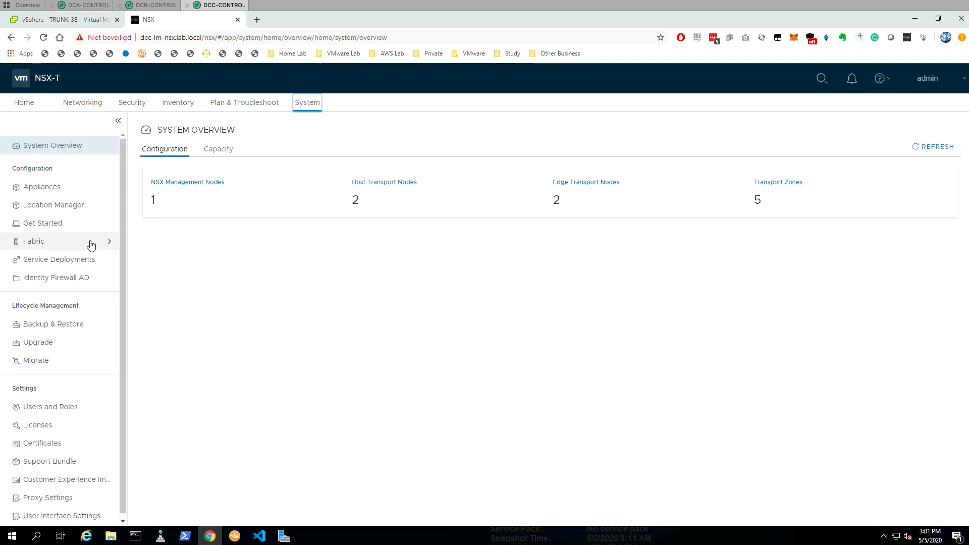
pyautogui.click(90, 245)
pyautogui.click(42, 260)
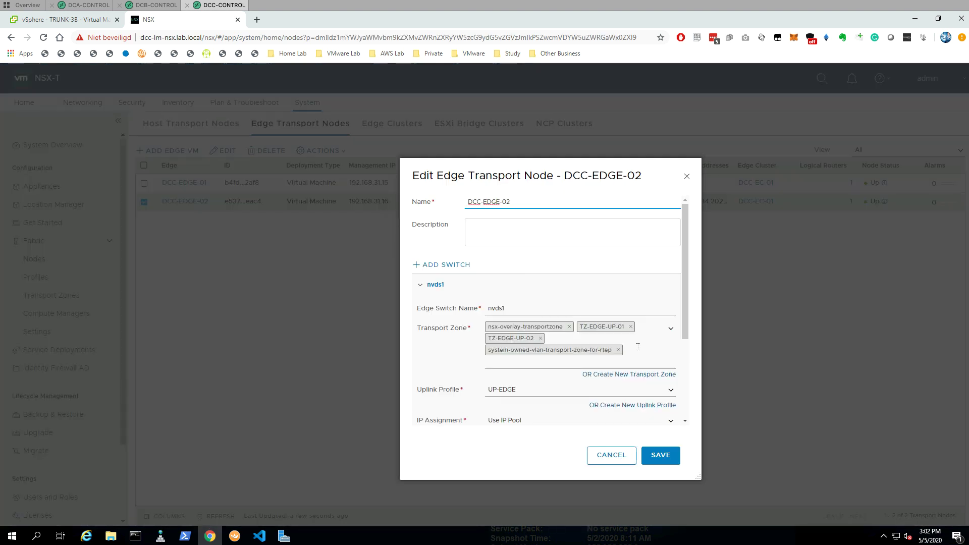
pyautogui.click(638, 346)
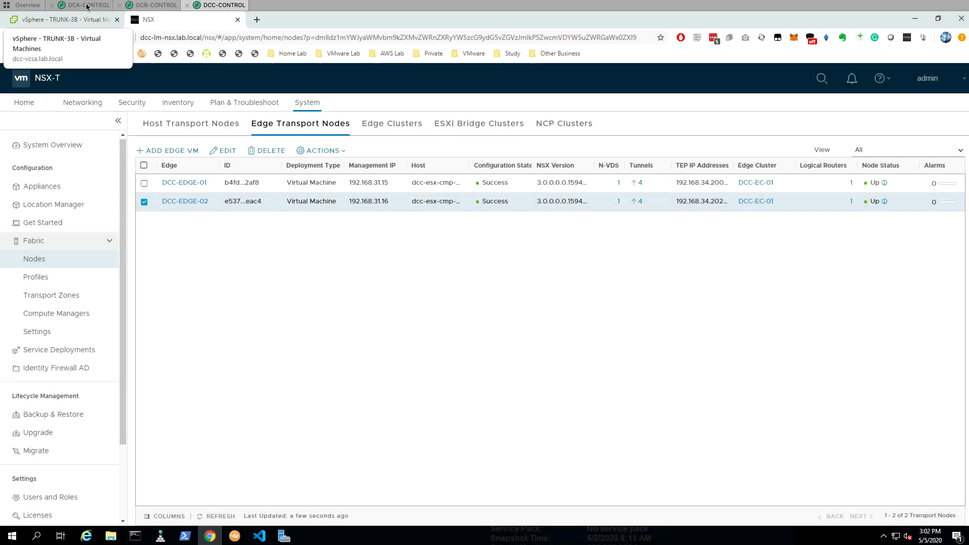
# - Return to the Global Manager in the DCA-CONTROL session and open Tier-0 gateway DC-ABC-T0 for editing
pyautogui.click(87, 6)
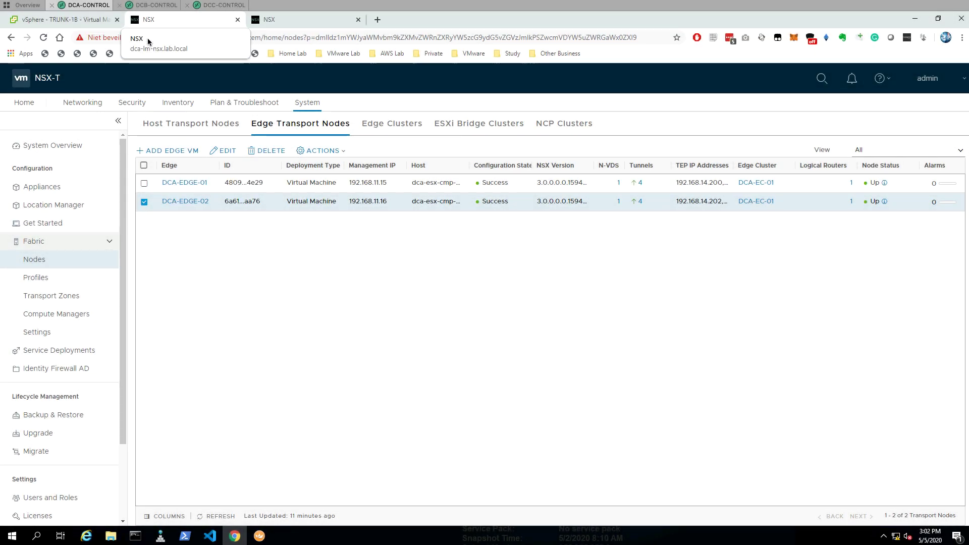
pyautogui.click(296, 22)
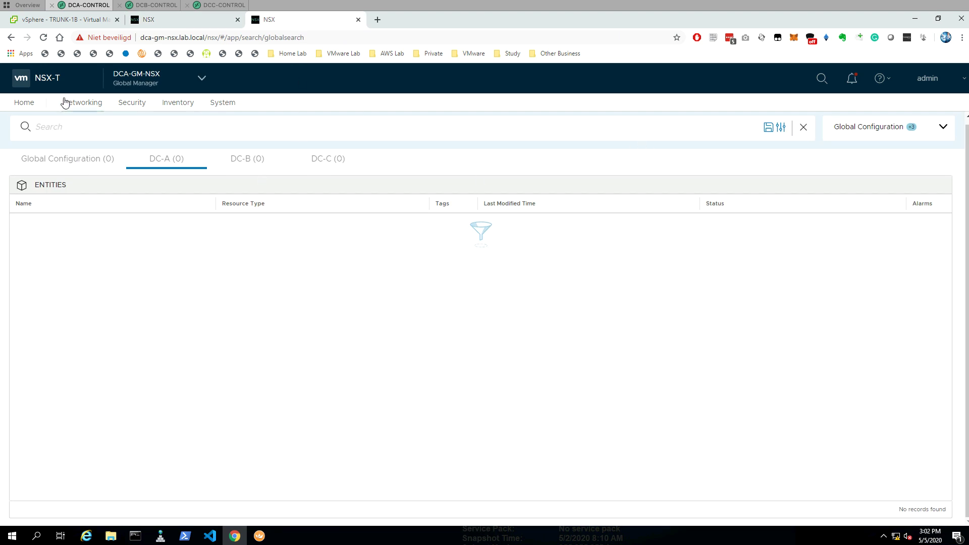
pyautogui.click(82, 102)
pyautogui.click(51, 187)
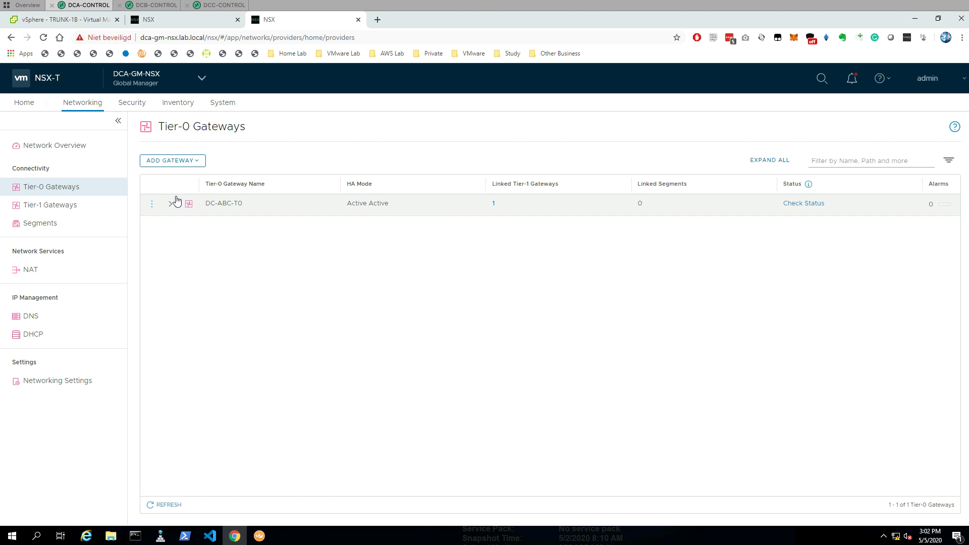
pyautogui.click(167, 206)
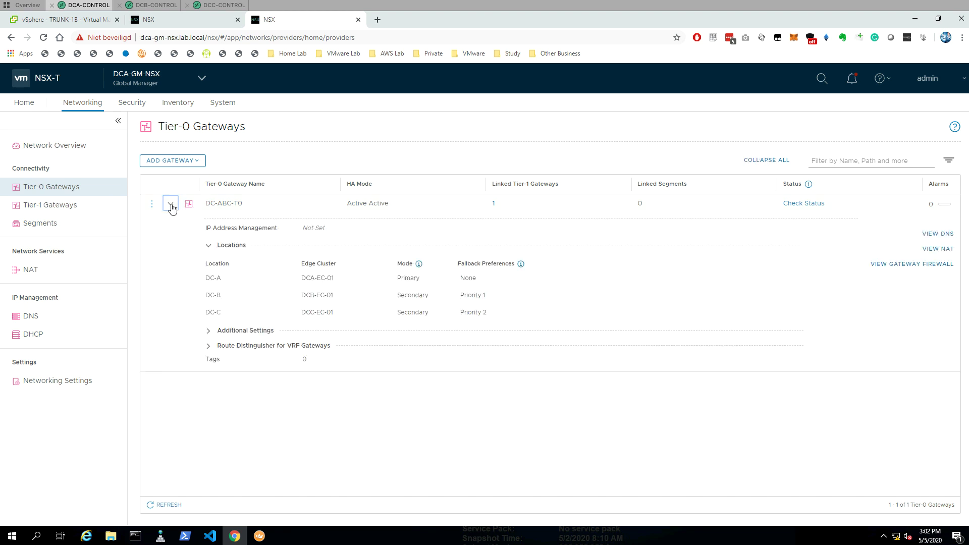
pyautogui.click(150, 206)
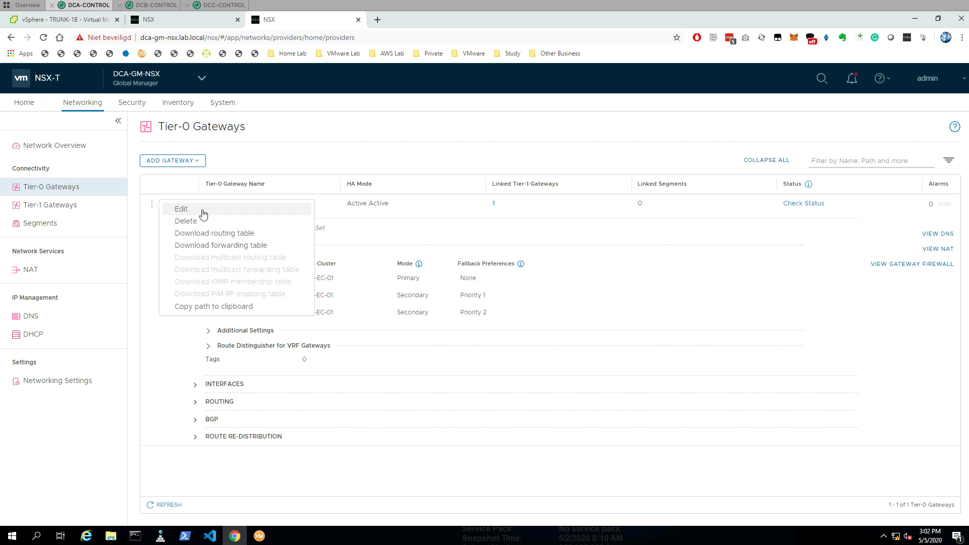
pyautogui.click(202, 211)
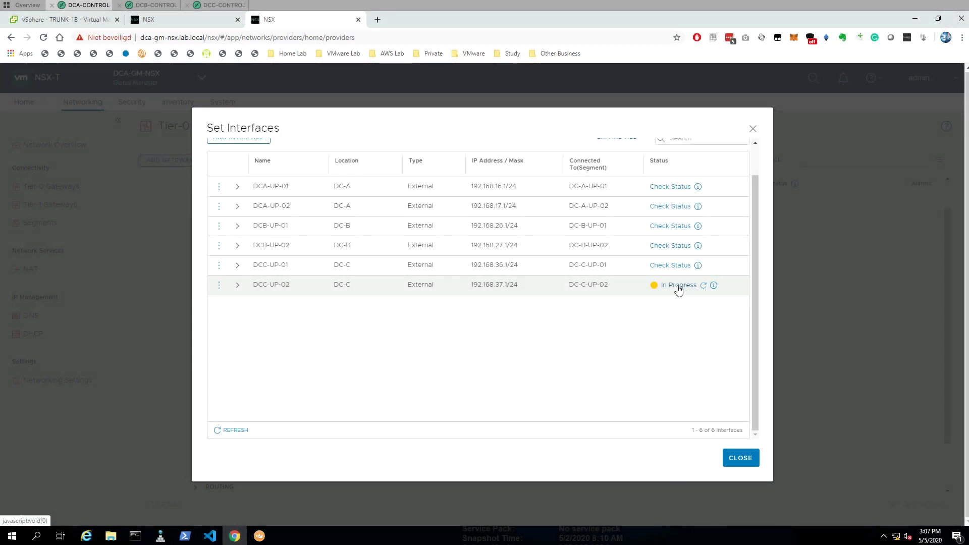
# - Refresh the status of external interface DCC-UP-02 on the Tier-0 gateway
pyautogui.click(704, 285)
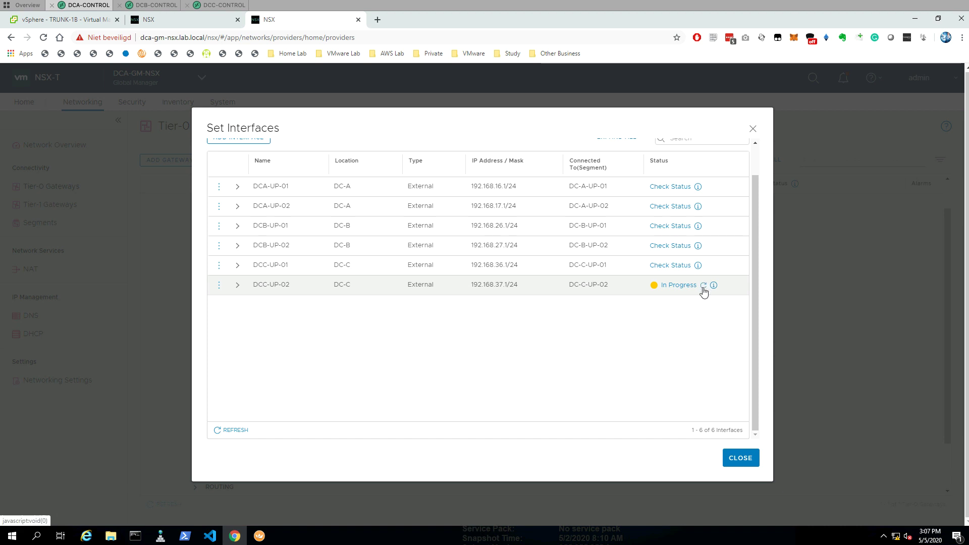
# - Check the status of the remaining five external interfaces on DC-ABC-T0, dismiss the update notification and close the interface list
pyautogui.click(672, 265)
pyautogui.click(671, 247)
pyautogui.click(672, 227)
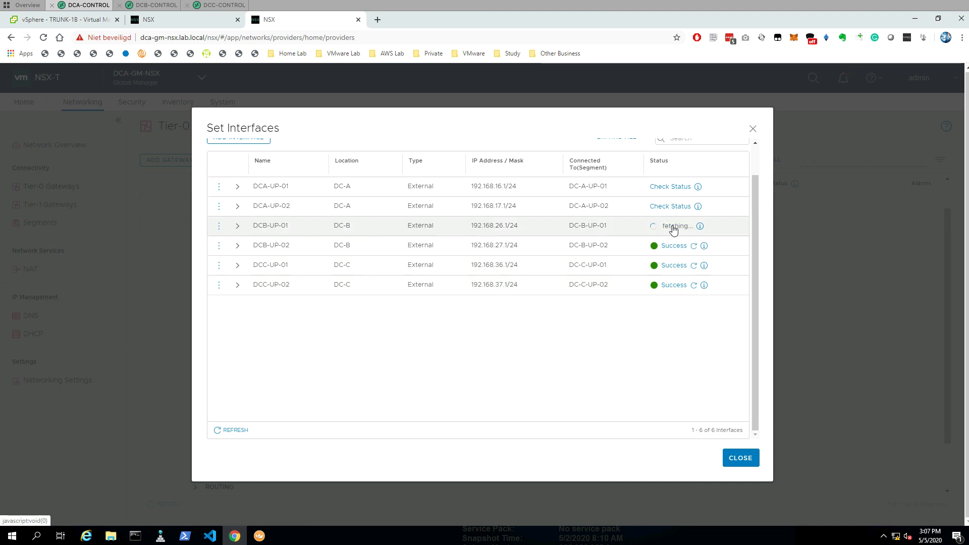
pyautogui.click(672, 207)
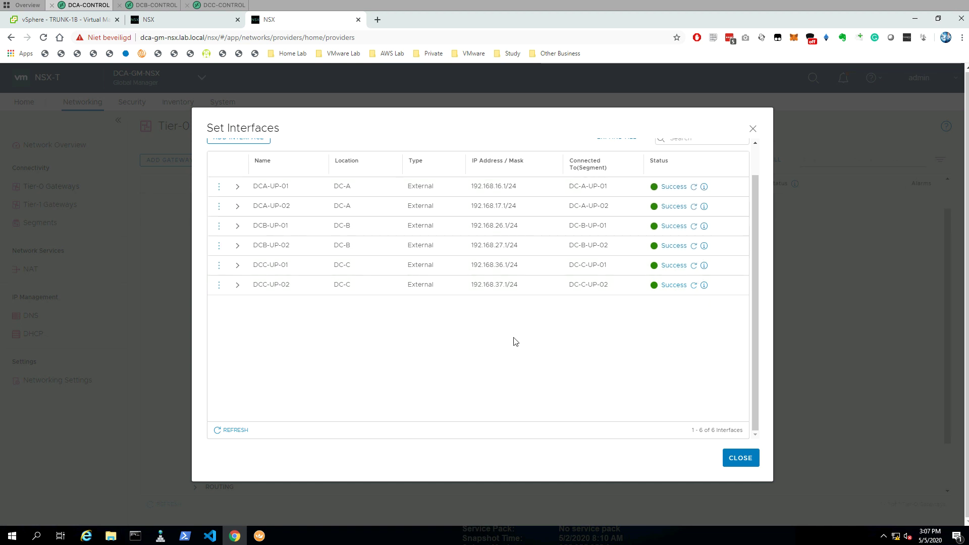
pyautogui.scroll(2, 512, 338)
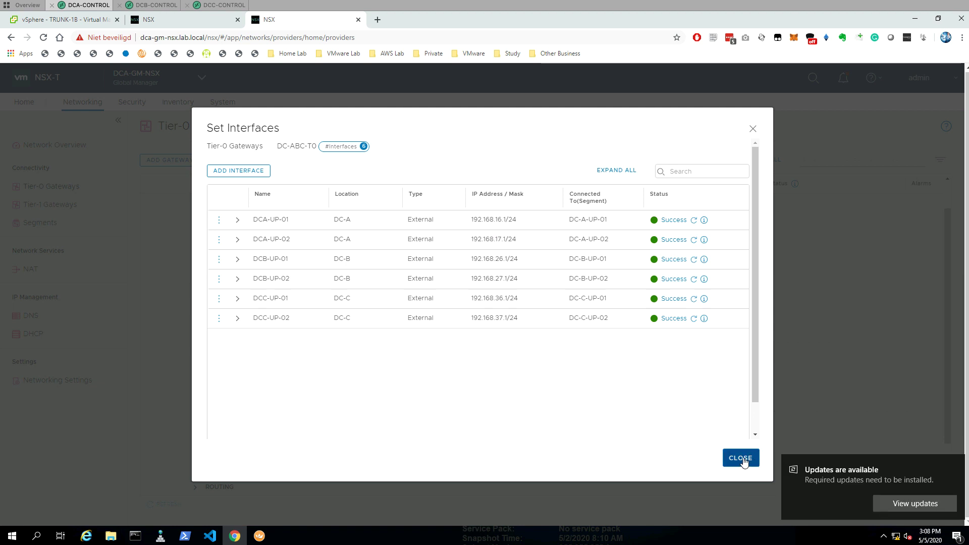
pyautogui.click(956, 465)
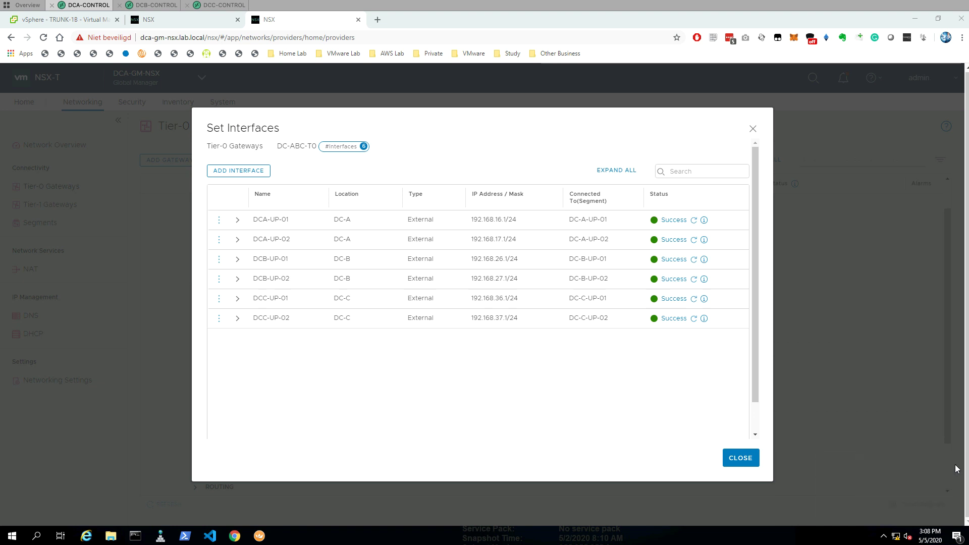
pyautogui.click(740, 459)
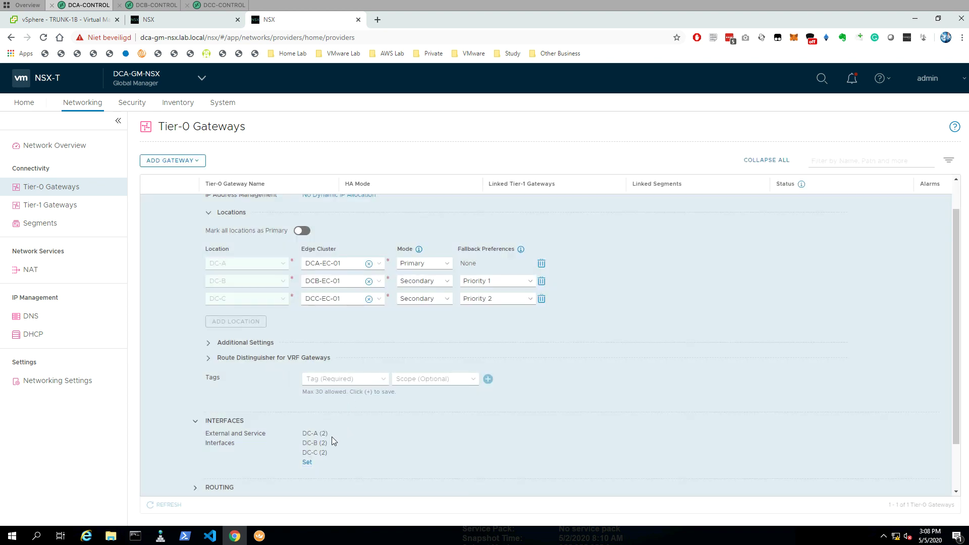
# - Examine the routing and BGP settings of Tier-0 gateway DC-ABC-T0, including its local AS number
pyautogui.scroll(-1, 324, 453)
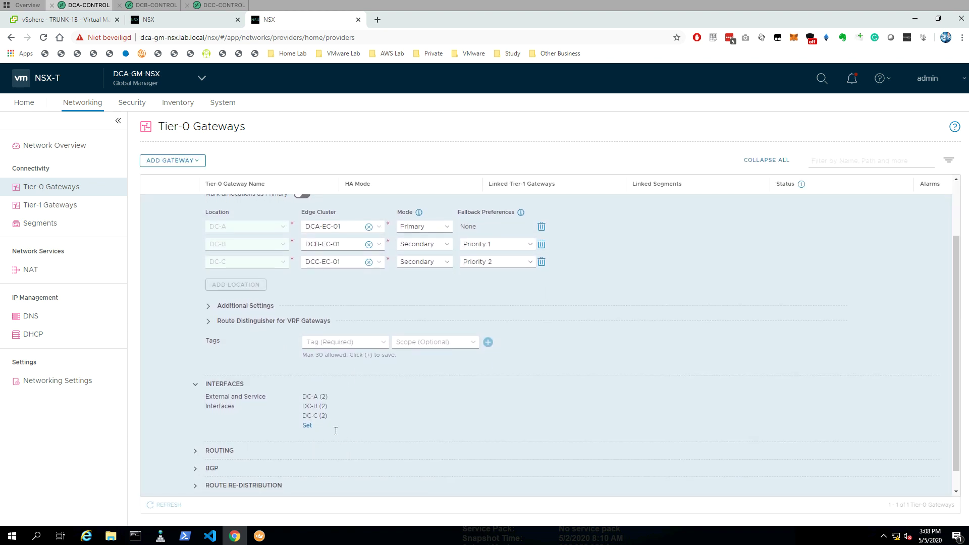
pyautogui.scroll(-1, 247, 399)
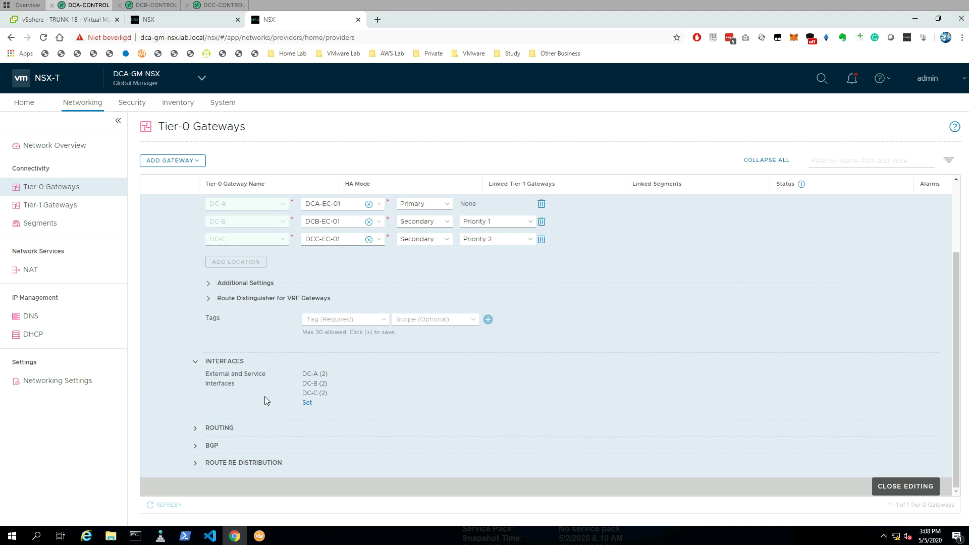
pyautogui.click(196, 429)
pyautogui.scroll(-2, 270, 391)
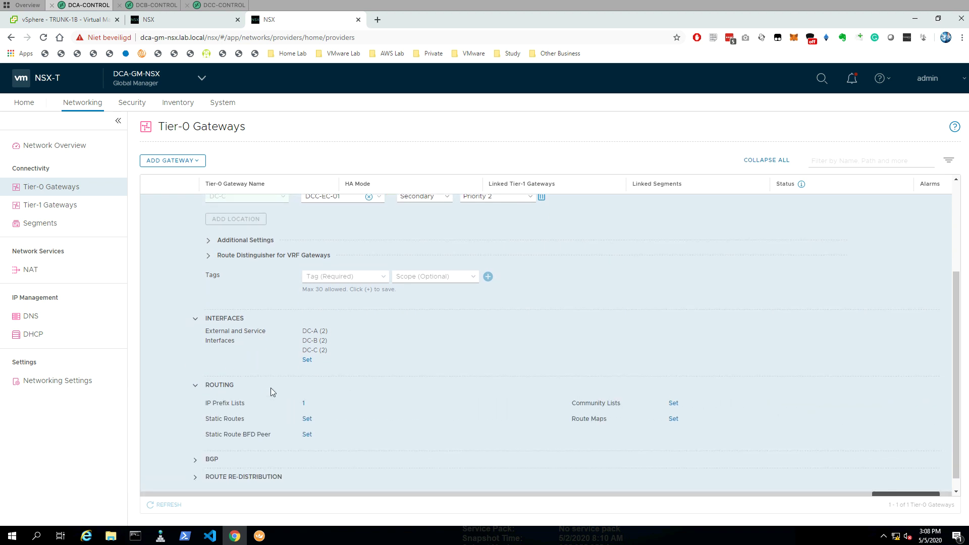
pyautogui.click(195, 384)
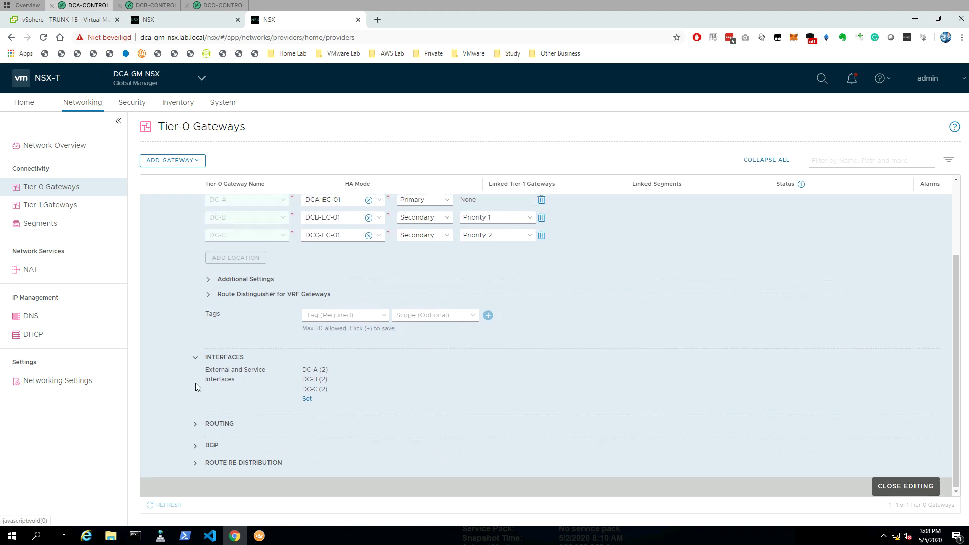
pyautogui.click(195, 444)
pyautogui.scroll(-3, 227, 367)
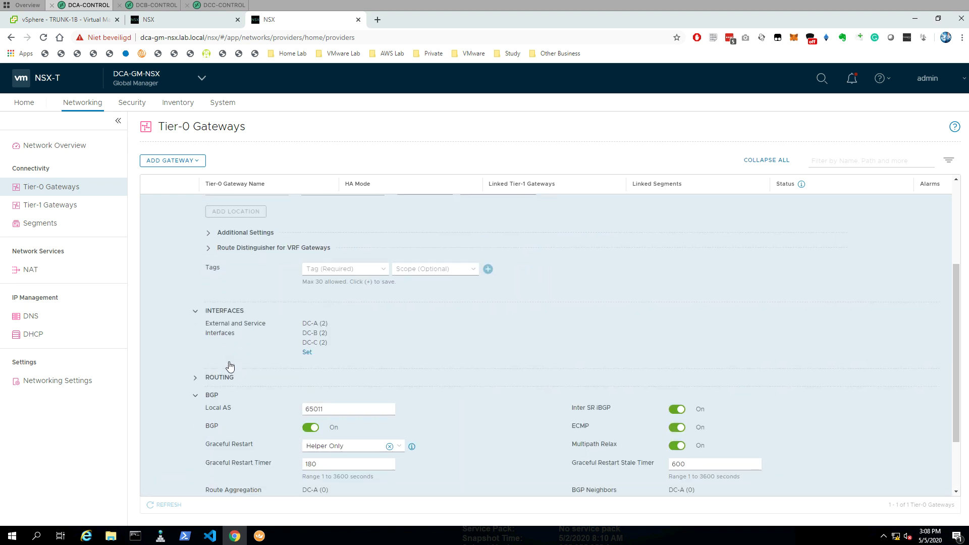
pyautogui.doubleClick(344, 399)
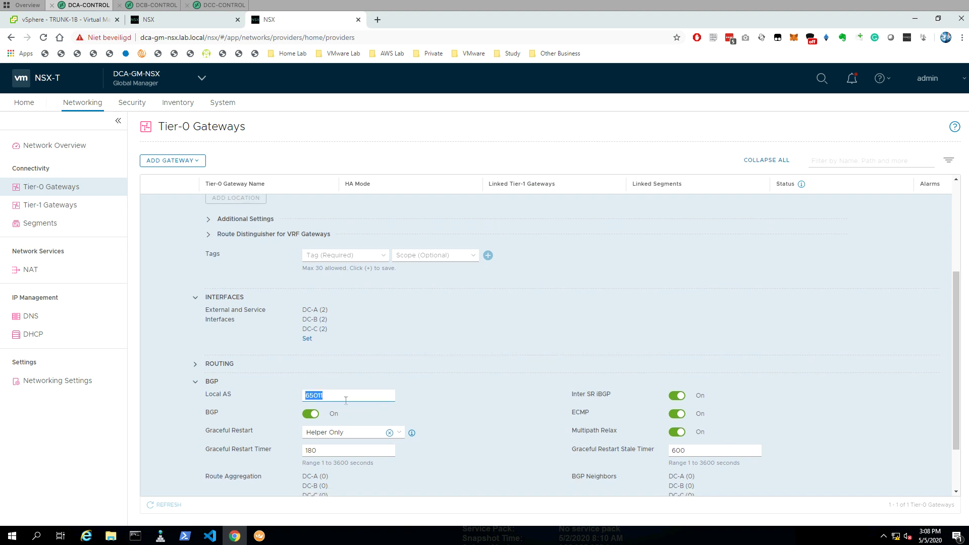
pyautogui.click(444, 390)
pyautogui.scroll(-3, 278, 344)
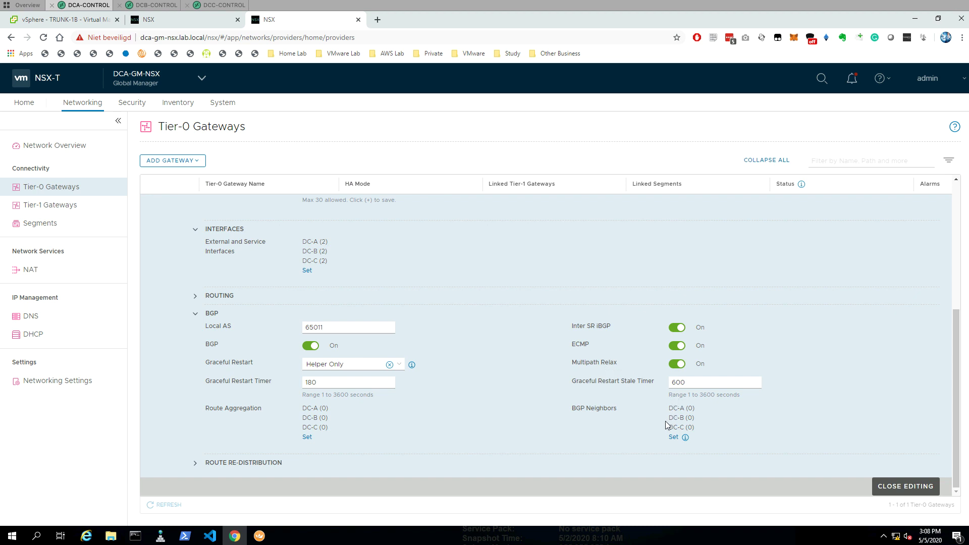
# - Start a new BGP neighbor on DC-ABC-T0 with IP address 192.168.16.254 and location DC-A
pyautogui.click(673, 437)
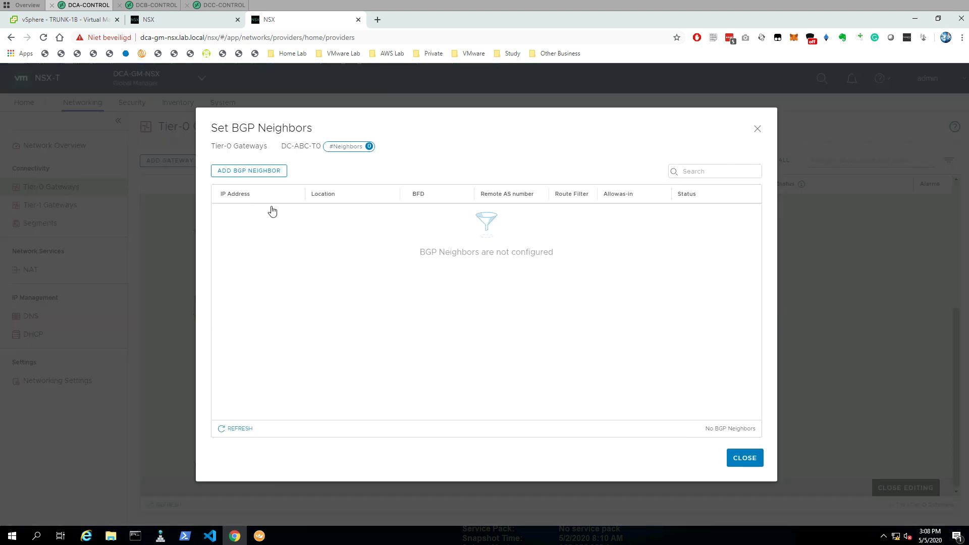
pyautogui.click(245, 168)
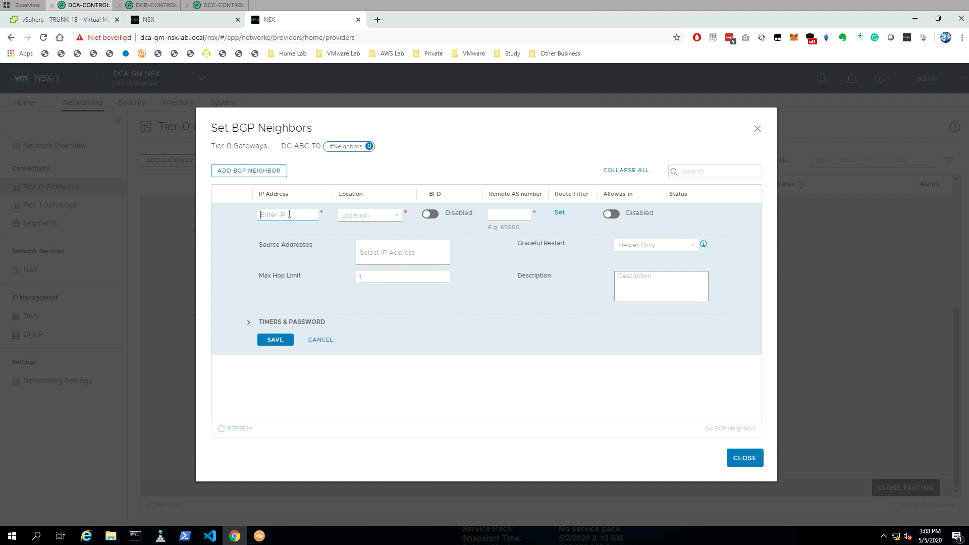
pyautogui.click(290, 214)
pyautogui.write('192.168.16.254')
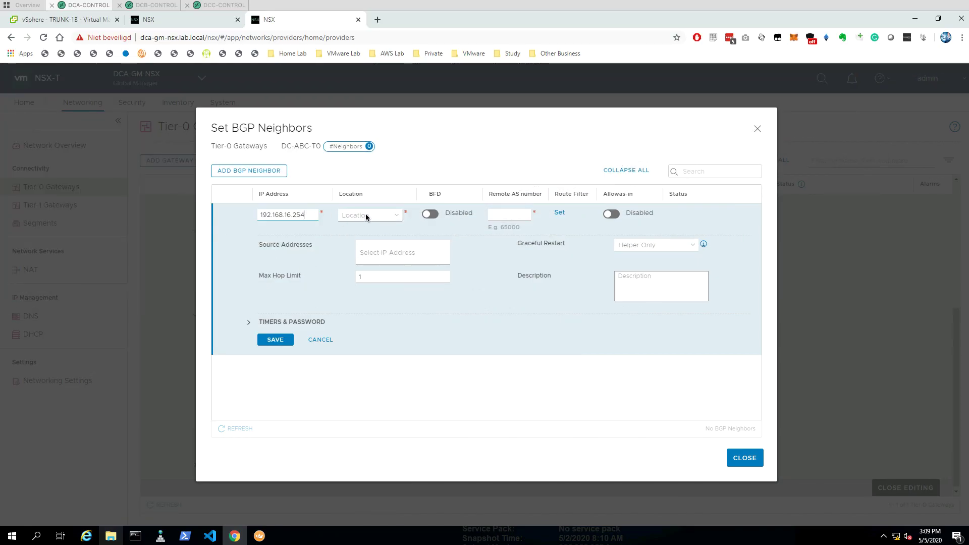
pyautogui.click(395, 218)
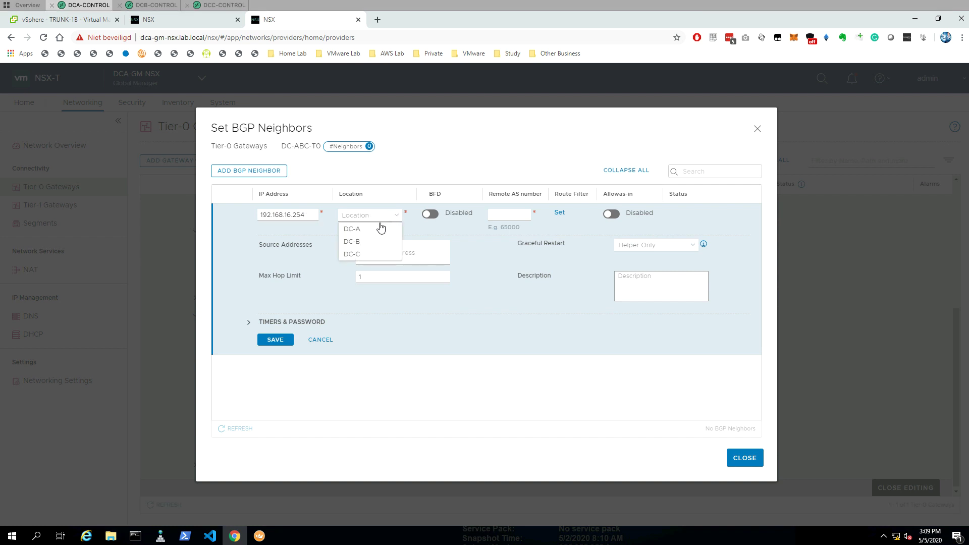
pyautogui.click(379, 228)
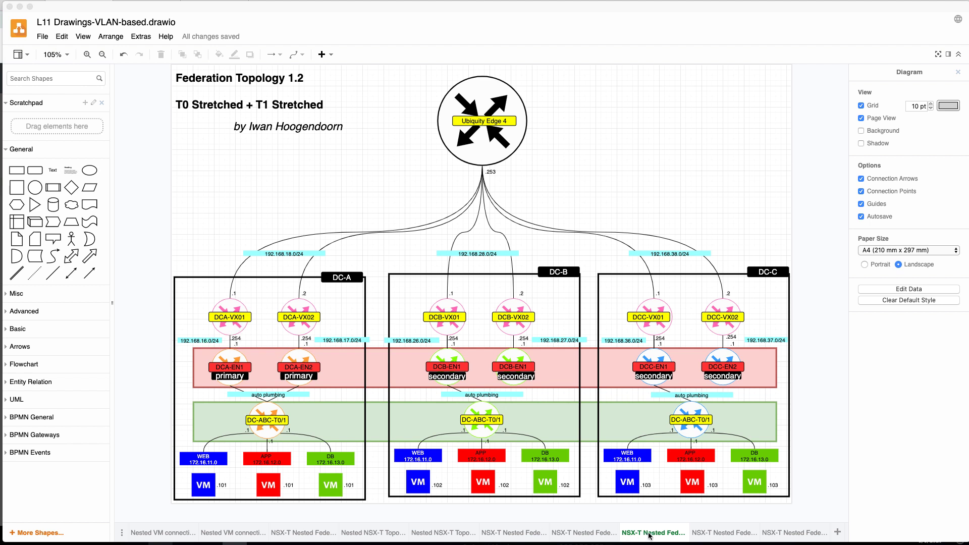
# - Consult the federation topology drawings, return to the Global Manager and set the new neighbor's remote AS number to 65101
pyautogui.click(704, 533)
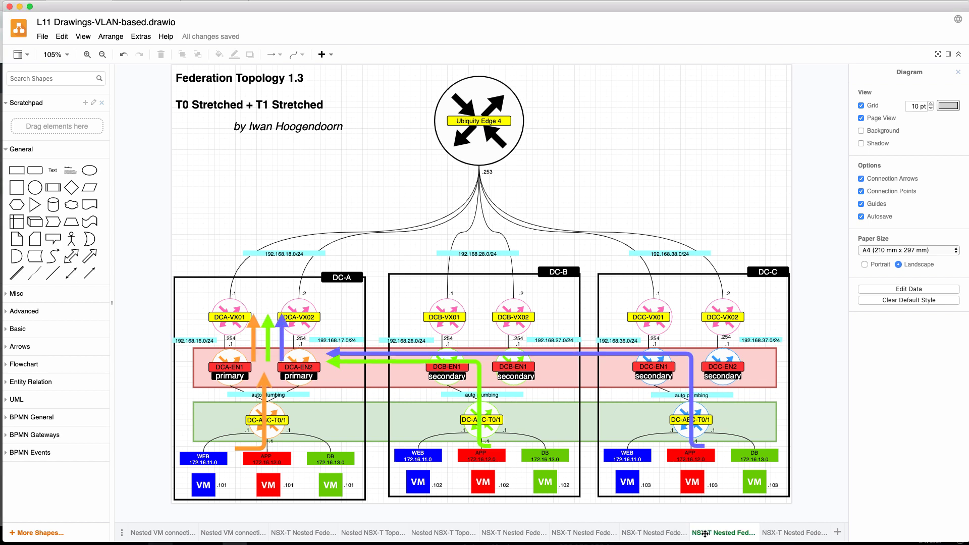
pyautogui.click(585, 533)
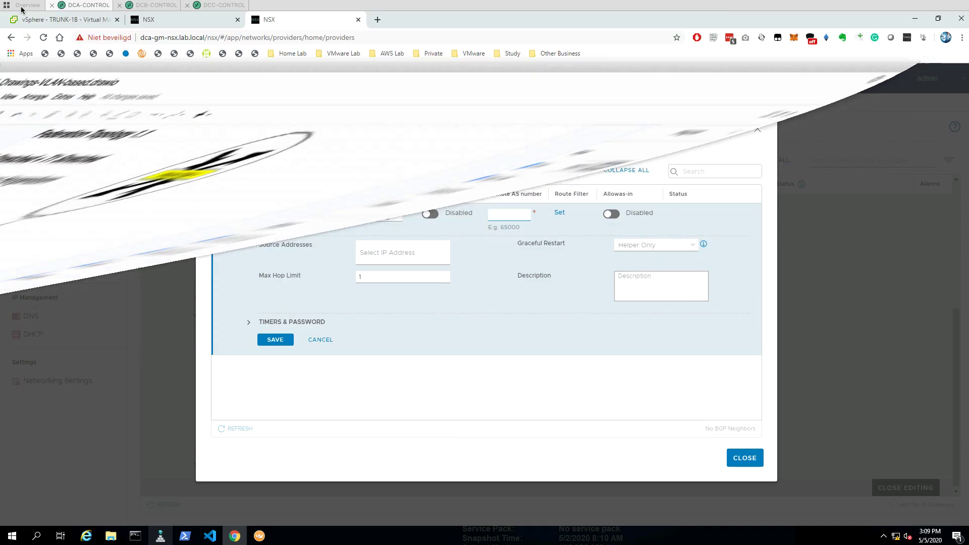
pyautogui.click(501, 217)
pyautogui.write('65')
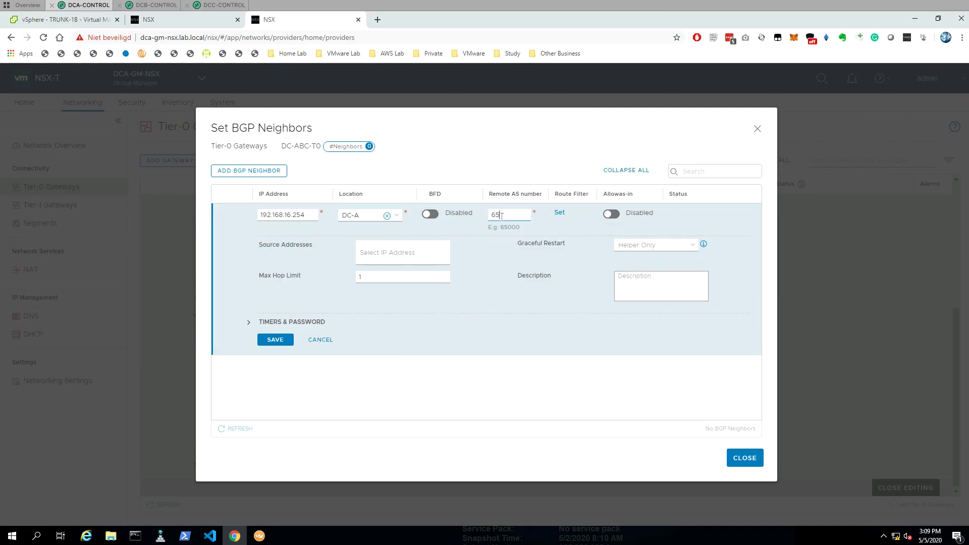
pyautogui.write('101')
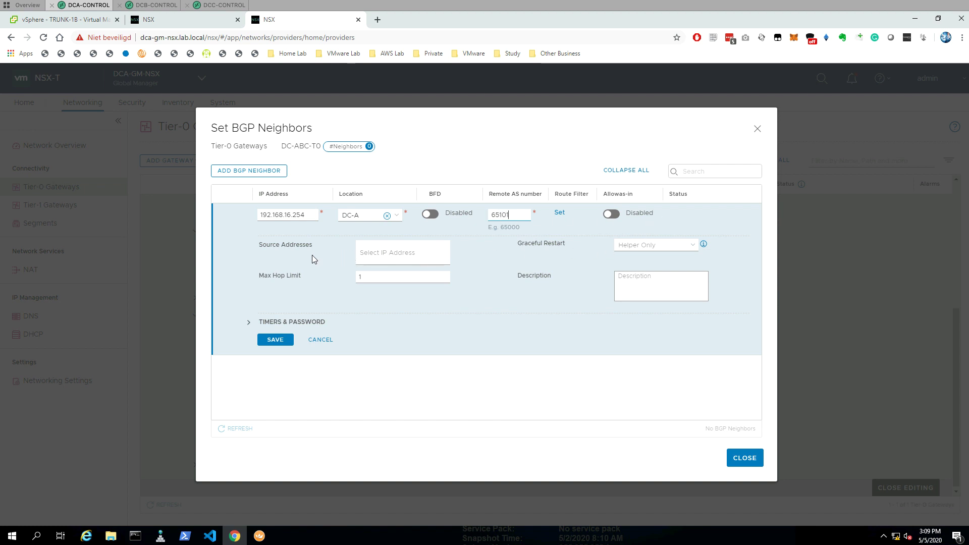
# - Select 192.168.16.1 as the source address of neighbor 192.168.16.254 and save the neighbor
pyautogui.click(396, 250)
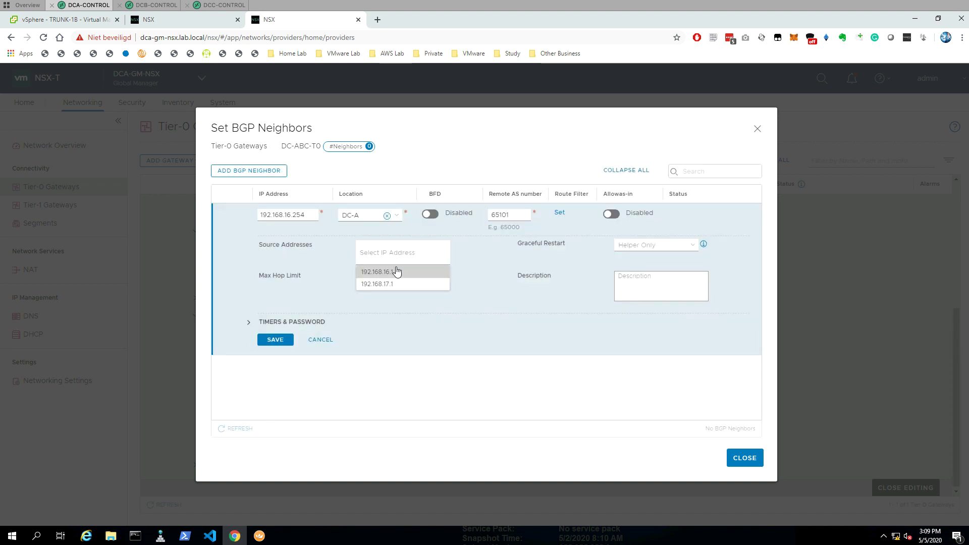
pyautogui.click(394, 275)
pyautogui.click(461, 295)
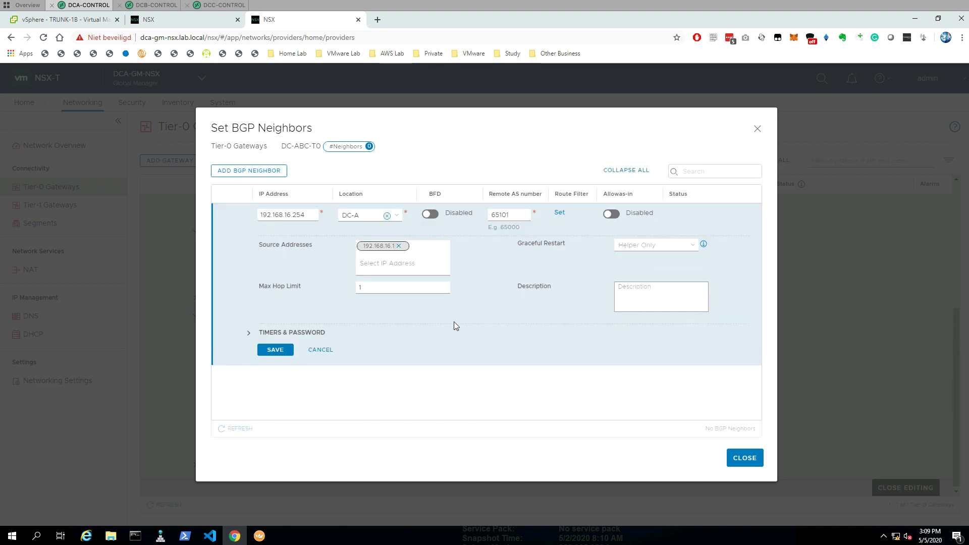
pyautogui.click(276, 351)
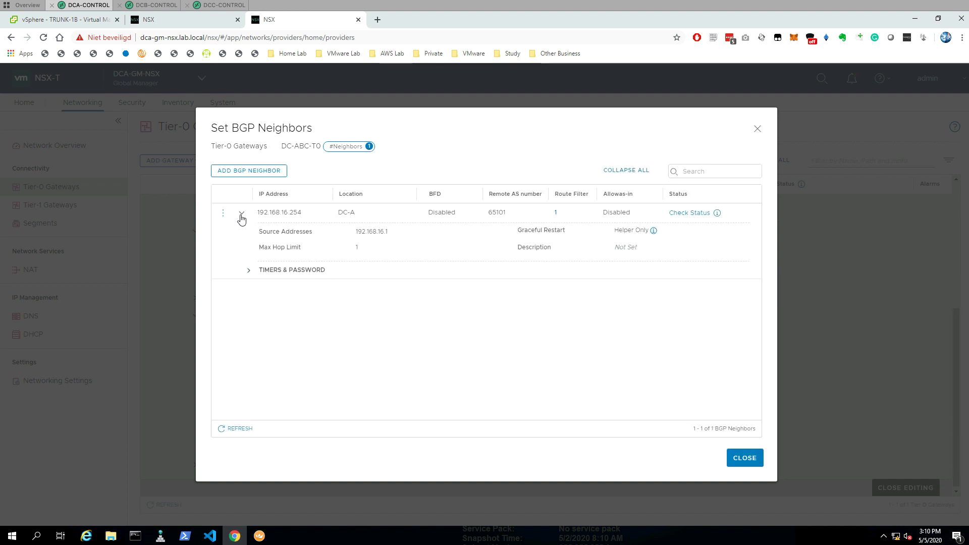
# - Collapse the details of BGP neighbor 192.168.16.254, then check and refresh its status
pyautogui.click(242, 215)
pyautogui.click(687, 213)
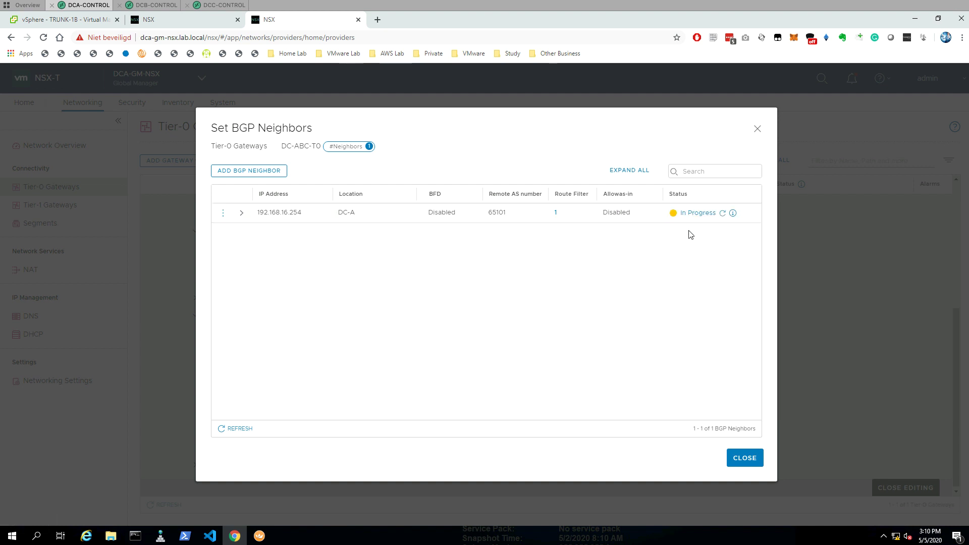
pyautogui.click(723, 215)
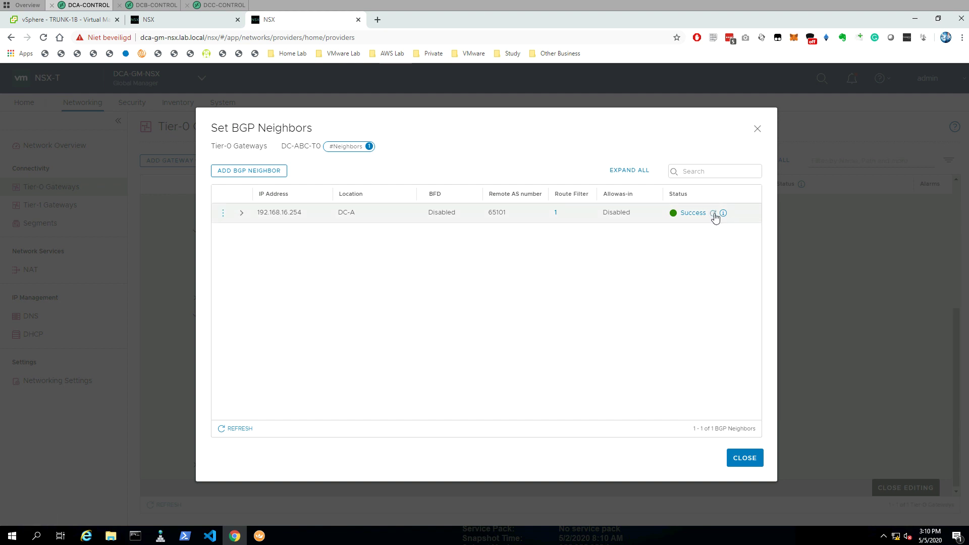
# - Start a second BGP neighbor with IP address 192.168.17.254 and location DC-A
pyautogui.click(242, 171)
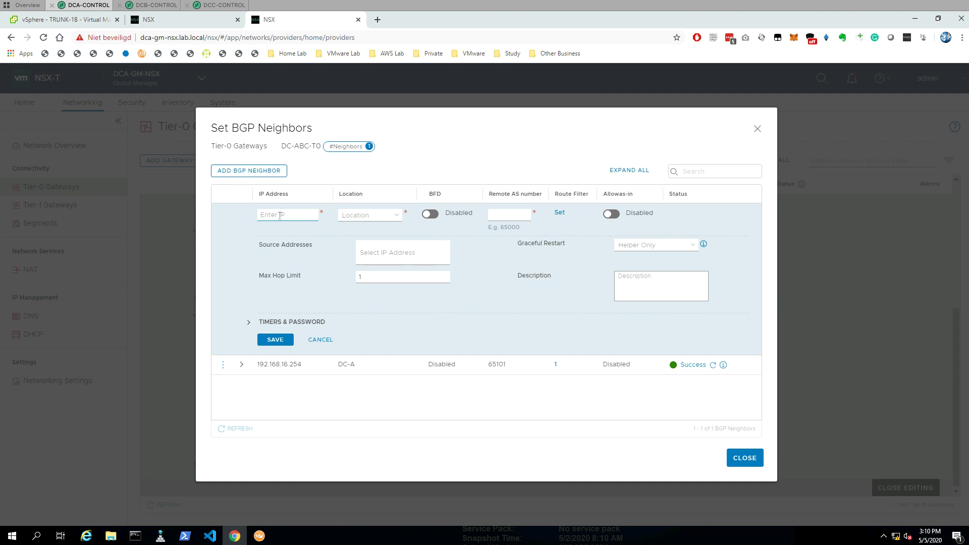
pyautogui.write('192.168.17.254')
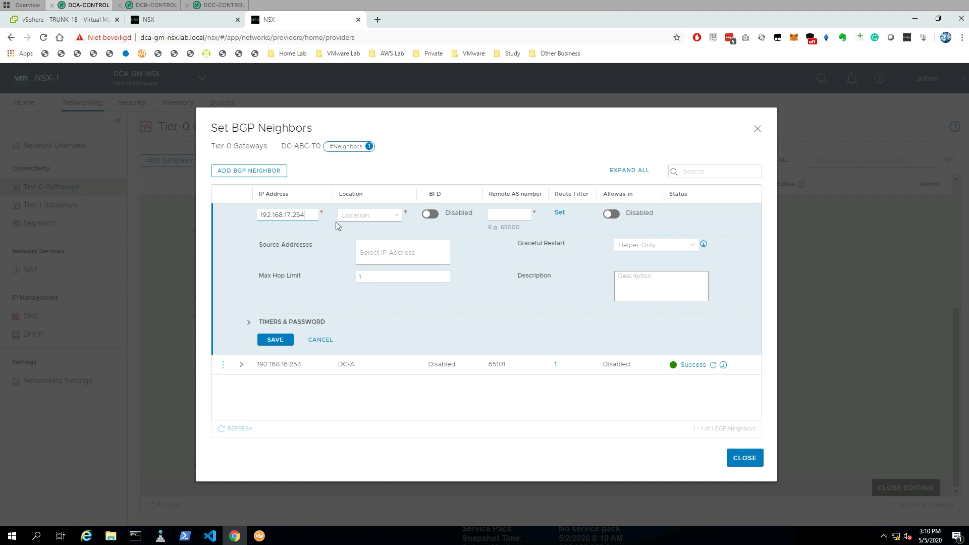
pyautogui.click(395, 217)
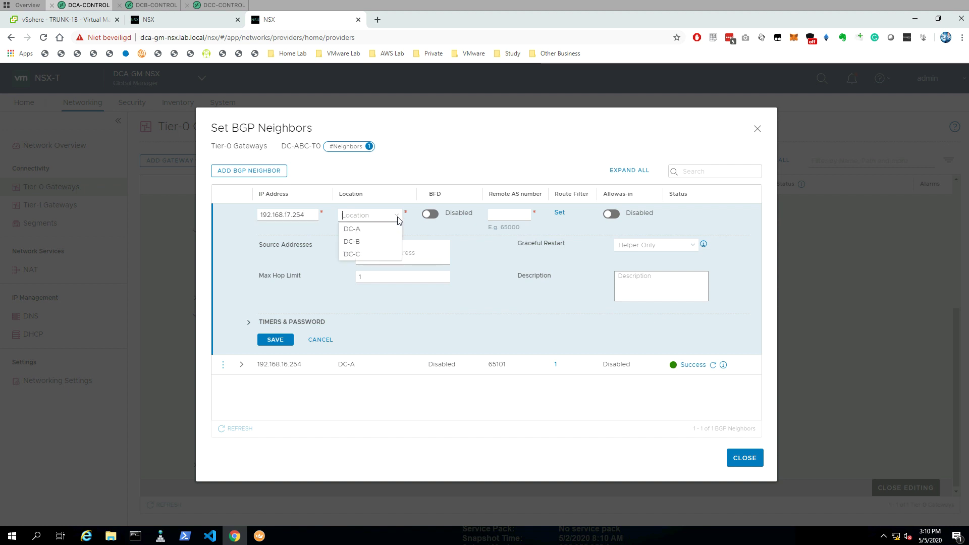
pyautogui.click(367, 230)
# - Set the remote AS number of neighbor 192.168.17.254 to 65102 and its source address to 192.168.17.1
pyautogui.click(507, 216)
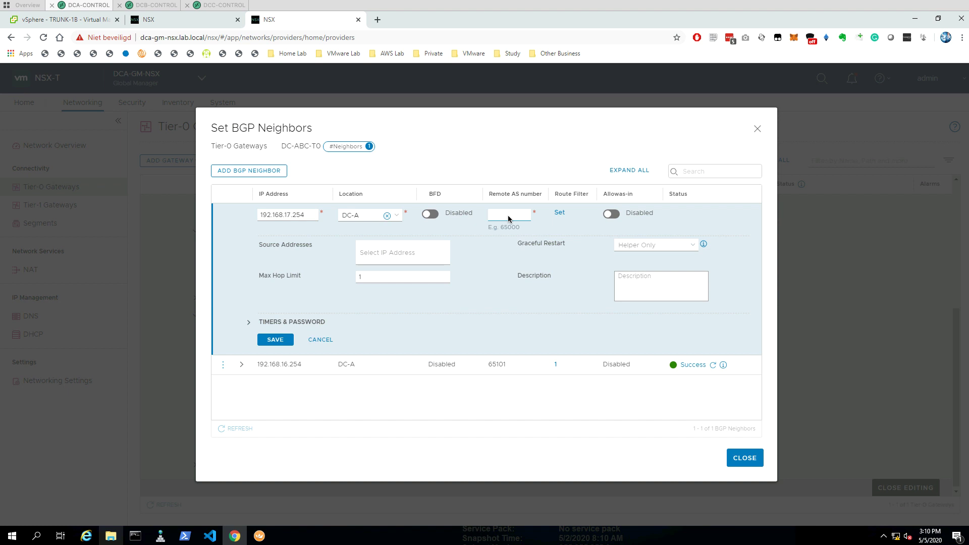
pyautogui.click(509, 217)
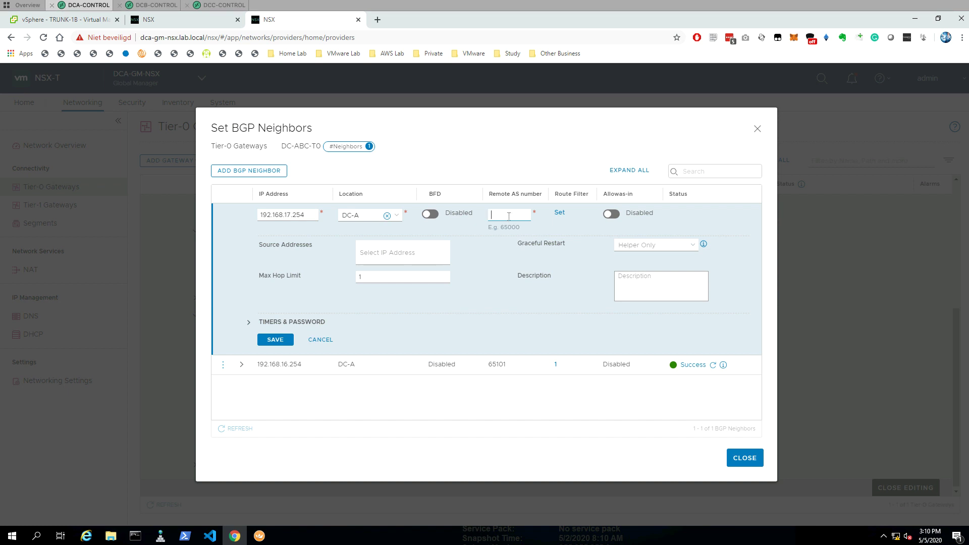
pyautogui.write('65102')
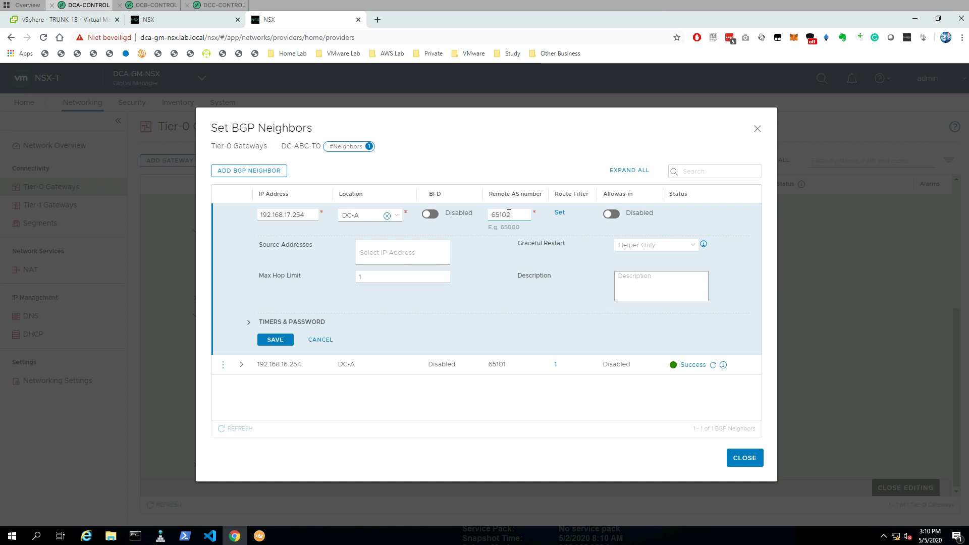
pyautogui.click(367, 249)
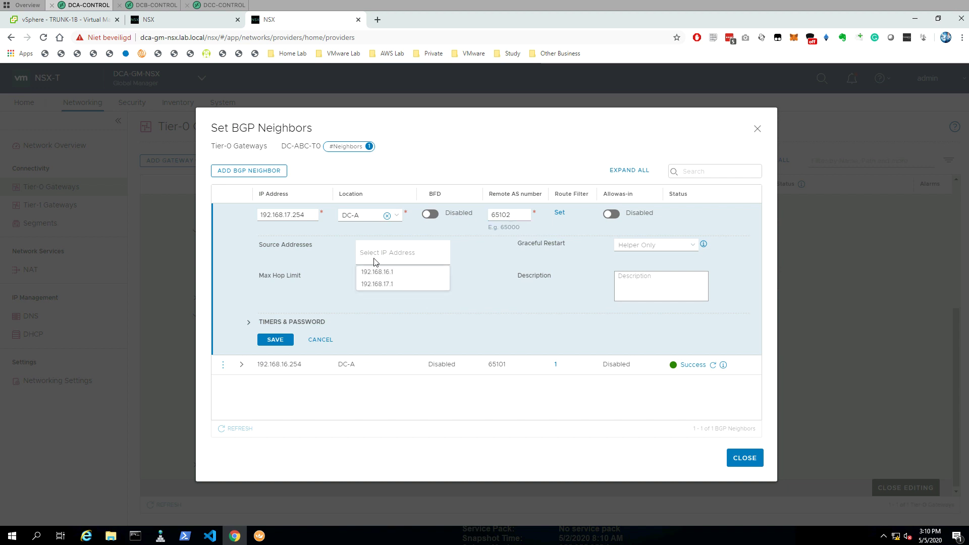
pyautogui.click(378, 285)
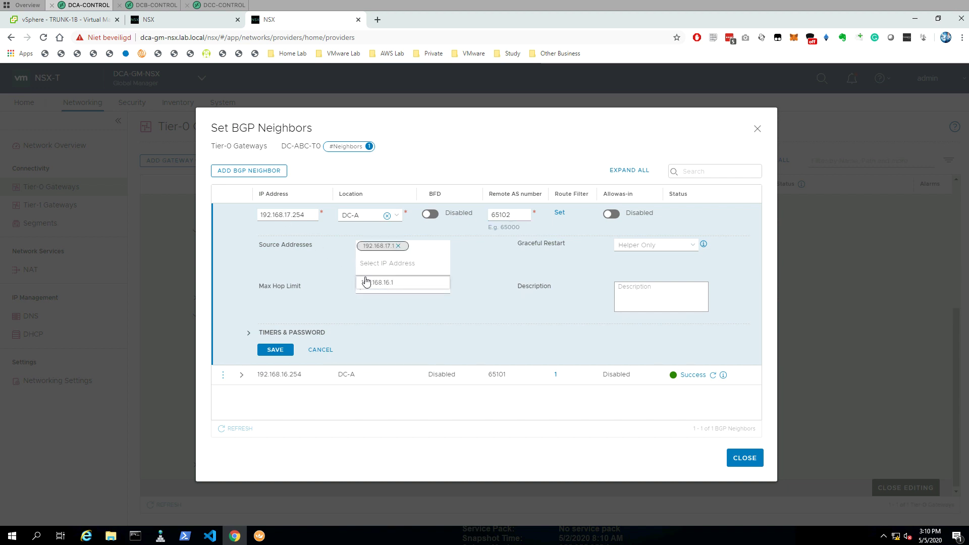
pyautogui.click(426, 311)
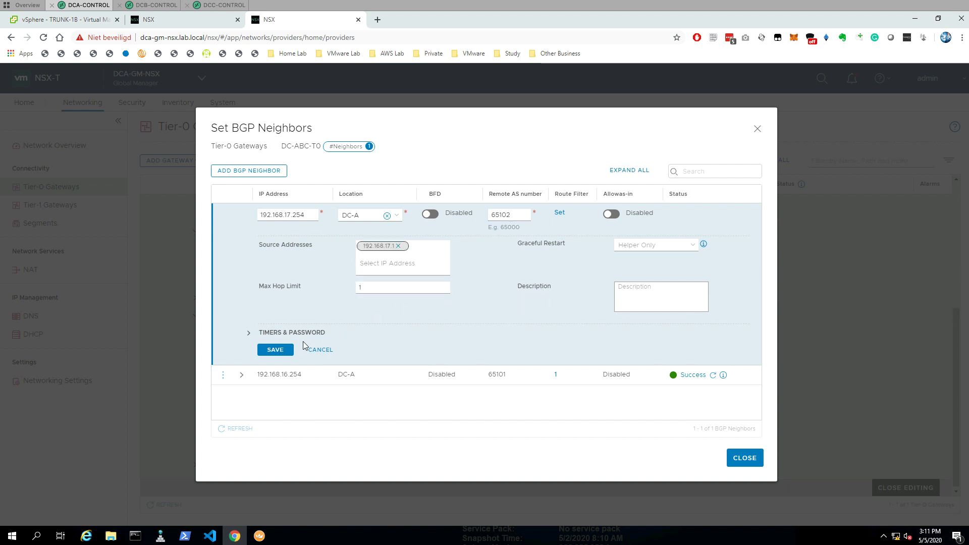
# - Save BGP neighbor 192.168.17.254, collapse its details, and check its status and BGP connectivity
pyautogui.click(276, 350)
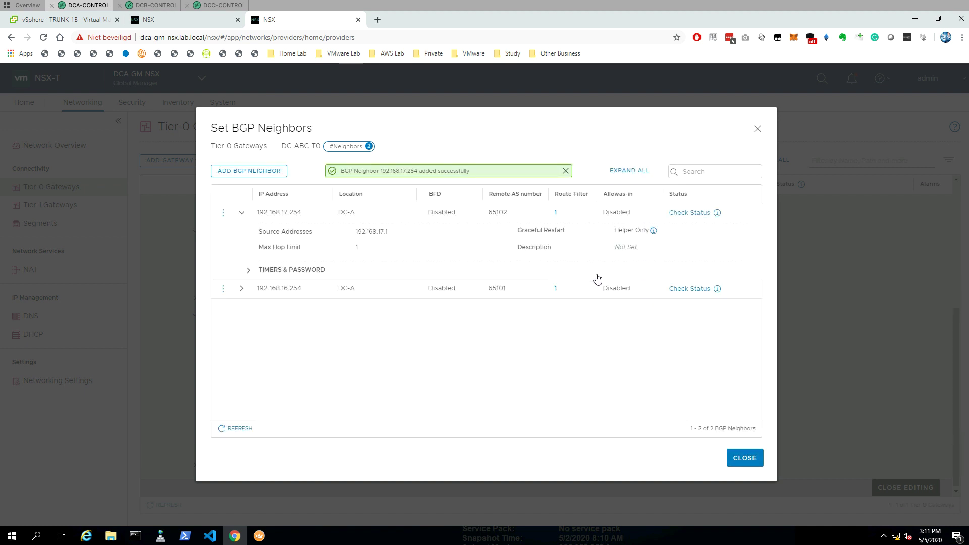
pyautogui.click(242, 215)
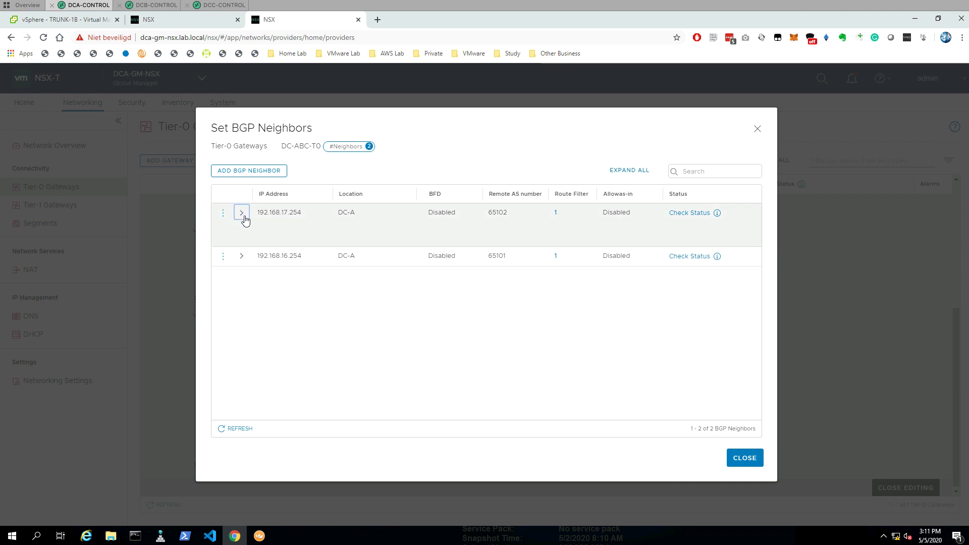
pyautogui.click(694, 214)
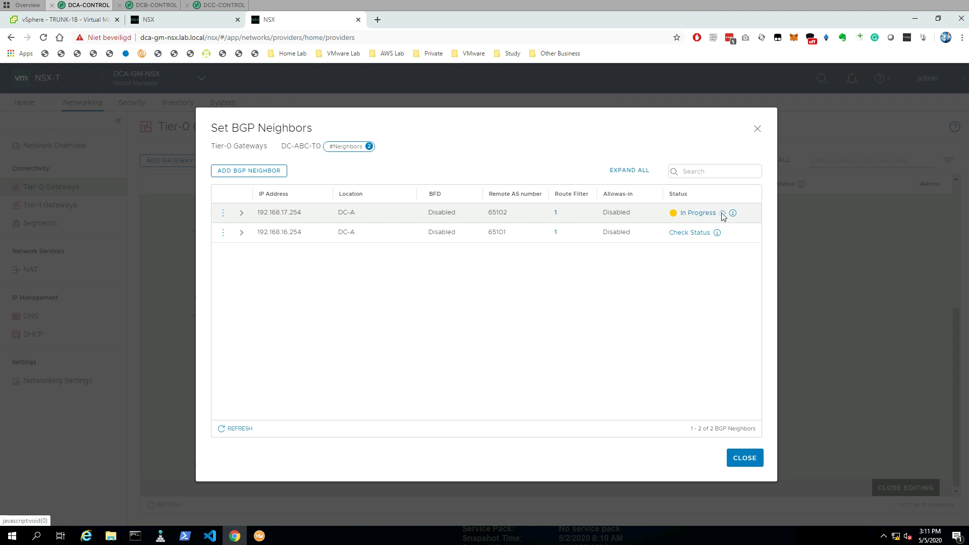
pyautogui.click(723, 213)
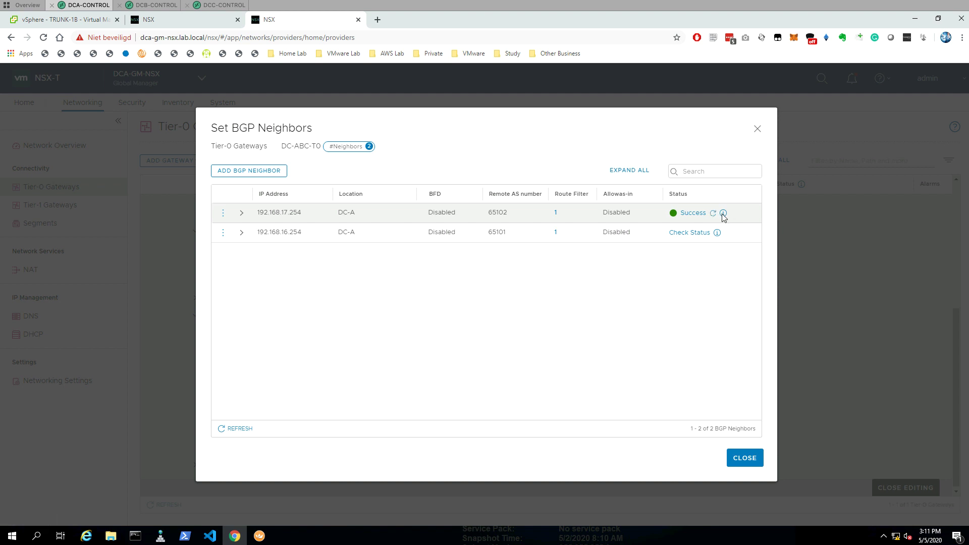
pyautogui.click(723, 213)
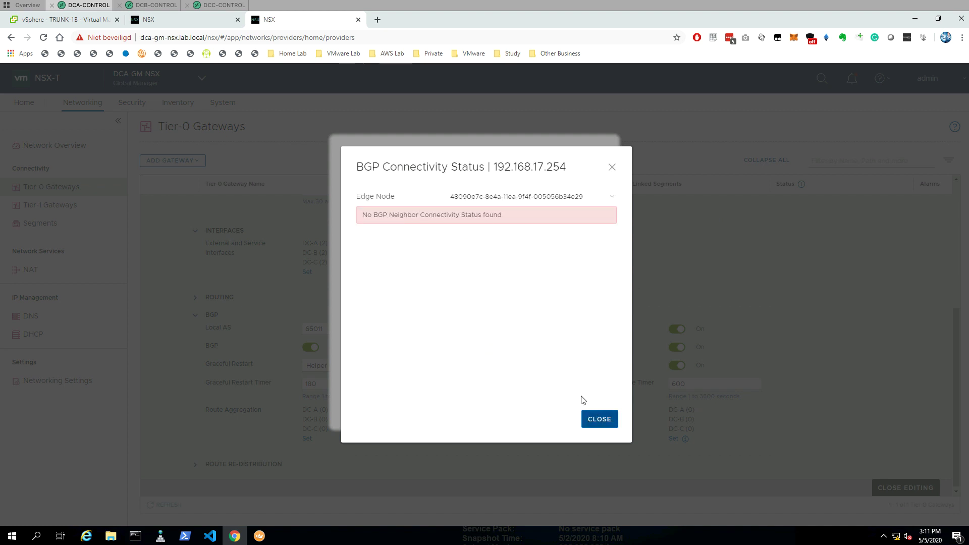
pyautogui.click(599, 418)
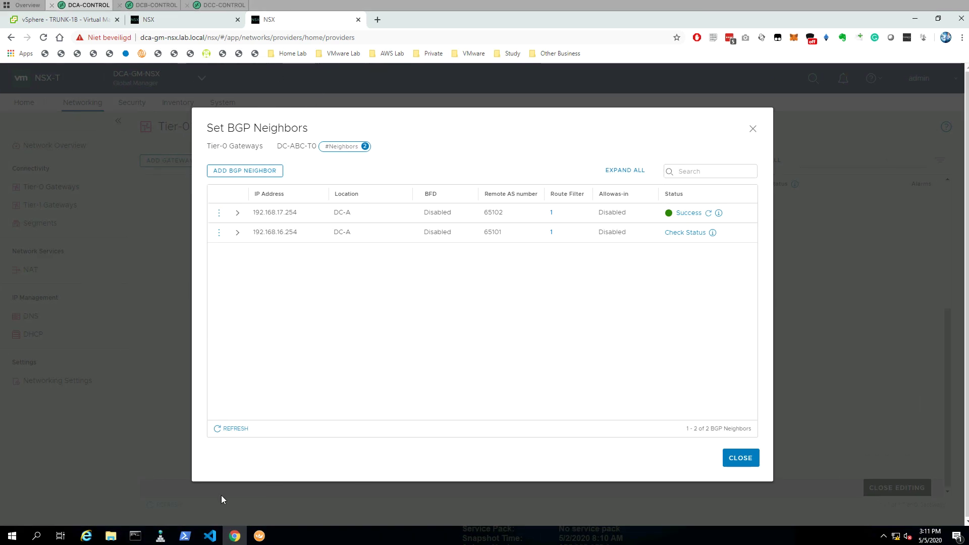
# - Switch to Royal TS and open terminal connections to DCA-VX01 and DCA-VX02
pyautogui.click(259, 535)
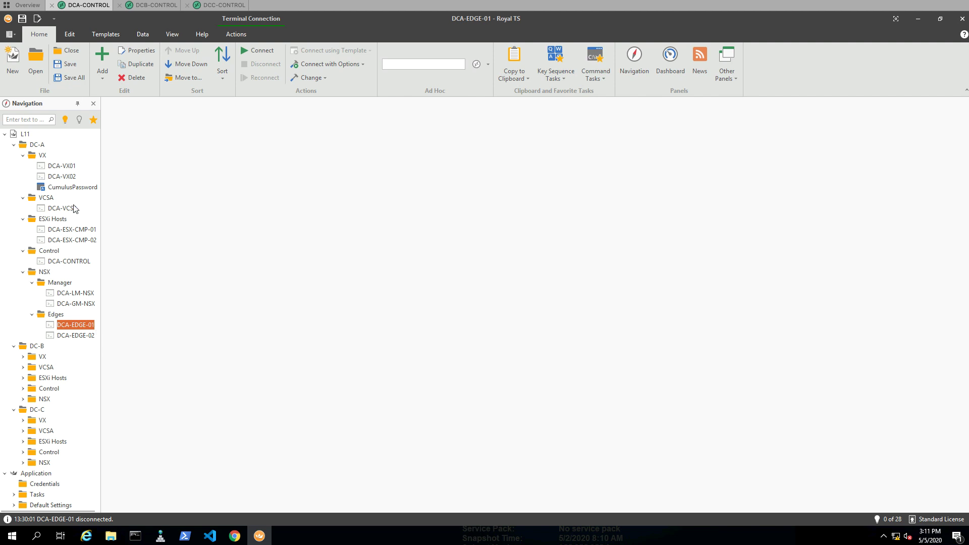
pyautogui.click(59, 166)
pyautogui.doubleClick(59, 166)
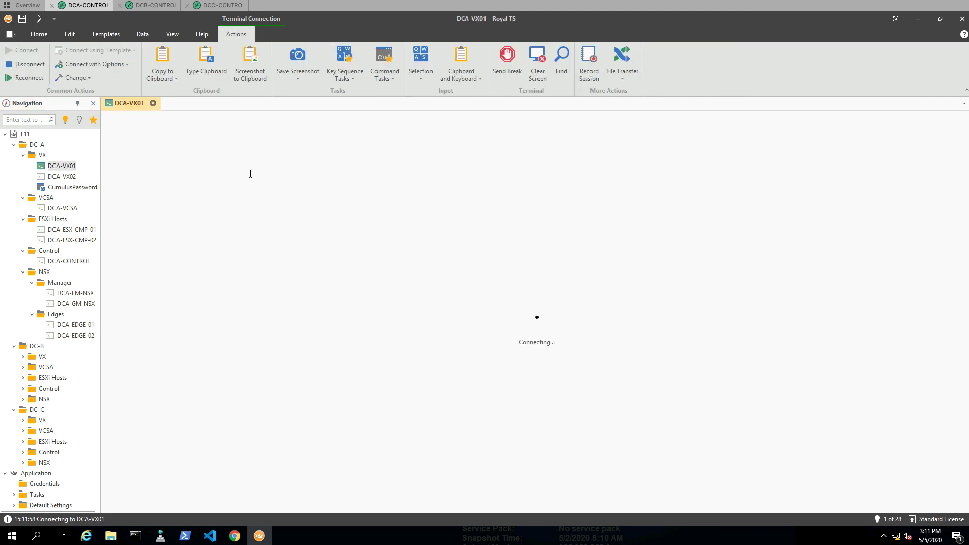
pyautogui.doubleClick(72, 178)
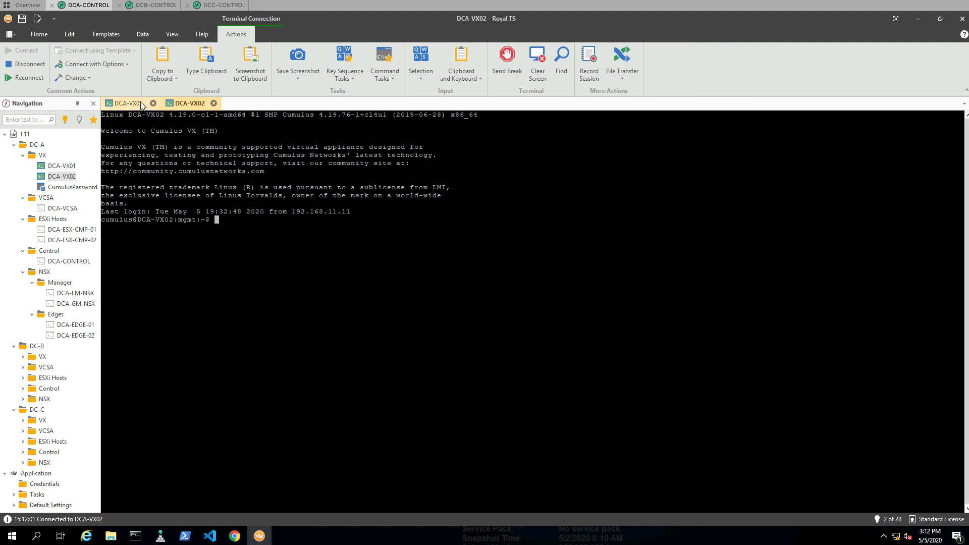
# - Run "net show bgp summary" on DCA-VX01 and examine the session details of neighbor DCA-EDGE-01
pyautogui.click(143, 104)
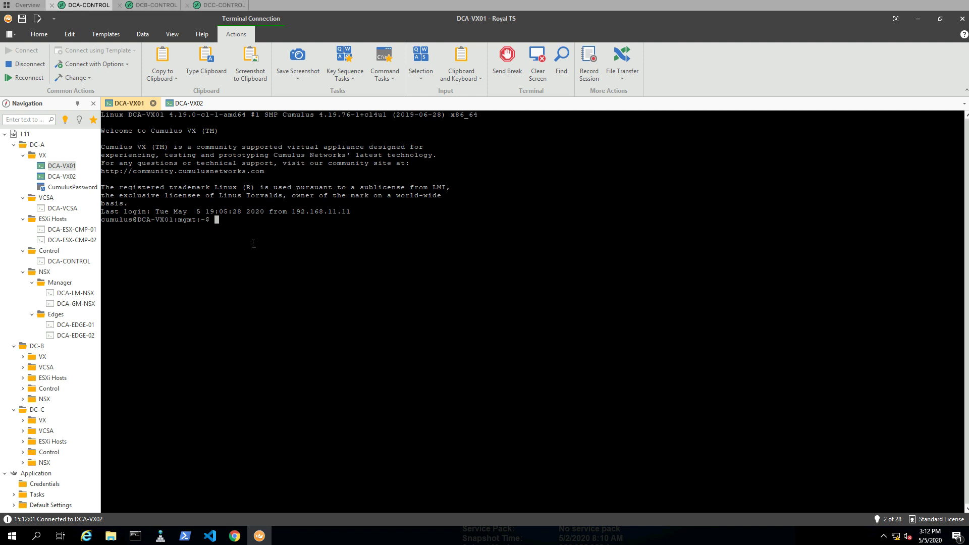
pyautogui.write('net show bgp summary')
pyautogui.press('Return')
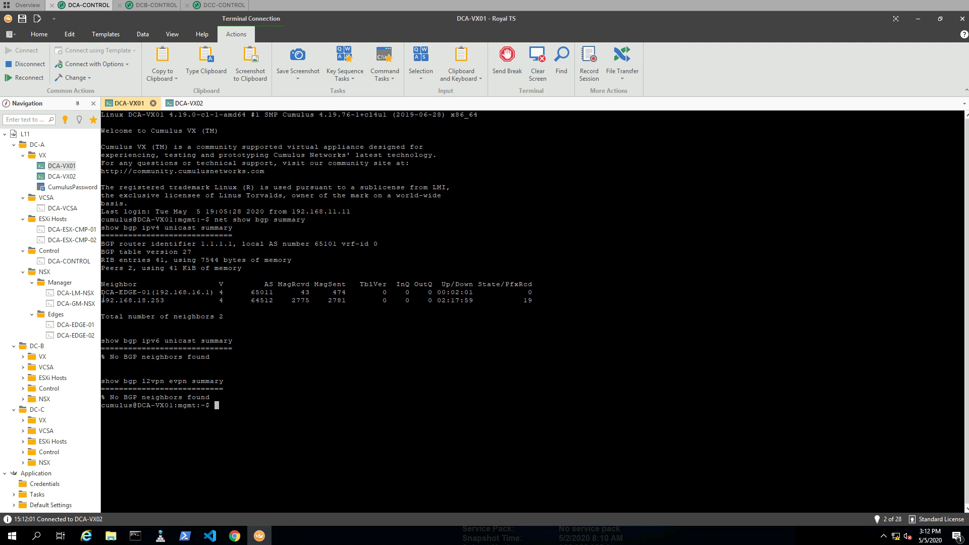
pyautogui.moveTo(103, 292); pyautogui.dragTo(530, 292)
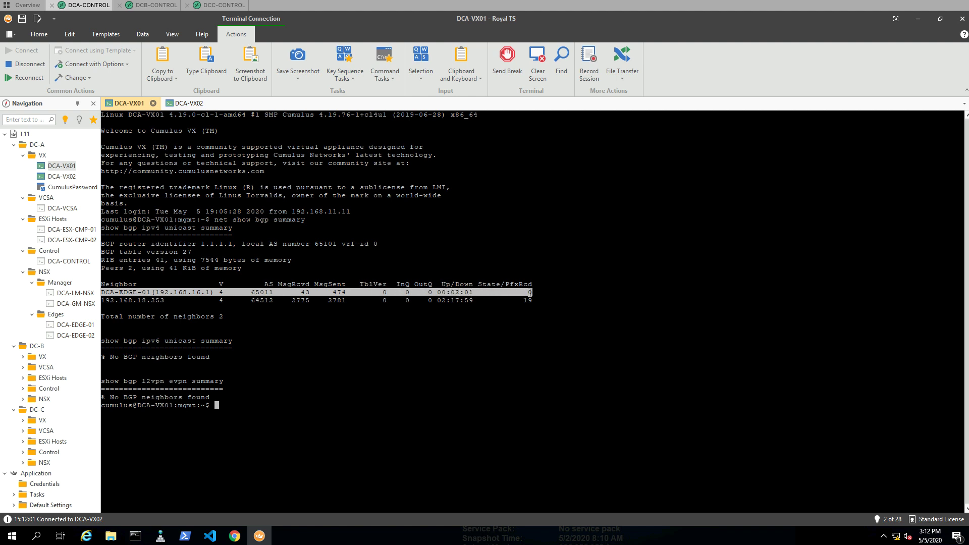
pyautogui.click(461, 292)
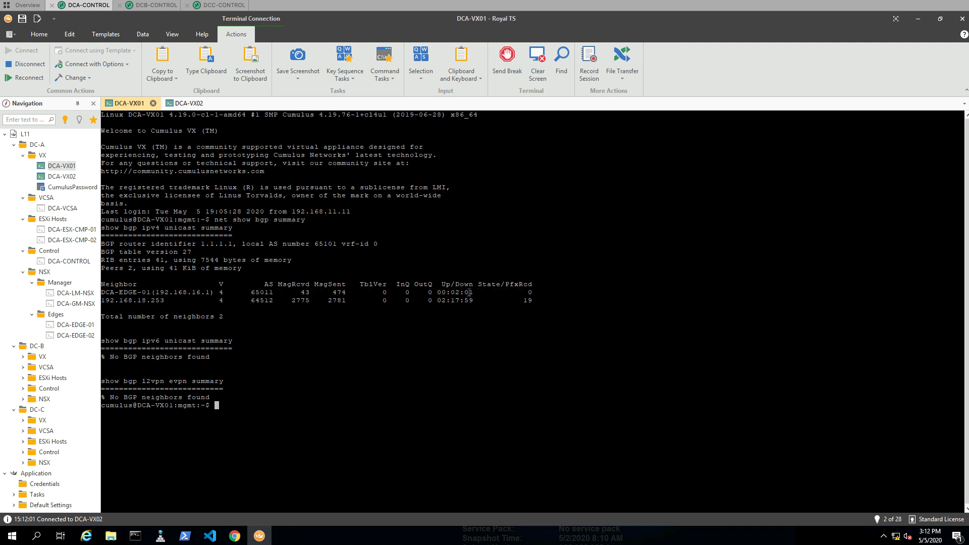
pyautogui.moveTo(472, 293); pyautogui.dragTo(275, 293)
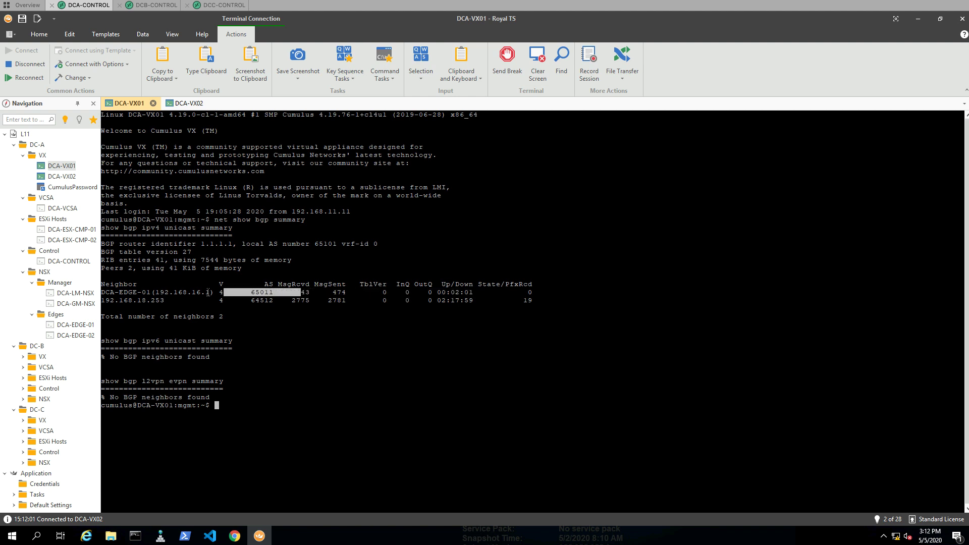
pyautogui.click(212, 293)
pyautogui.moveTo(209, 292); pyautogui.dragTo(156, 293)
pyautogui.hotkey('ctrl', 'c')
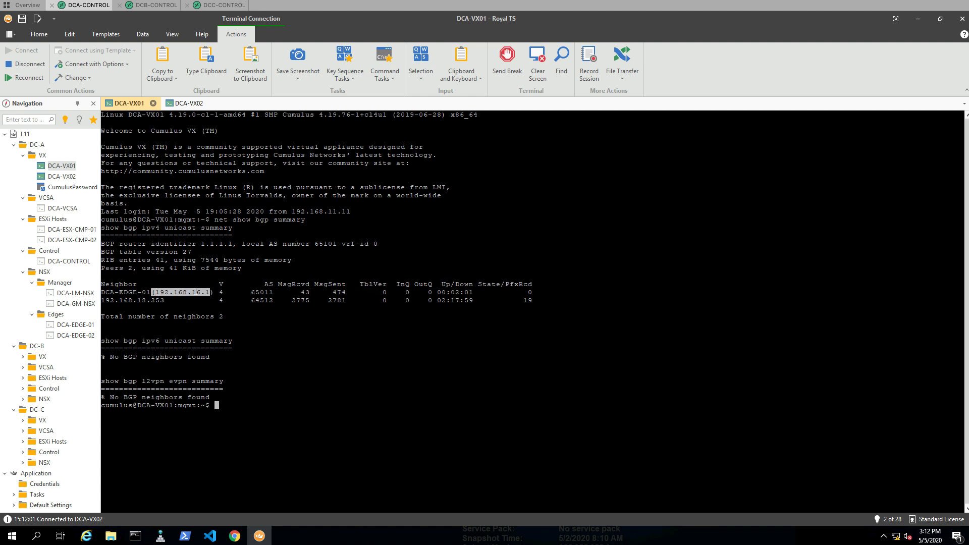
pyautogui.click(196, 292)
pyautogui.click(187, 104)
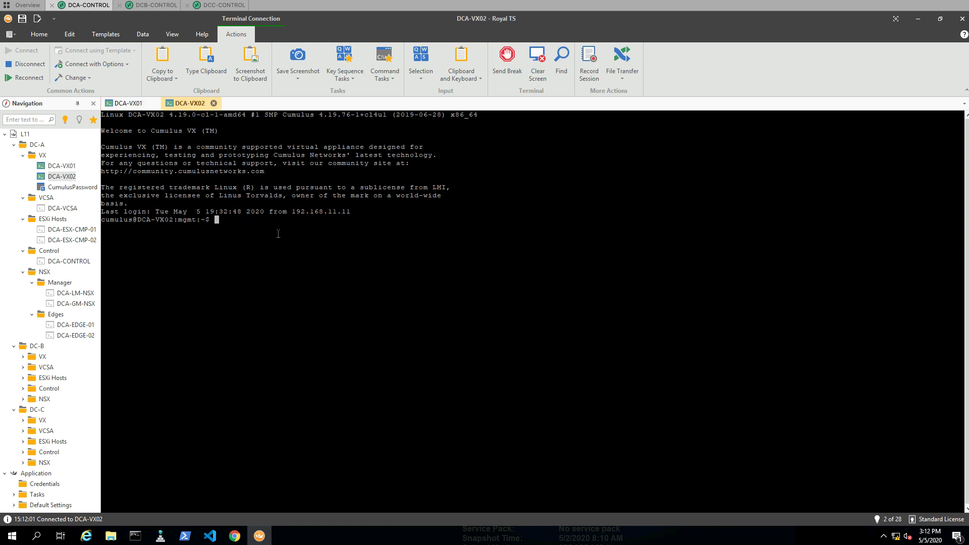
pyautogui.rightClick(261, 231)
pyautogui.press('BackSpace')
pyautogui.press('BackSpace')
pyautogui.press('BackSpace')
pyautogui.press('BackSpace')
pyautogui.press('BackSpace')
pyautogui.press('BackSpace')
pyautogui.press('BackSpace')
pyautogui.press('BackSpace')
pyautogui.press('BackSpace')
pyautogui.press('BackSpace')
pyautogui.press('BackSpace')
pyautogui.press('BackSpace')
pyautogui.press('BackSpace')
# - Copy the "net show bgp summary" command from DCA-VX01, run it on DCA-VX02 and examine the session details of neighbor DCA-EDGE-02
pyautogui.click(139, 104)
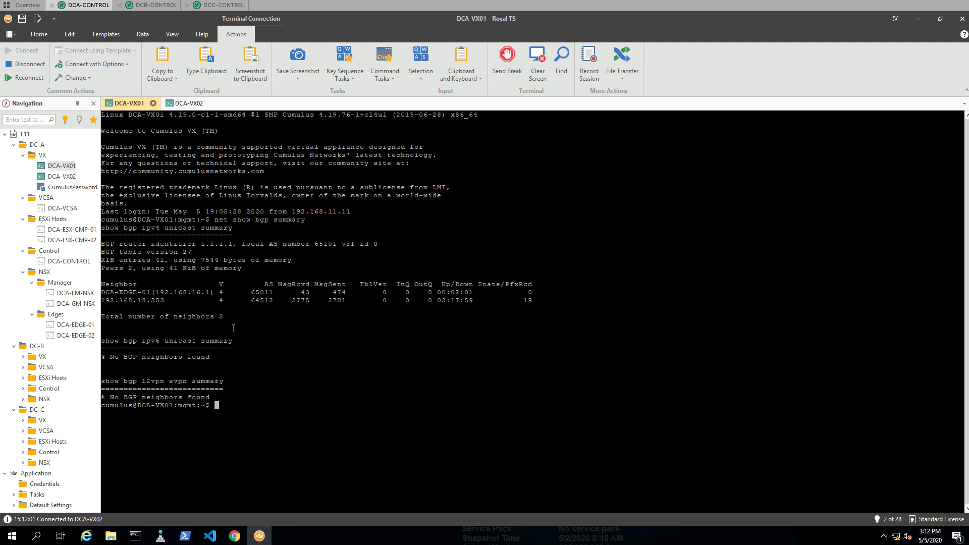
pyautogui.moveTo(307, 220); pyautogui.dragTo(214, 220)
pyautogui.click(200, 105)
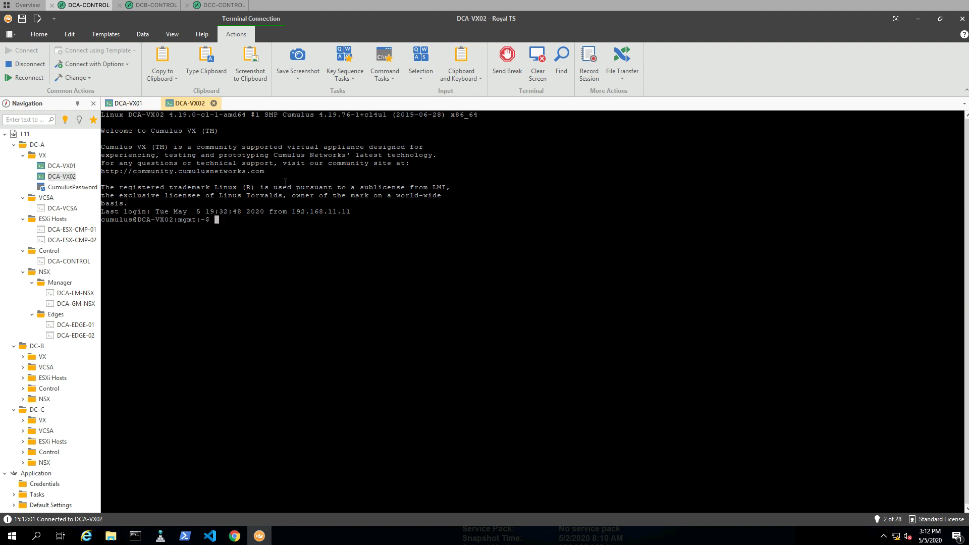
pyautogui.rightClick(357, 239)
pyautogui.press('Return')
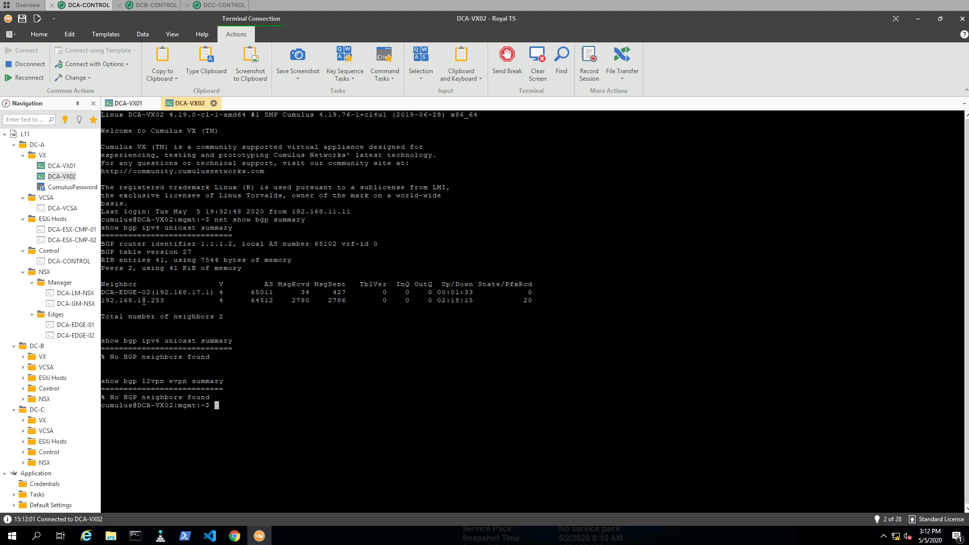
pyautogui.moveTo(103, 292); pyautogui.dragTo(361, 294)
pyautogui.click(431, 292)
pyautogui.moveTo(474, 292); pyautogui.dragTo(438, 295)
pyautogui.click(455, 295)
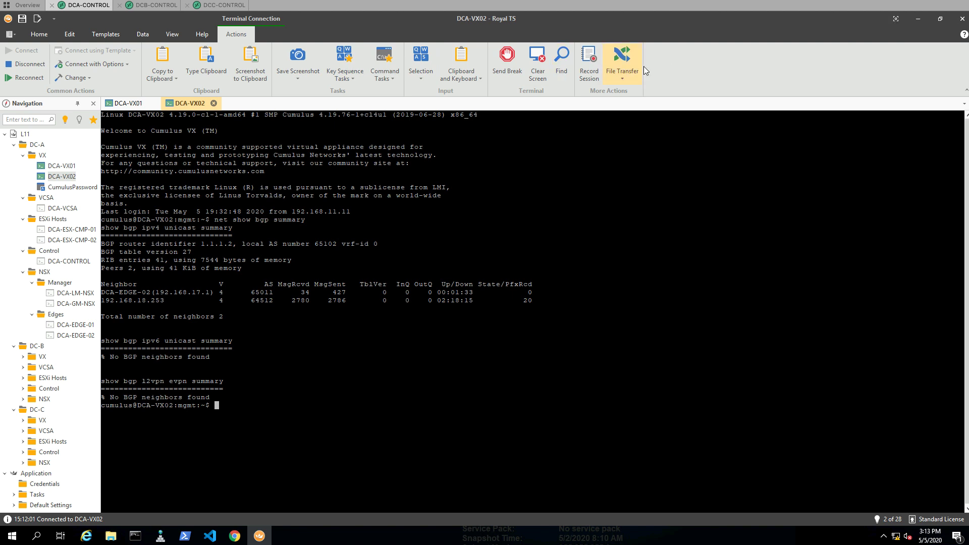
# - Return to the NSX browser window, check neighbor 192.168.16.254's status, and view 192.168.17.254's BGP connectivity for edge node 6a614188-8e4a-11ea-992a-005056b3aa76
pyautogui.click(919, 18)
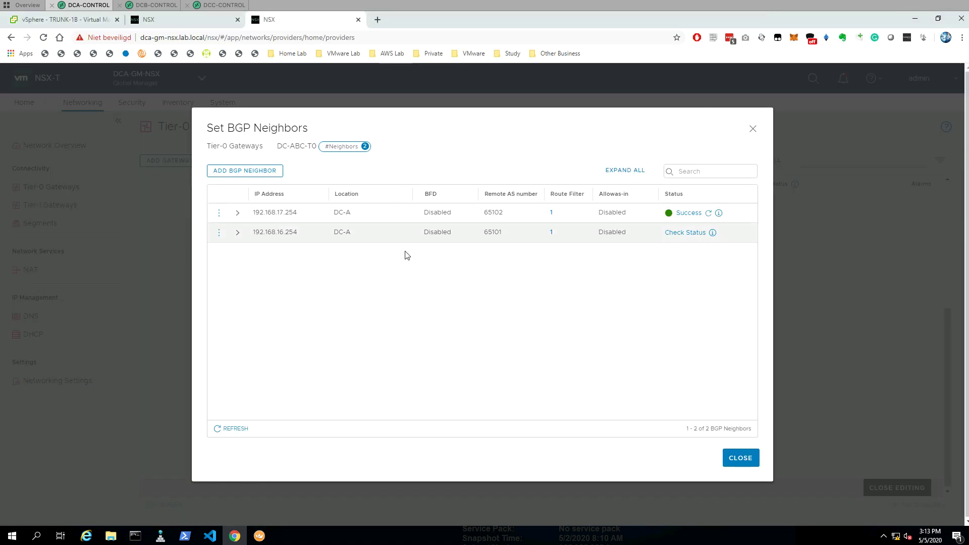
pyautogui.click(686, 233)
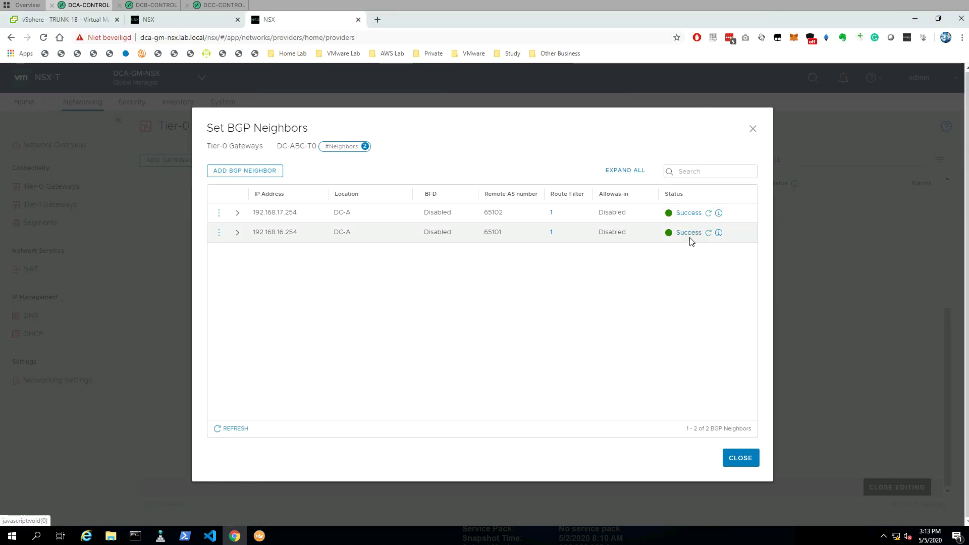
pyautogui.click(719, 214)
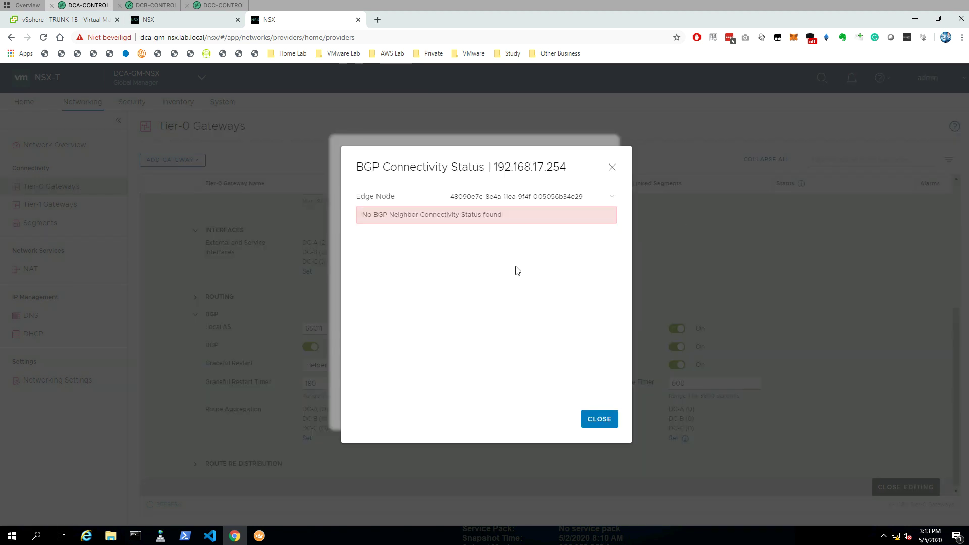
pyautogui.moveTo(369, 213); pyautogui.dragTo(515, 218)
pyautogui.click(510, 255)
pyautogui.click(611, 198)
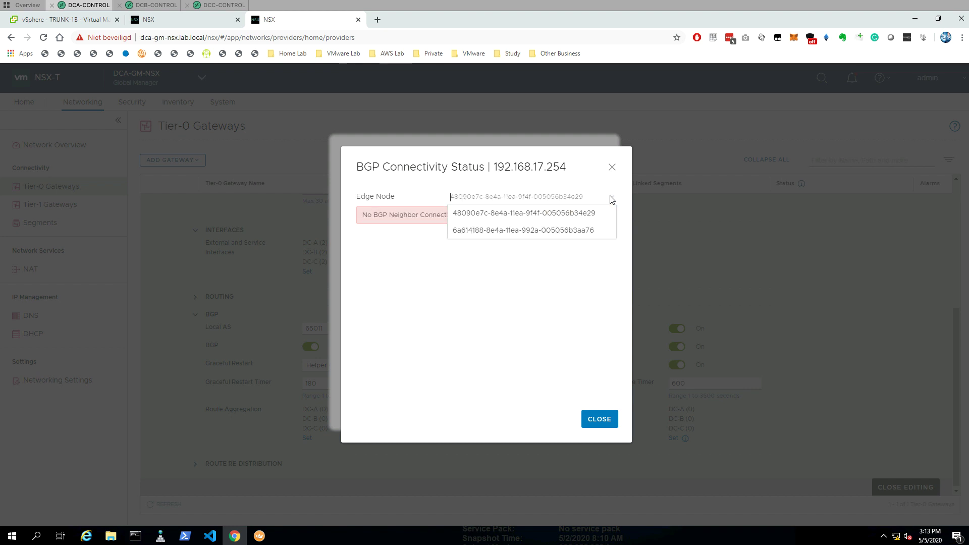
pyautogui.click(529, 230)
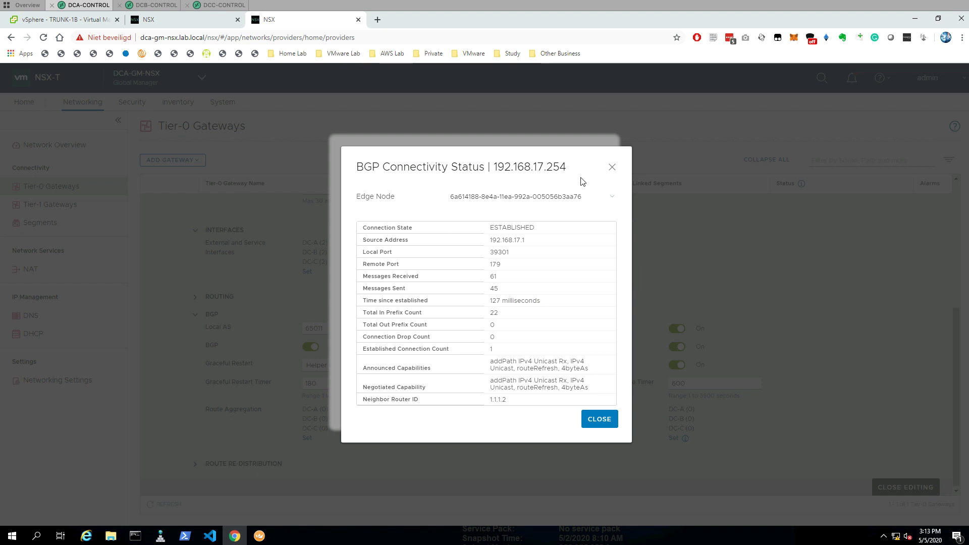
pyautogui.click(596, 420)
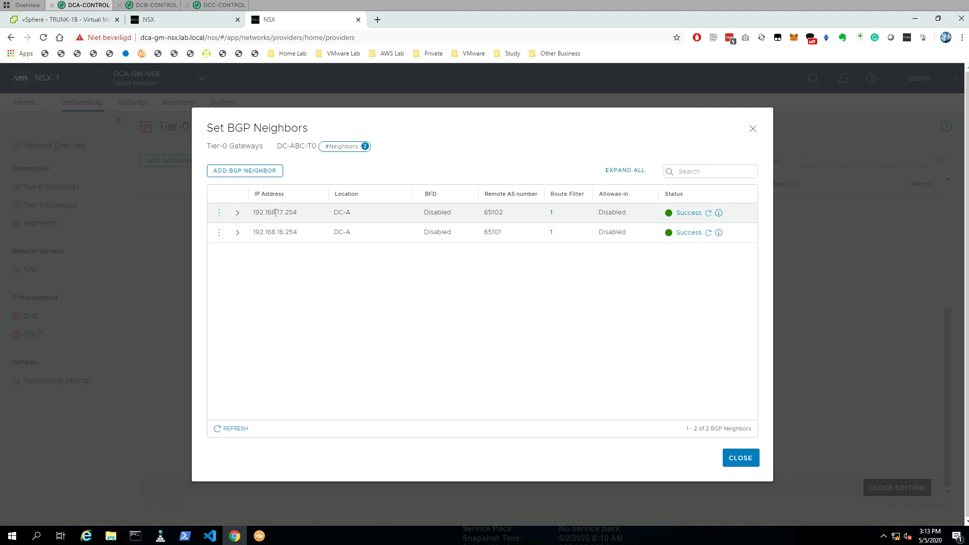
# - Review the BGP connectivity of neighbor 192.168.17.254 for the second edge node again, and that of neighbor 192.168.16.254
pyautogui.moveTo(276, 213); pyautogui.dragTo(285, 212)
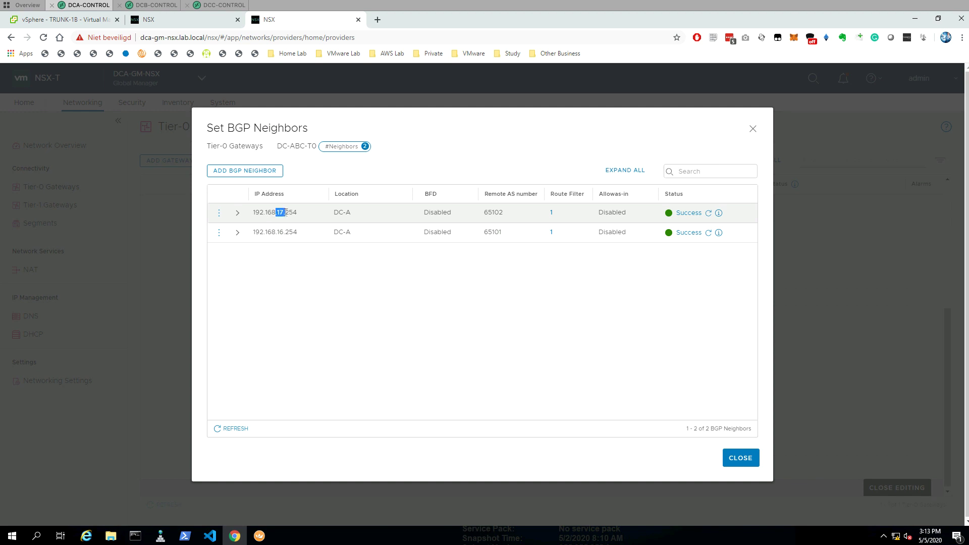
pyautogui.click(719, 212)
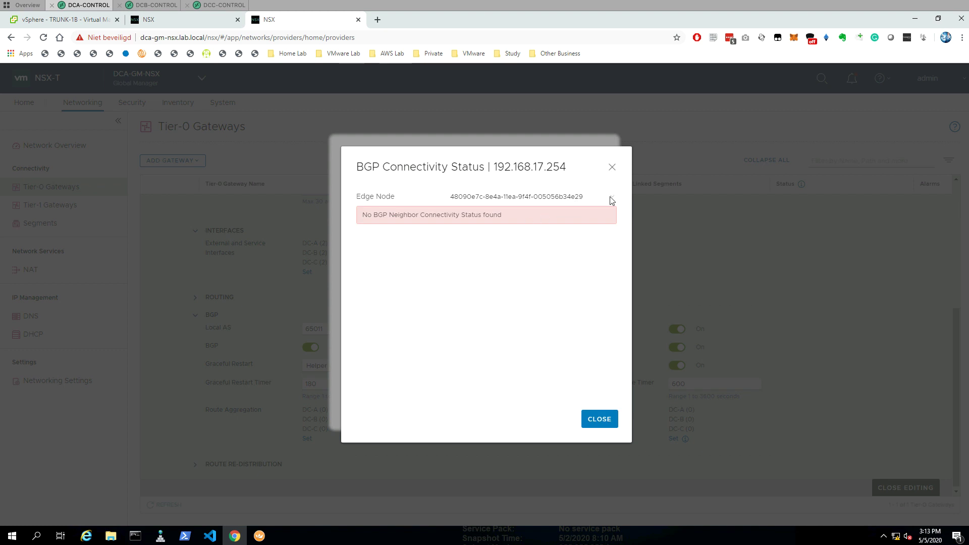
pyautogui.click(610, 198)
pyautogui.click(473, 230)
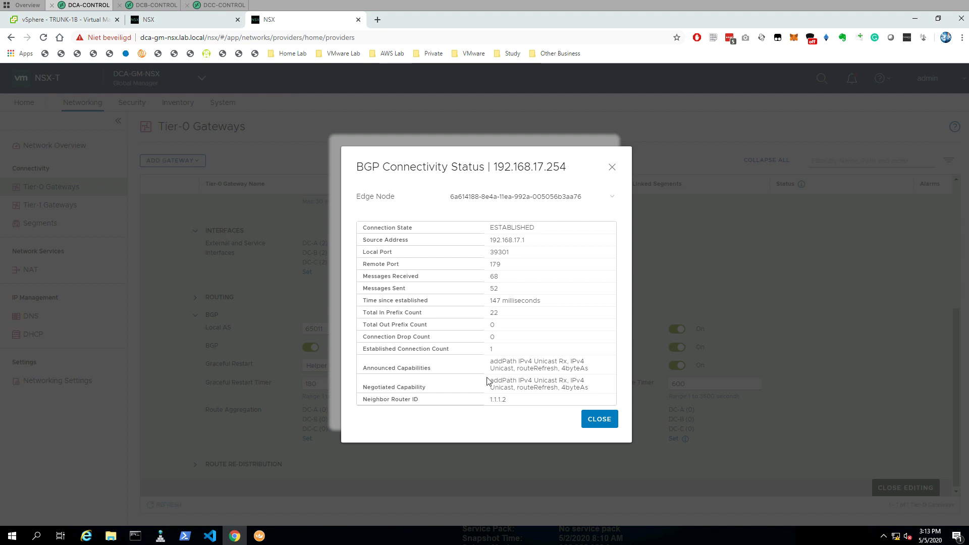
pyautogui.click(593, 419)
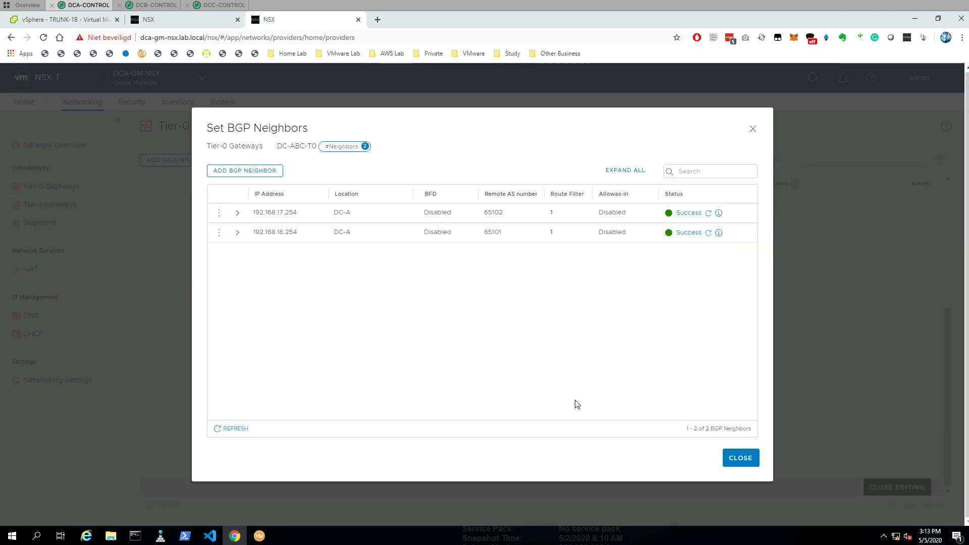
pyautogui.click(719, 234)
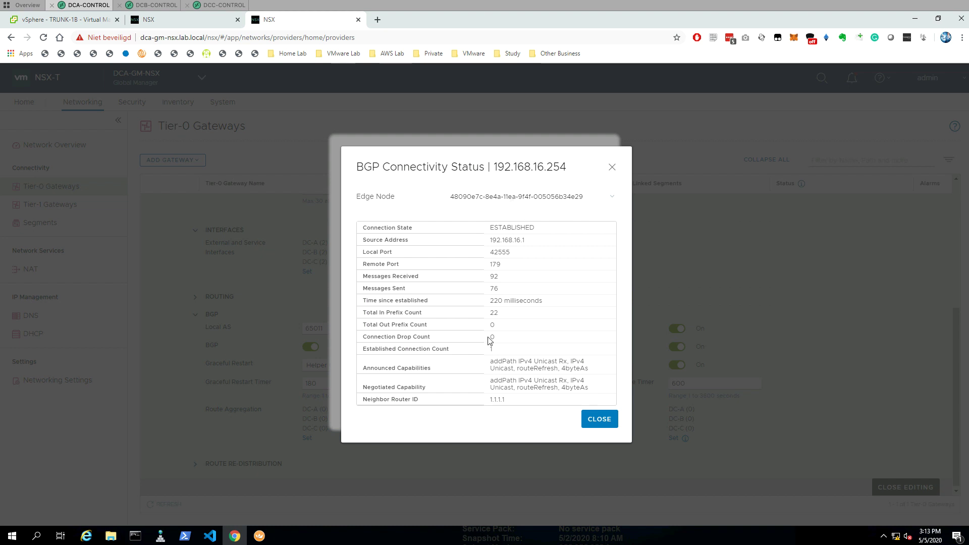
pyautogui.click(600, 420)
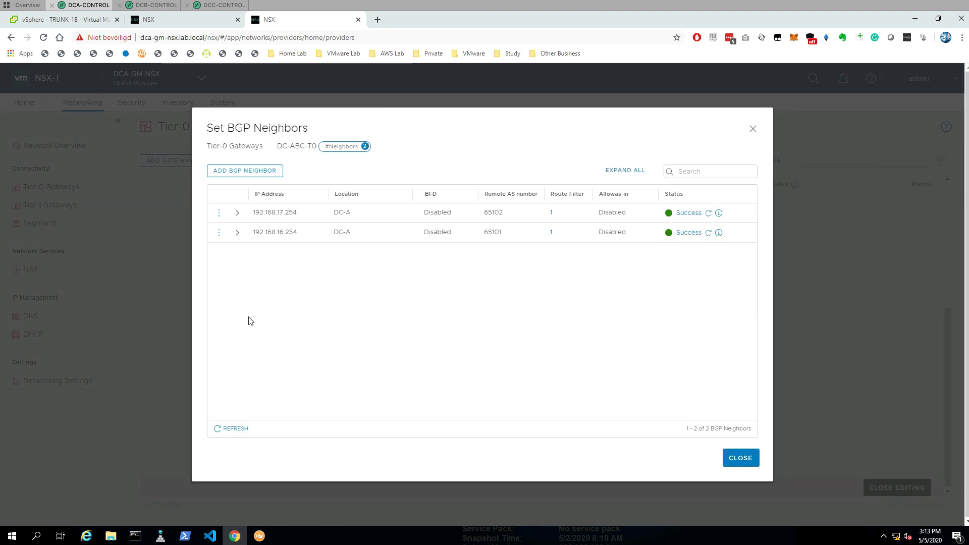
# - Start a new BGP neighbor for DC-ABC-T0 with IP address 192.168.26.254 and location DC-B
pyautogui.click(243, 173)
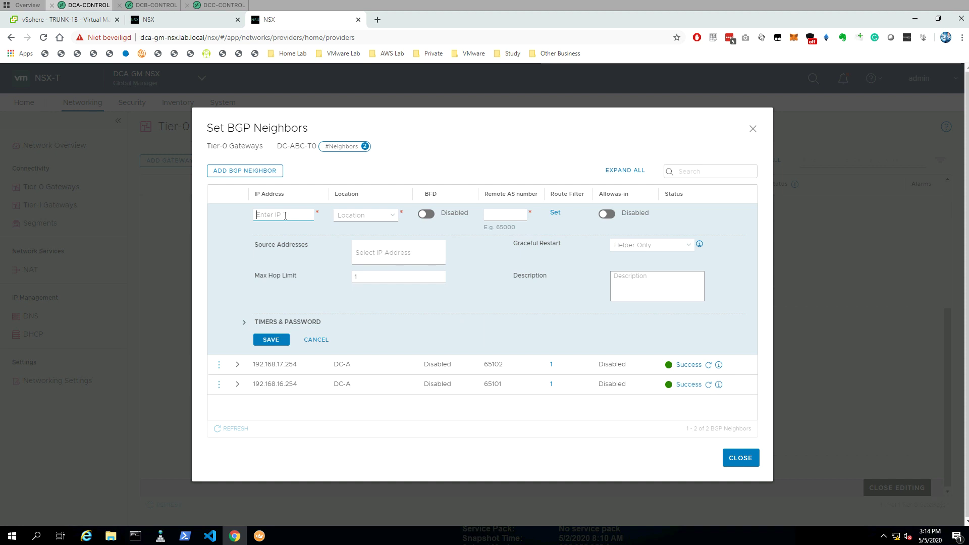
pyautogui.write('192')
pyautogui.write('.168.2')
pyautogui.write('6.254')
pyautogui.click(395, 217)
pyautogui.click(354, 241)
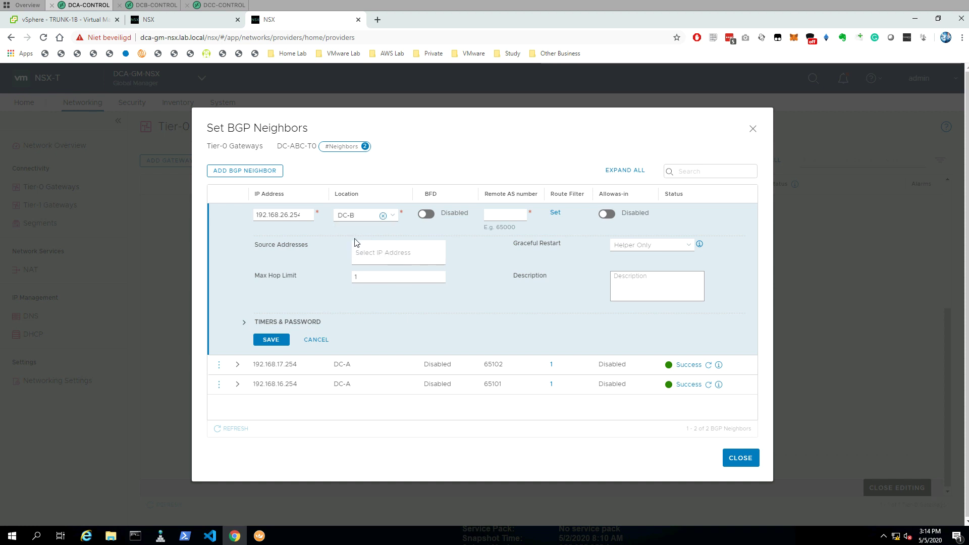
# - Give the 192.168.26.254 neighbor remote AS number 65201 from the topology drawing and source address 192.168.26.1, then save it
pyautogui.click(503, 215)
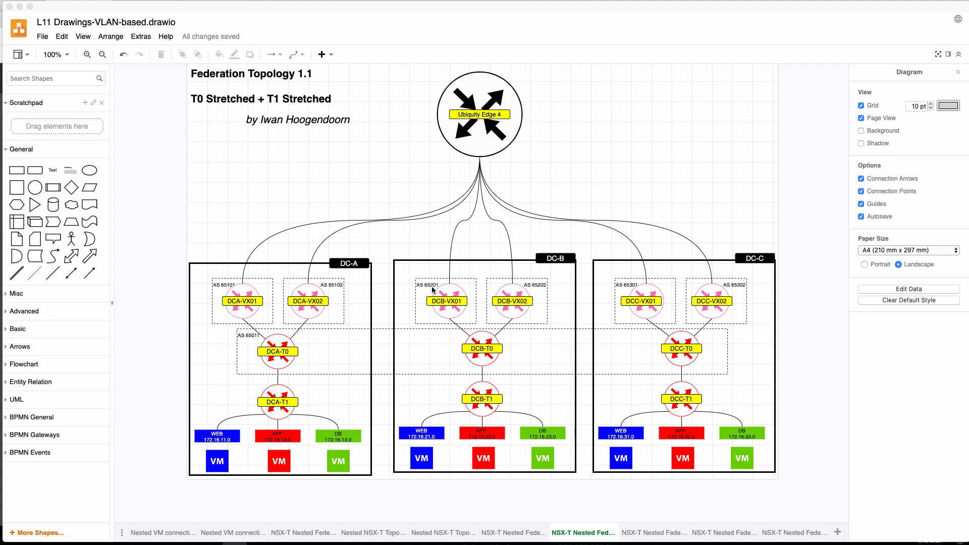
pyautogui.click(19, 6)
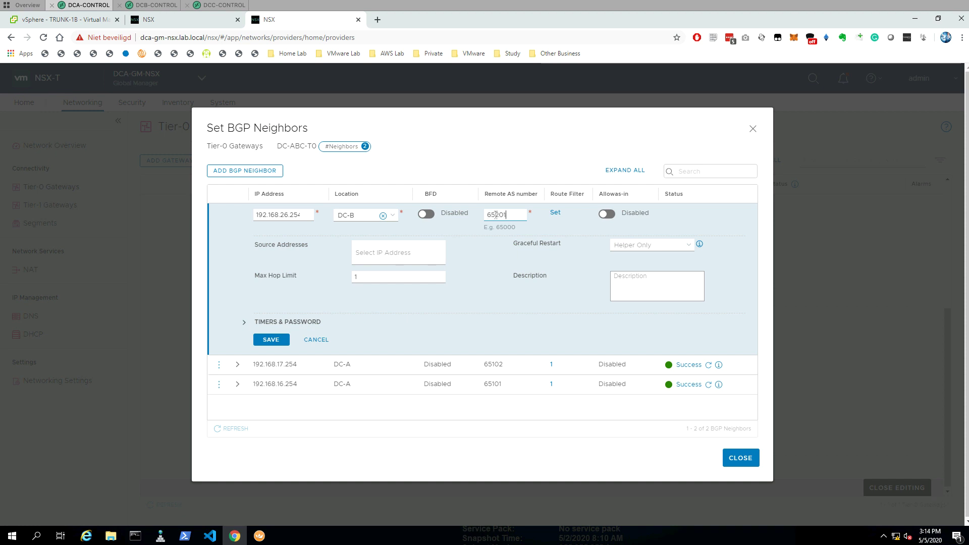
pyautogui.click(376, 248)
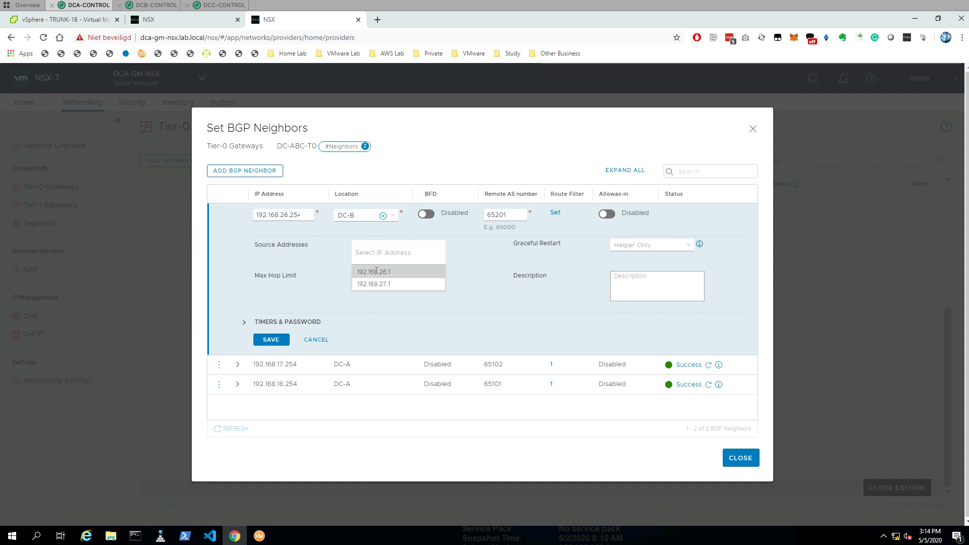
pyautogui.click(376, 272)
pyautogui.click(275, 350)
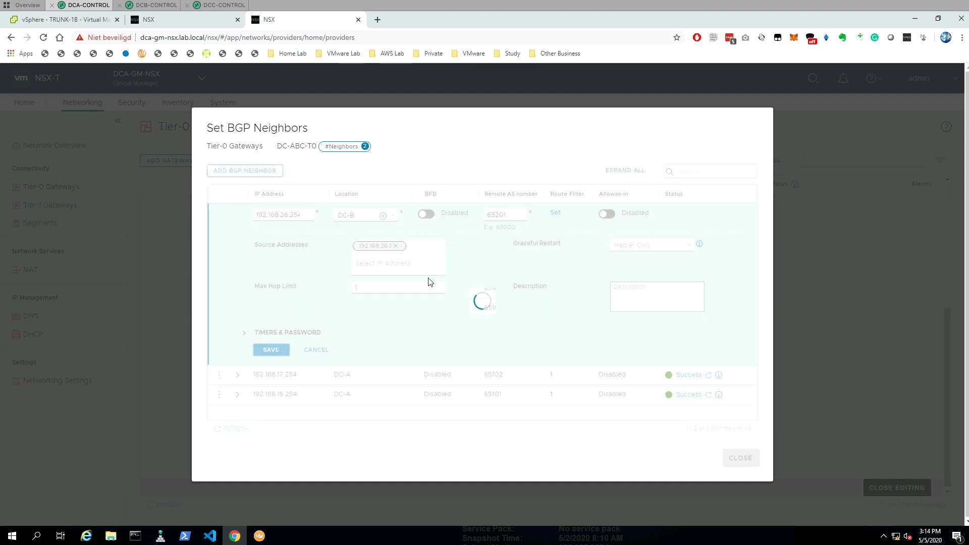
pyautogui.click(237, 252)
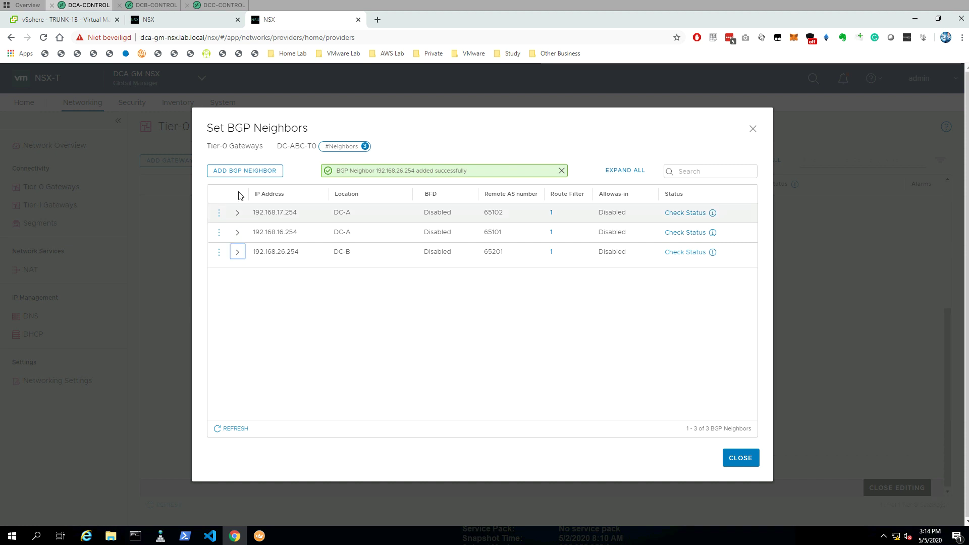
# - Start another BGP neighbor with IP address 192.168.27.254 and location DC-B
pyautogui.click(245, 171)
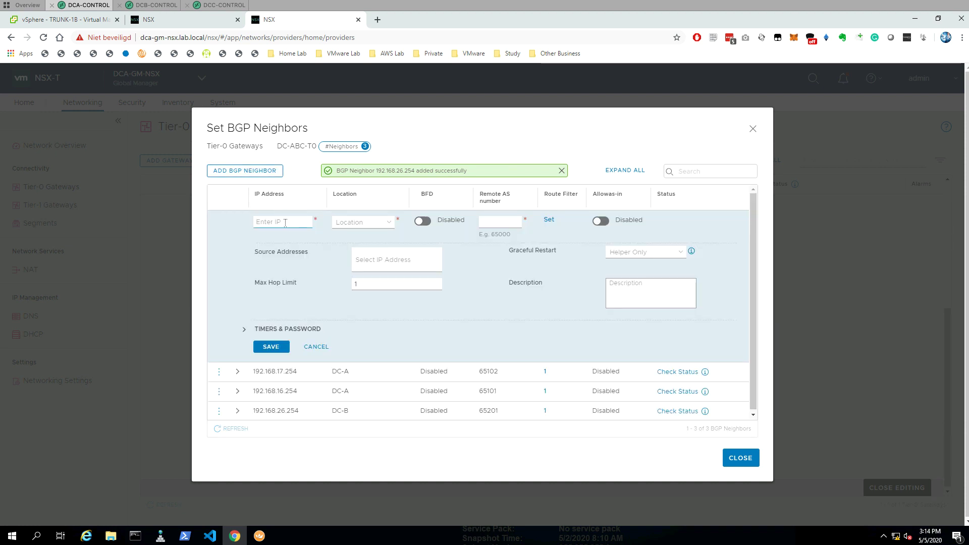
pyautogui.click(286, 222)
pyautogui.write('192.')
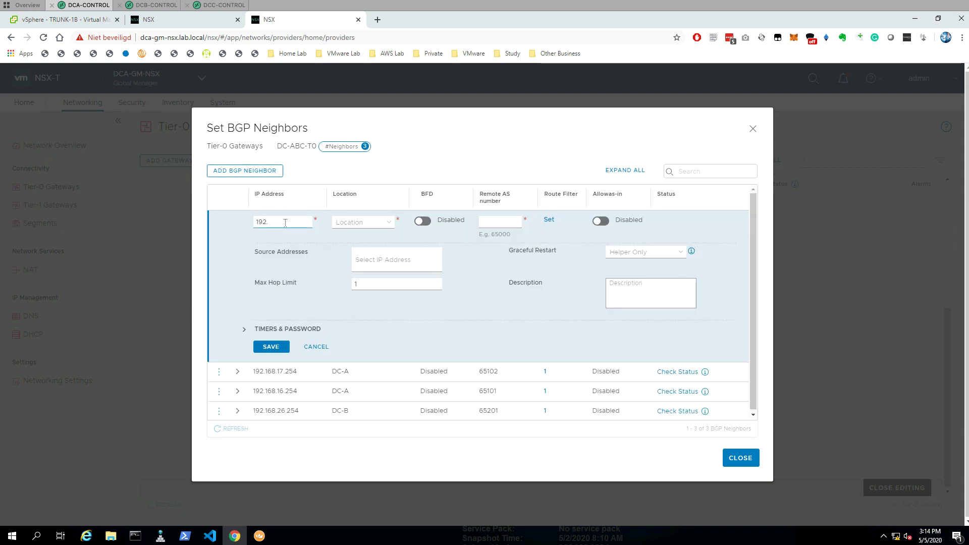
pyautogui.write('168.27.254')
pyautogui.click(353, 223)
pyautogui.click(353, 248)
pyautogui.moveTo(255, 222); pyautogui.dragTo(286, 222)
# - Set remote AS number 65202 and source address 192.168.27.1 for neighbor 192.168.27.254, save it and collapse its details
pyautogui.click(493, 221)
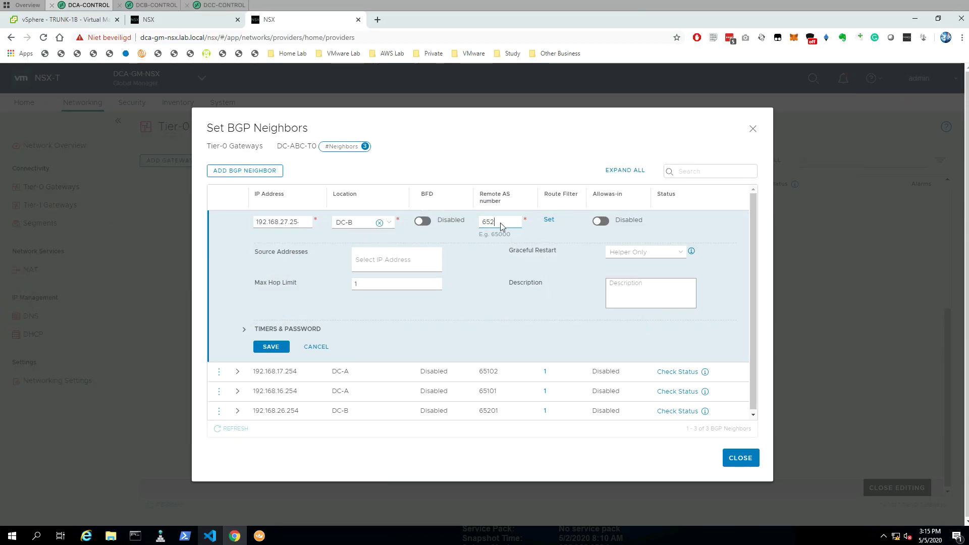
pyautogui.write('2')
pyautogui.click(383, 261)
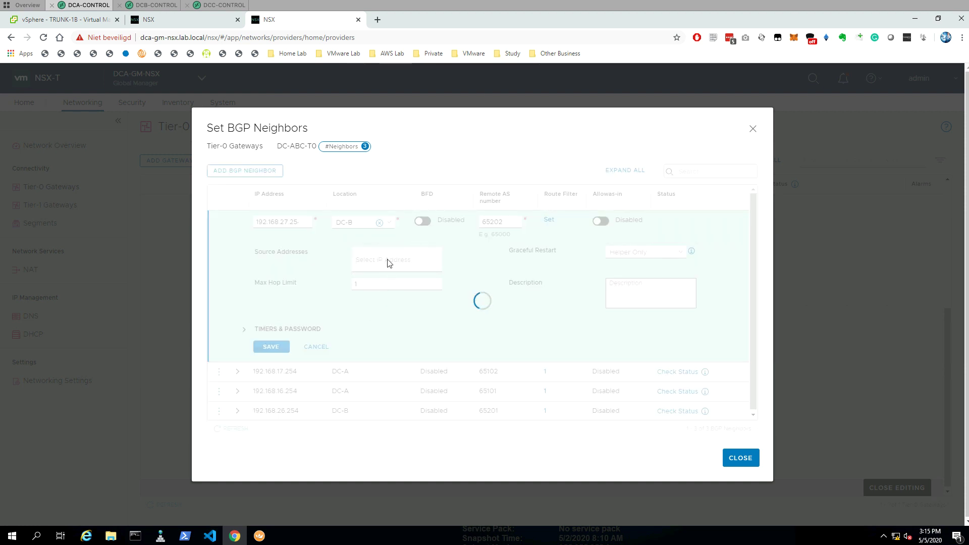
pyautogui.click(388, 260)
pyautogui.click(383, 291)
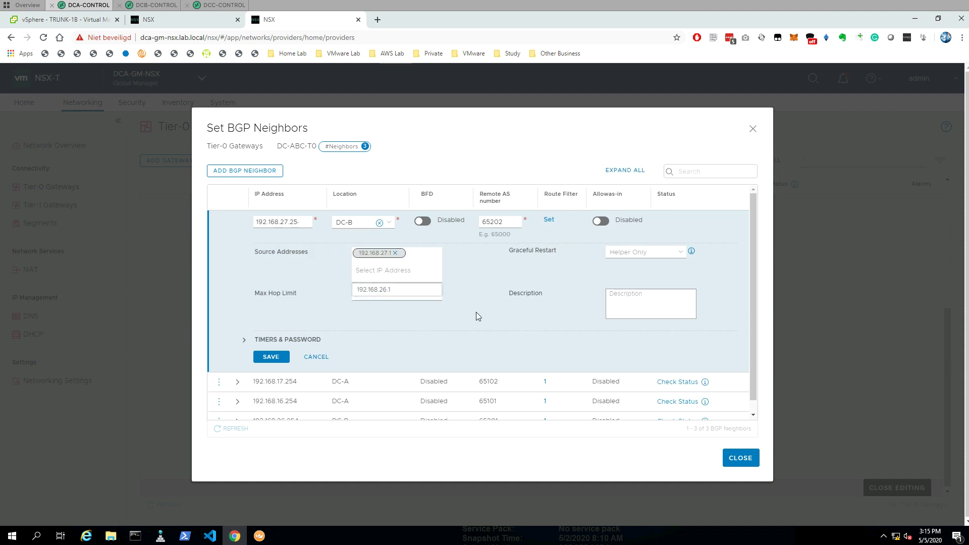
pyautogui.click(276, 356)
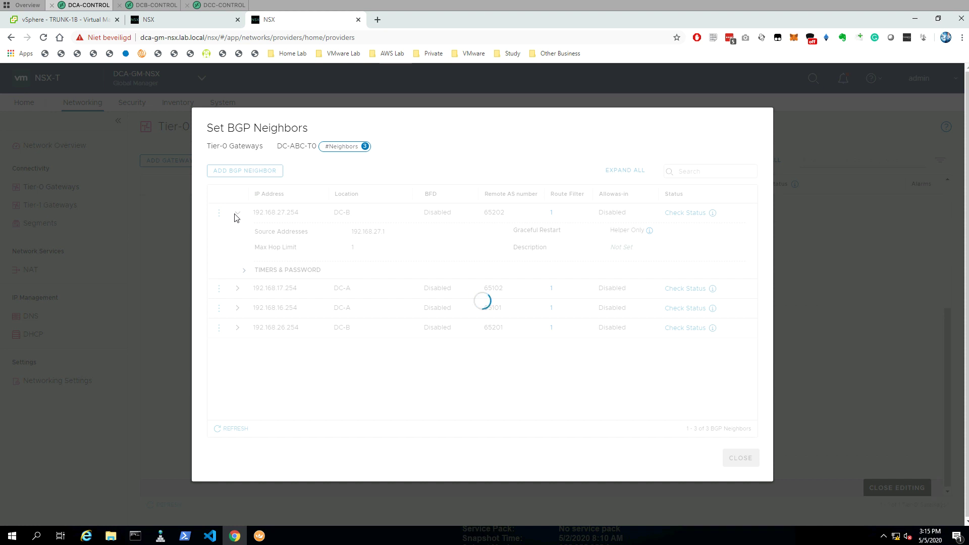
pyautogui.click(237, 231)
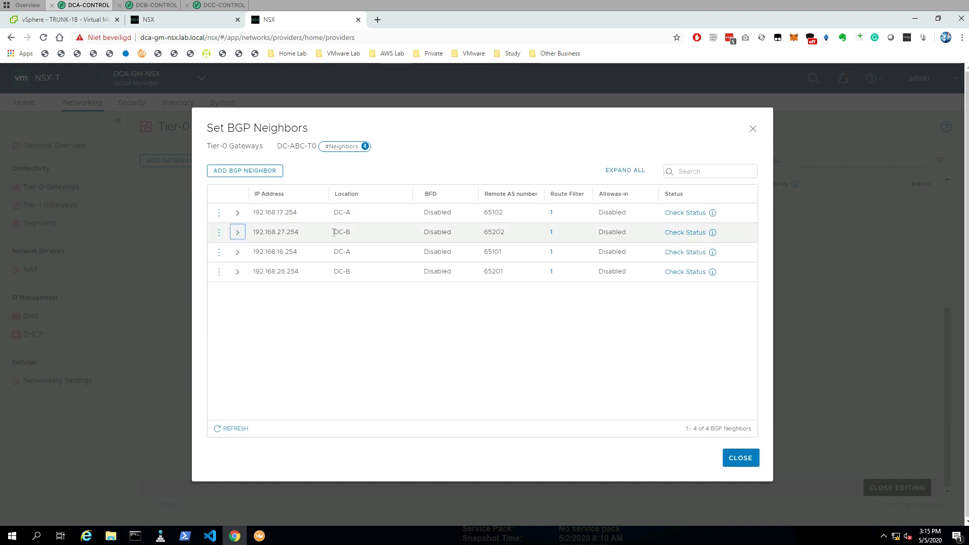
# - Check the status of the DC-B neighbors 192.168.27.254 and 192.168.26.254, refreshing the status of 192.168.27.254
pyautogui.click(686, 235)
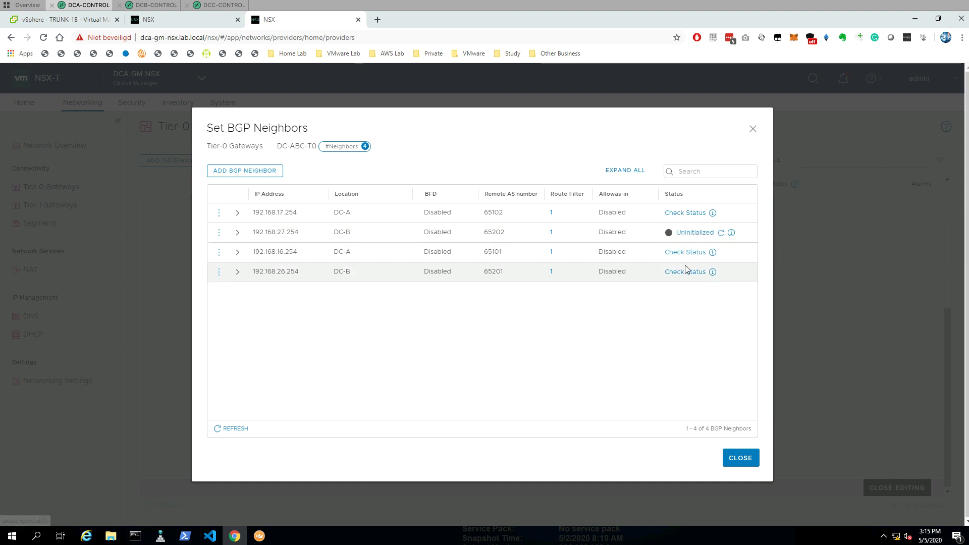
pyautogui.click(699, 272)
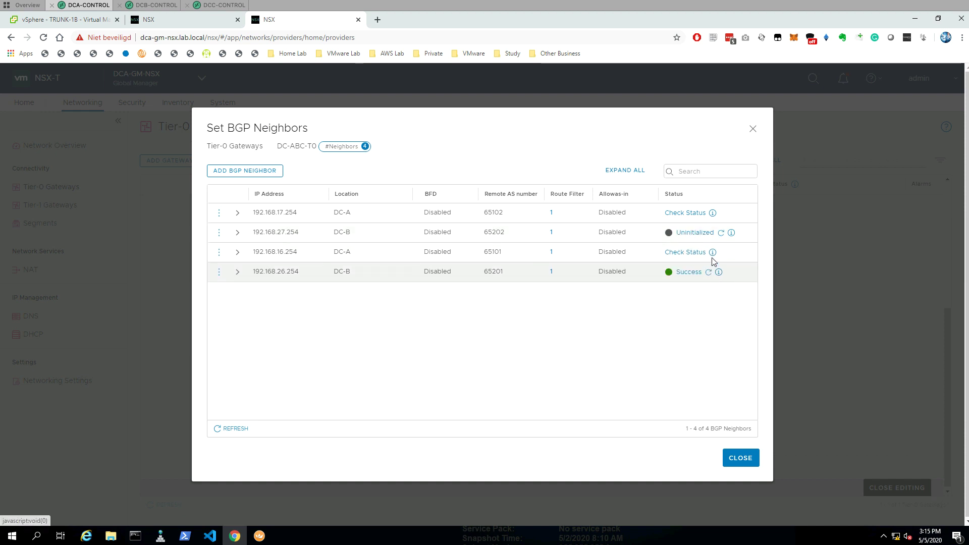
pyautogui.click(721, 234)
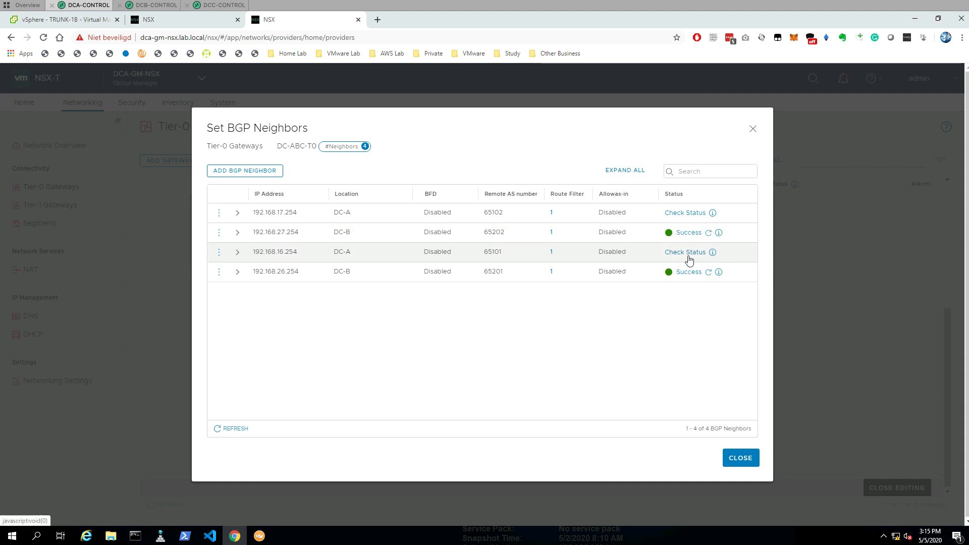
# - Add BGP neighbor 192.168.36.254 at location DC-C with remote AS number 65301 and source address 192.168.36.1
pyautogui.click(241, 172)
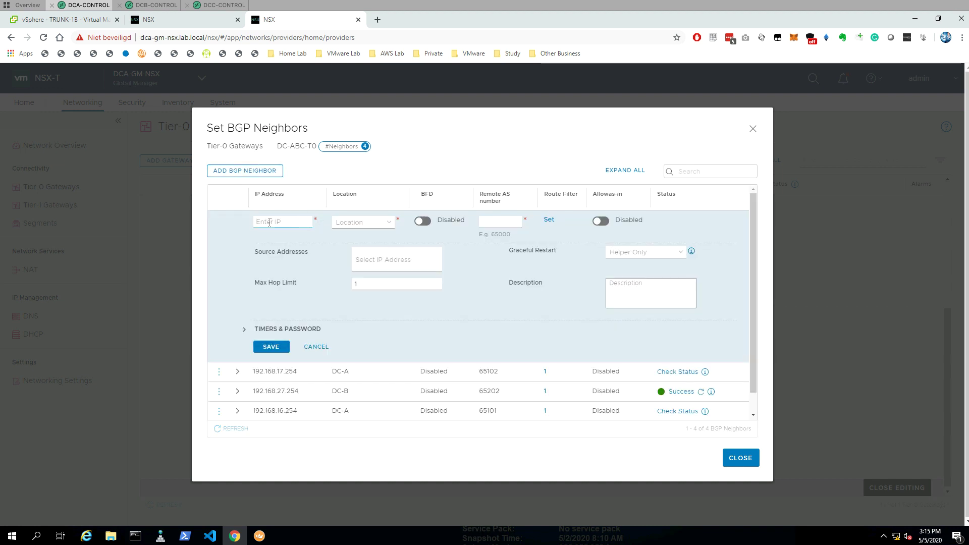
pyautogui.write('192.168.36.254')
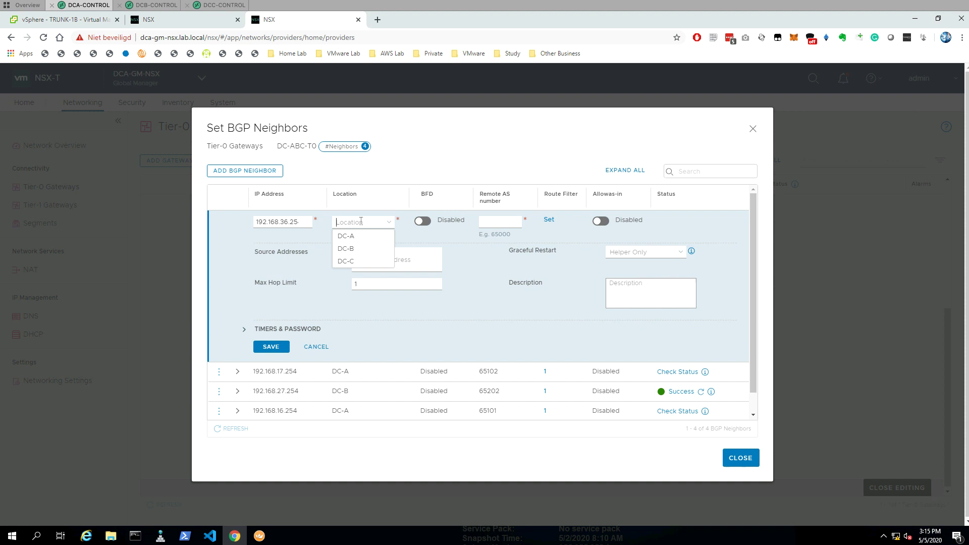
pyautogui.click(352, 261)
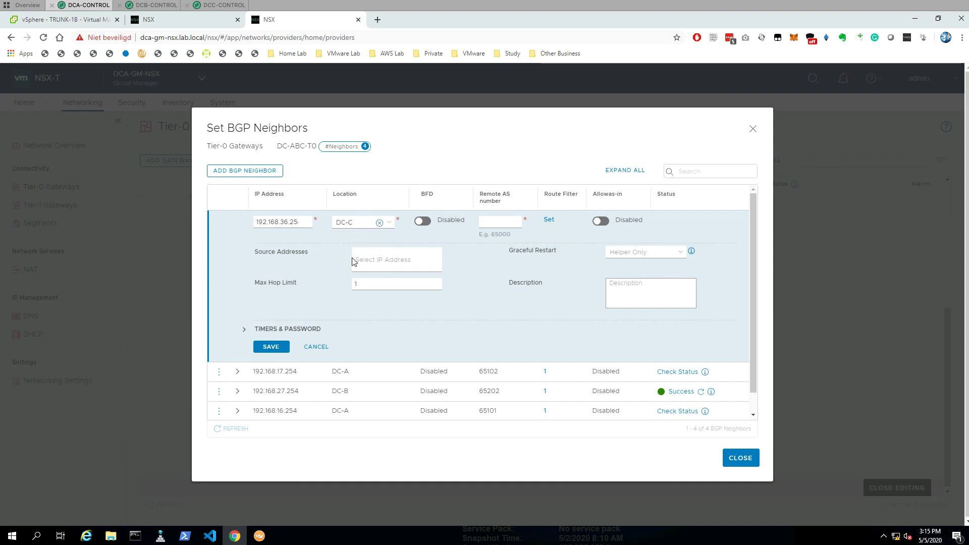
pyautogui.click(499, 221)
pyautogui.write('65301')
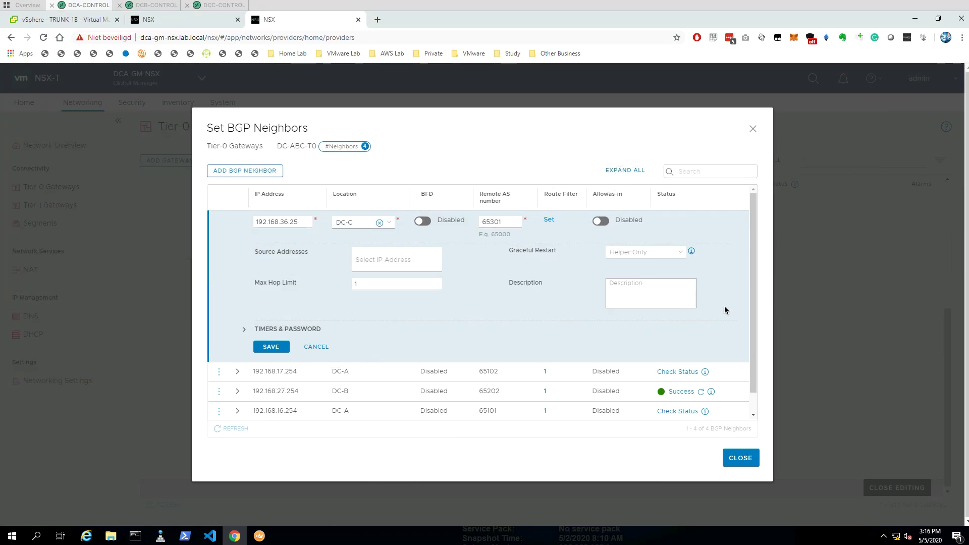
pyautogui.click(383, 260)
pyautogui.click(385, 279)
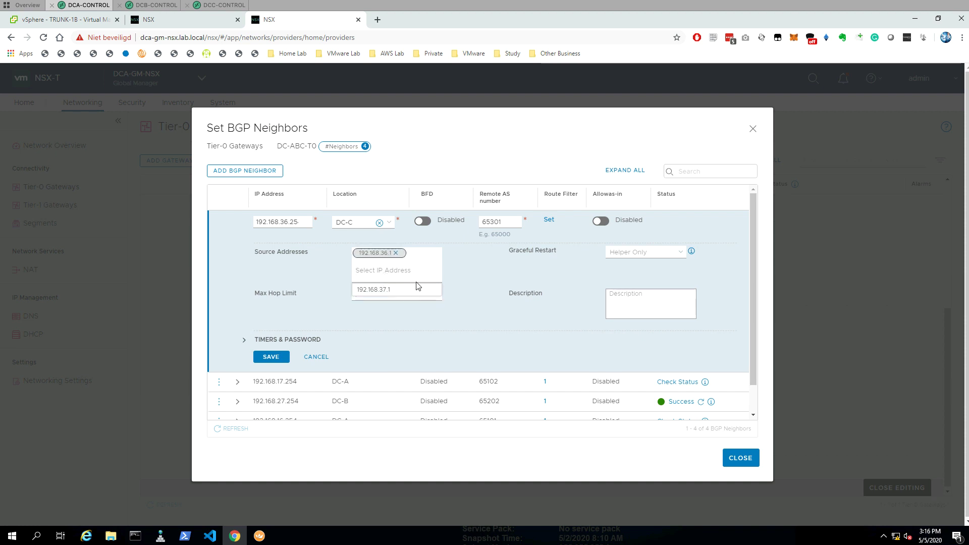
pyautogui.click(276, 358)
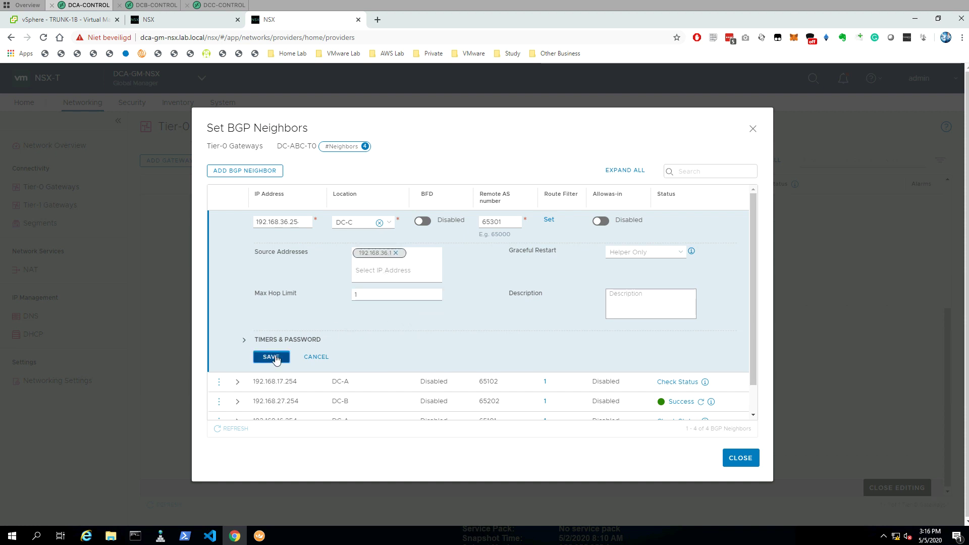
pyautogui.click(277, 357)
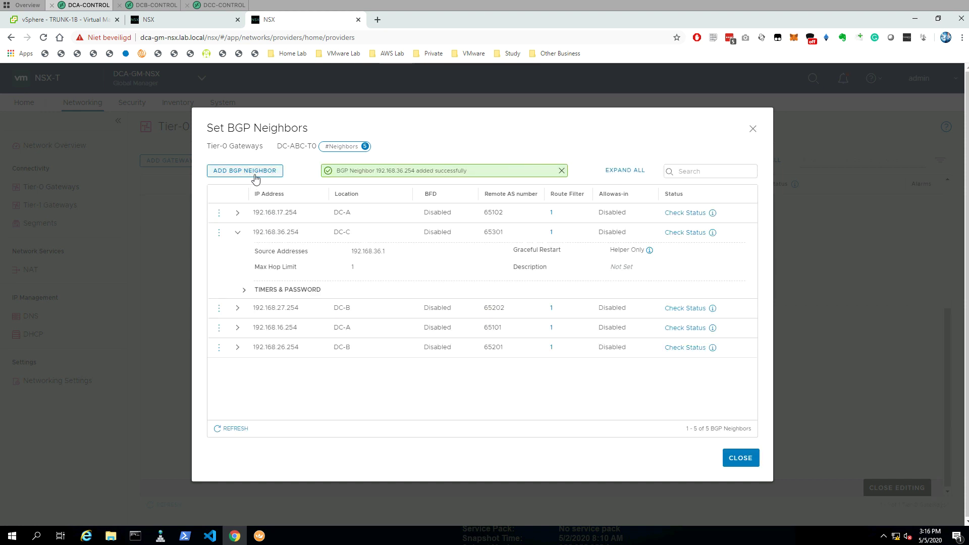
# - Start a further BGP neighbor with IP address 192.168.37.254 and location DC-C
pyautogui.click(255, 172)
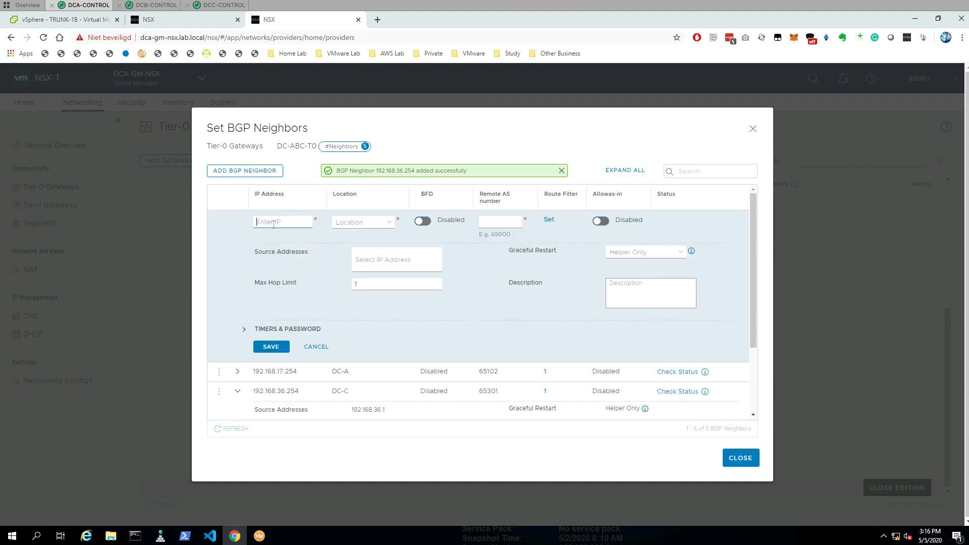
pyautogui.write('192.168.37')
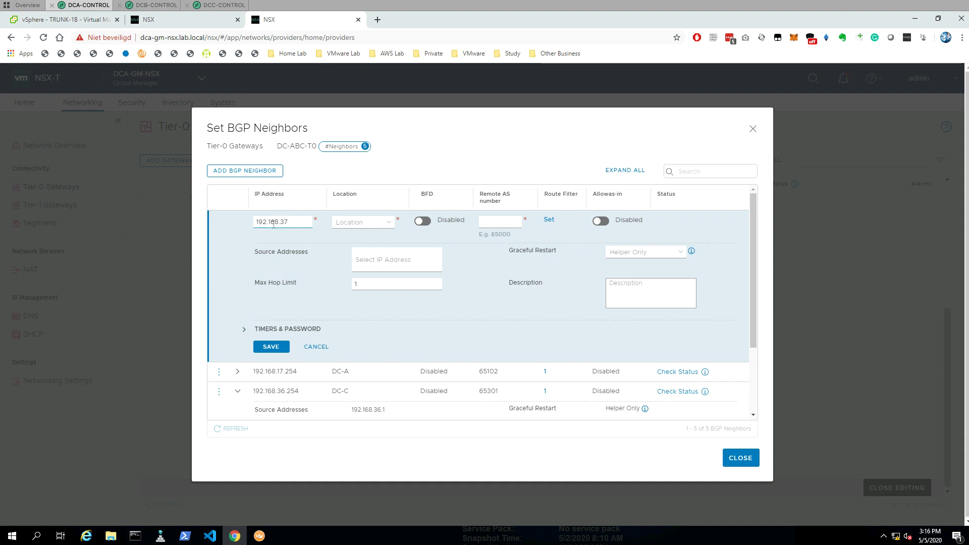
pyautogui.write('.254')
pyautogui.click(357, 223)
pyautogui.click(361, 257)
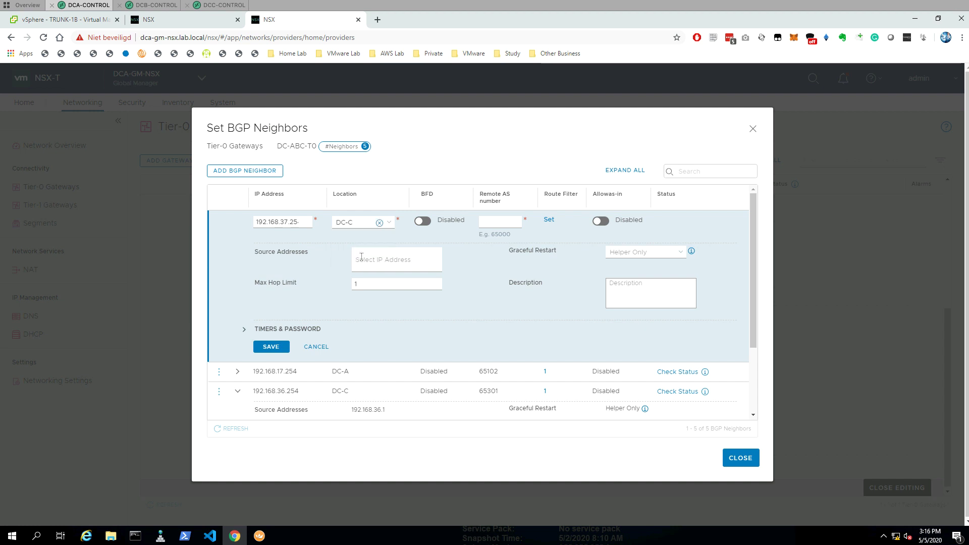
# - Set remote AS number 65302 and source address 192.168.37.1 for neighbor 192.168.37.254, save it and collapse the expanded DC-C neighbors
pyautogui.click(504, 218)
pyautogui.click(405, 257)
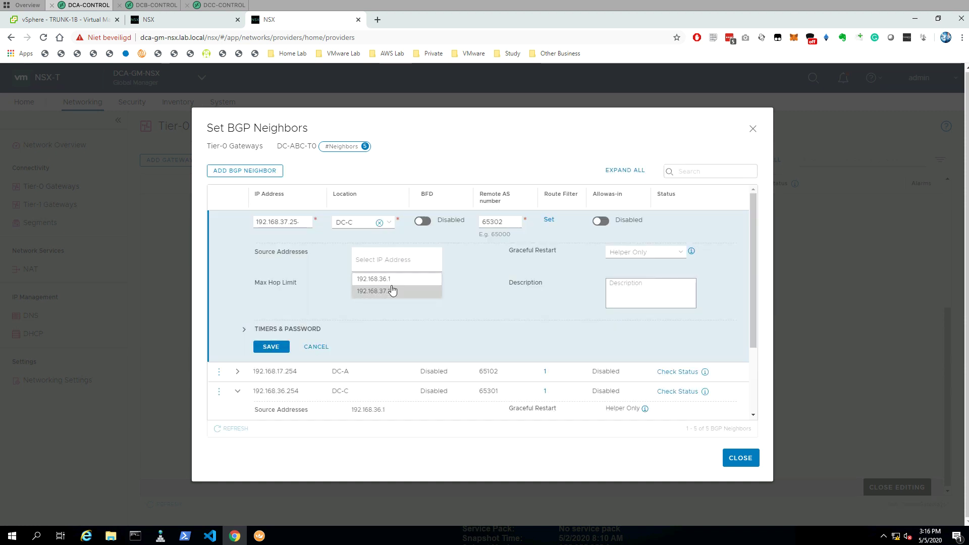
pyautogui.click(376, 290)
pyautogui.click(461, 309)
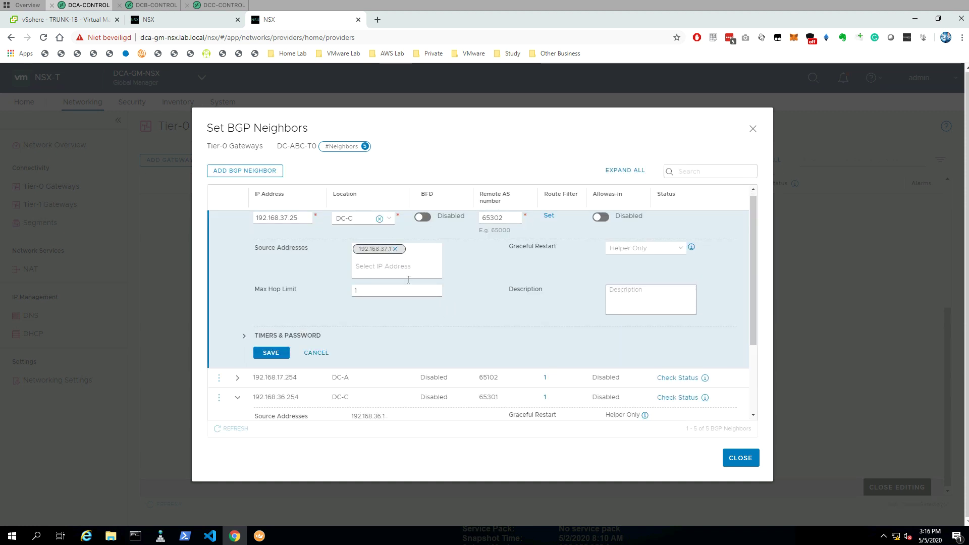
pyautogui.click(272, 352)
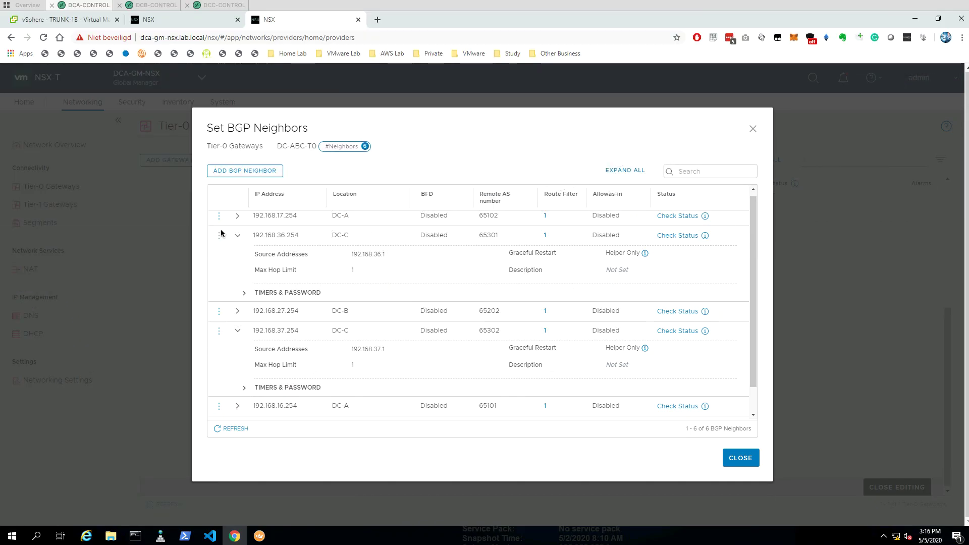
pyautogui.click(238, 236)
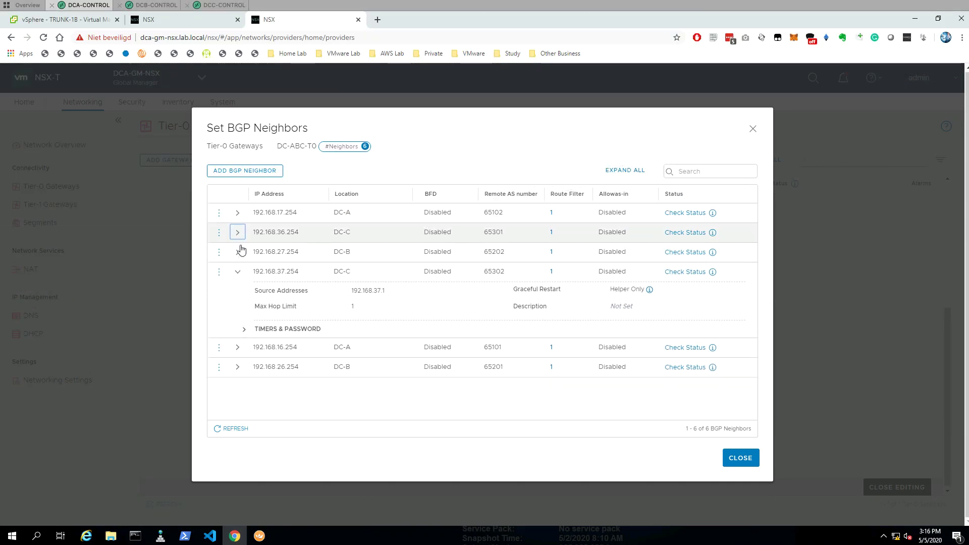
pyautogui.click(237, 272)
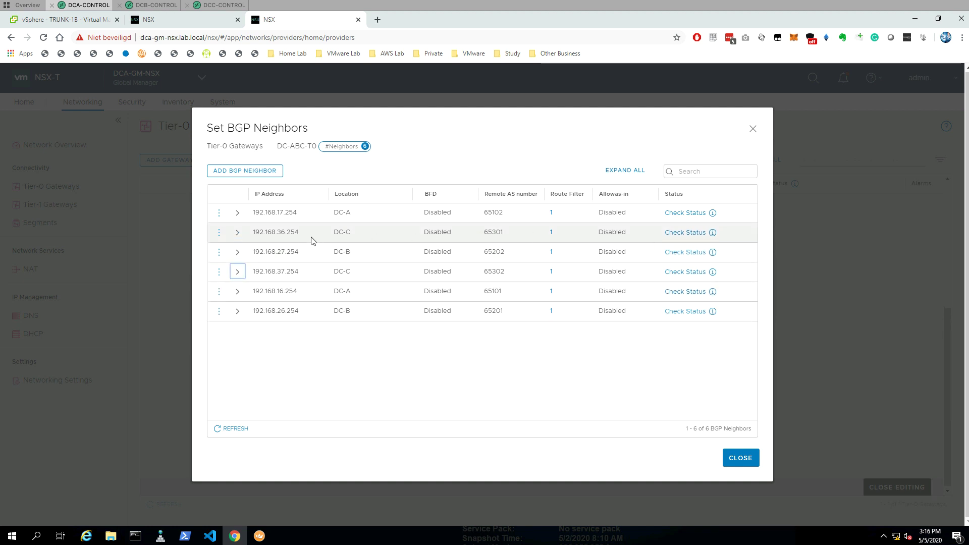
# - Check the status of BGP neighbors 192.168.36.254, 192.168.37.254, 192.168.17.254 and 192.168.27.254
pyautogui.click(681, 234)
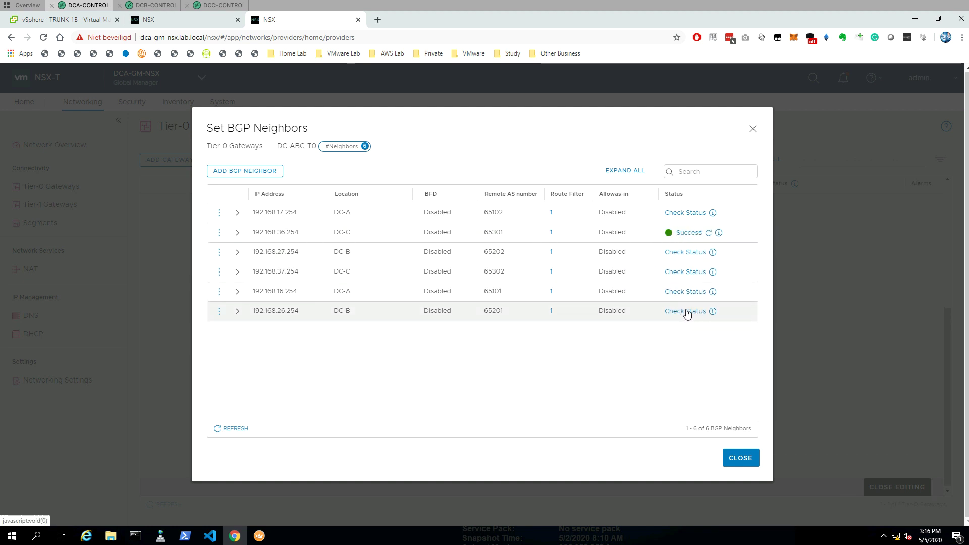
pyautogui.click(682, 273)
pyautogui.click(683, 213)
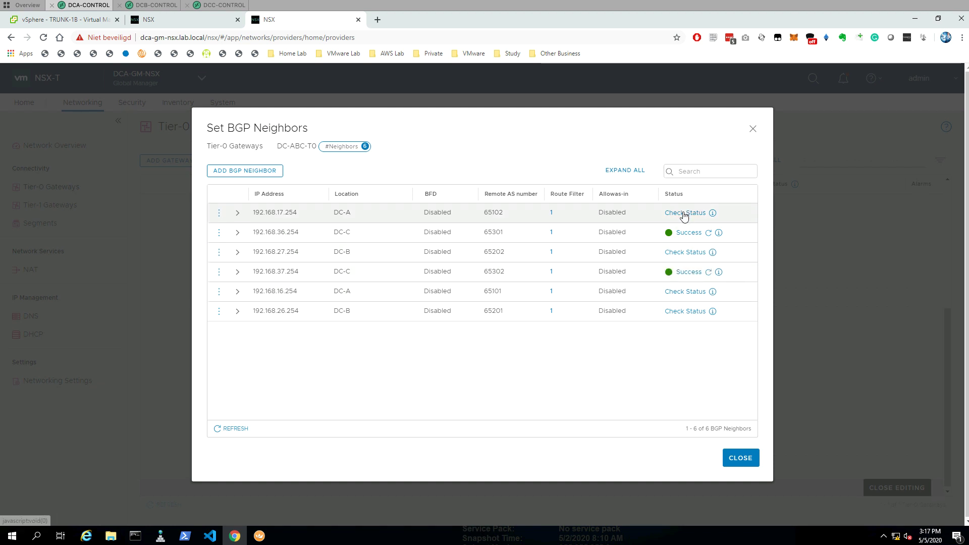
pyautogui.click(682, 252)
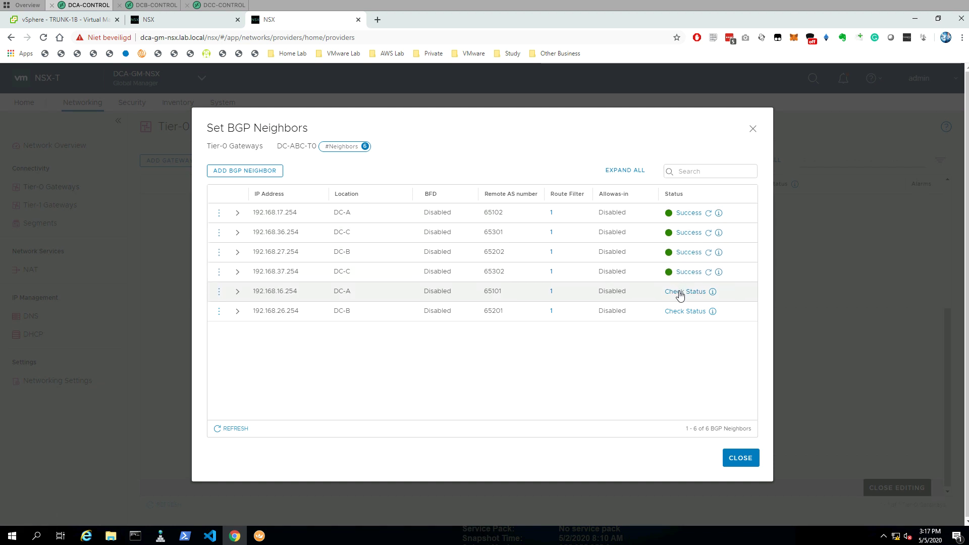
# - Check the status of BGP neighbors 192.168.16.254 and 192.168.26.254, then close the BGP neighbors dialog
pyautogui.click(680, 292)
pyautogui.click(681, 309)
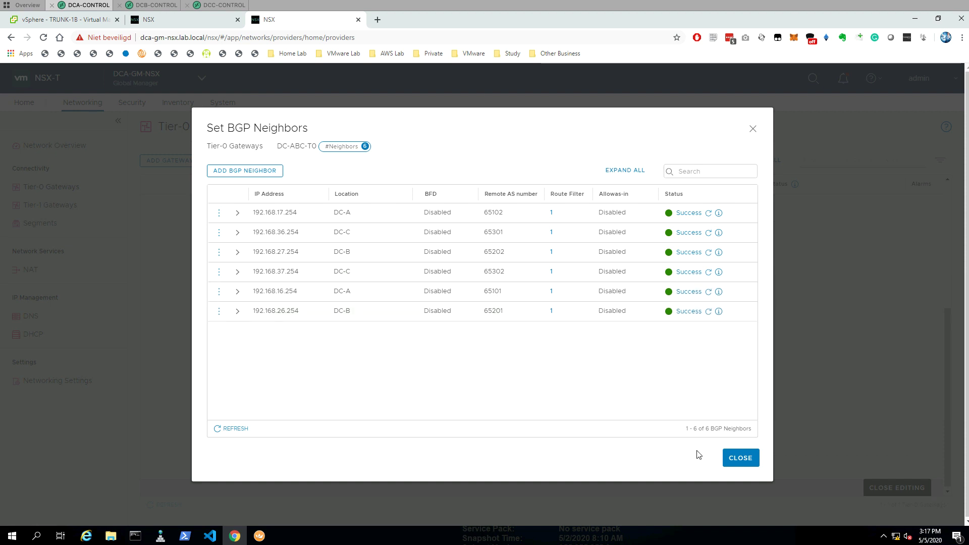
pyautogui.click(747, 459)
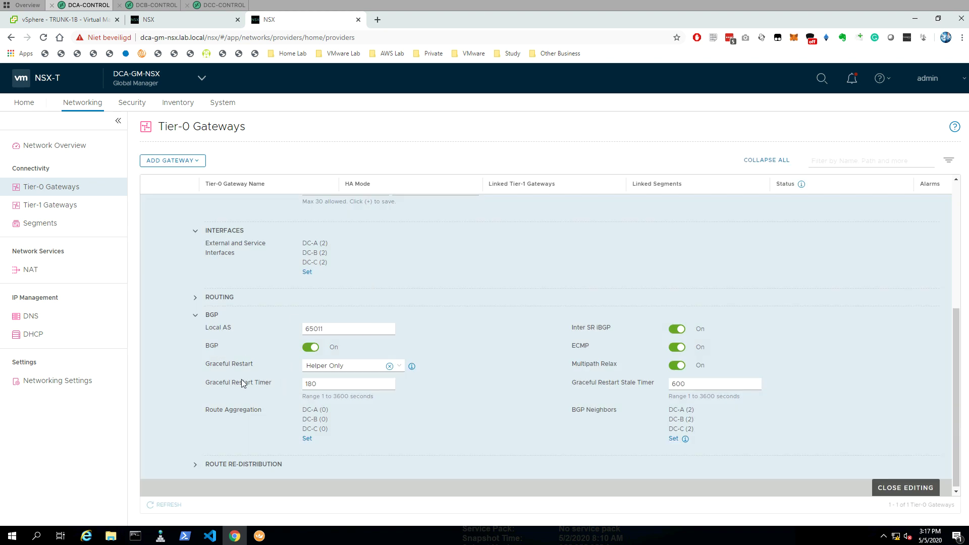
# - Switch to Royal TS and run "net show route bgp" on the DCA-VX02 switch
pyautogui.click(261, 536)
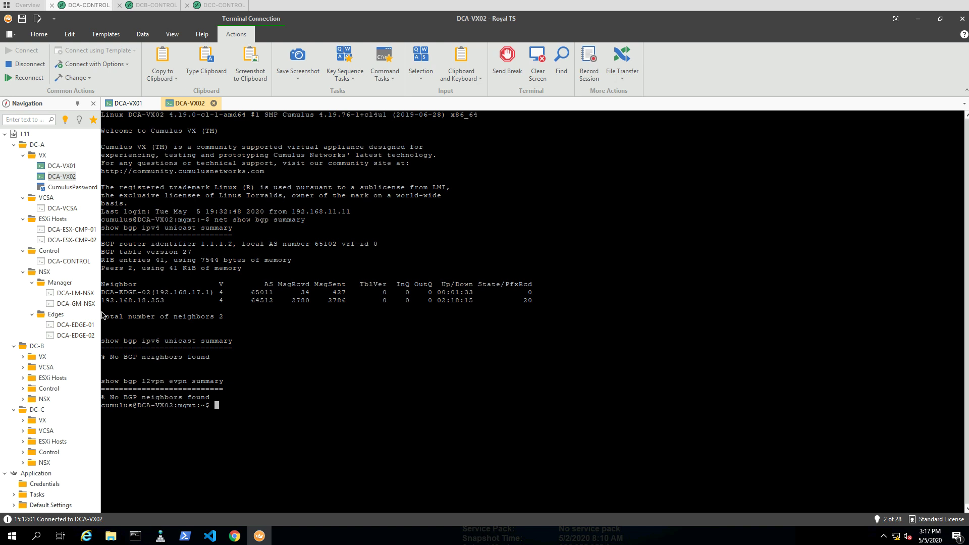
pyautogui.write('net show route bgp')
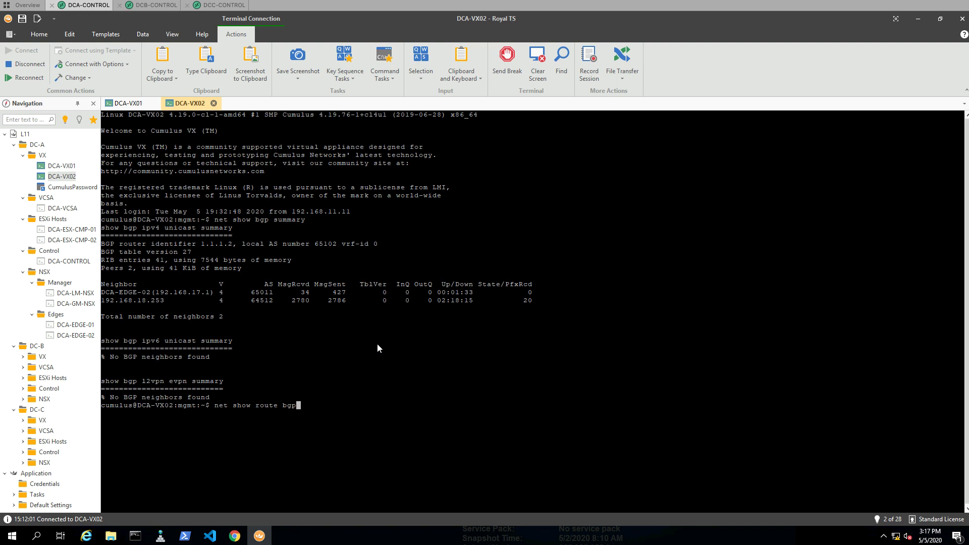
pyautogui.press('Return')
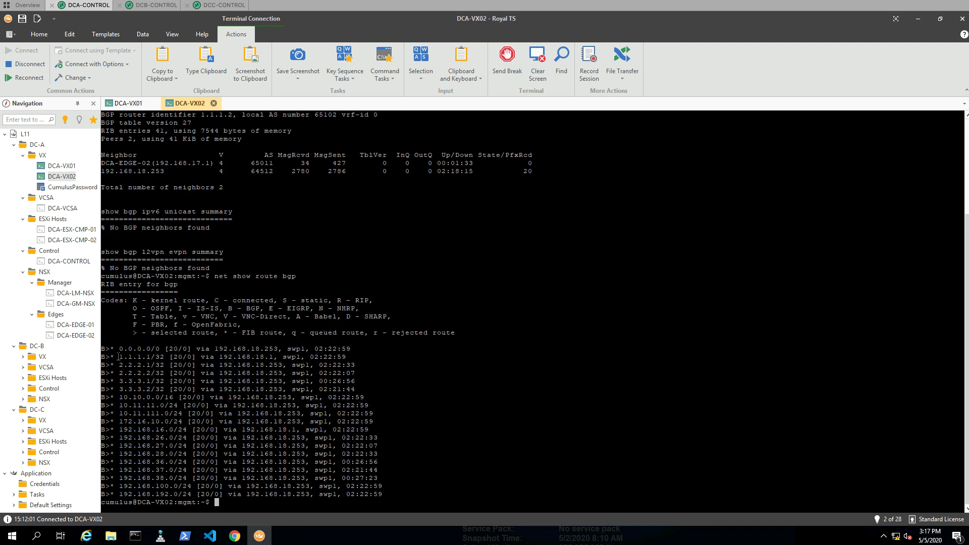
# - Examine the loopback routes and 172.16.10.0/24 in the BGP route list, then return to NSX in the browser
pyautogui.moveTo(119, 357); pyautogui.dragTo(150, 389)
pyautogui.moveTo(120, 422); pyautogui.dragTo(180, 421)
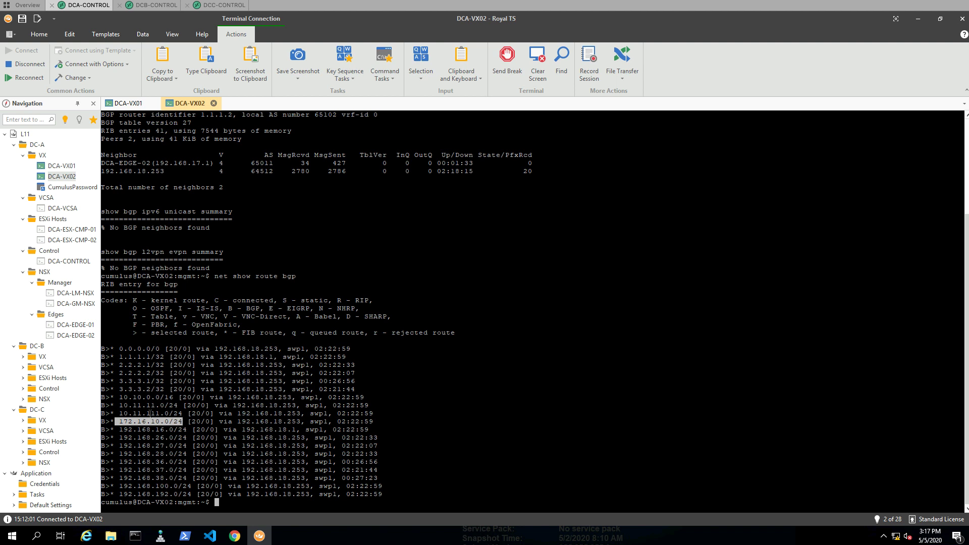
pyautogui.click(115, 437)
pyautogui.moveTo(120, 421); pyautogui.dragTo(157, 422)
pyautogui.click(115, 422)
pyautogui.click(175, 433)
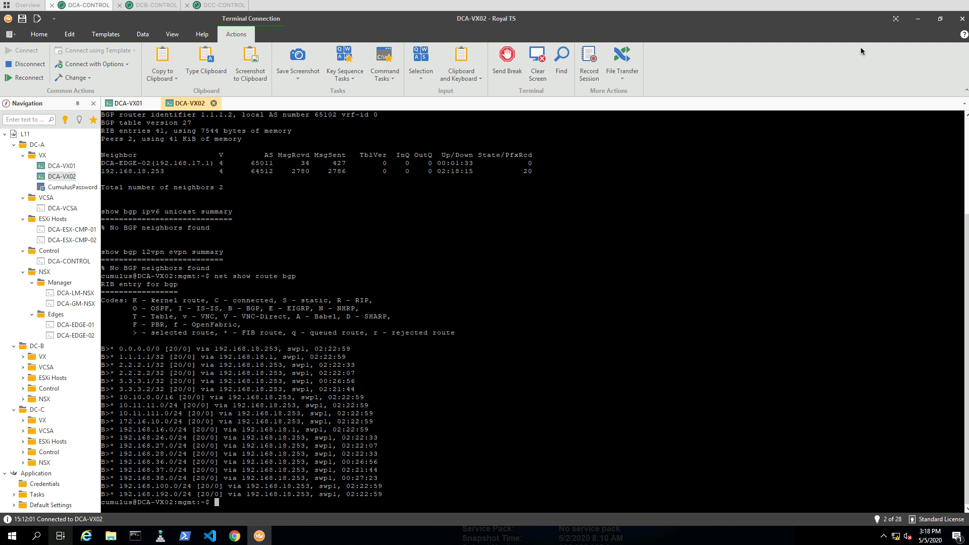
pyautogui.click(918, 19)
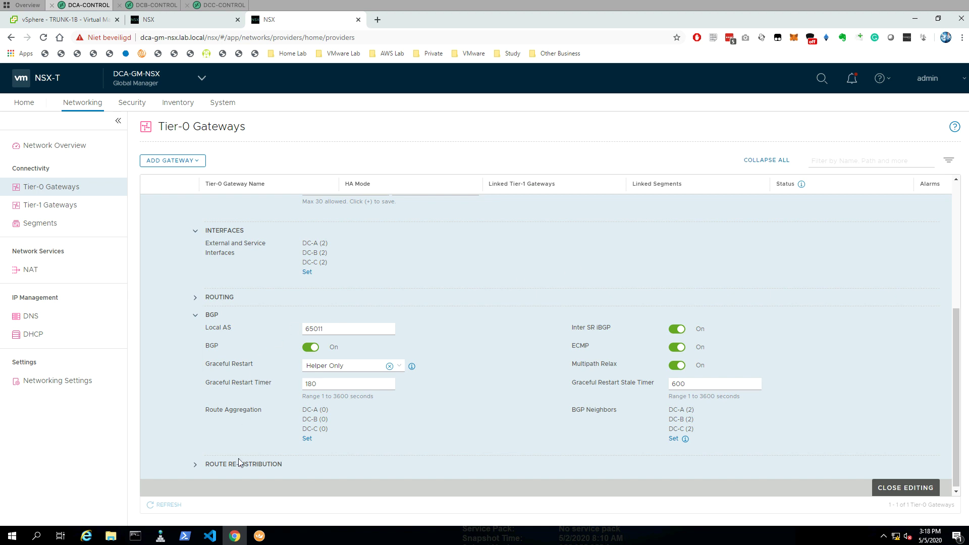
# - Start a route re-distribution rule named DCA-RR for location DC-A of gateway DC-ABC-T0
pyautogui.click(196, 465)
pyautogui.scroll(-1, 287, 374)
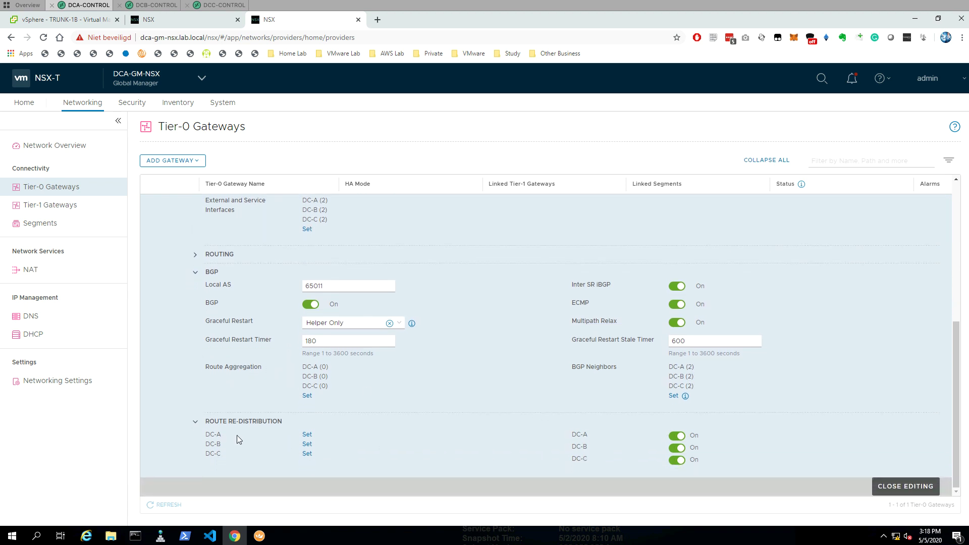
pyautogui.click(308, 436)
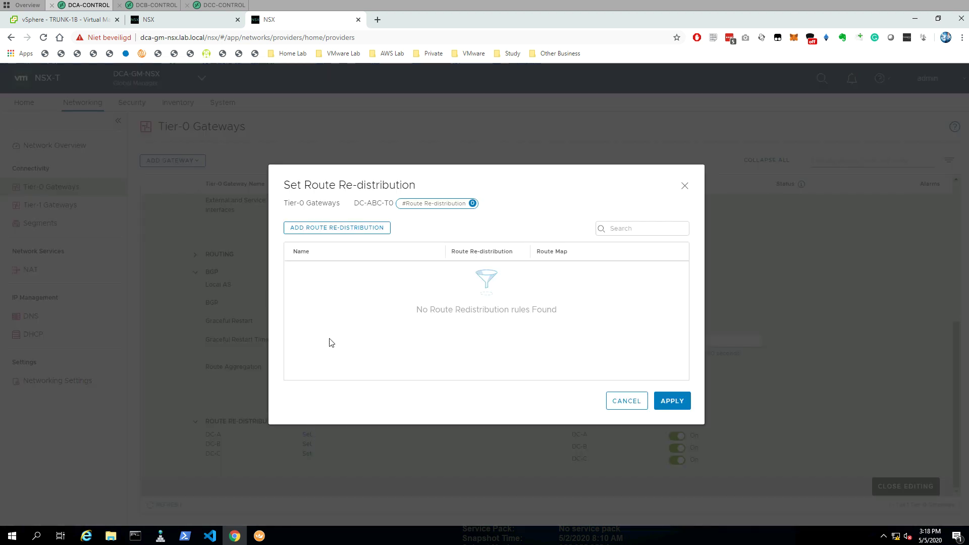
pyautogui.click(352, 229)
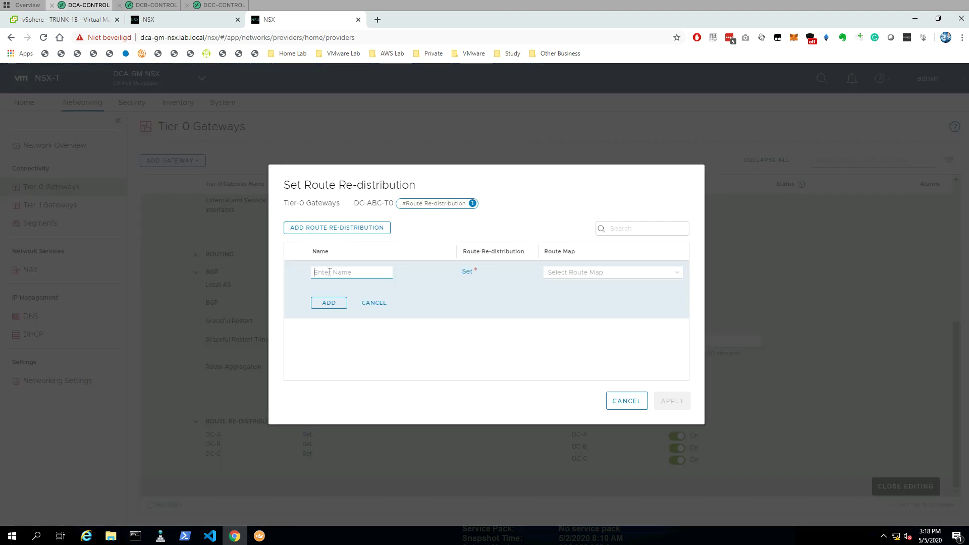
pyautogui.write('DCA-RR')
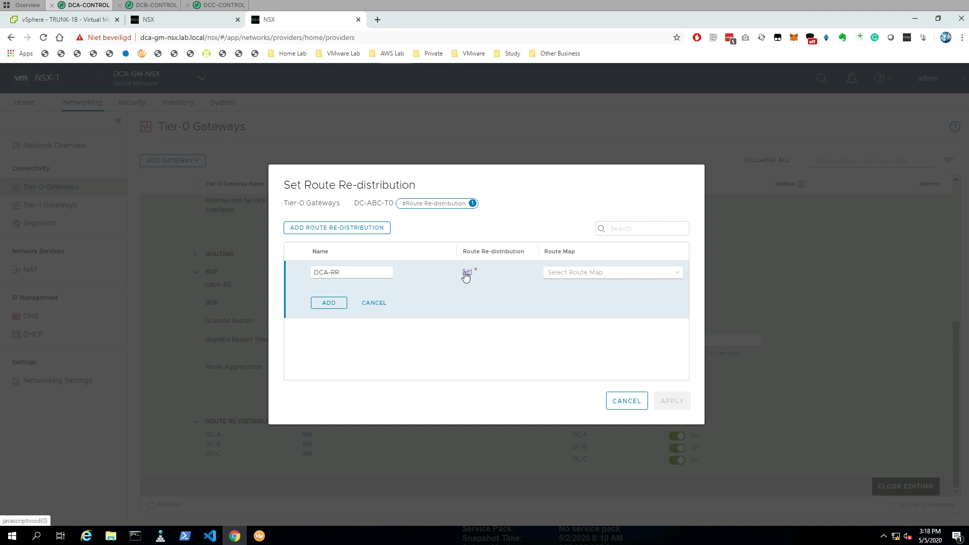
# - Select Connected Interfaces & Segments under Advertised Tier-1 Subnets as the sources of rule DCA-RR and apply the selection
pyautogui.click(466, 277)
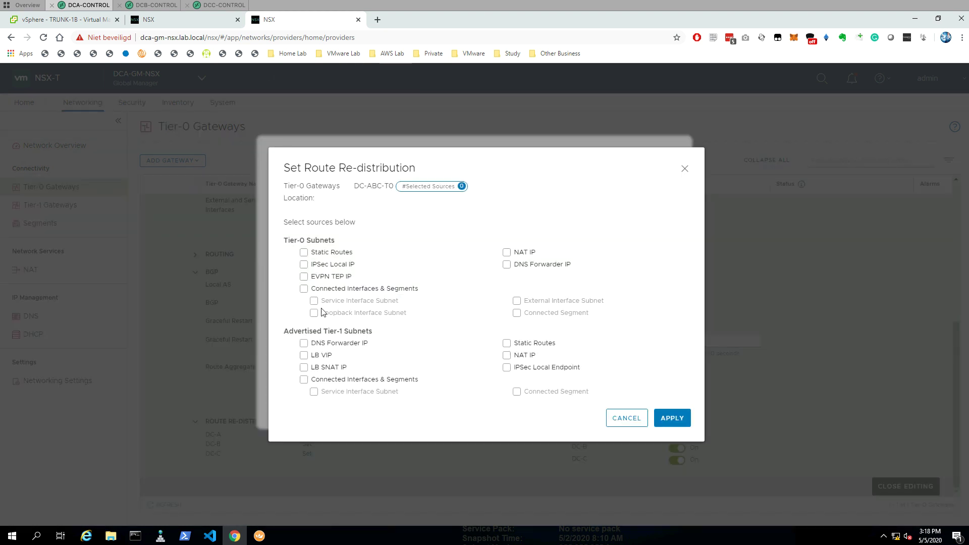
pyautogui.click(304, 379)
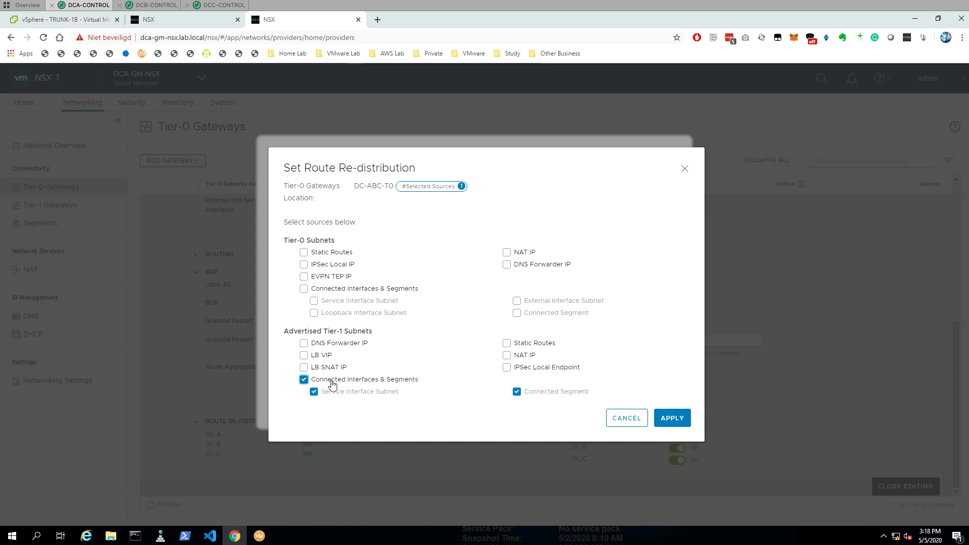
pyautogui.click(311, 392)
pyautogui.click(311, 392)
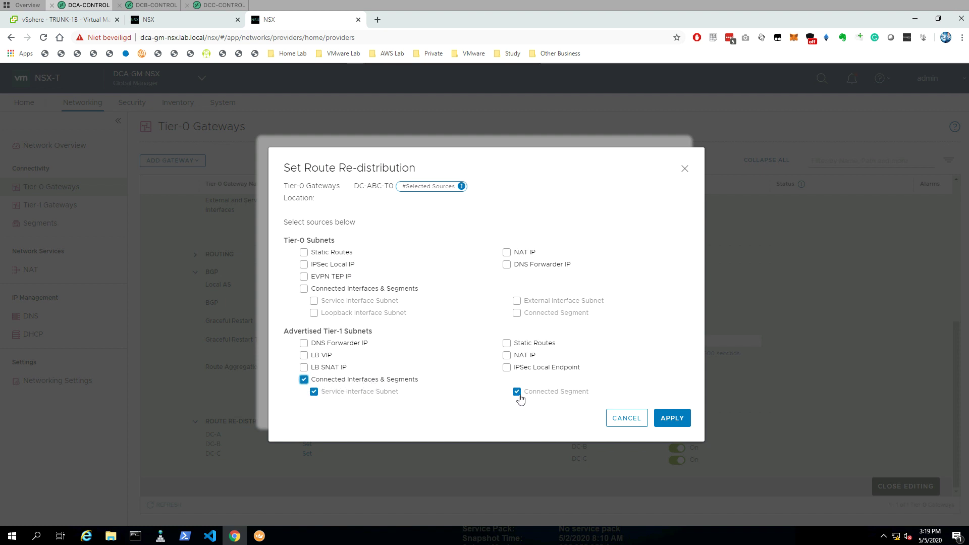
pyautogui.click(673, 419)
# - Copy the rule name DCA-RR for reuse and add the rule to the DC-A re-distribution list
pyautogui.moveTo(336, 273); pyautogui.dragTo(307, 271)
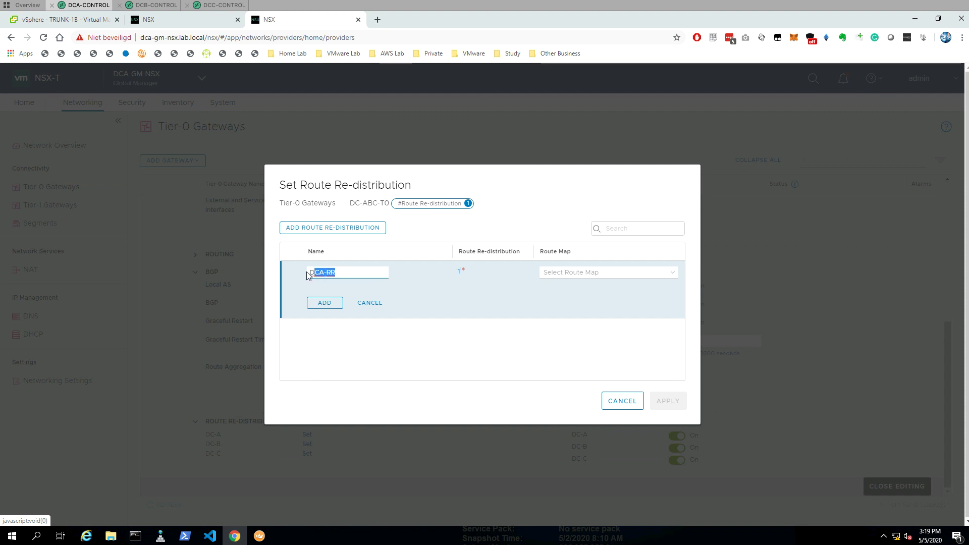
pyautogui.rightClick(321, 275)
pyautogui.click(346, 310)
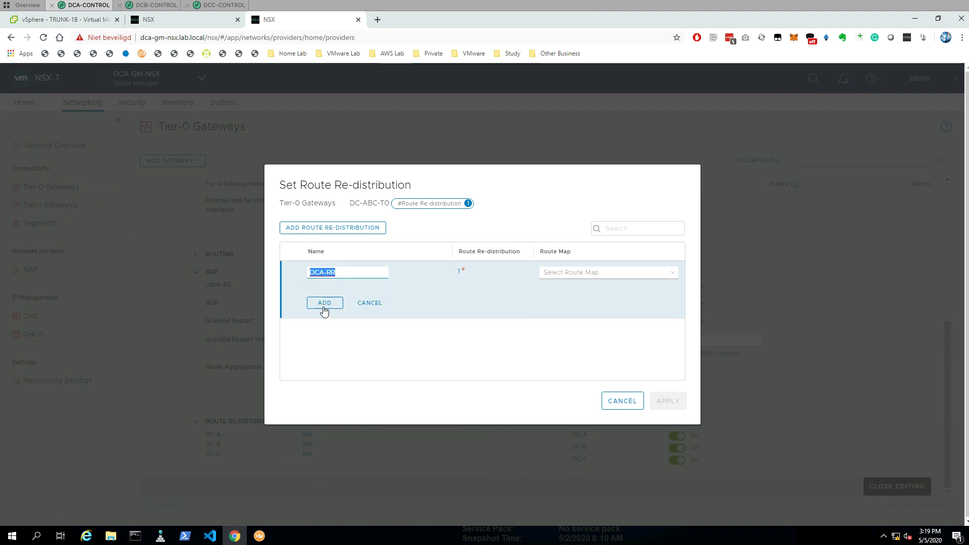
pyautogui.click(326, 305)
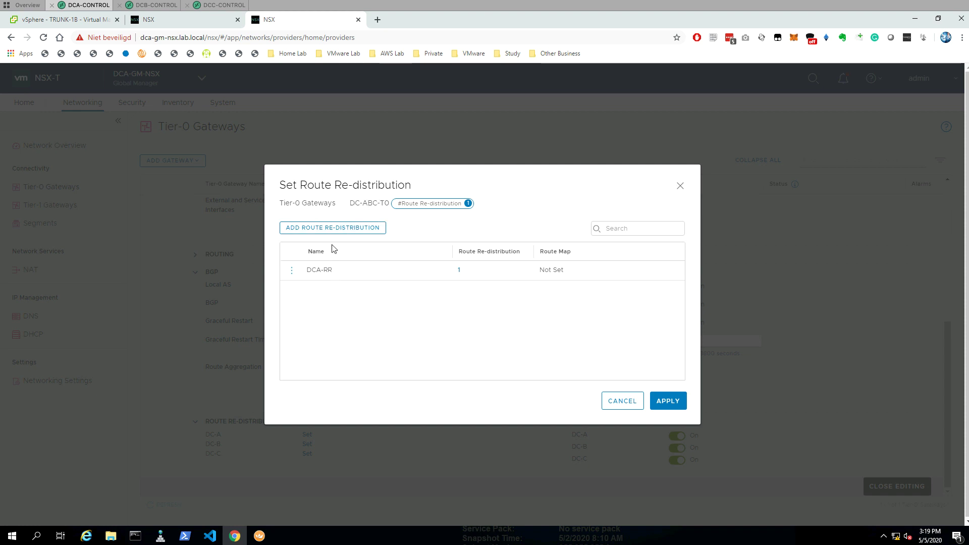
pyautogui.click(329, 230)
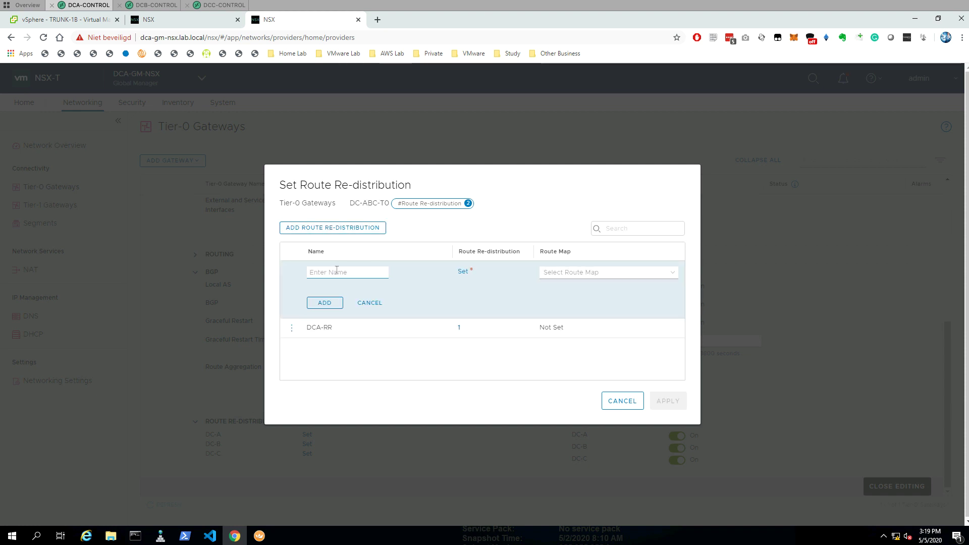
pyautogui.click(626, 401)
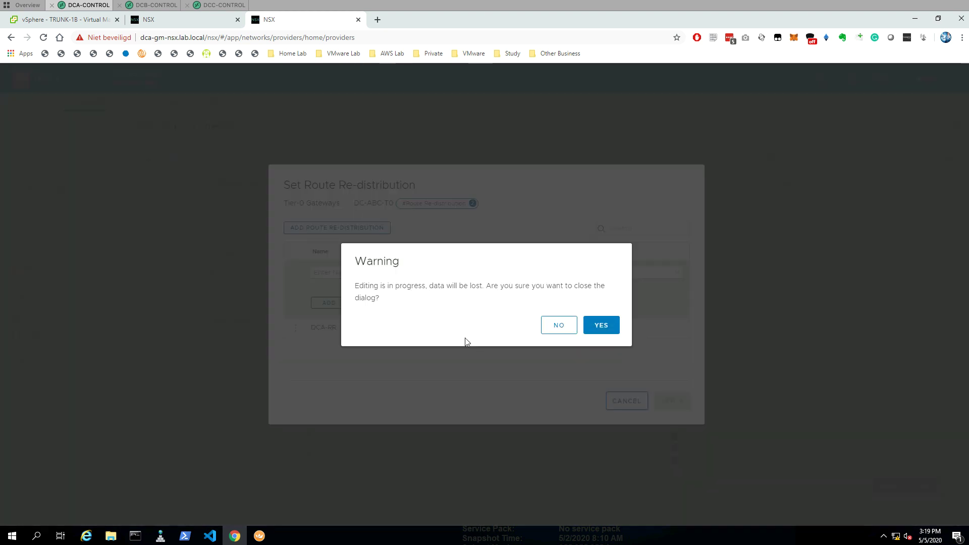
pyautogui.click(560, 325)
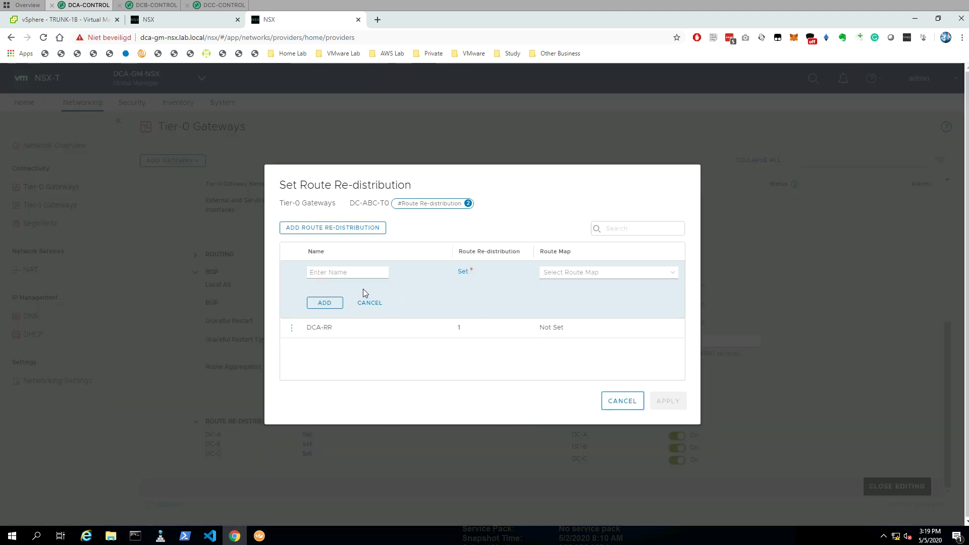
pyautogui.click(357, 303)
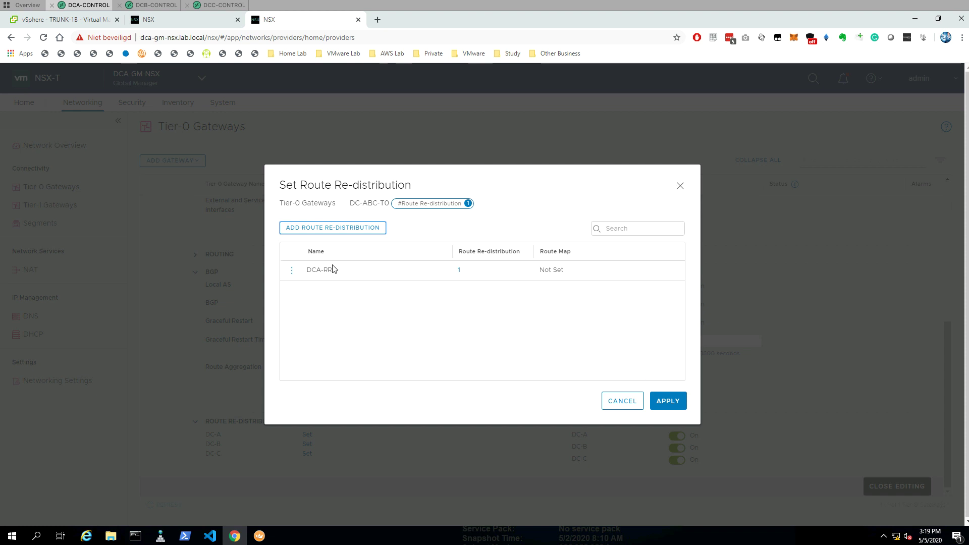
# - Apply the DC-A route re-distribution and start a rule named DCB-RR for location DC-B
pyautogui.click(667, 401)
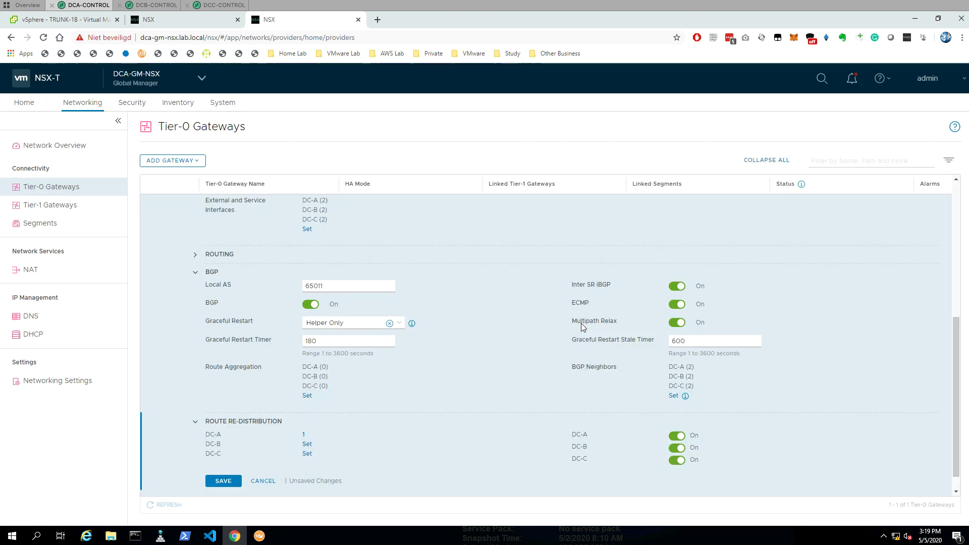
pyautogui.click(308, 445)
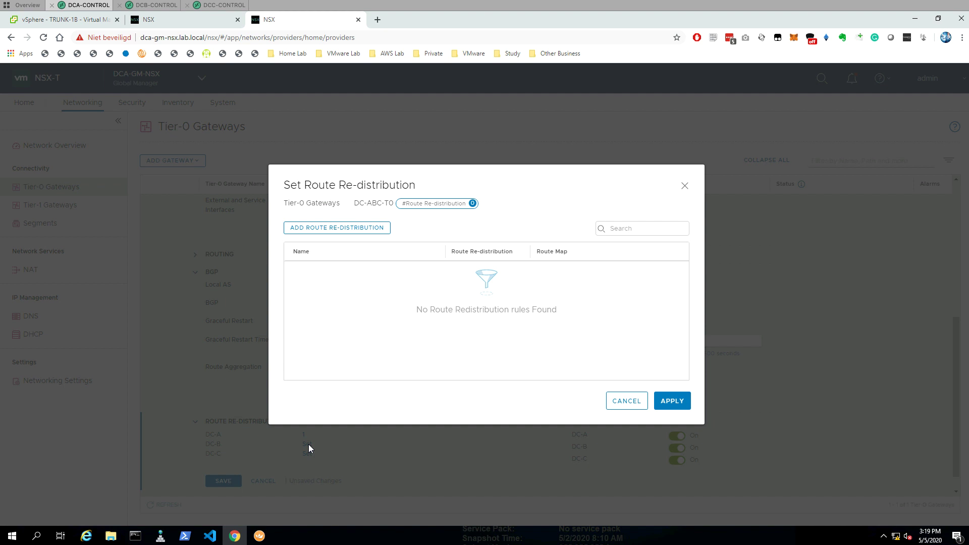
pyautogui.click(360, 229)
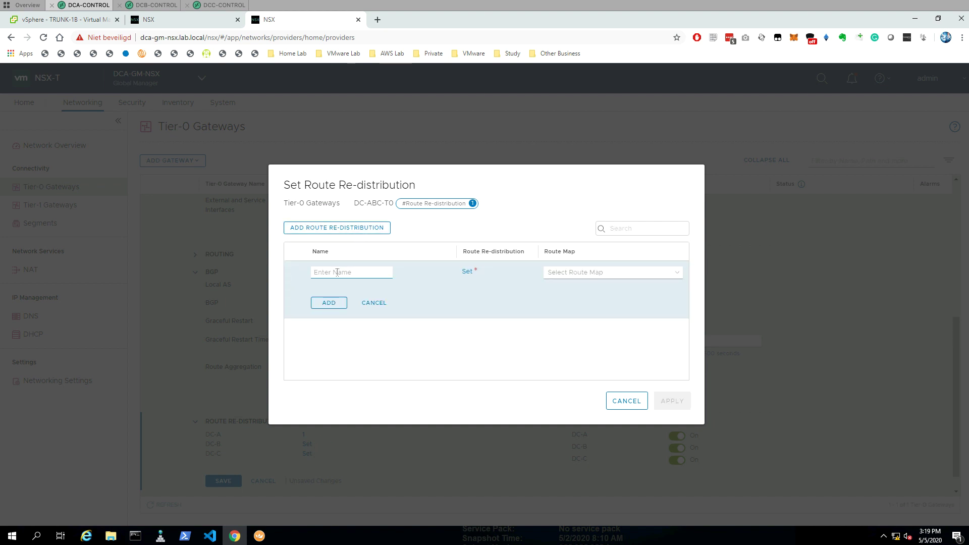
pyautogui.rightClick(337, 272)
pyautogui.click(371, 347)
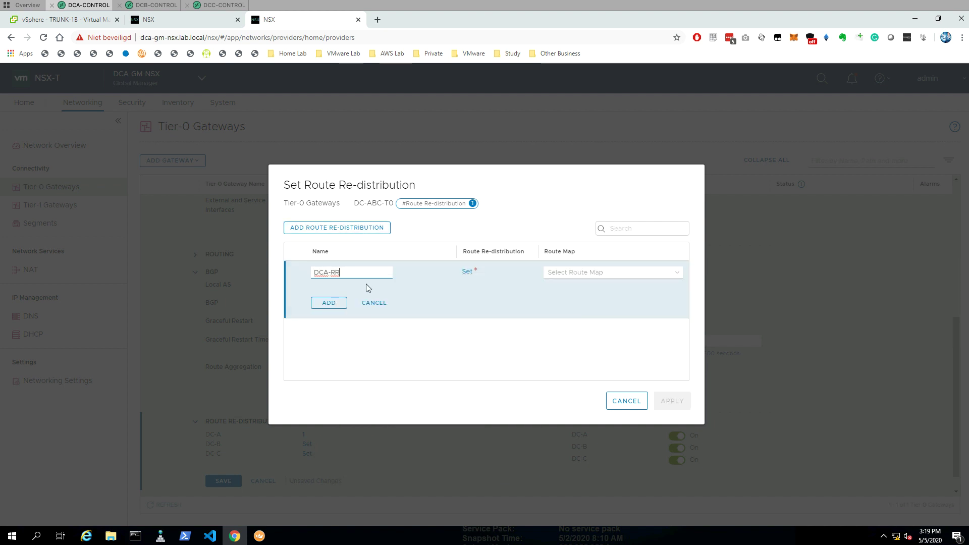
pyautogui.click(328, 272)
pyautogui.press('BackSpace')
pyautogui.write('B')
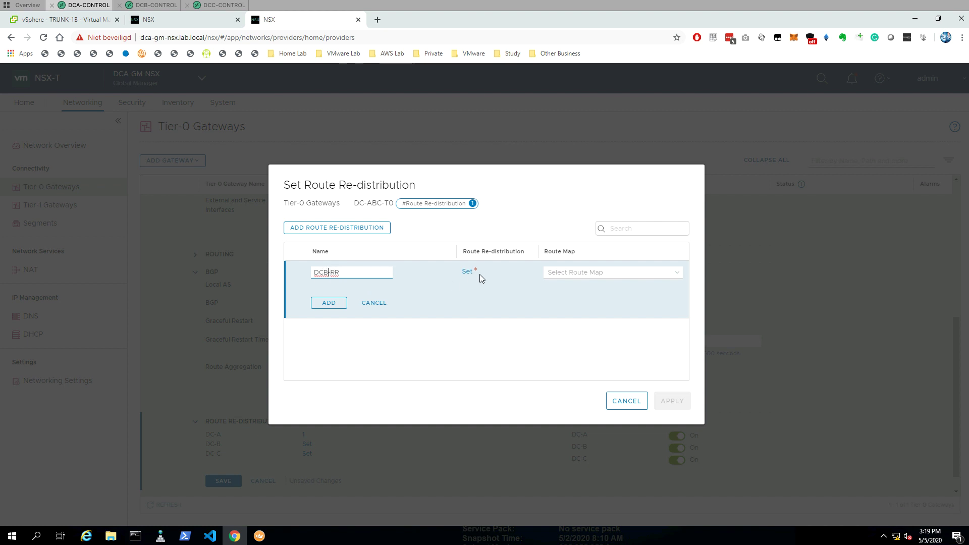
# - Set the advertised Tier-1 Connected Interfaces & Segments as sources of DCB-RR, add the rule and apply the DC-B re-distribution
pyautogui.click(468, 272)
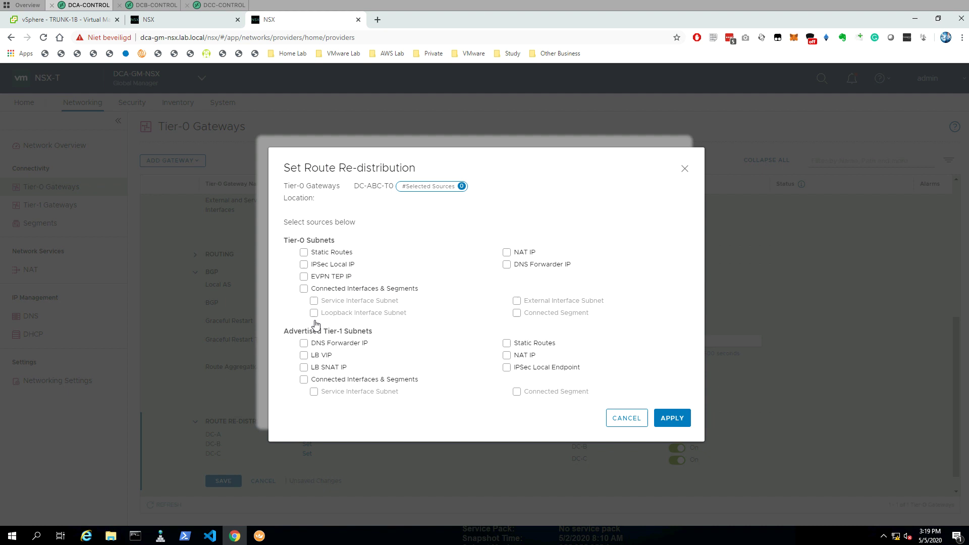
pyautogui.click(304, 378)
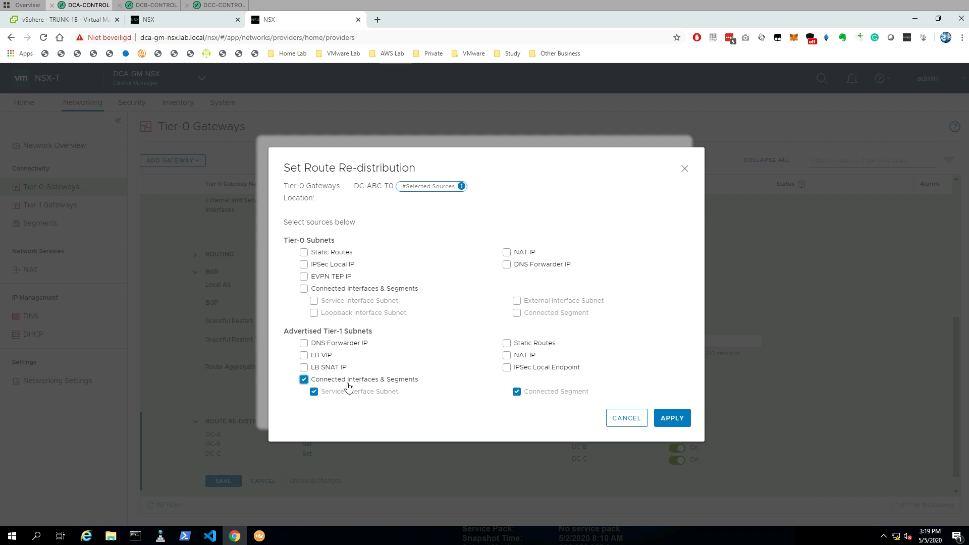
pyautogui.click(666, 420)
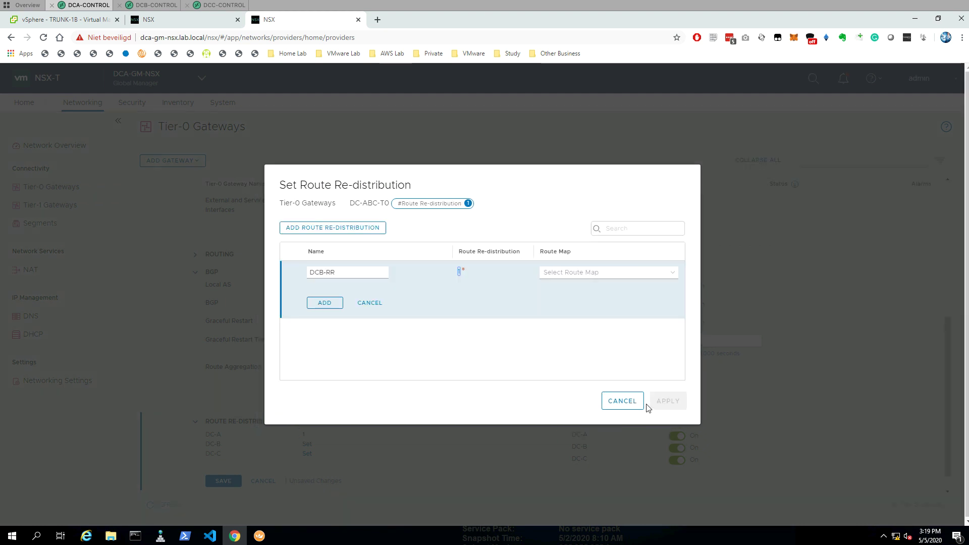
pyautogui.click(325, 303)
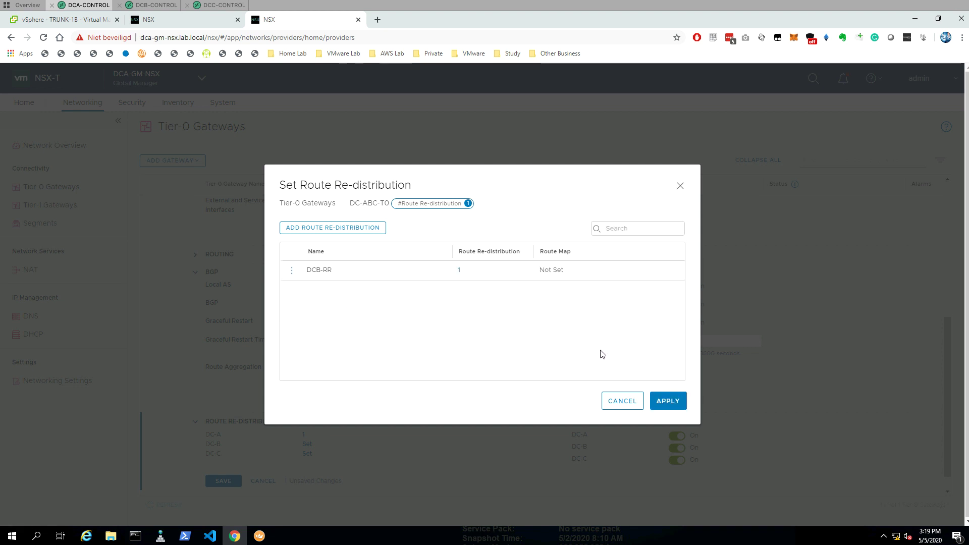
pyautogui.click(665, 400)
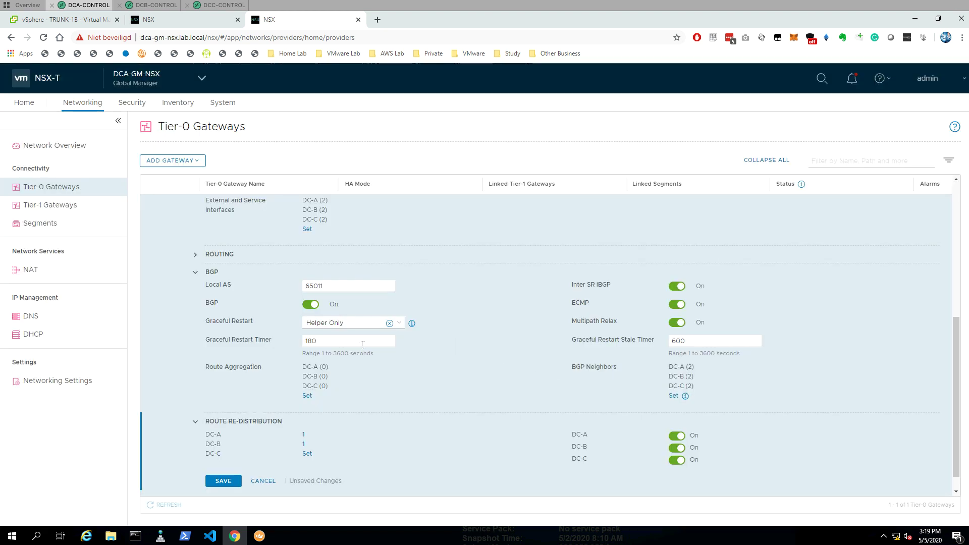
# - Start a route re-distribution rule named DCC-RR for location DC-C
pyautogui.click(307, 453)
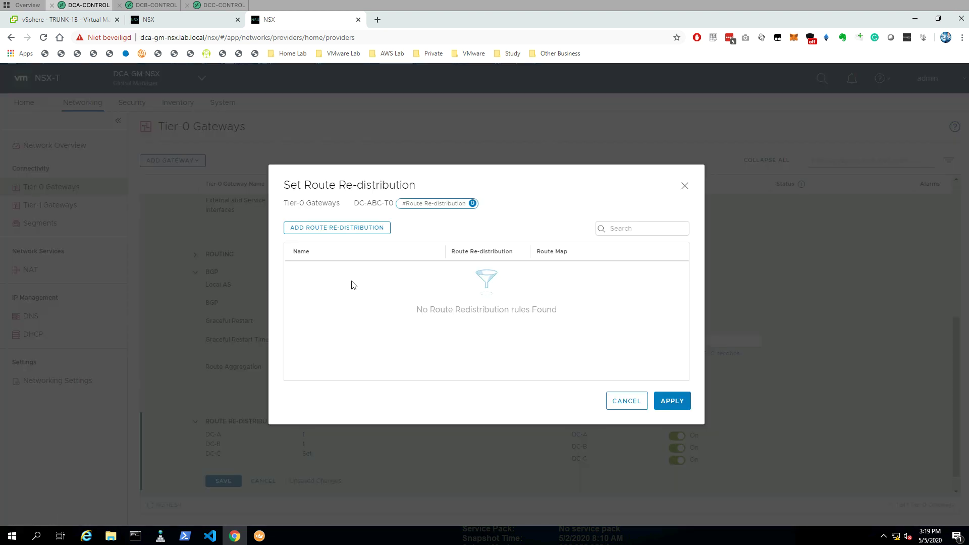
pyautogui.click(332, 229)
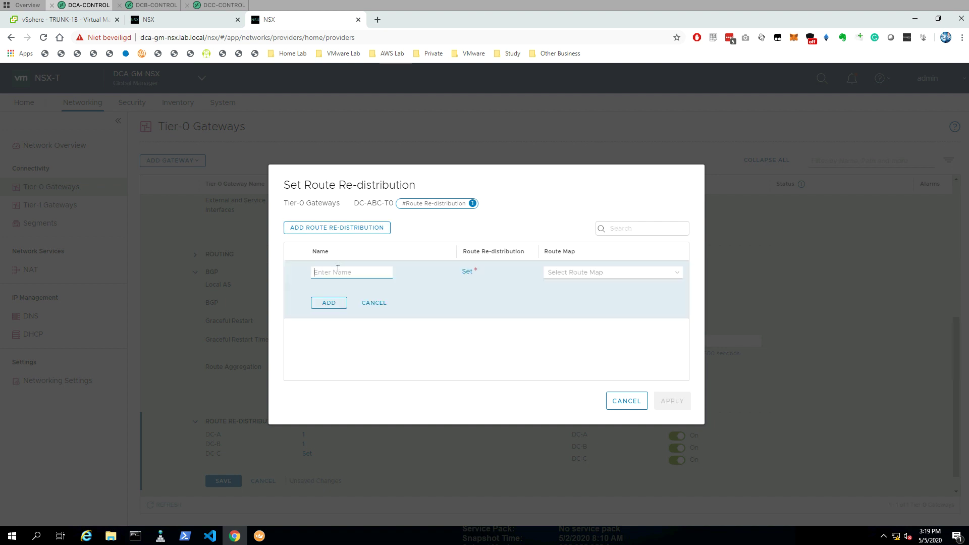
pyautogui.write('DCA-RR')
pyautogui.press('BackSpace')
pyautogui.write('C')
# - Set Connected Interfaces & Segments under Advertised Tier-1 Subnets as the sources of DCC-RR and add the rule
pyautogui.click(465, 272)
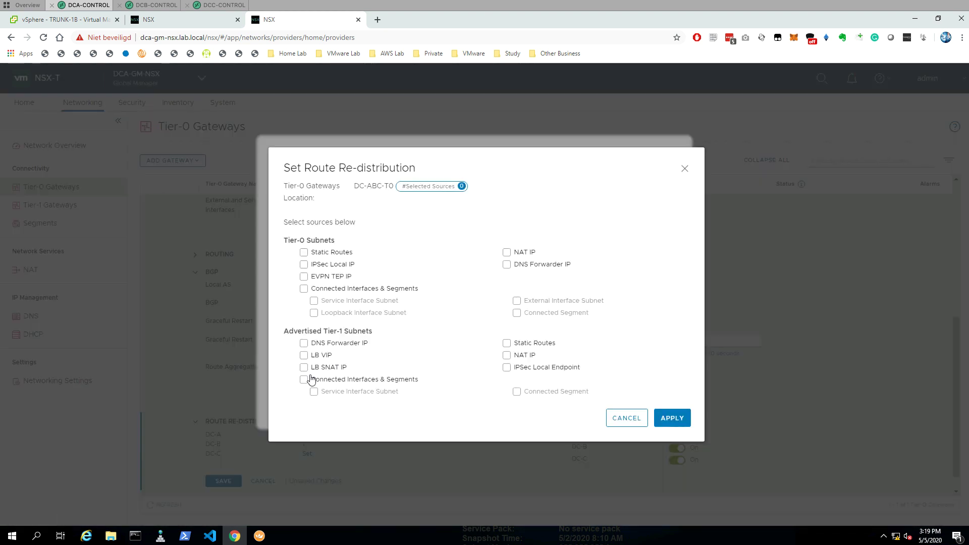
pyautogui.click(304, 379)
pyautogui.click(672, 418)
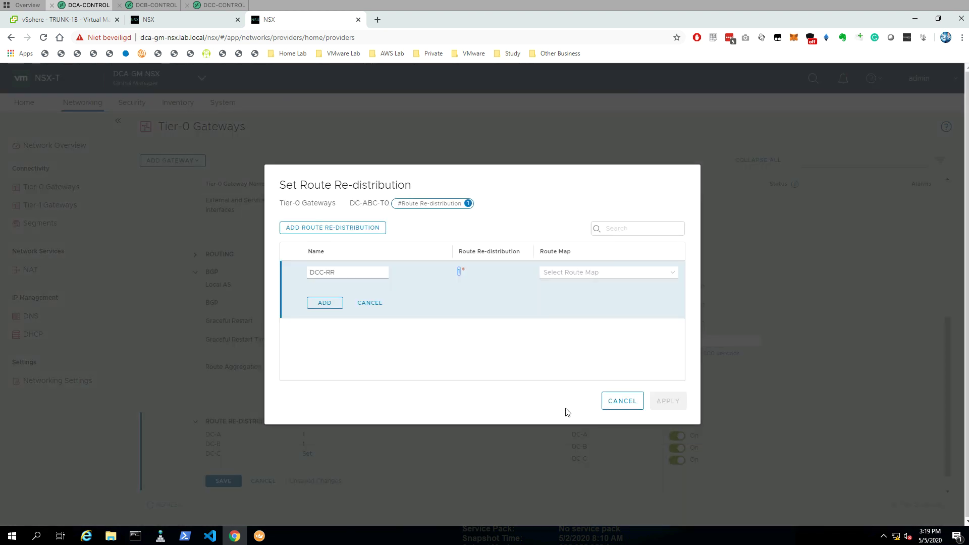
pyautogui.click(327, 304)
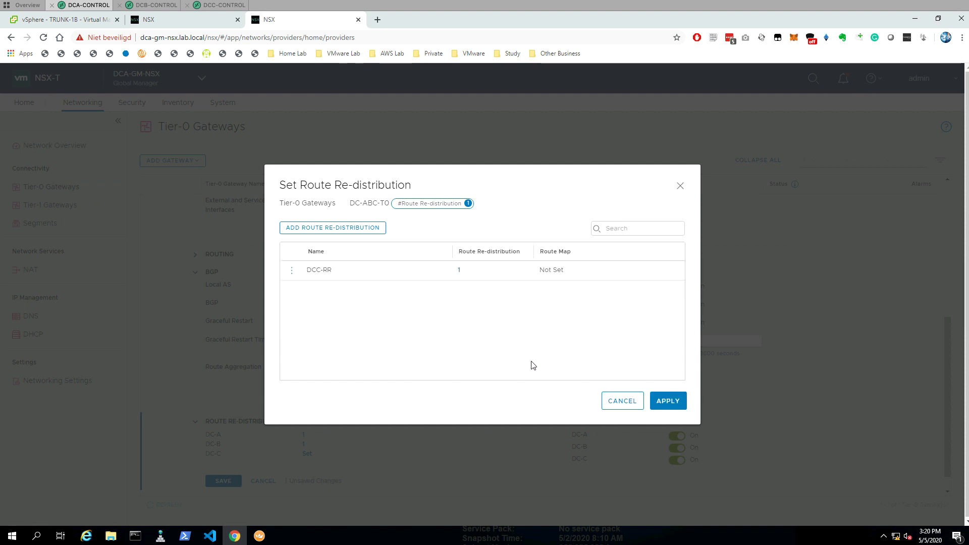
# - Apply the DC-C route re-distribution and save the changes to Tier-0 gateway DC-ABC-T0
pyautogui.click(665, 401)
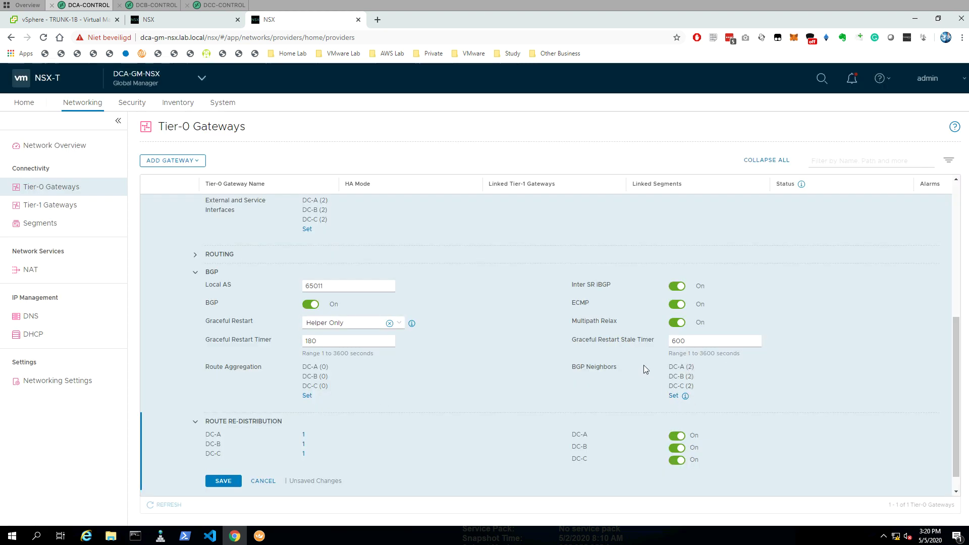
pyautogui.click(222, 481)
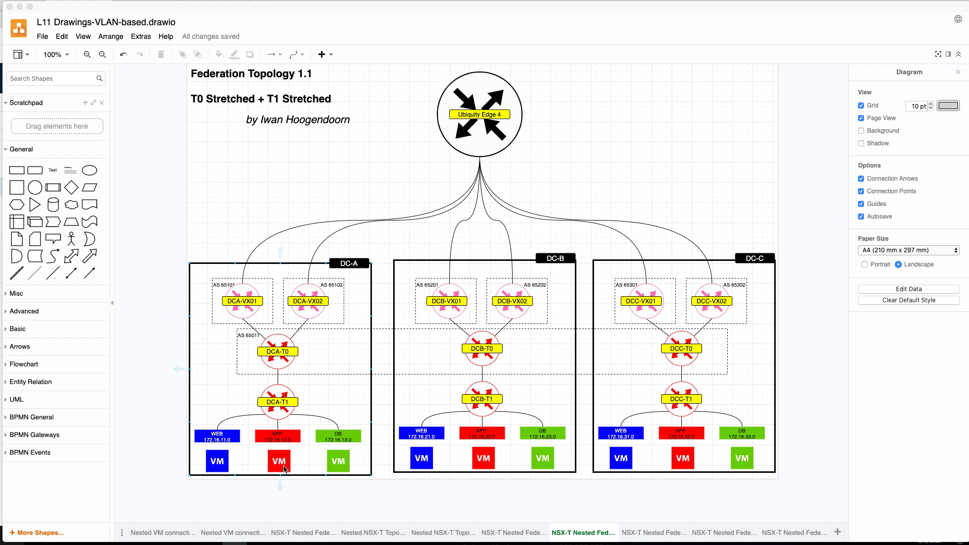
pyautogui.click(19, 7)
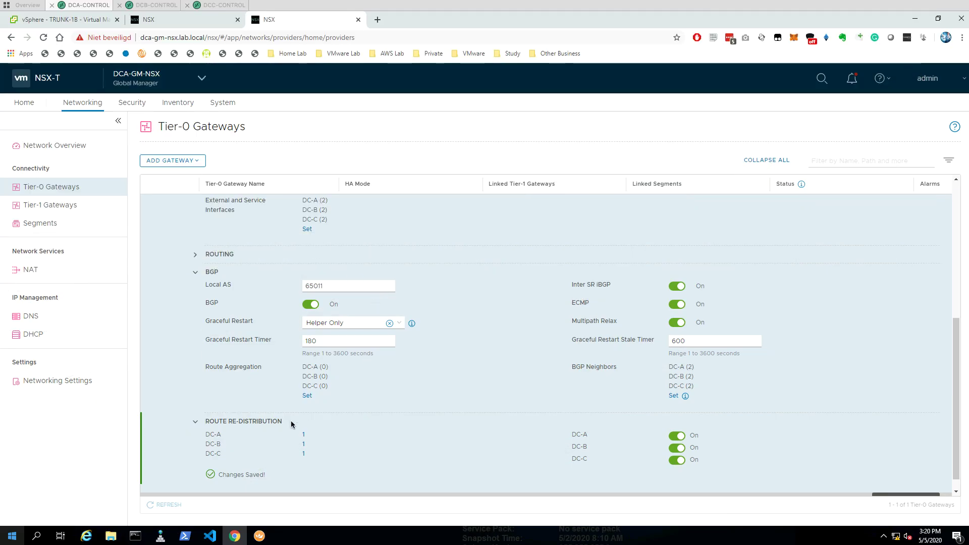
# - Switch to Royal TS, rerun "net show route bgp" on DCA-VX02 and examine its routes to the 172.16.x.0/24 segments
pyautogui.click(260, 537)
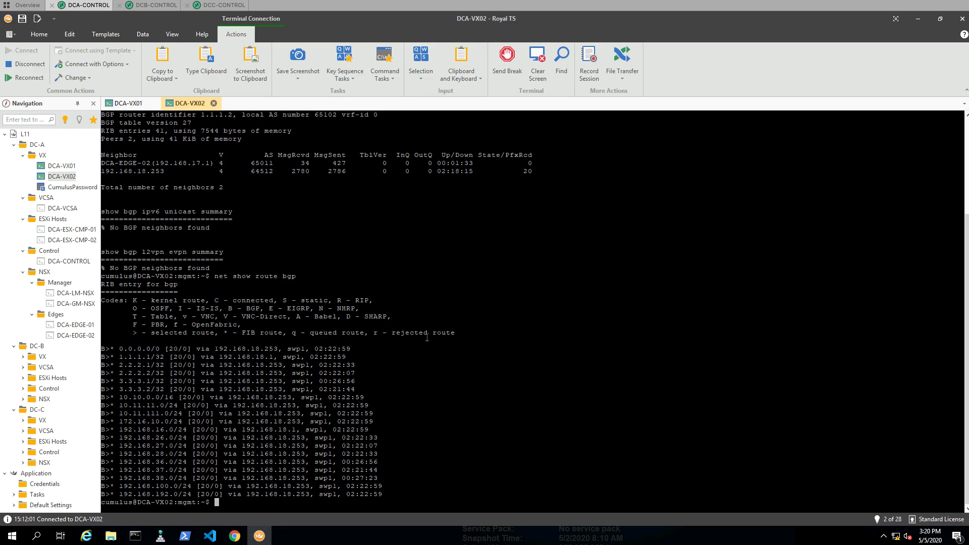
pyautogui.press('Return')
pyautogui.press('Return')
pyautogui.press('Return')
pyautogui.press('Return')
pyautogui.press('Return')
pyautogui.press('Up')
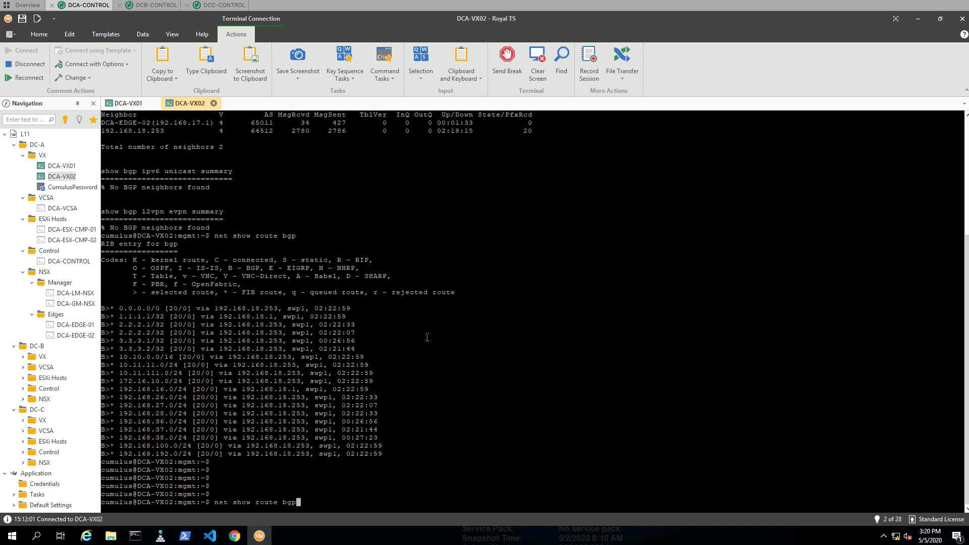
pyautogui.press('Return')
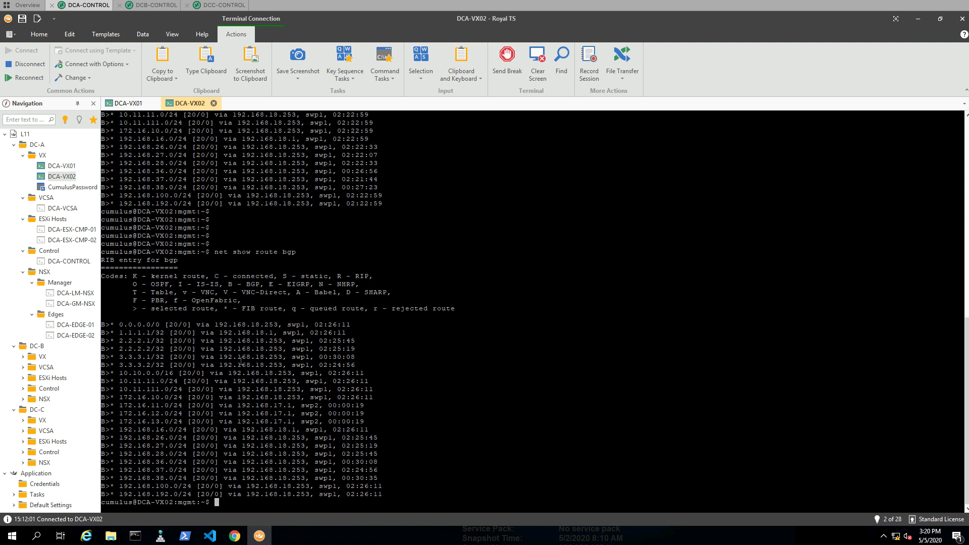
pyautogui.moveTo(105, 407); pyautogui.dragTo(173, 419)
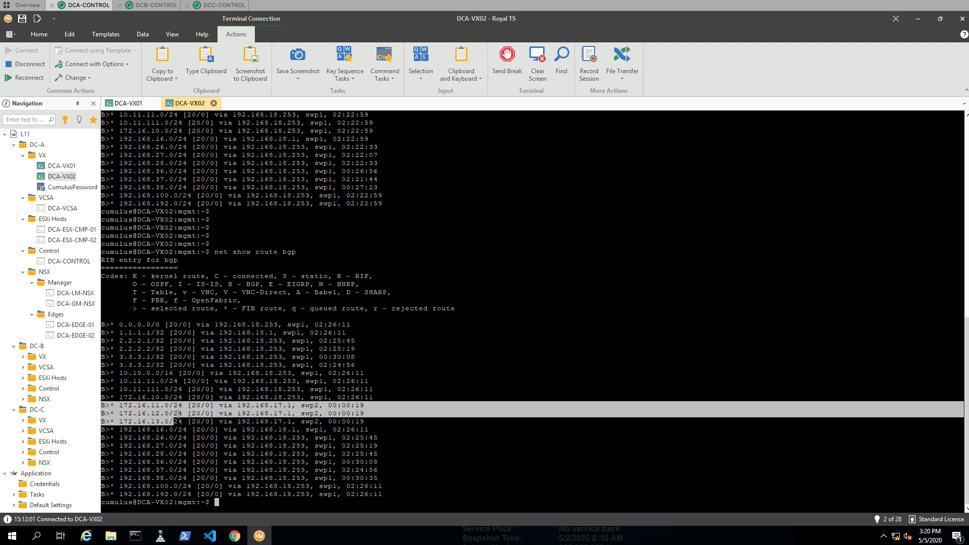
pyautogui.click(285, 365)
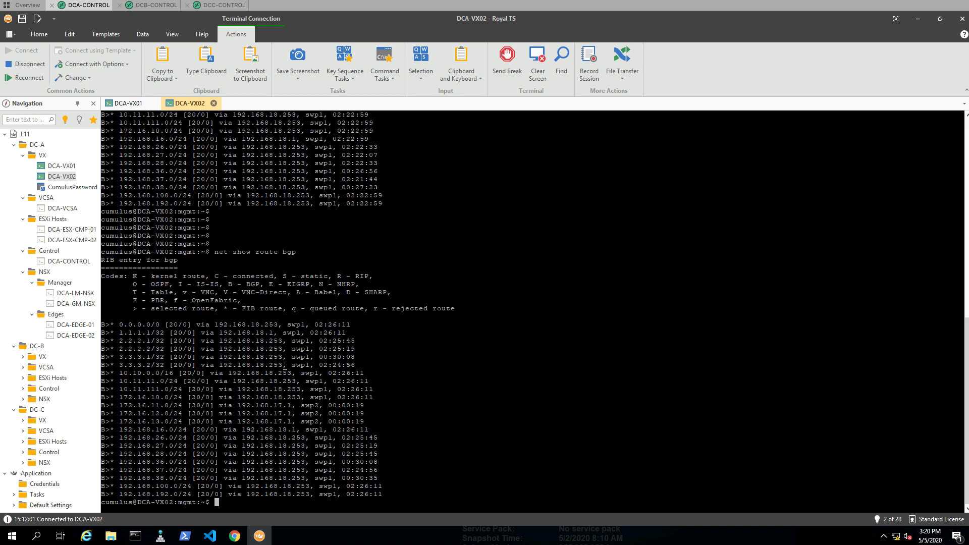
# - Reuse the "net show route bgp" command on DCA-VX01 and examine its routes to the 172.16.x.0/24 segments
pyautogui.click(134, 105)
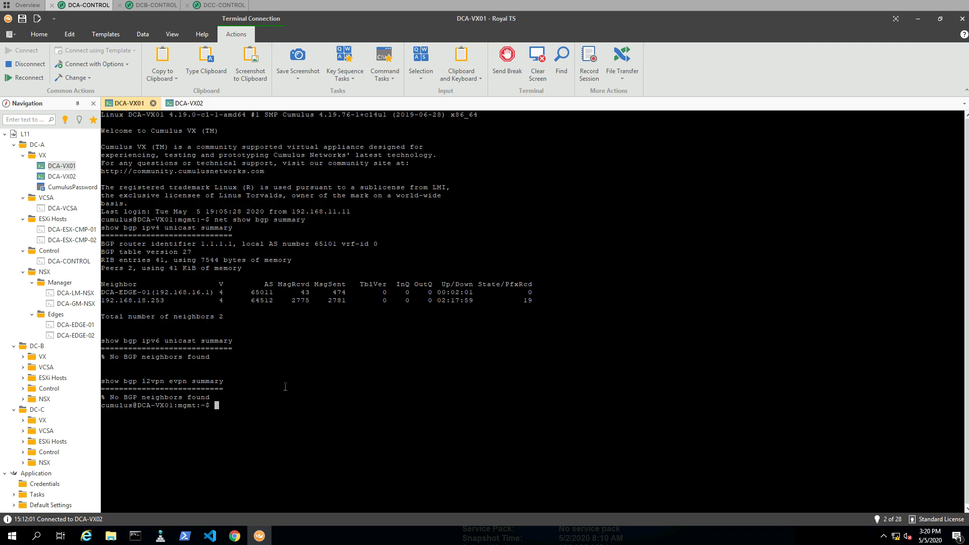
pyautogui.click(188, 104)
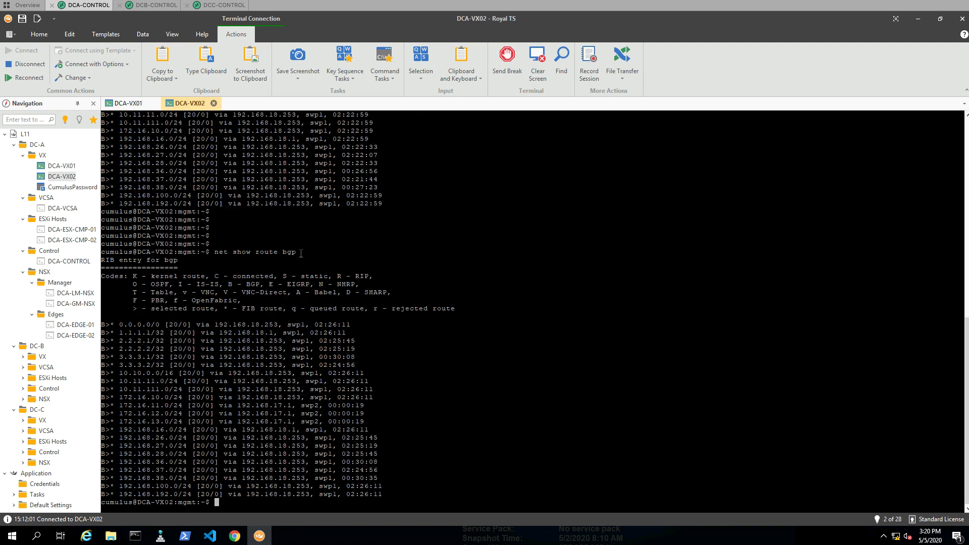
pyautogui.moveTo(301, 254); pyautogui.dragTo(217, 255)
pyautogui.hotkey('ctrl', 'c')
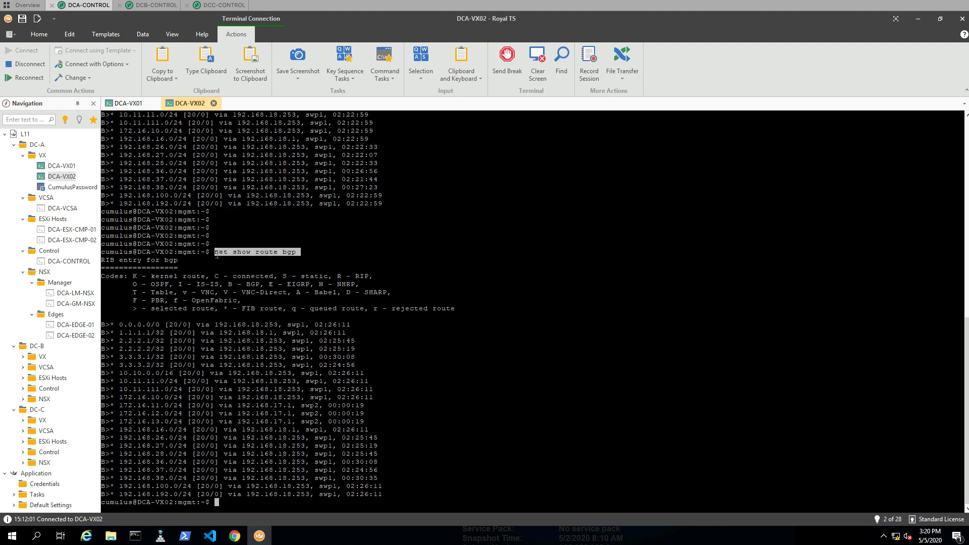
pyautogui.click(129, 103)
pyautogui.rightClick(310, 410)
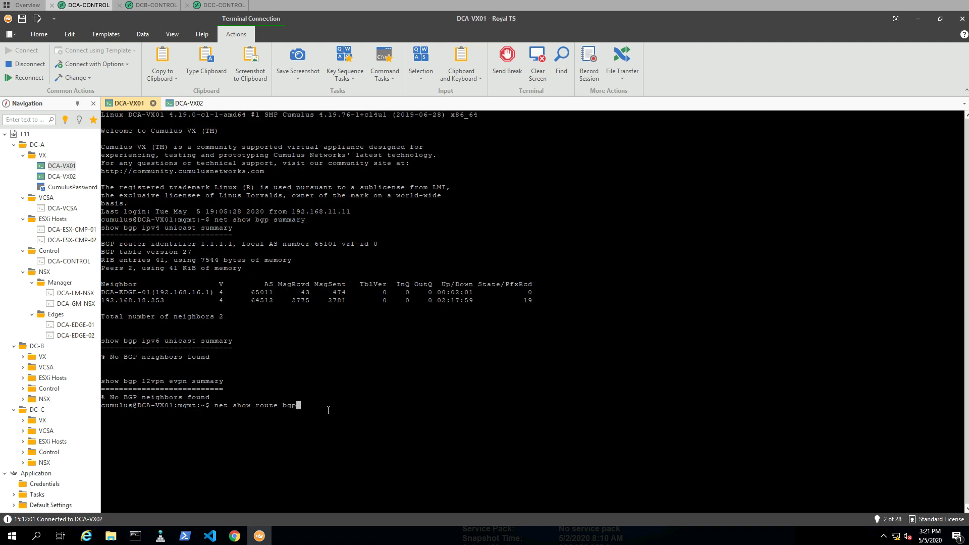
pyautogui.press('Return')
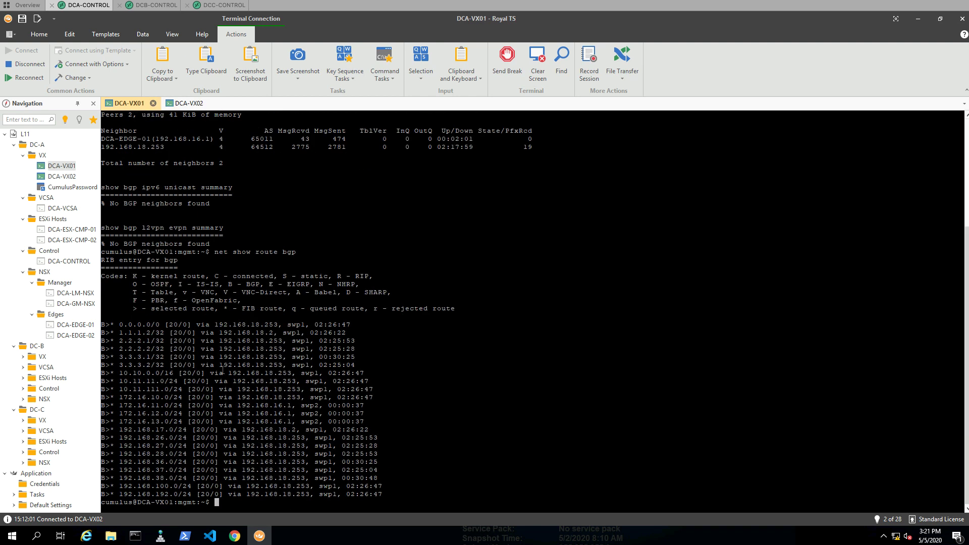
pyautogui.moveTo(107, 405); pyautogui.dragTo(376, 422)
pyautogui.click(398, 409)
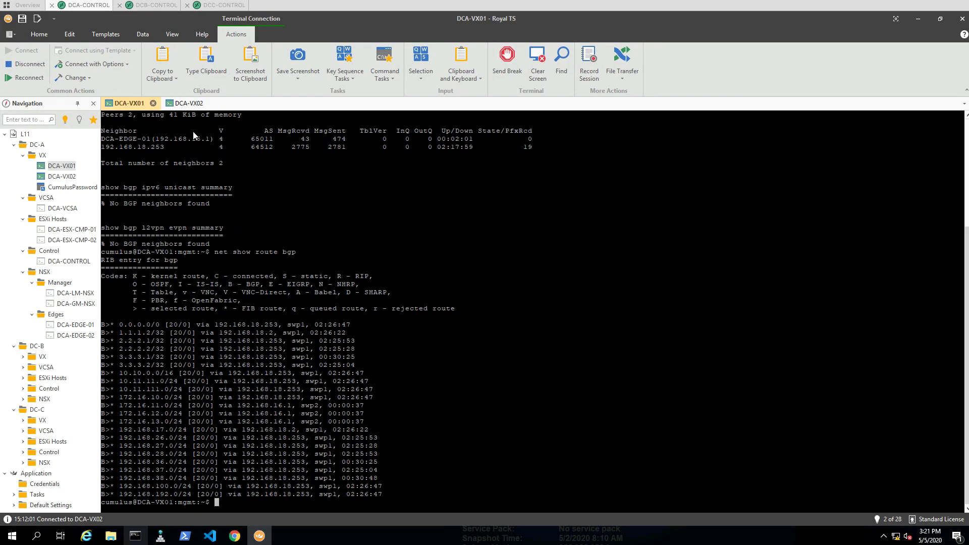
# - Run "show ip route bgp" in the edge4-private router session to check the learned routes, and close the session
pyautogui.click(918, 18)
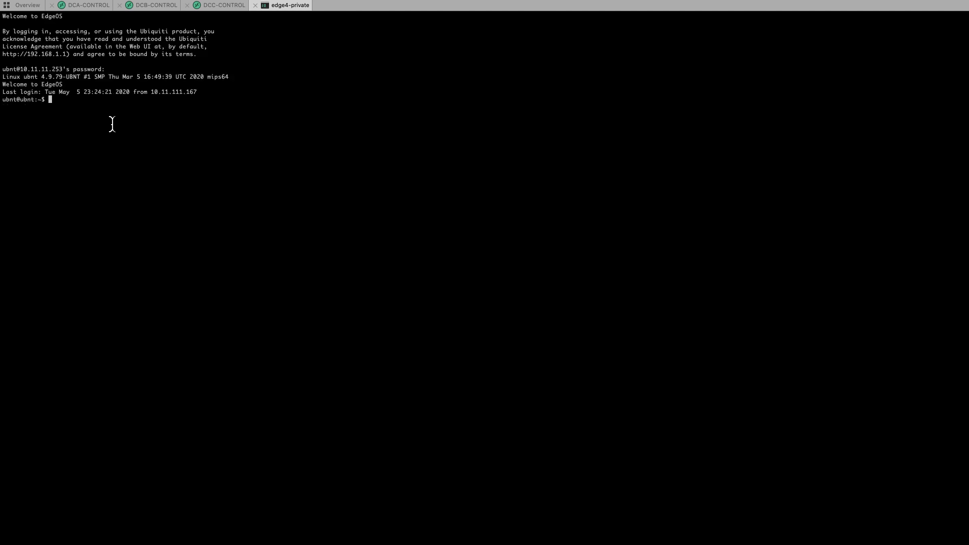
pyautogui.write('show ip route bgp')
pyautogui.press('Return')
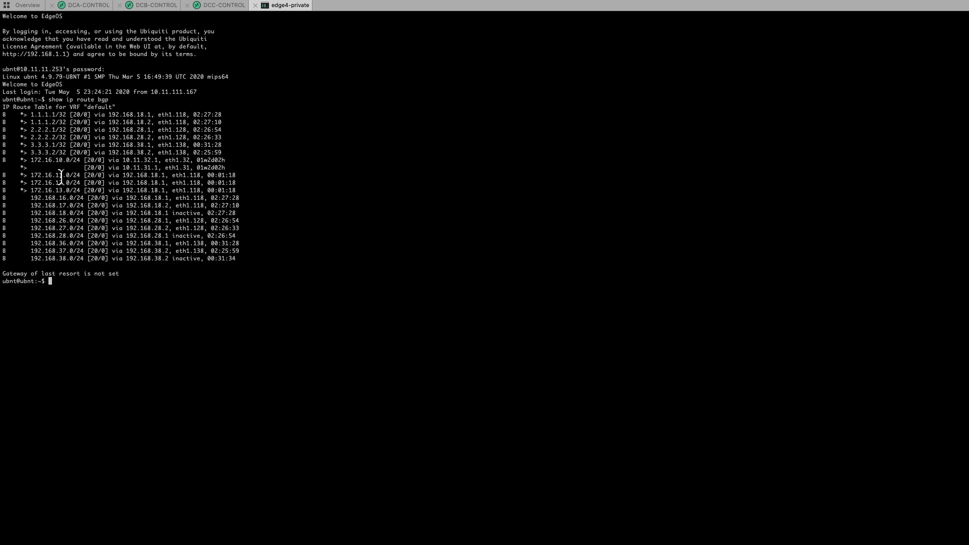
pyautogui.click(255, 6)
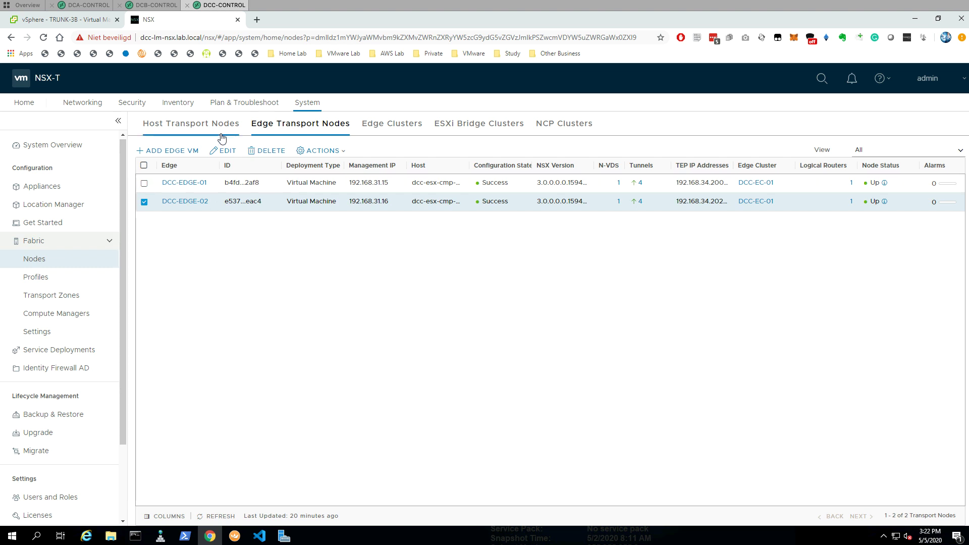
# - Open a single Command Prompt on DCC-CONTROL and ping the gateway address 172.16.11.1
pyautogui.click(80, 23)
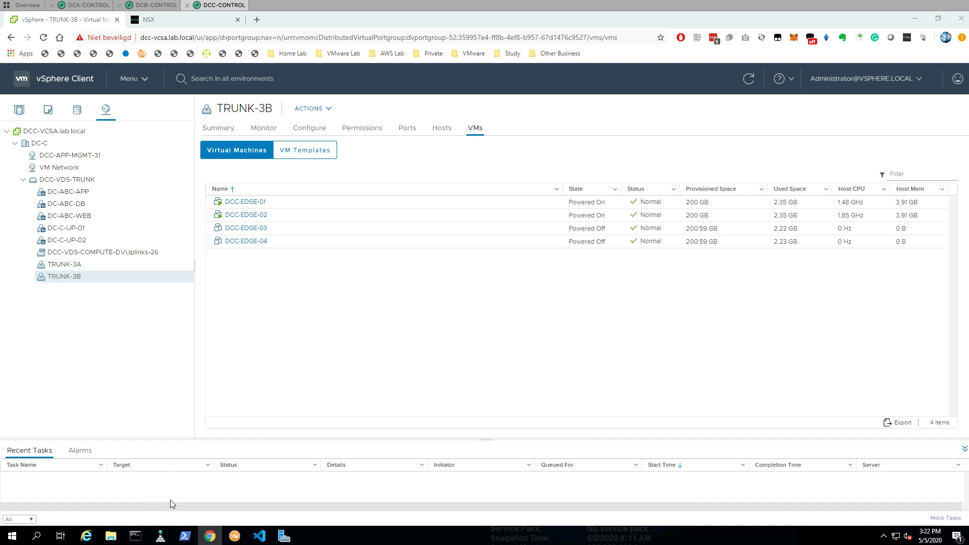
pyautogui.doubleClick(135, 536)
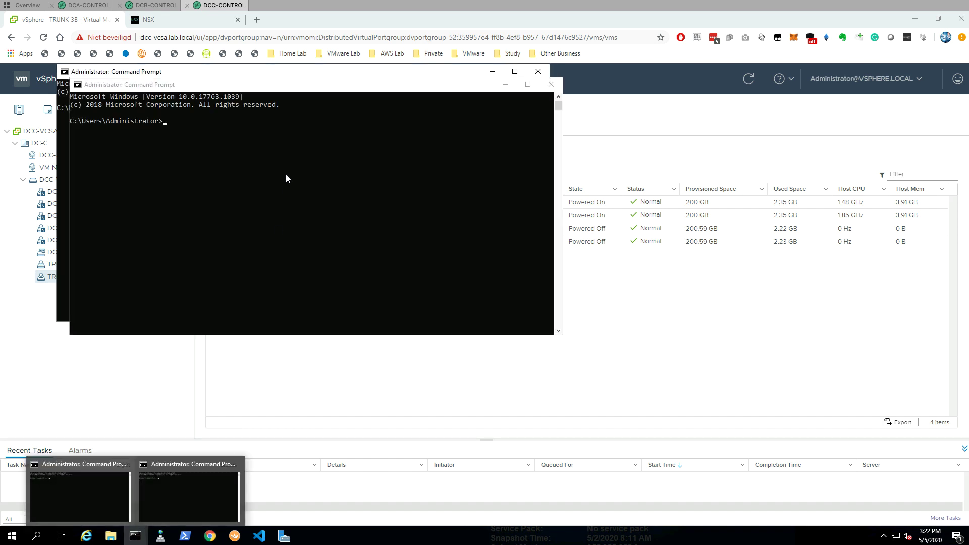
pyautogui.click(551, 85)
pyautogui.click(252, 175)
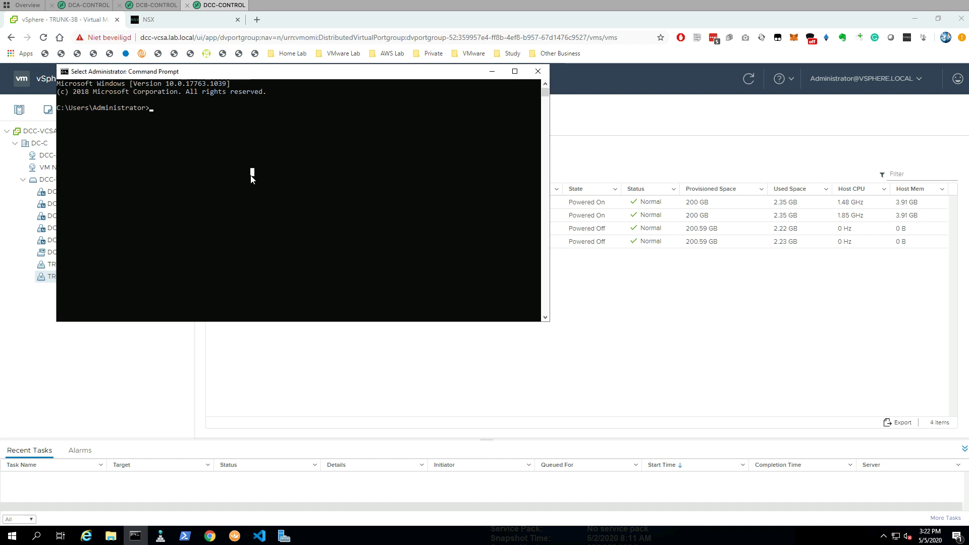
pyautogui.write('ping 1')
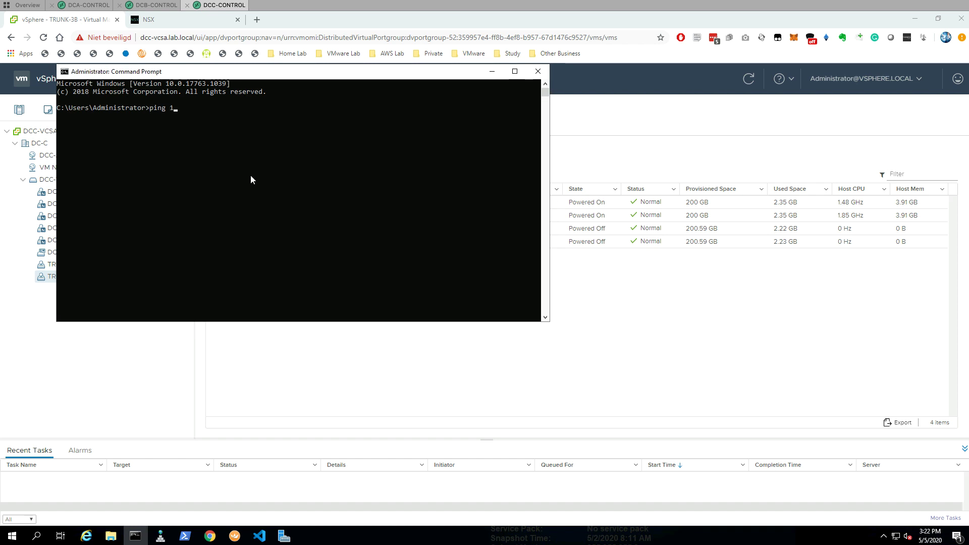
pyautogui.write('72.16.11.1')
pyautogui.press('Return')
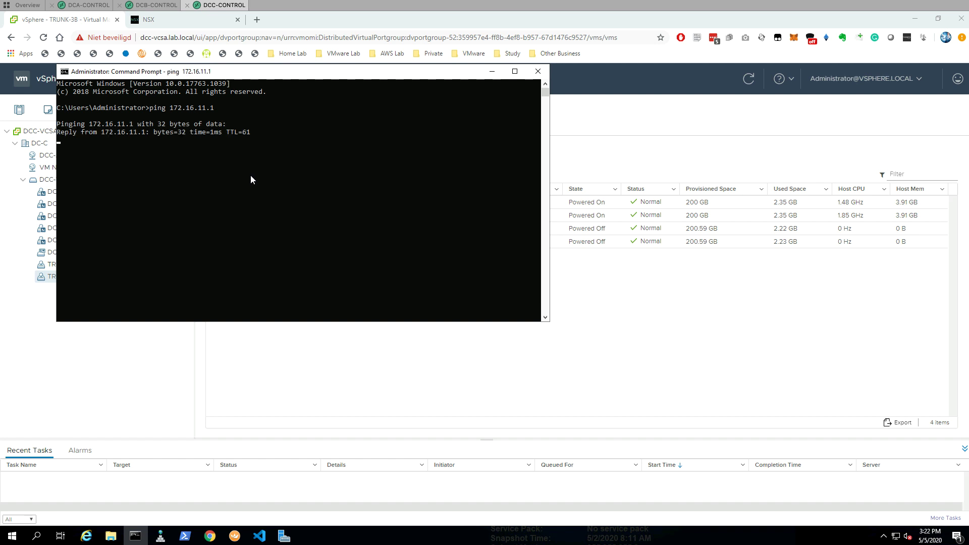
pyautogui.hotkey('ctrl', 'c')
# - Ping 172.16.11.101 from DCC-CONTROL and stop the ping
pyautogui.press('Up')
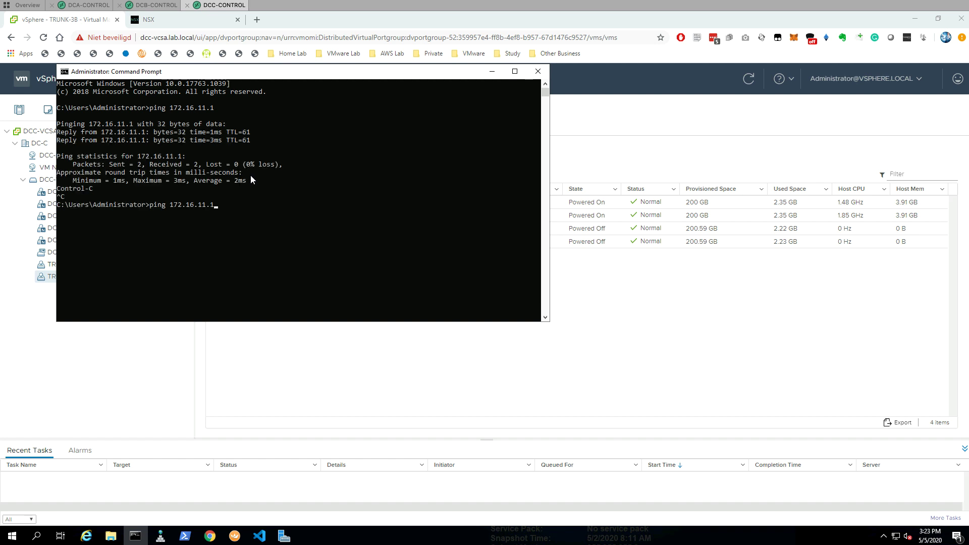
pyautogui.write('01')
pyautogui.press('Return')
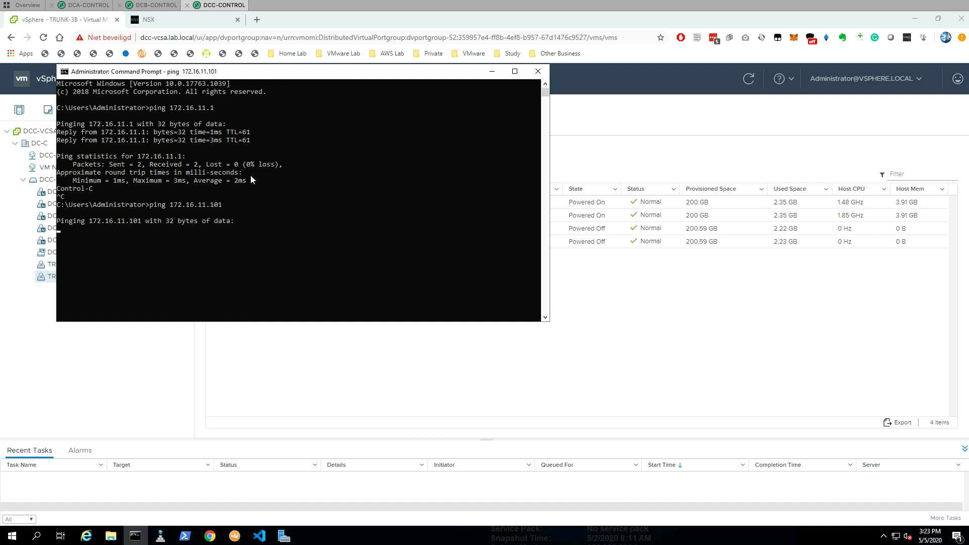
pyautogui.hotkey('ctrl', 'c')
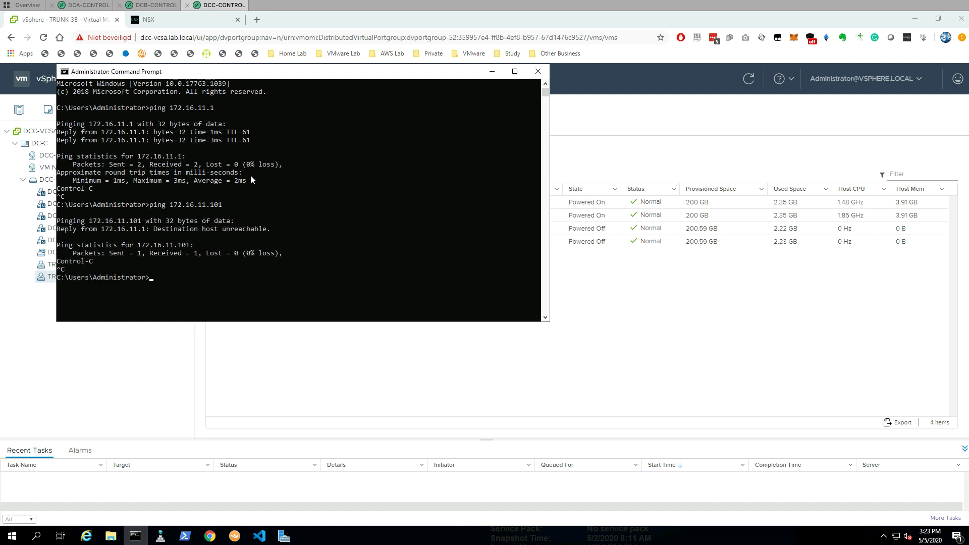
# - View the summary of virtual machine Web01 in the DC-C-3TIER vApp to check its IP addresses
pyautogui.moveTo(325, 72); pyautogui.dragTo(605, 139)
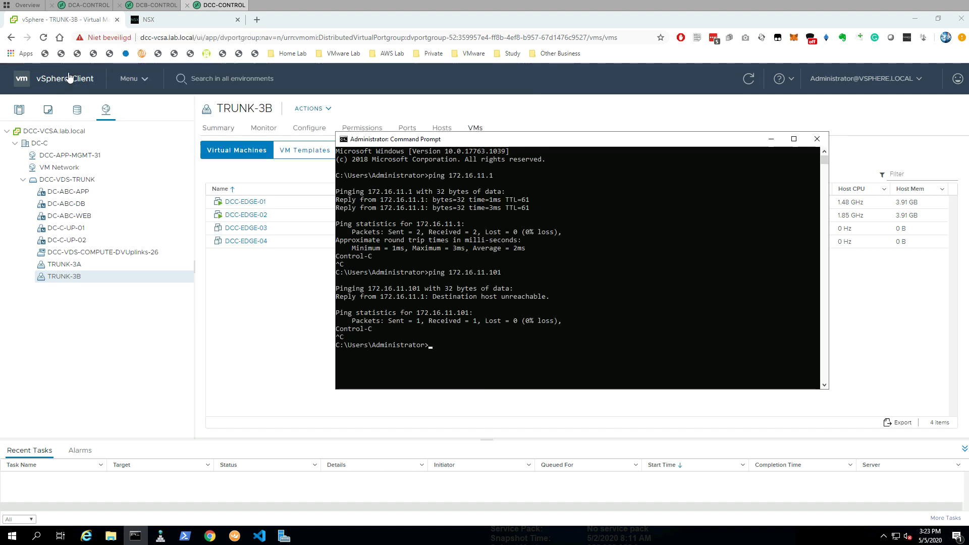
pyautogui.click(20, 110)
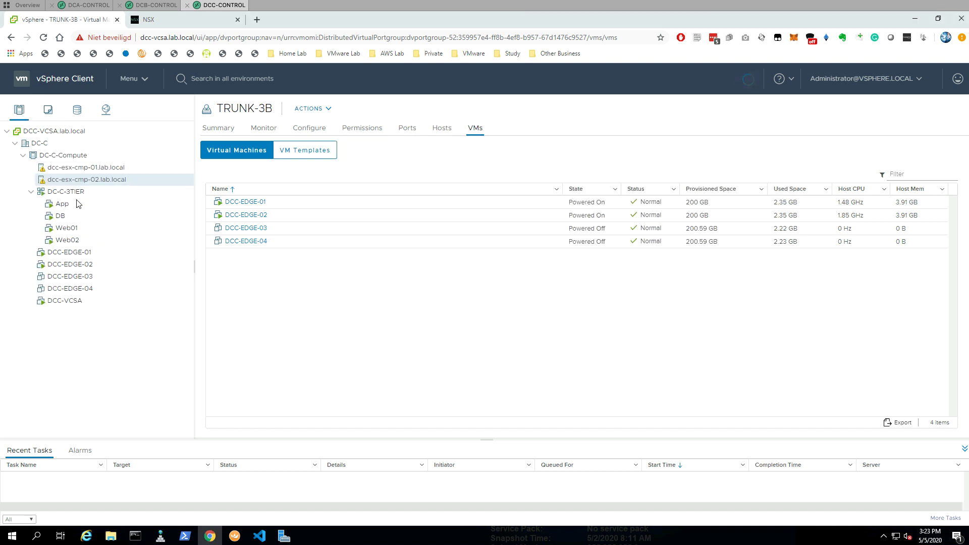
pyautogui.click(68, 228)
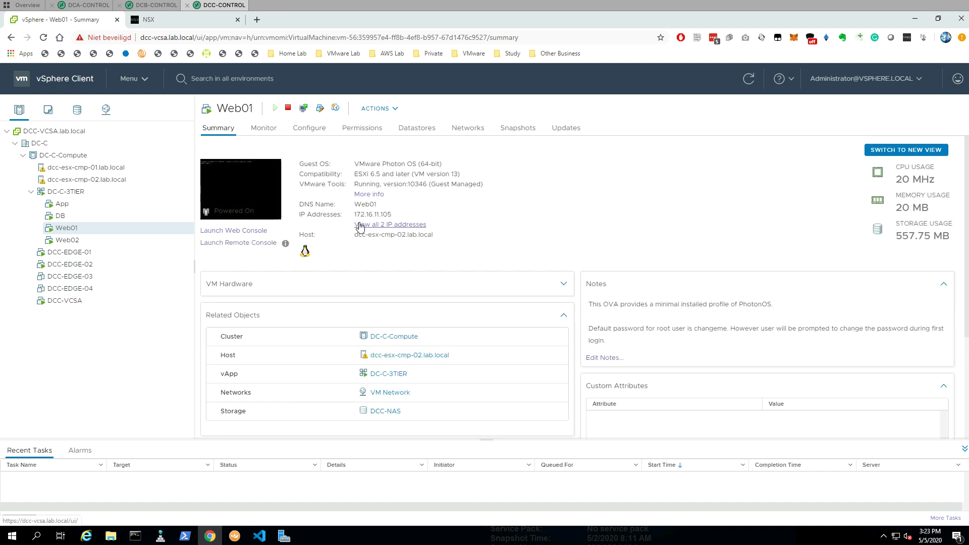
# - Switch to DCA-CONTROL and view the summary of virtual machine Web01 in the DC-A-3TIER vApp to check its IP address
pyautogui.click(76, 7)
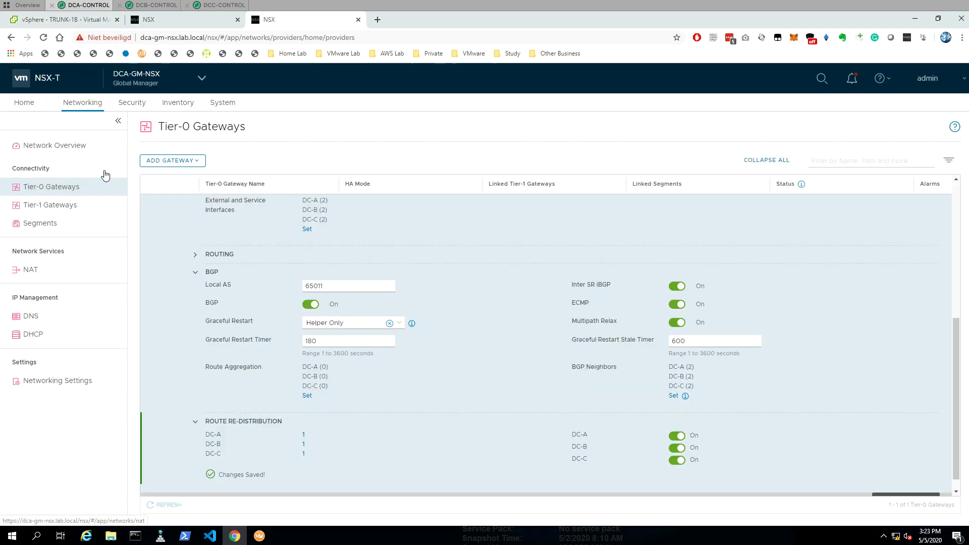
pyautogui.click(66, 23)
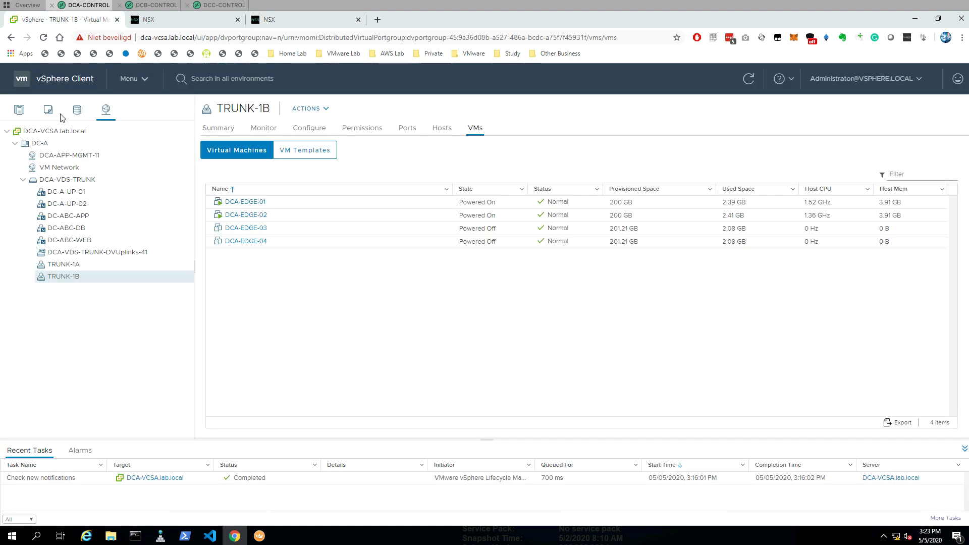
pyautogui.click(23, 113)
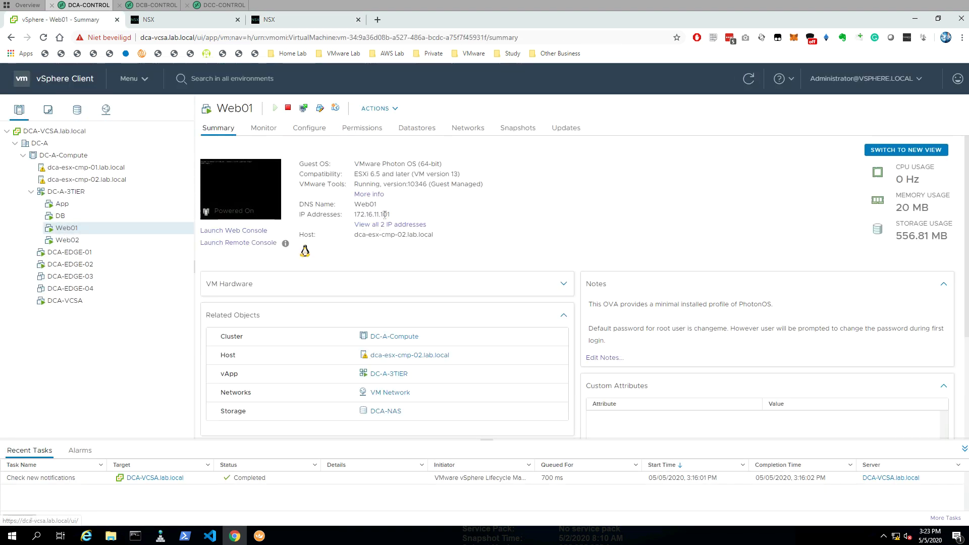
pyautogui.moveTo(391, 214); pyautogui.dragTo(355, 214)
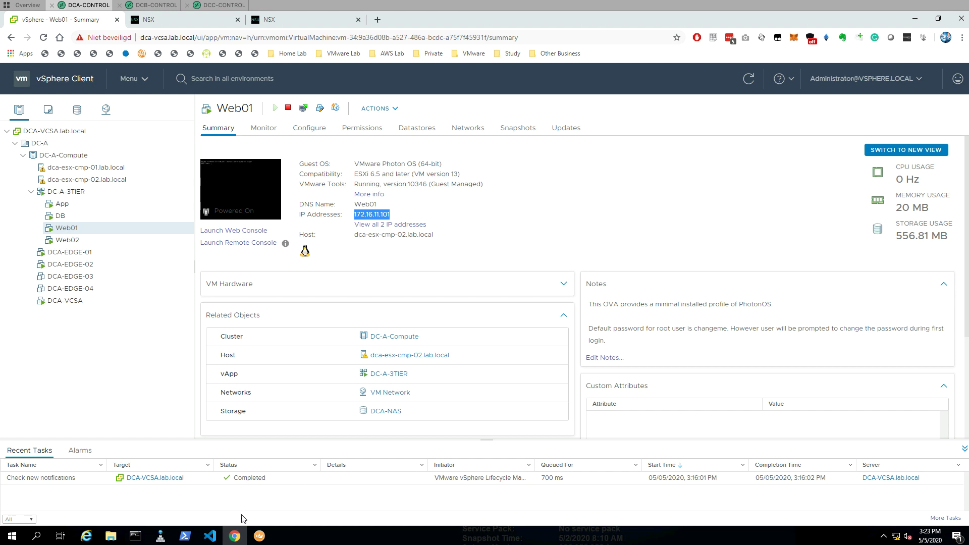
# - Open a Command Prompt on DCA-CONTROL, ping the gateway address 172.16.11.1, and stop the ping
pyautogui.click(135, 536)
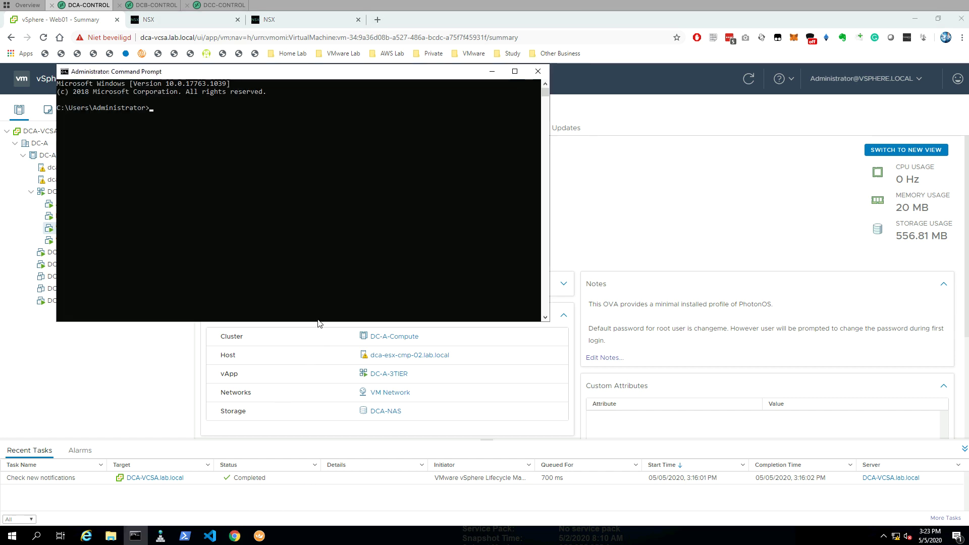
pyautogui.moveTo(284, 76); pyautogui.dragTo(633, 190)
pyautogui.click(562, 312)
pyautogui.write('ping 172.')
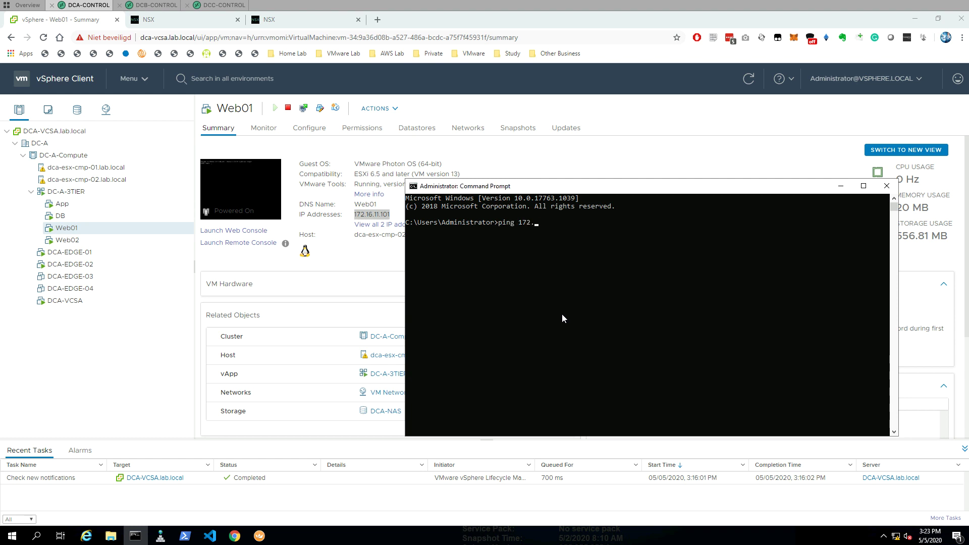
pyautogui.write('16.11.1')
pyautogui.press('Return')
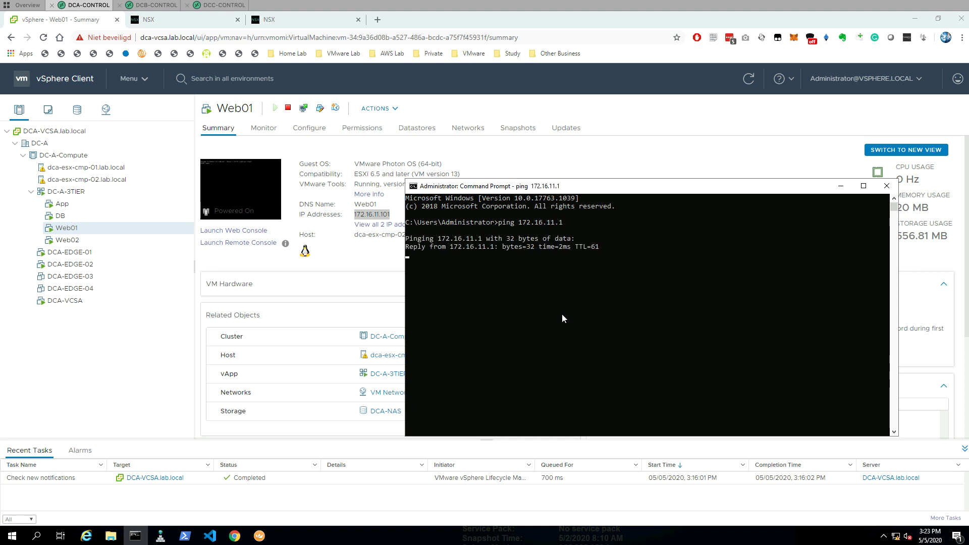
pyautogui.hotkey('ctrl', 'c')
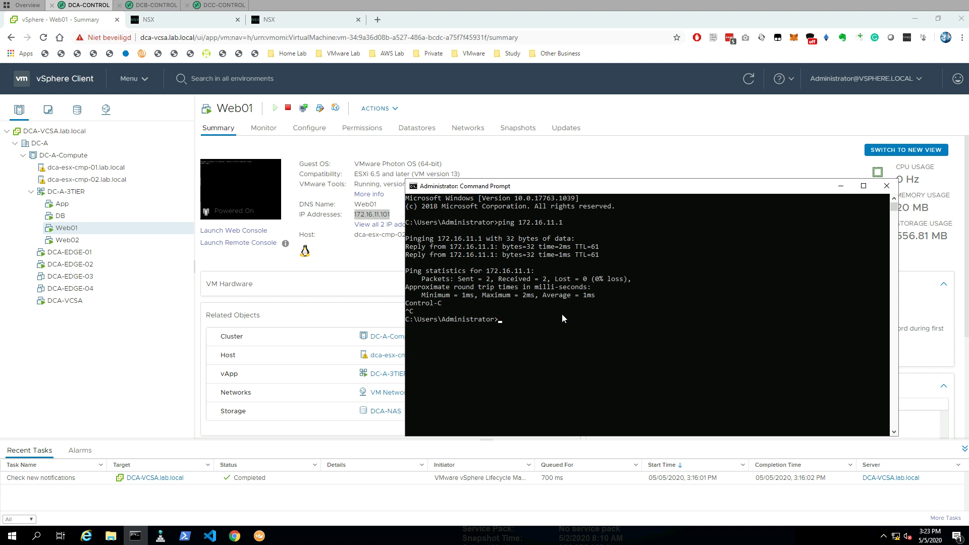
# - Ping the web server addresses 172.16.11.101 and 172.16.11.102 from DCA-CONTROL, stopping each ping, and return to the vSphere Client
pyautogui.press('Up')
pyautogui.write('01')
pyautogui.press('Return')
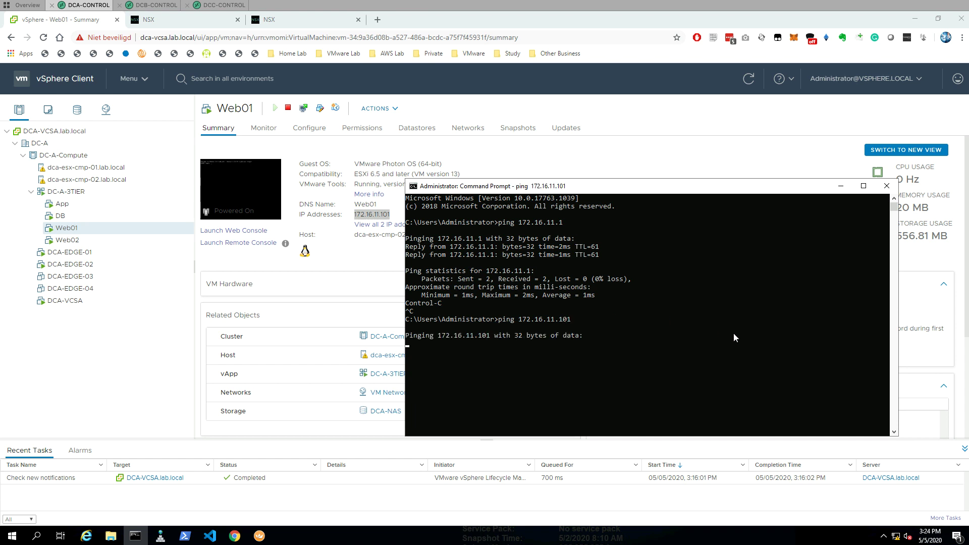
pyautogui.hotkey('ctrl', 'c')
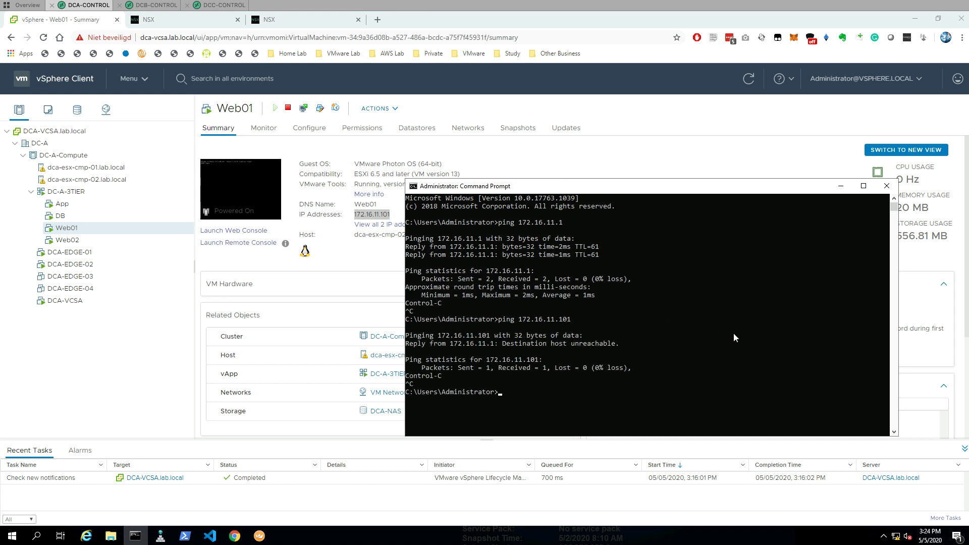
pyautogui.press('Up')
pyautogui.press('Return')
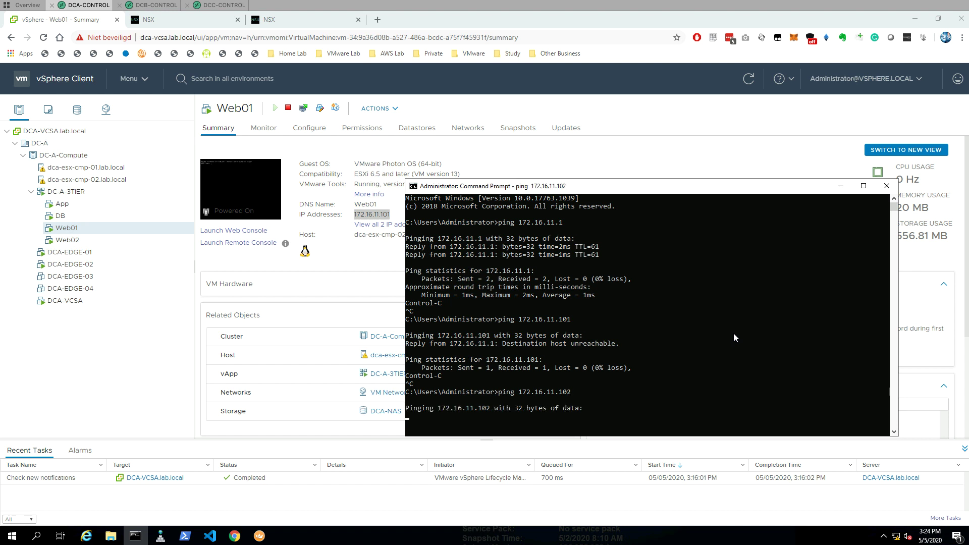
pyautogui.hotkey('ctrl', 'c')
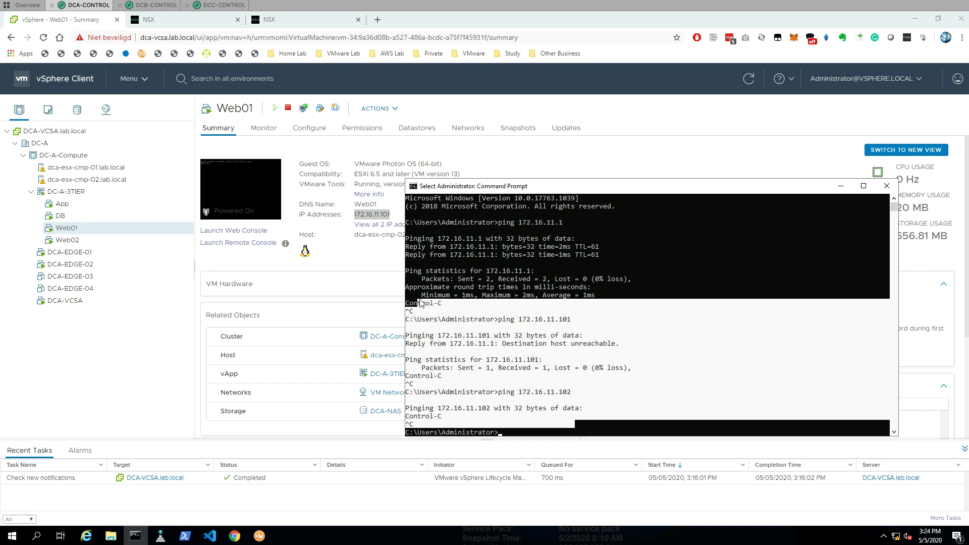
pyautogui.click(580, 294)
pyautogui.click(114, 358)
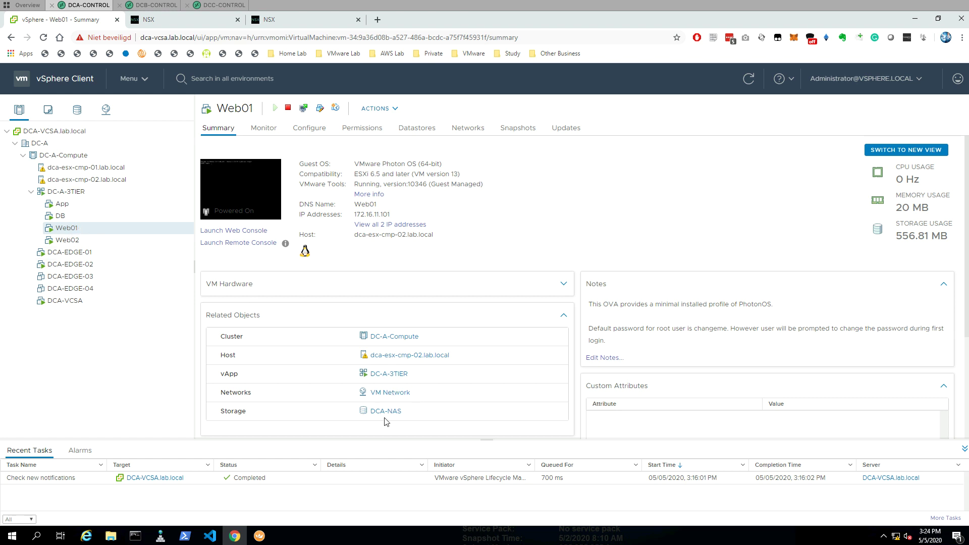
# - Connect network adapter 1 of virtual machine Web01 in the DC-A-3TIER vApp to the DC-ABC-WEB network
pyautogui.click(104, 112)
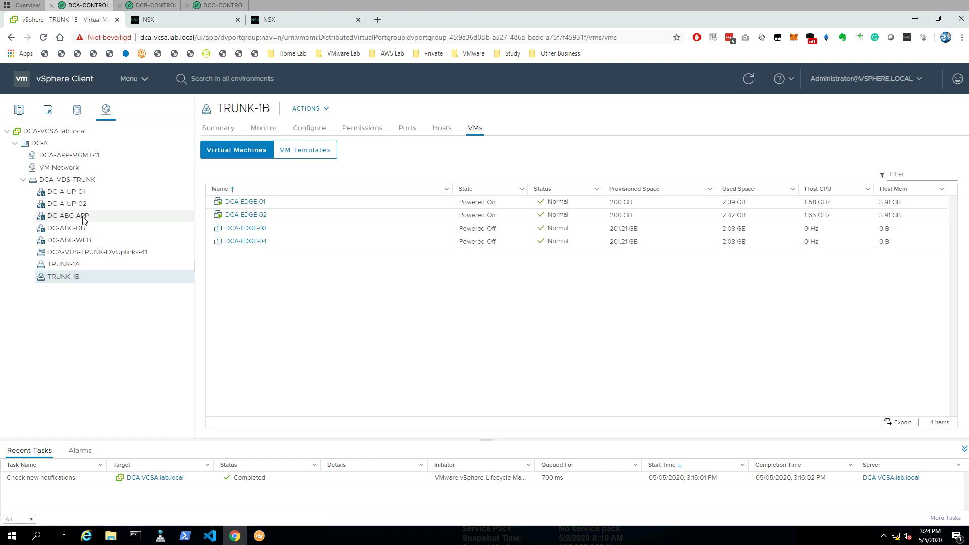
pyautogui.click(18, 111)
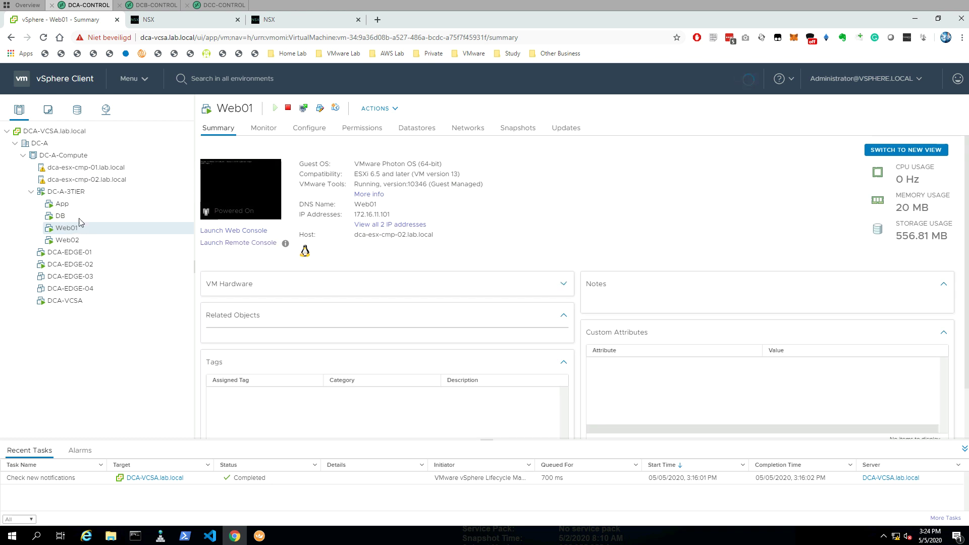
pyautogui.rightClick(70, 232)
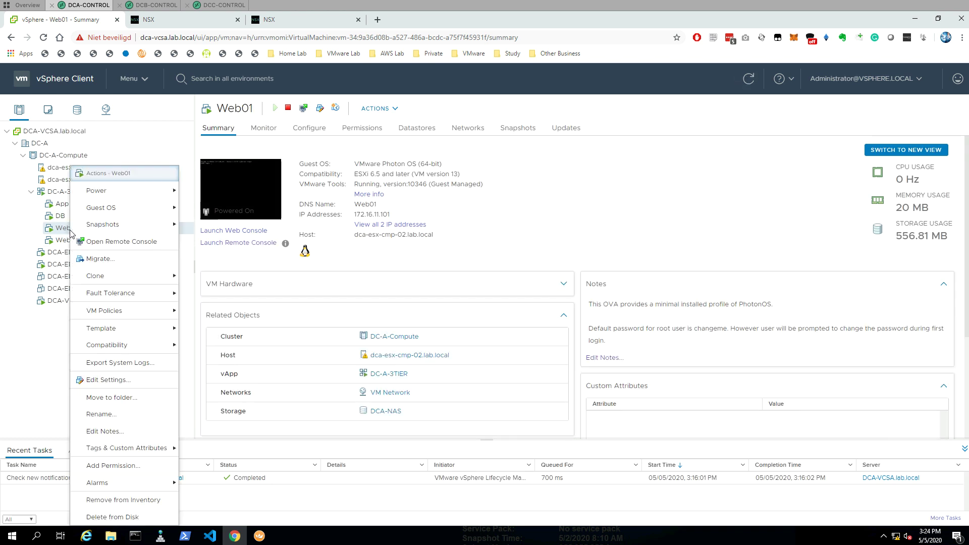
pyautogui.click(125, 381)
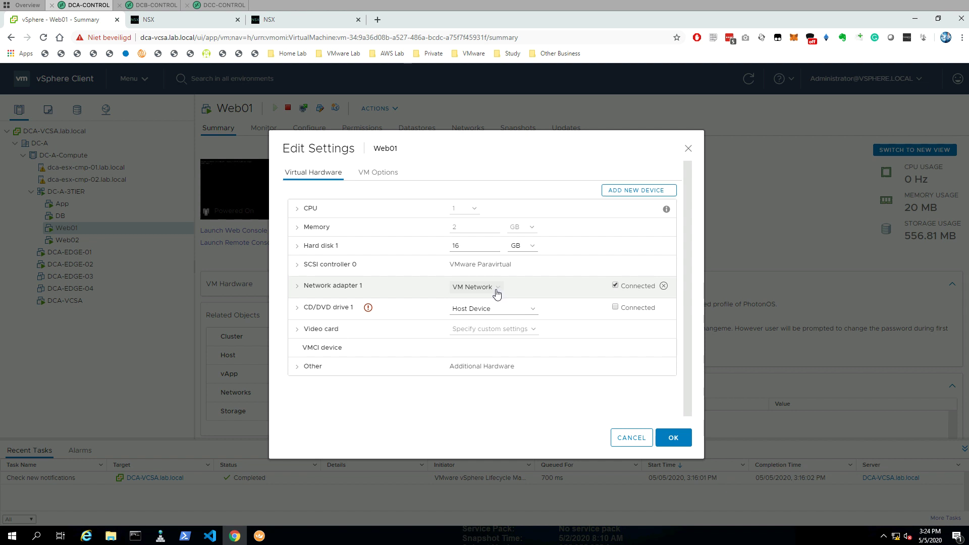
pyautogui.click(494, 292)
pyautogui.click(494, 291)
pyautogui.click(494, 291)
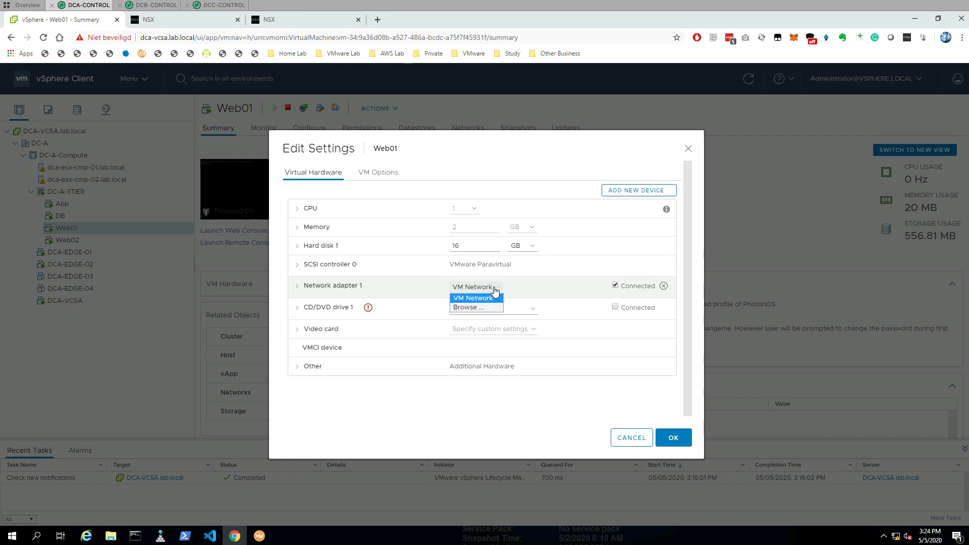
pyautogui.click(476, 307)
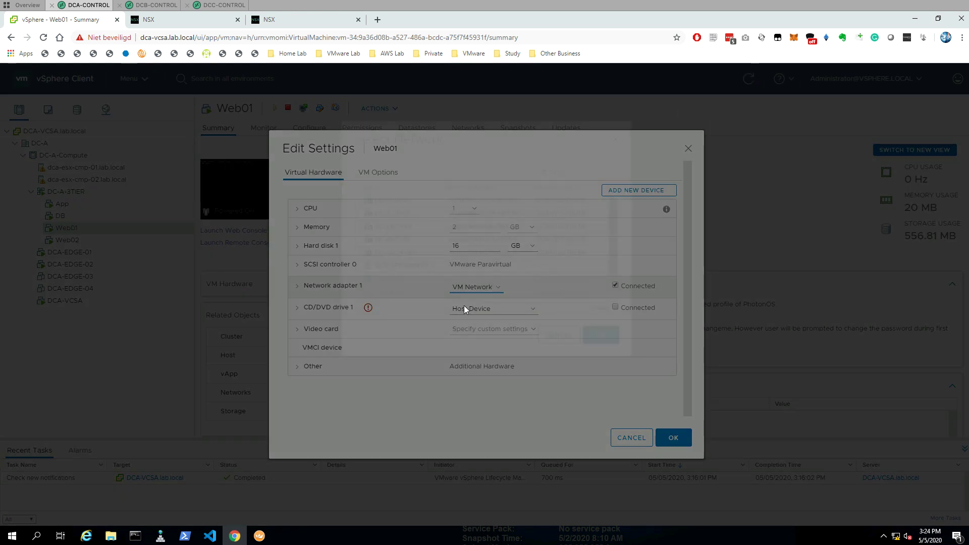
pyautogui.click(400, 313)
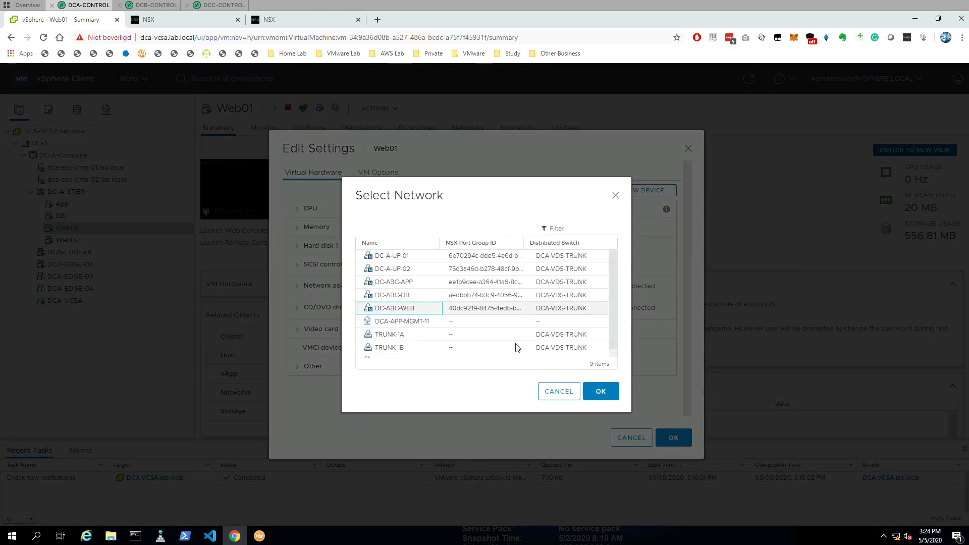
pyautogui.click(604, 390)
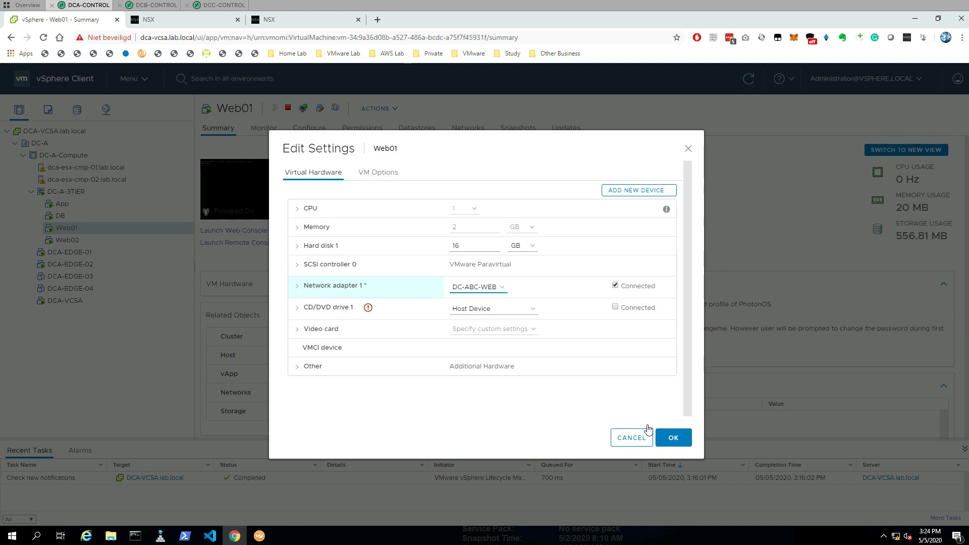
pyautogui.click(673, 437)
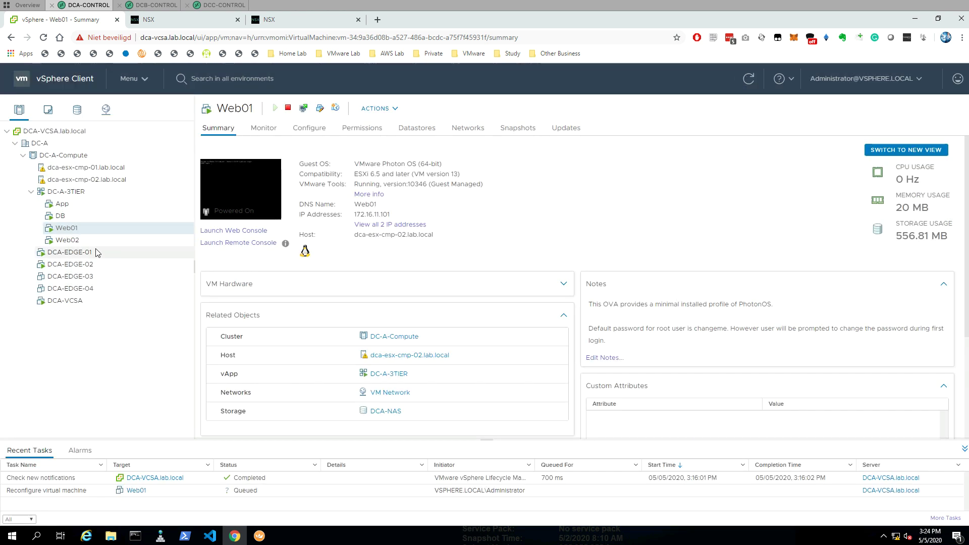
# - Connect network adapter 1 of virtual machine Web02 in the DC-A-3TIER vApp to the DC-ABC-WEB network
pyautogui.rightClick(74, 241)
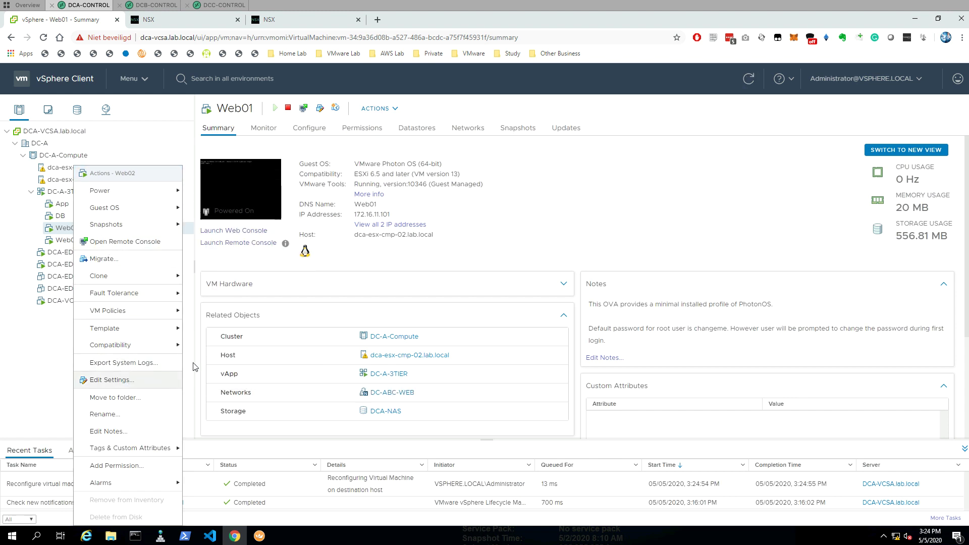
pyautogui.click(132, 383)
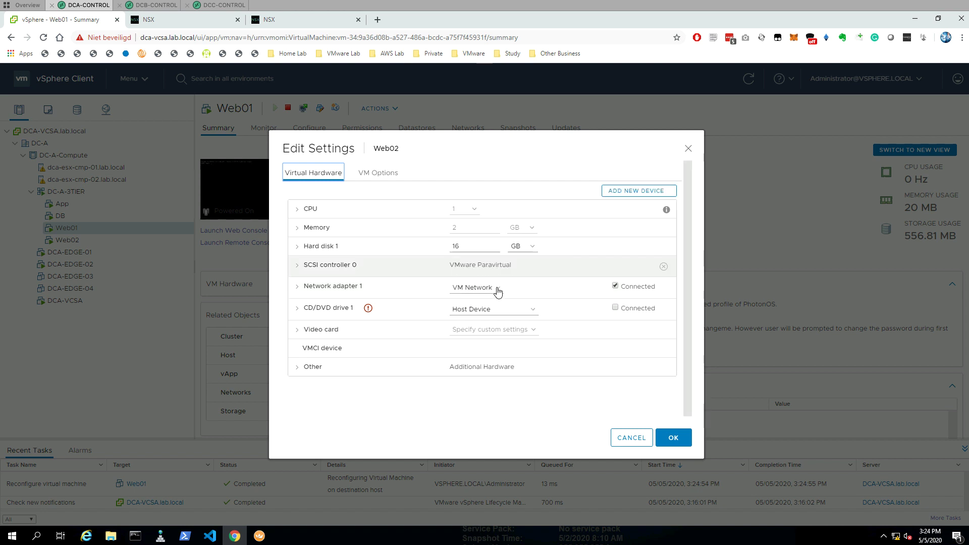
pyautogui.click(496, 288)
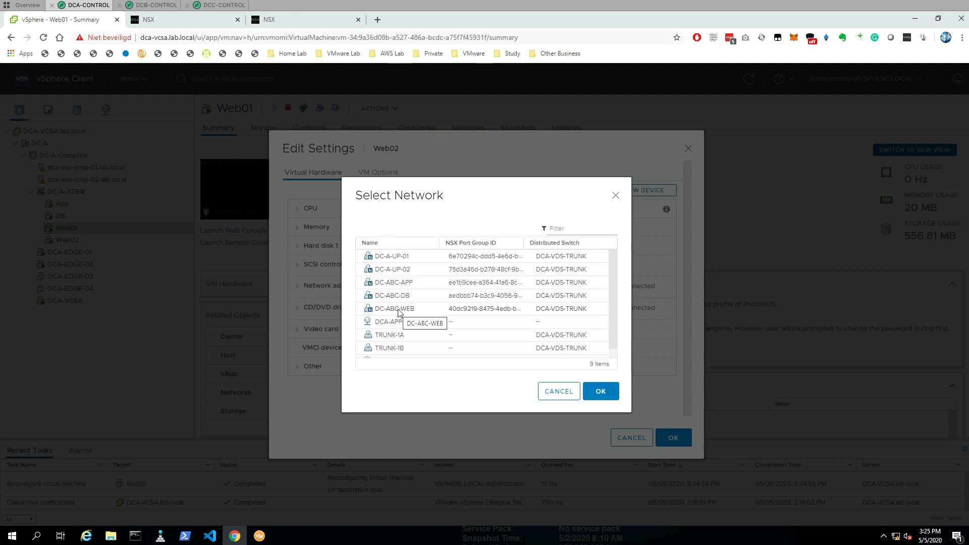
pyautogui.click(398, 310)
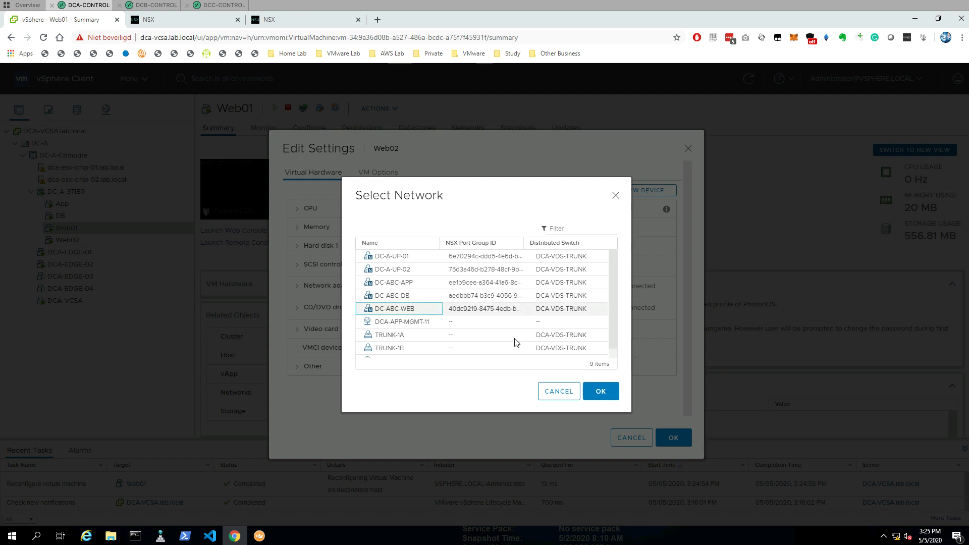
pyautogui.click(601, 391)
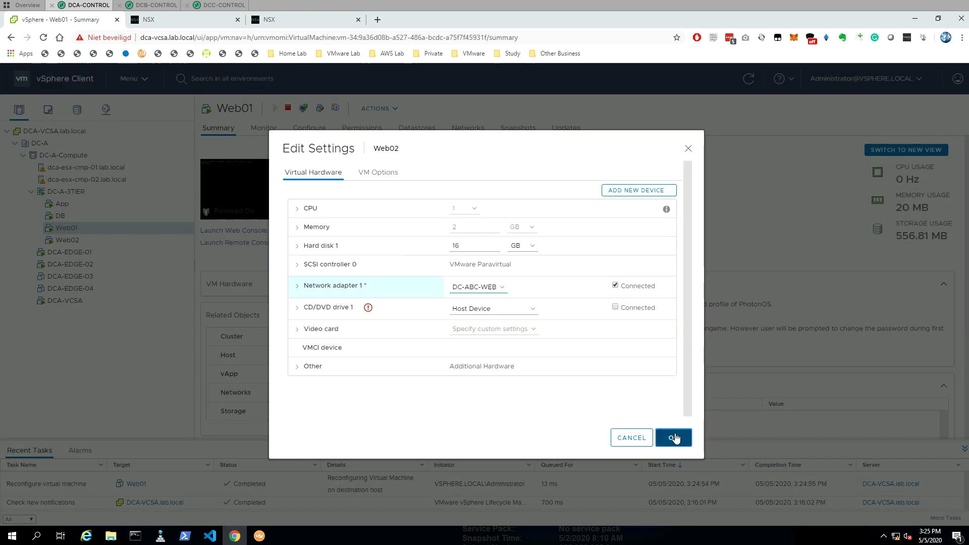
pyautogui.click(675, 438)
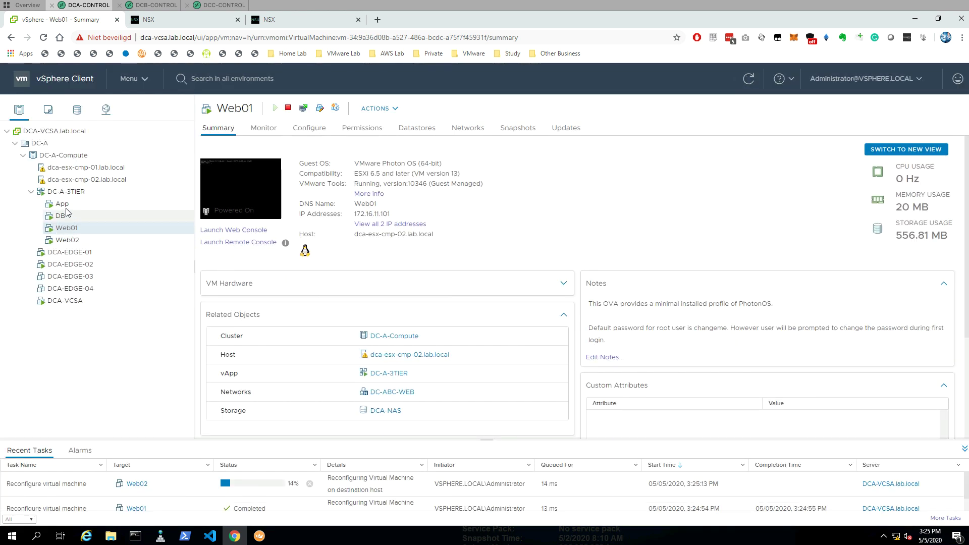
# - Connect network adapter 1 of virtual machine App in the DC-A-3TIER vApp to the DC-ABC-APP network
pyautogui.click(64, 205)
pyautogui.rightClick(73, 208)
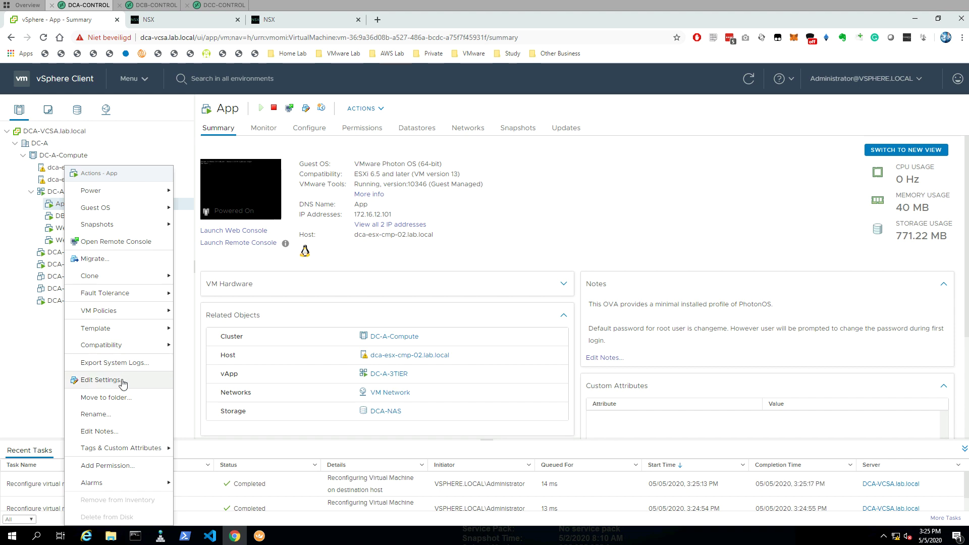
pyautogui.click(101, 380)
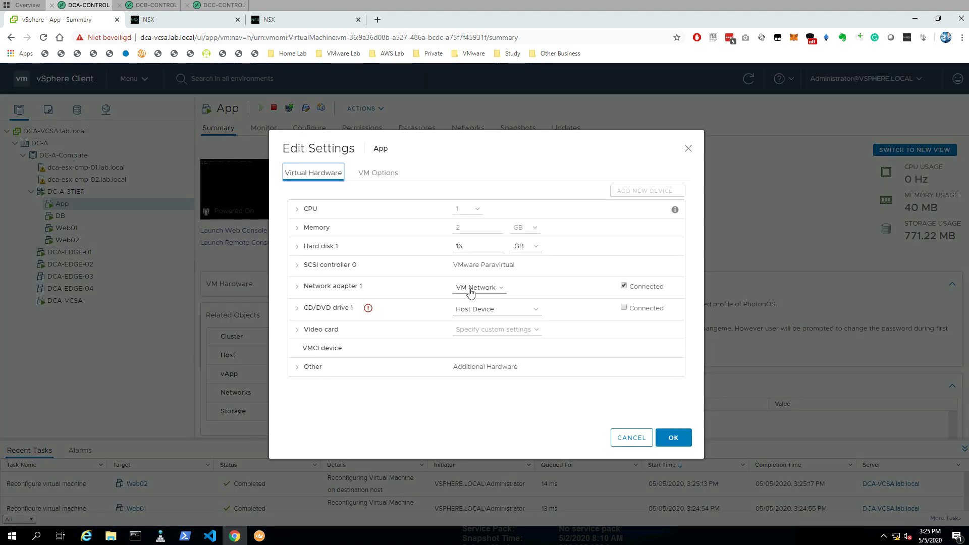
pyautogui.click(497, 290)
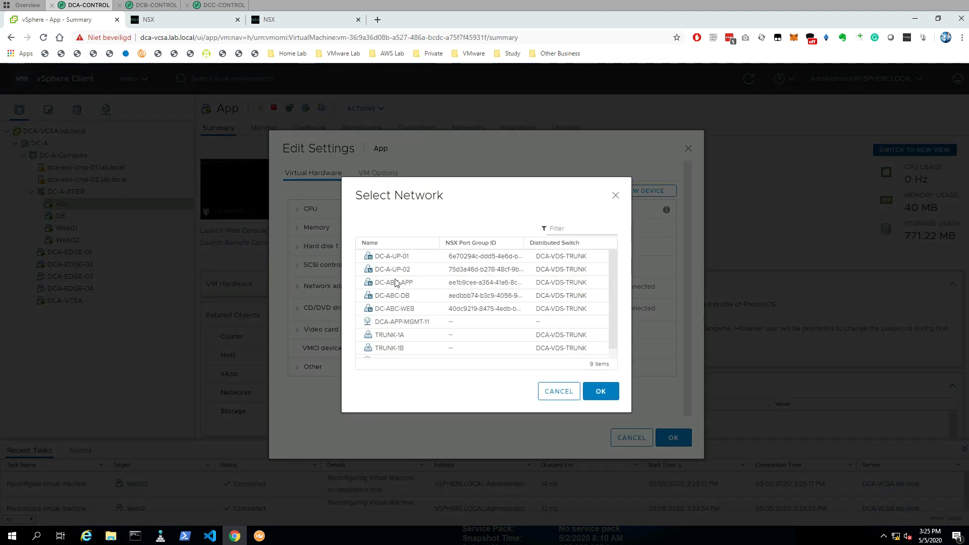
pyautogui.click(406, 282)
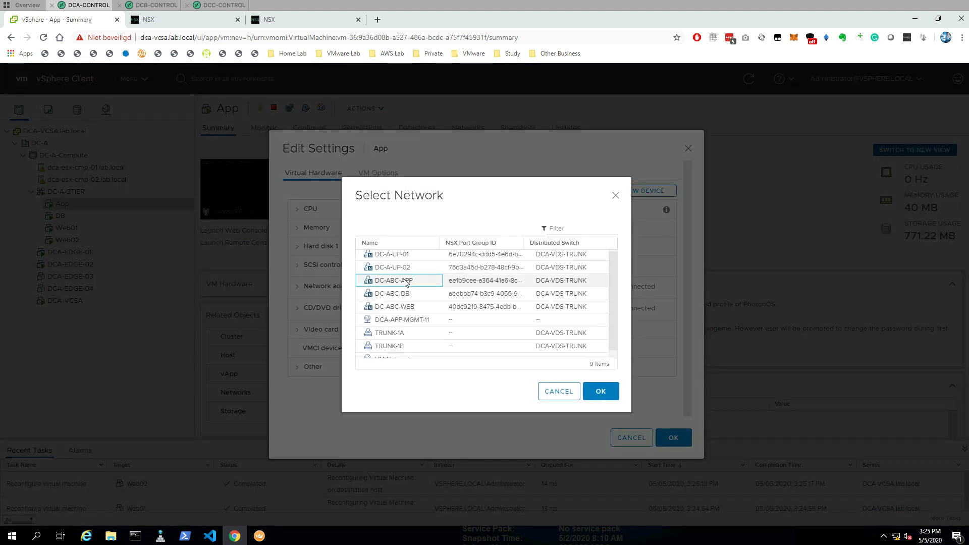
pyautogui.click(601, 391)
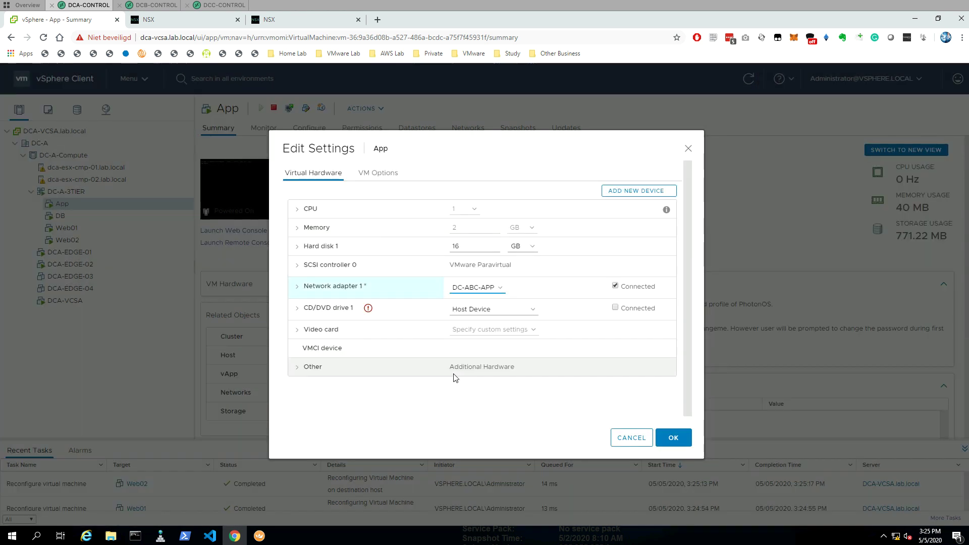
pyautogui.click(676, 437)
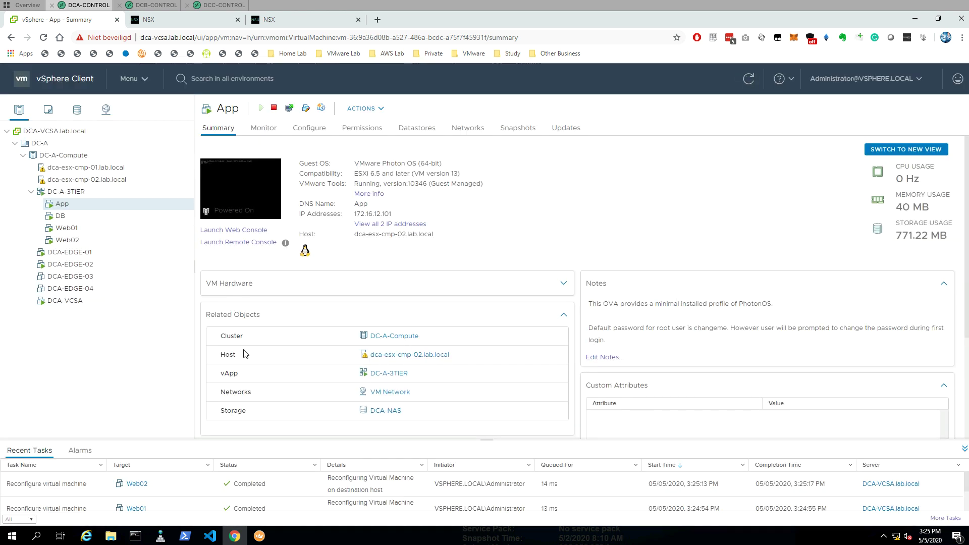
# - Connect network adapter 1 of virtual machine DB in the DC-A-3TIER vApp to the DC-ABC-DB network
pyautogui.click(65, 217)
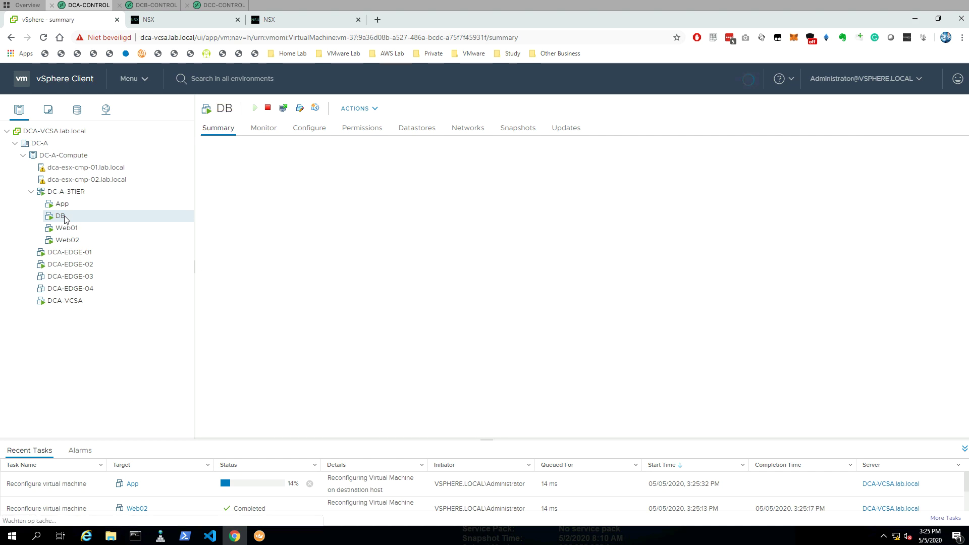
pyautogui.rightClick(64, 217)
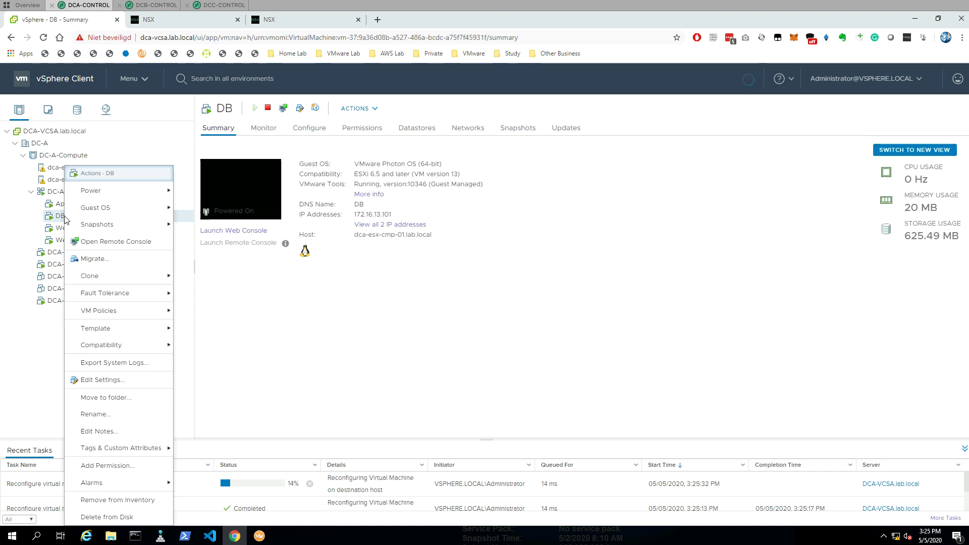
pyautogui.click(108, 378)
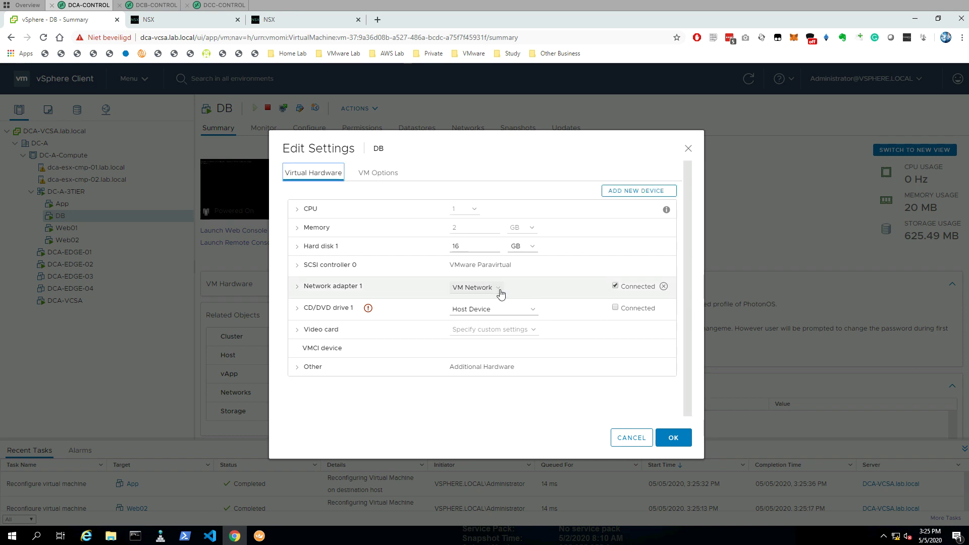
pyautogui.click(500, 289)
pyautogui.click(482, 309)
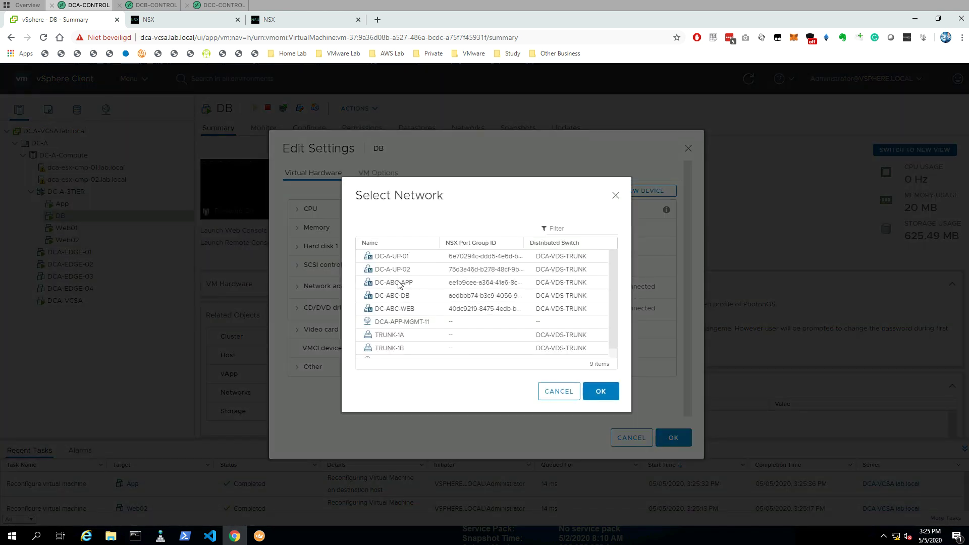
pyautogui.click(406, 298)
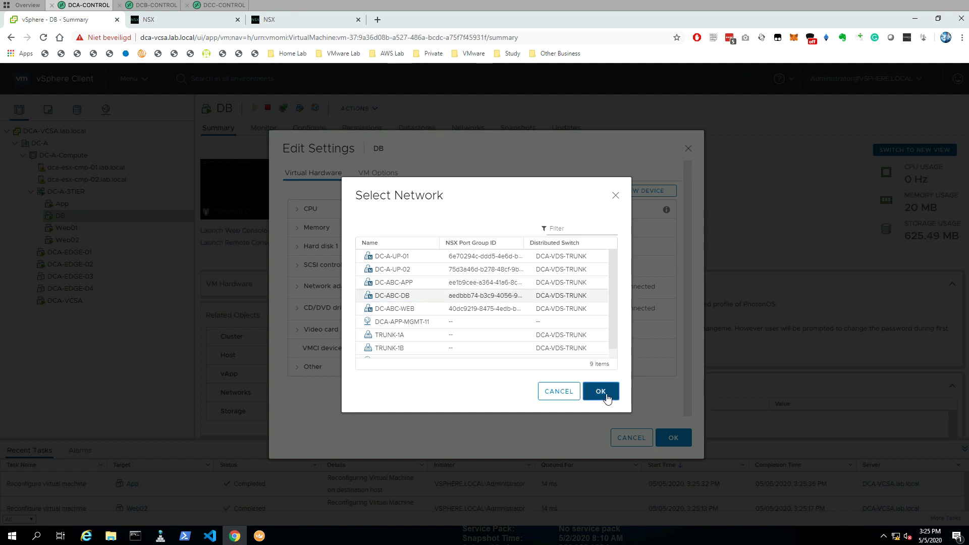
pyautogui.click(609, 394)
pyautogui.click(674, 438)
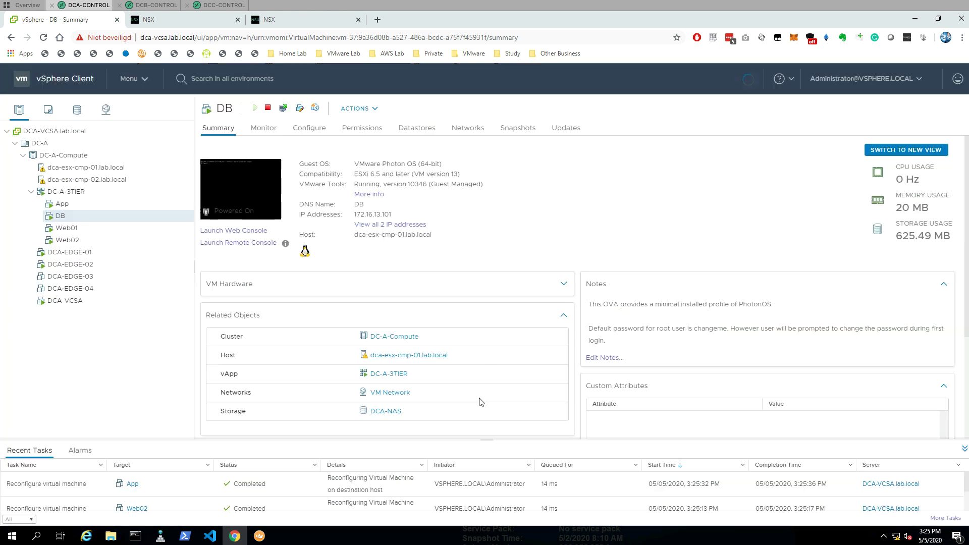
# - Ping web server 172.16.11.101 again from the DCA-CONTROL command prompt, stop the ping, and return to the vSphere Client
pyautogui.click(135, 536)
pyautogui.press('Escape')
pyautogui.press('Up')
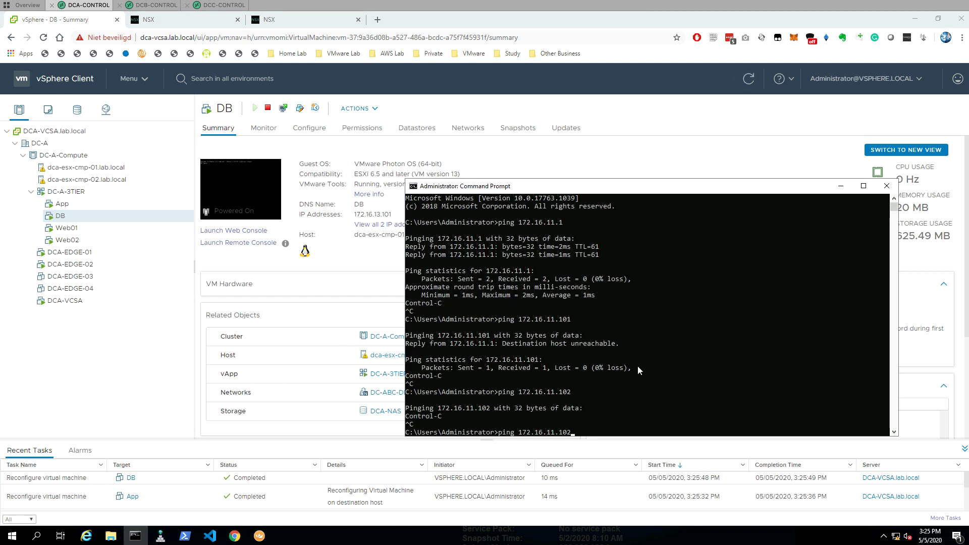
pyautogui.press('Up')
pyautogui.press('Return')
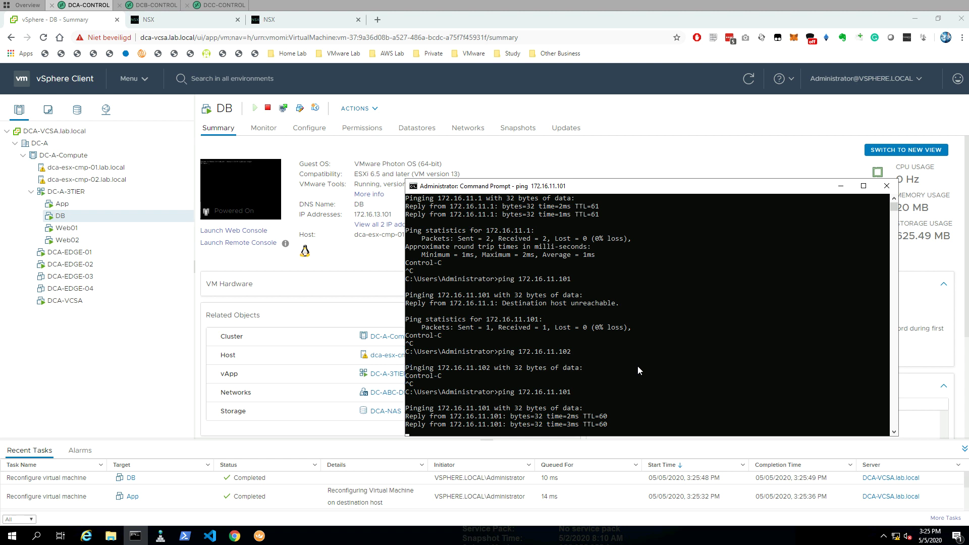
pyautogui.hotkey('ctrl', 'c')
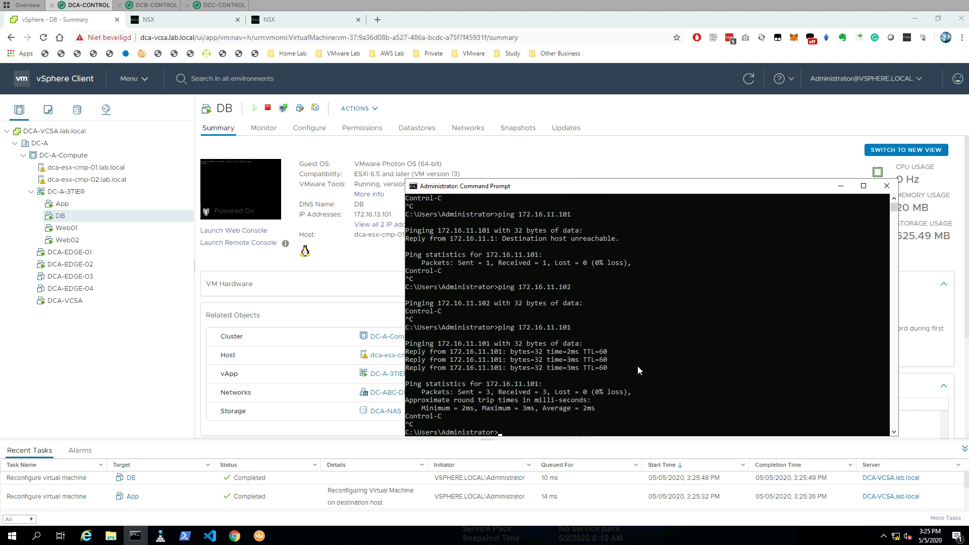
pyautogui.click(841, 186)
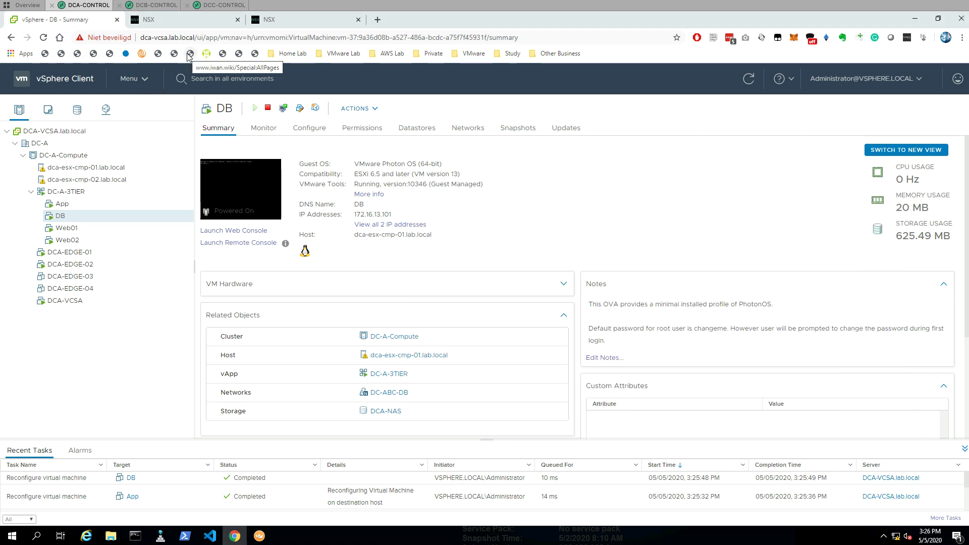
# - On DCB-CONTROL, connect network adapter 1 of App in the DC-B-3TIER vApp to DC-ABC-APP and that of DB to DC-ABC-DB
pyautogui.click(155, 8)
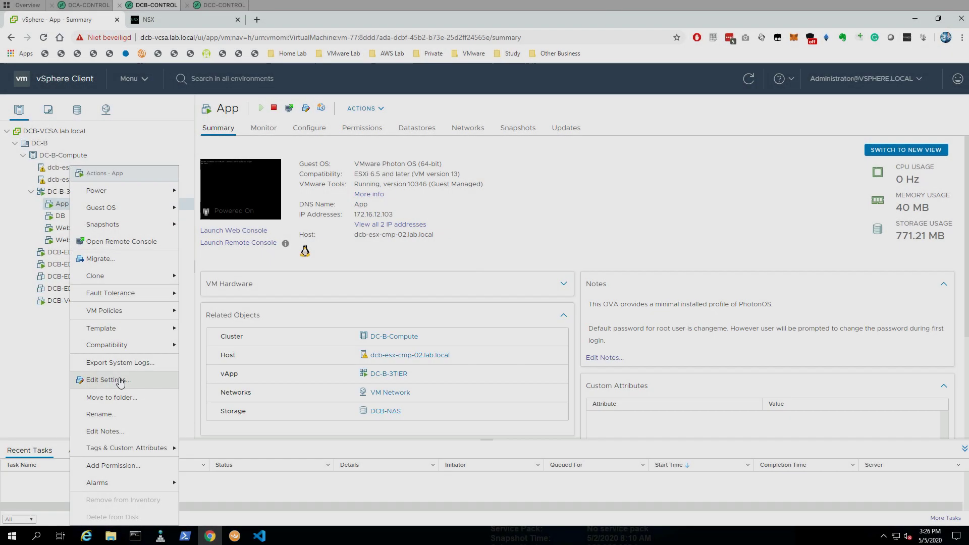
pyautogui.click(116, 372)
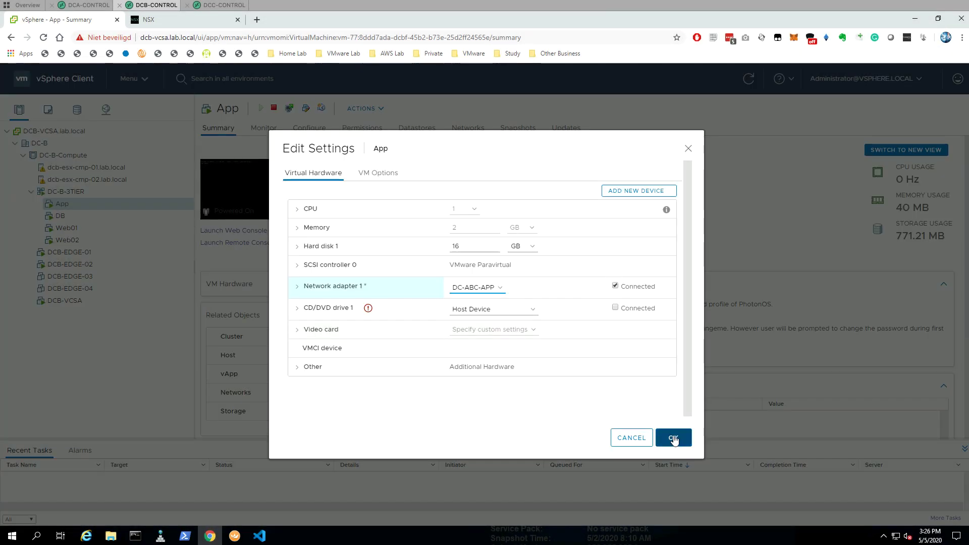
pyautogui.click(674, 437)
pyautogui.rightClick(79, 217)
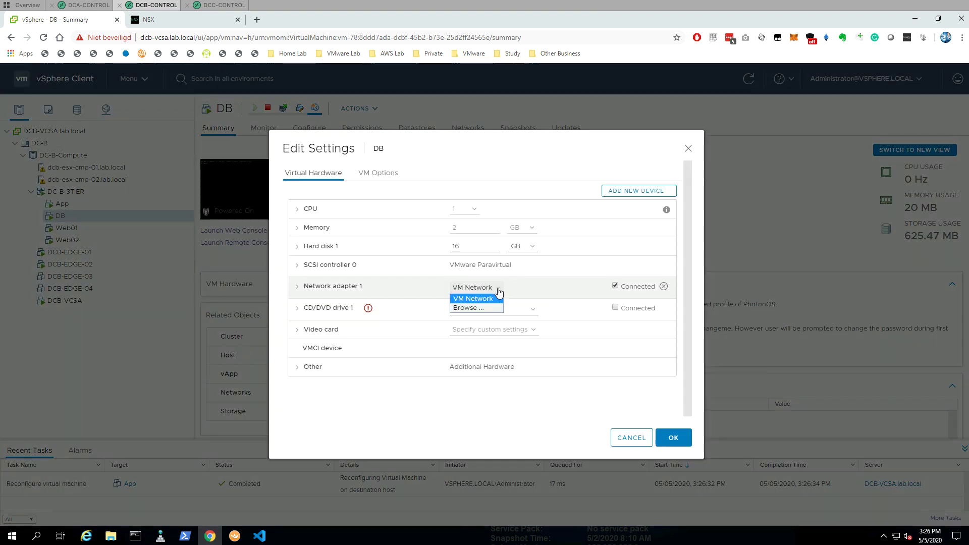
pyautogui.click(495, 298)
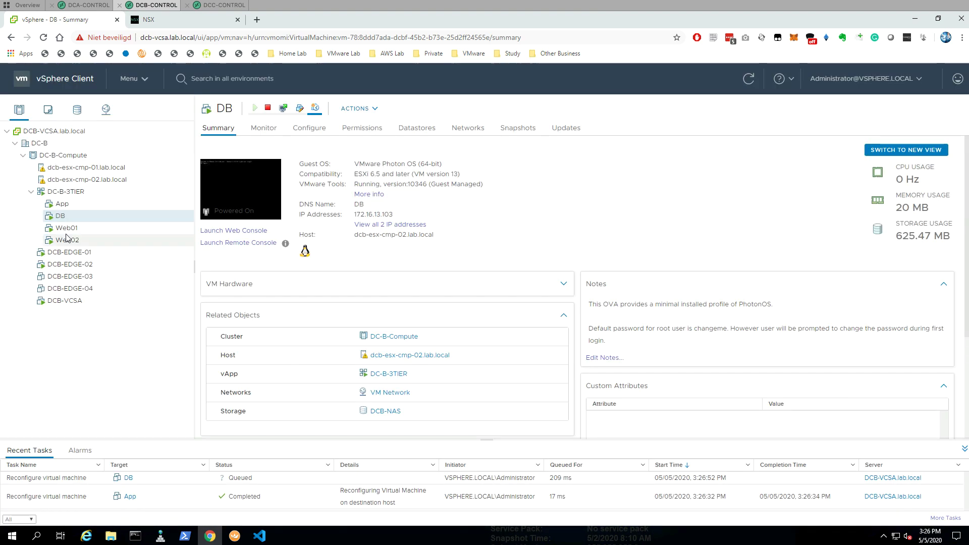
# - Connect network adapter 1 of virtual machines Web01 and Web02 in the DC-B-3TIER vApp to the DC-ABC-WEB network
pyautogui.rightClick(66, 228)
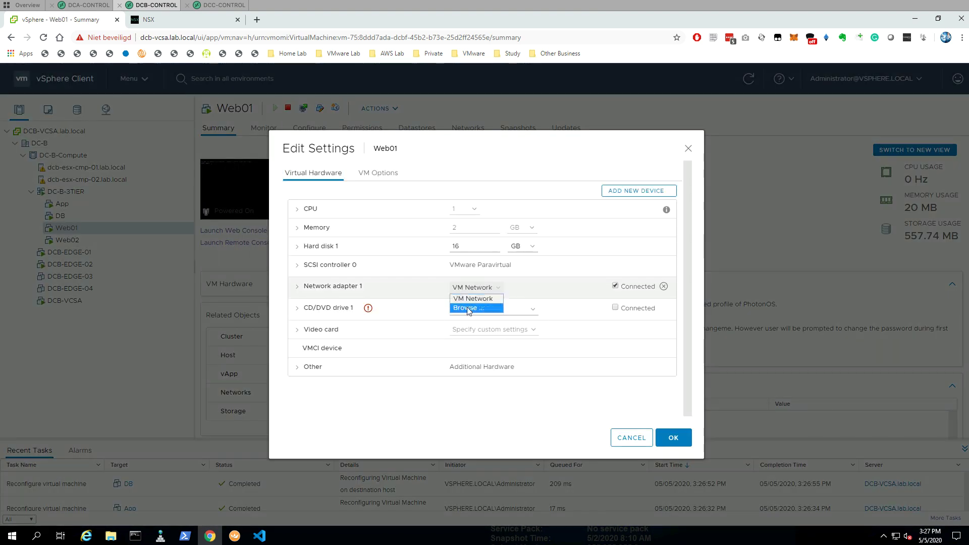
pyautogui.rightClick(63, 240)
pyautogui.click(108, 380)
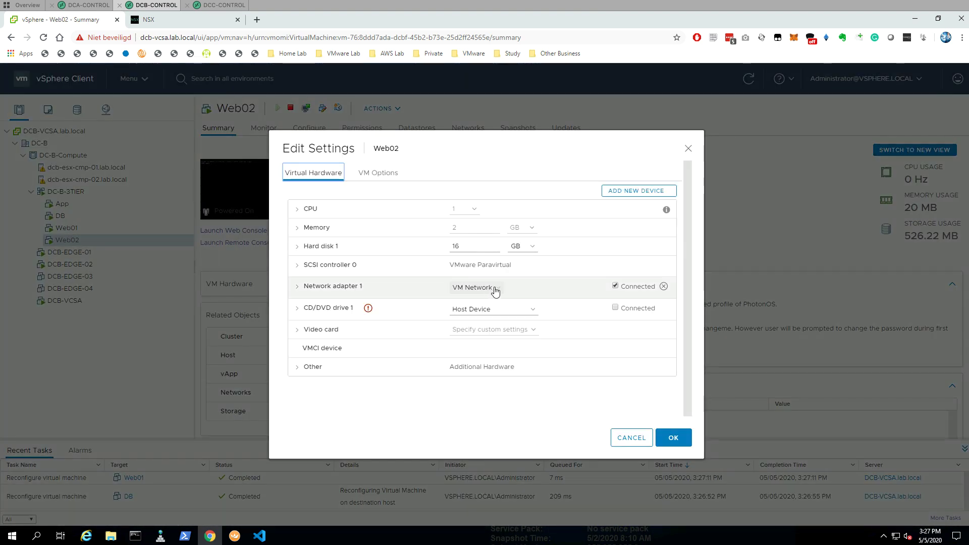
pyautogui.click(608, 397)
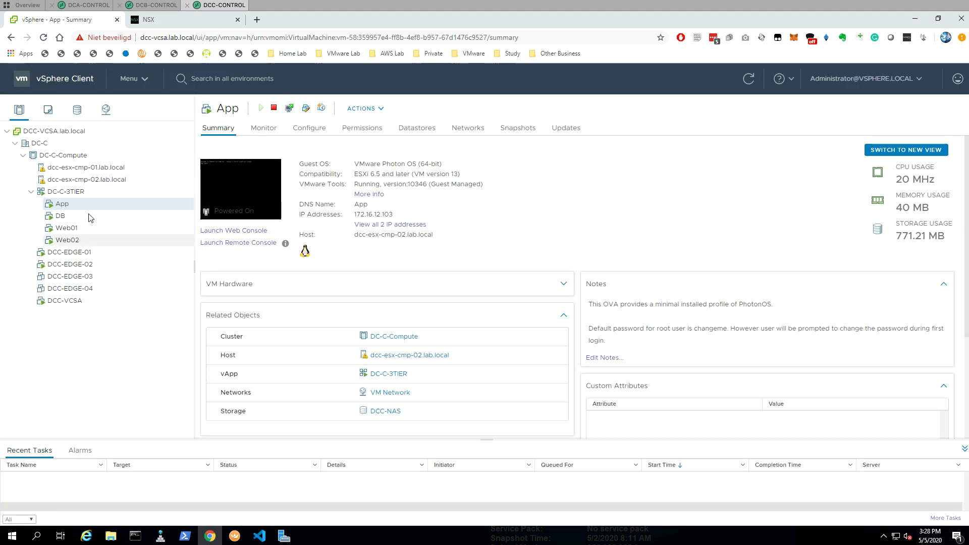
# - On DCC-CONTROL, connect network adapter 1 of DB in the DC-C-3TIER vApp to DC-ABC-DB and that of Web01 to DC-ABC-WEB
pyautogui.rightClick(60, 216)
pyautogui.click(120, 379)
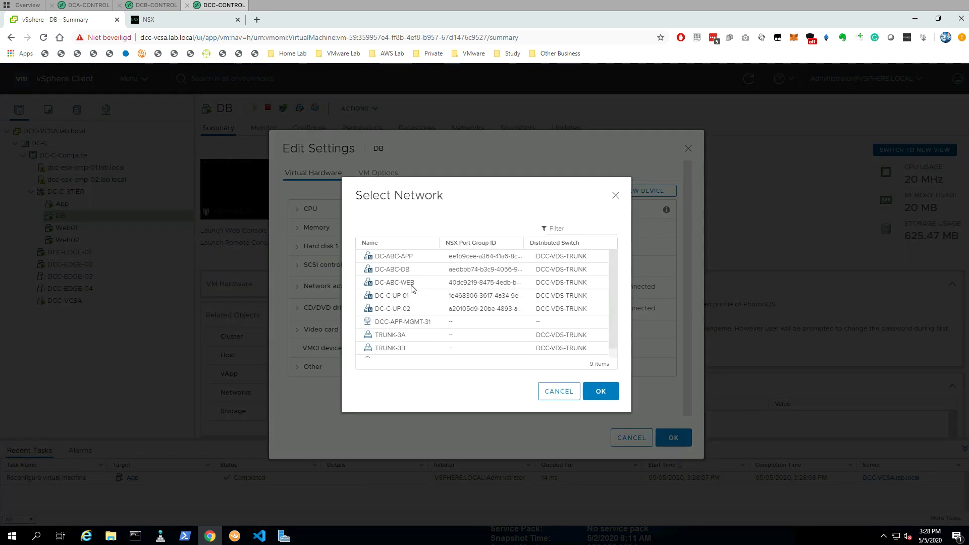
pyautogui.click(66, 228)
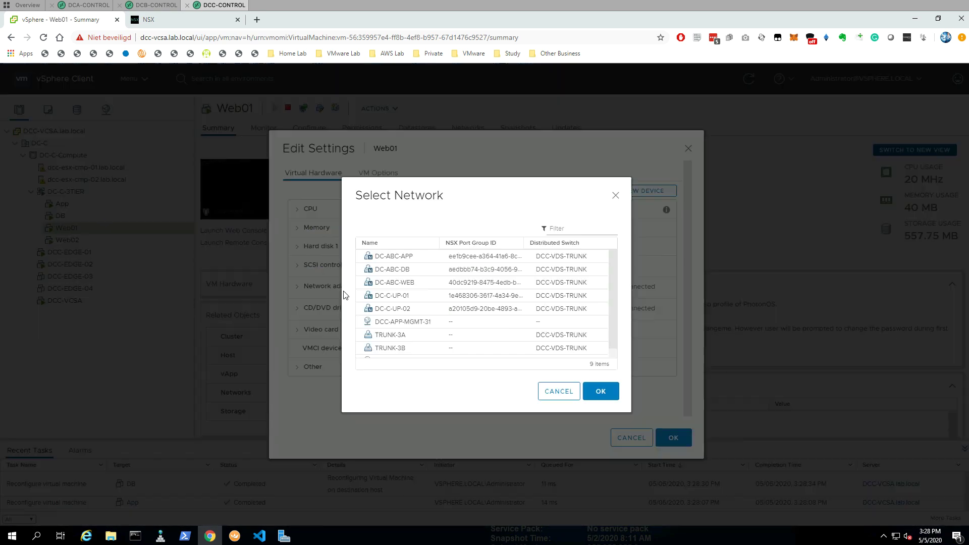
# - Open the settings of virtual machine Web02 in the DC-C-3TIER vApp and browse for a new network for network adapter 1
pyautogui.rightClick(67, 240)
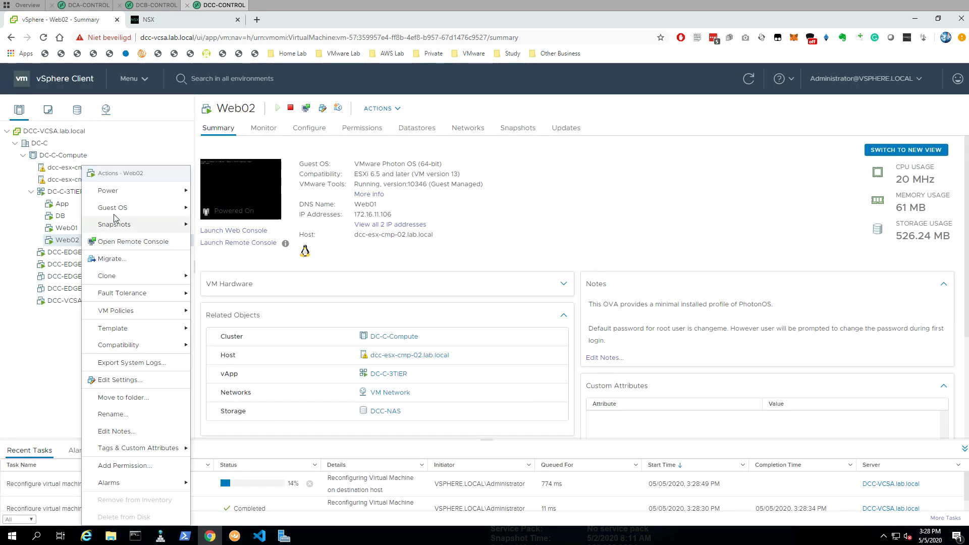
pyautogui.click(121, 380)
pyautogui.click(476, 285)
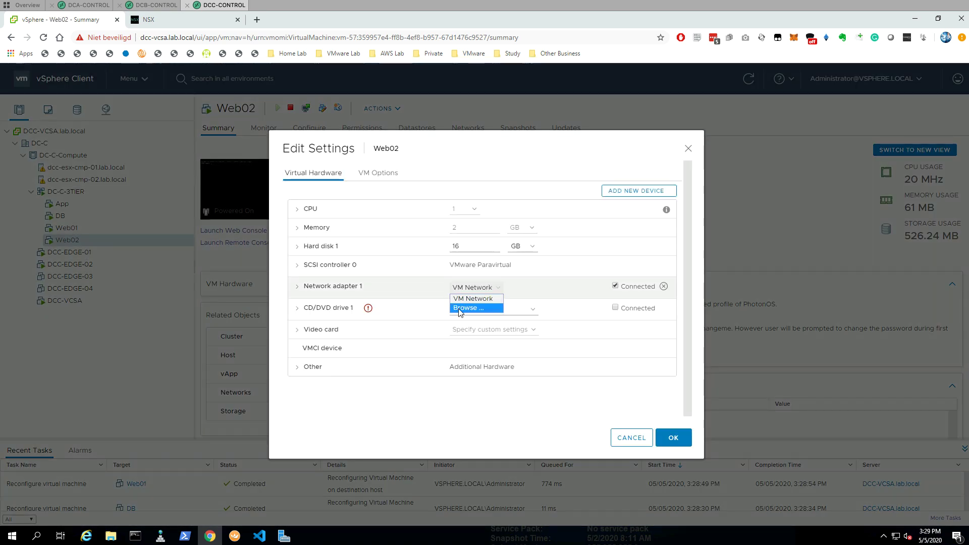
pyautogui.click(463, 307)
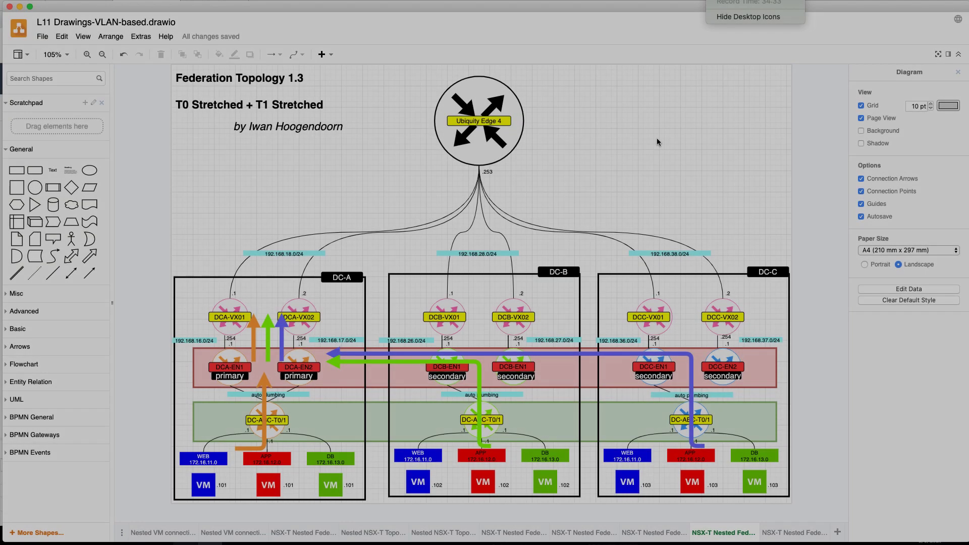